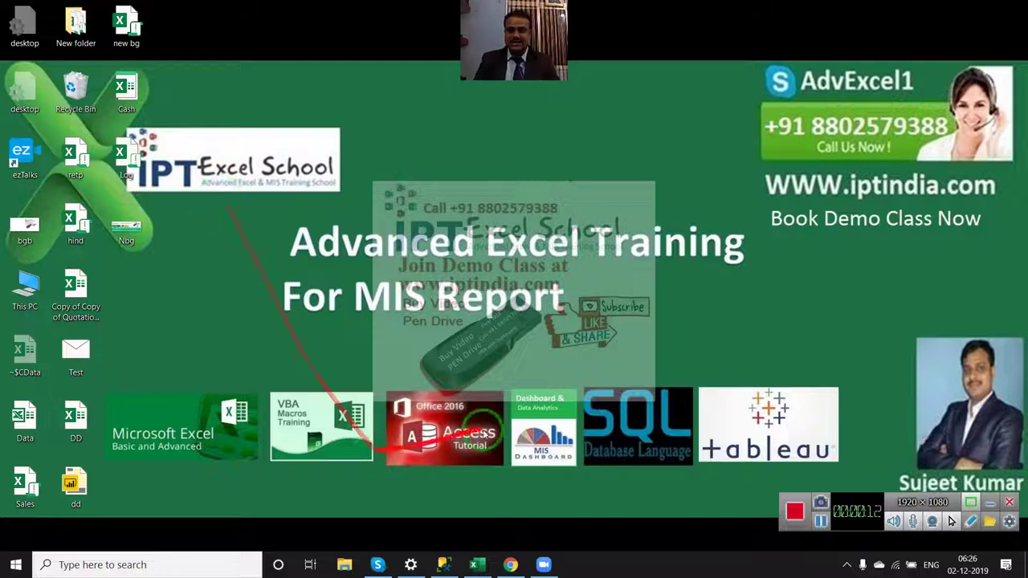
- Refresh the desktop and bring up the Zoom home window from the taskbar
{"action": "right_click", "coordinate": [518, 175]}
{"action": "left_click", "coordinate": [552, 213]}
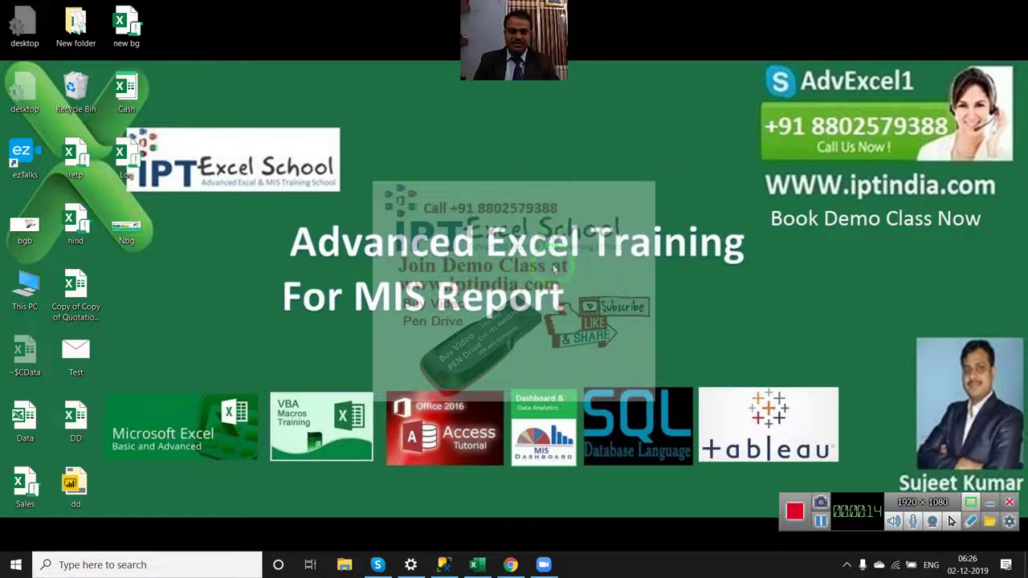
{"action": "left_click", "coordinate": [543, 564]}
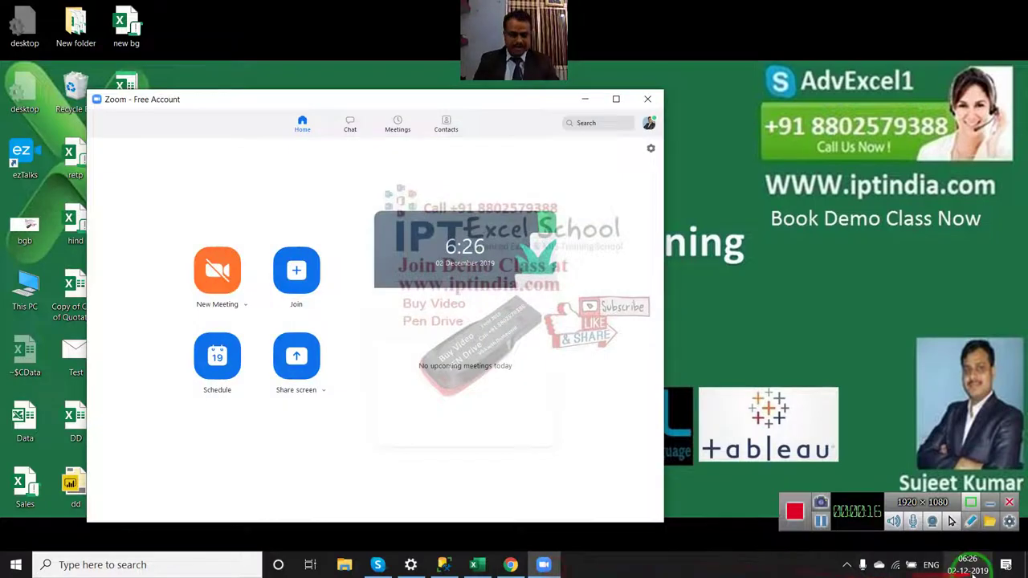
- Start a new meeting, reposition its window, and mute the microphone
{"action": "left_click", "coordinate": [217, 271]}
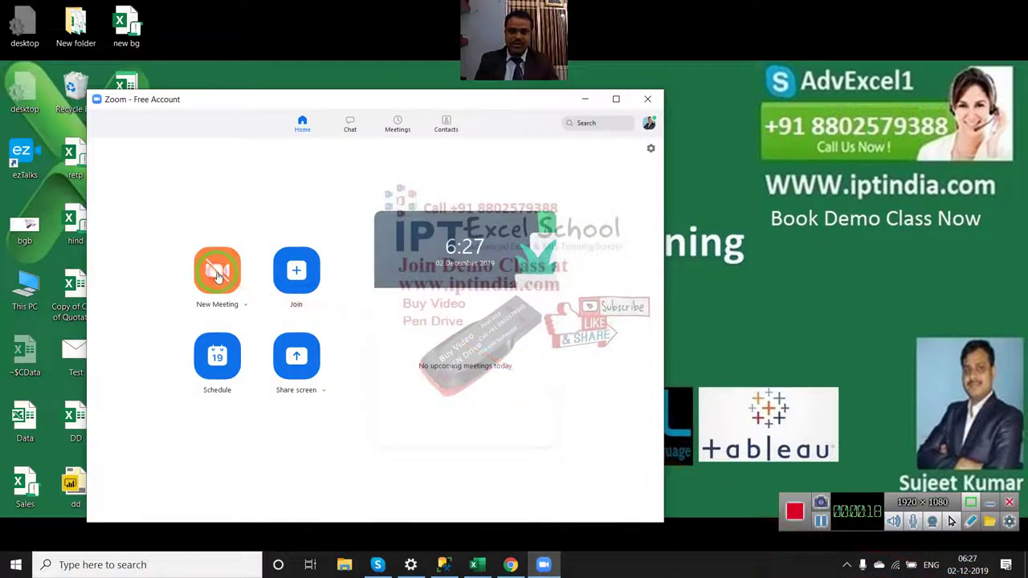
{"action": "mouse_move", "coordinate": [339, 30]}
{"action": "left_mouse_down"}
{"action": "mouse_move", "coordinate": [566, 110]}
{"action": "mouse_move", "coordinate": [702, 66]}
{"action": "left_mouse_up"}
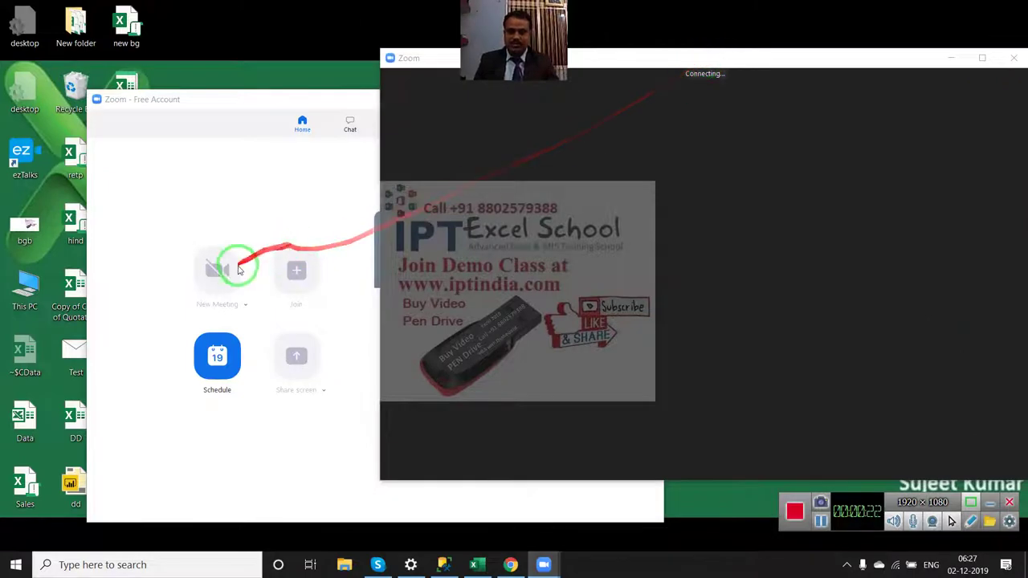
{"action": "left_click_drag", "start_coordinate": [599, 64], "coordinate": [345, 56]}
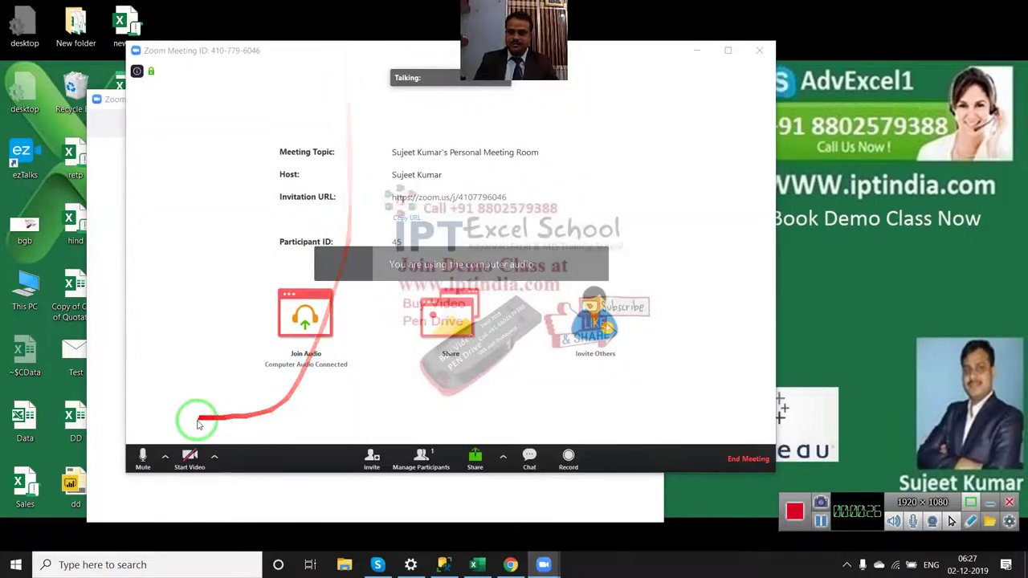
{"action": "left_click", "coordinate": [143, 455]}
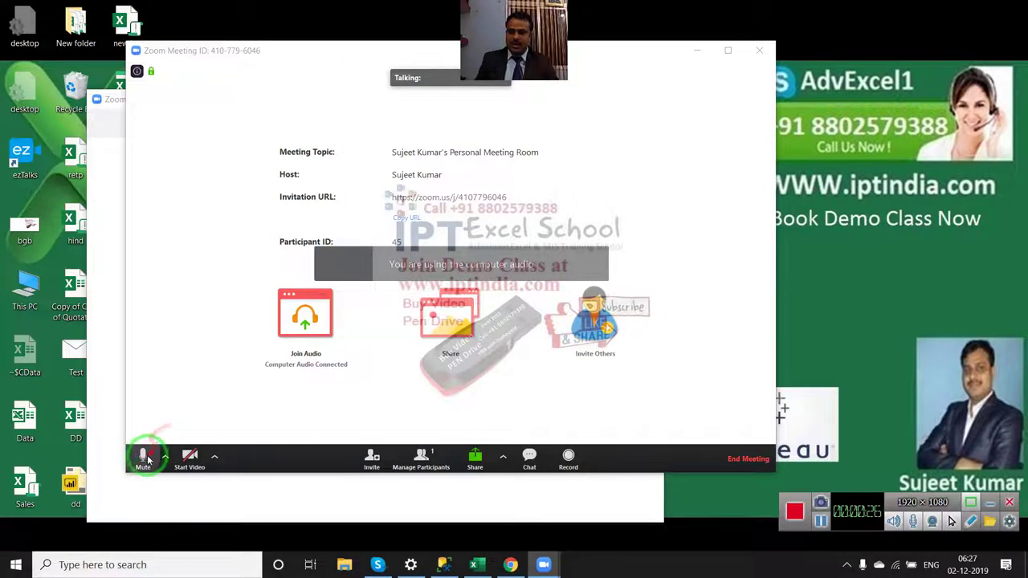
- Toggle the meeting window to full screen and back, then show the participants list
{"action": "double_click", "coordinate": [484, 199]}
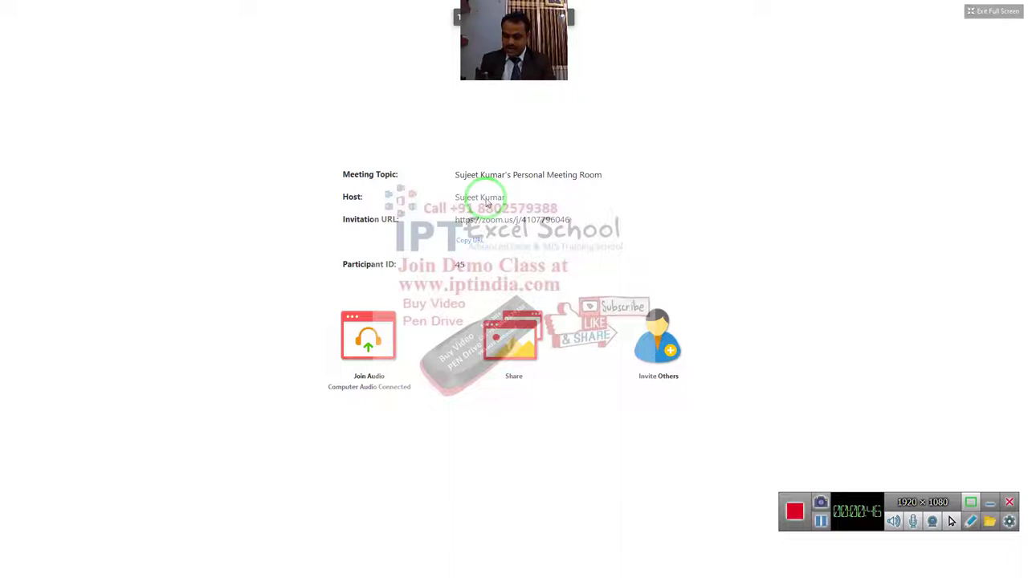
{"action": "double_click", "coordinate": [681, 11]}
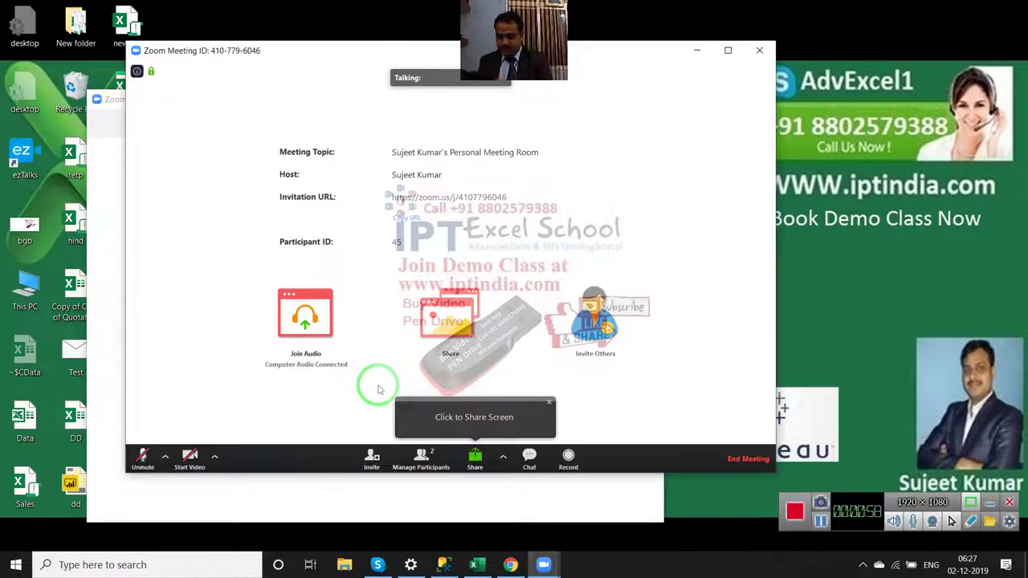
{"action": "mouse_move", "coordinate": [450, 241]}
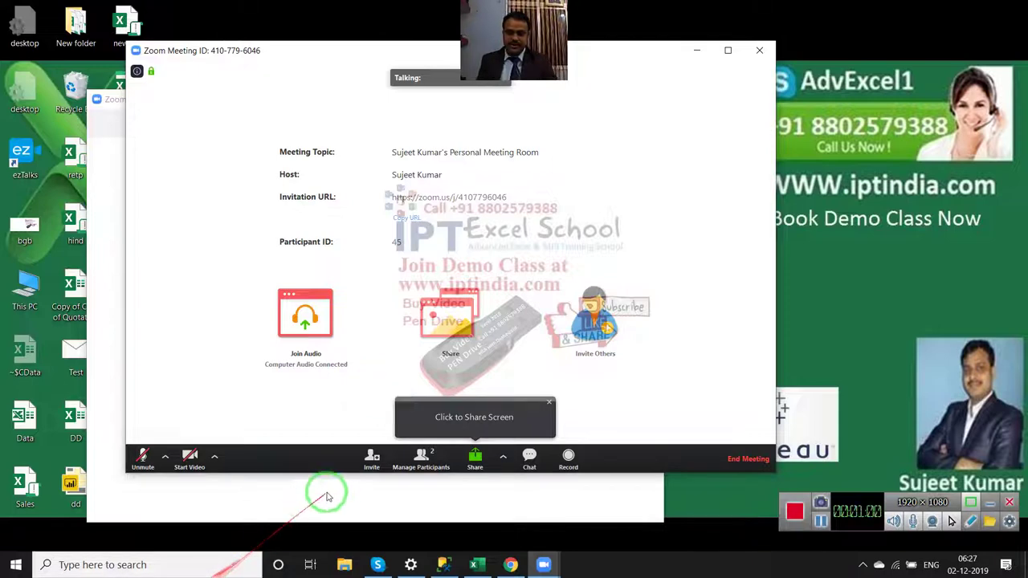
{"action": "left_click", "coordinate": [440, 458]}
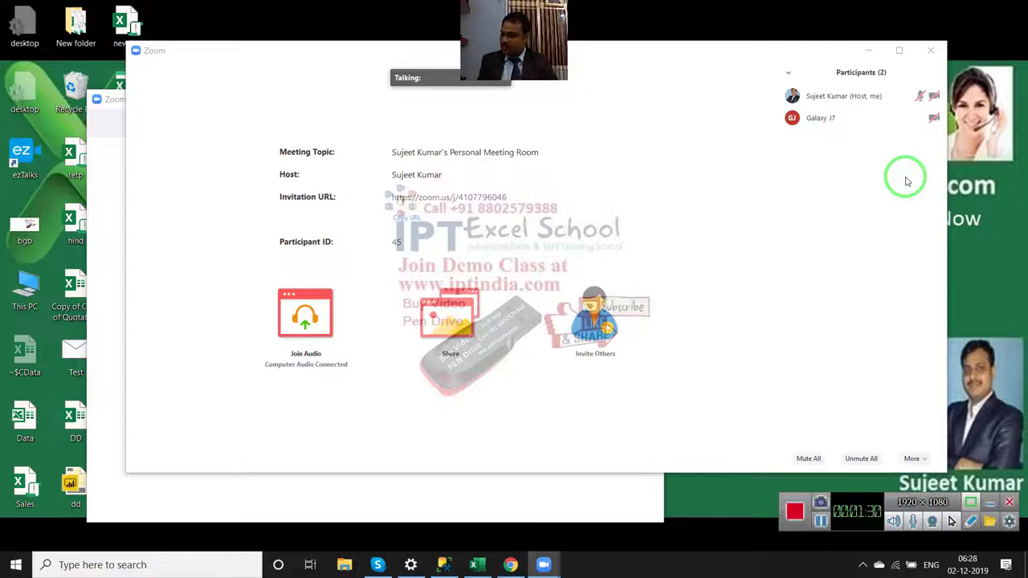
- Share the whole screen, minimize the Zoom home window, and move the participants list up
{"action": "left_click", "coordinate": [450, 314]}
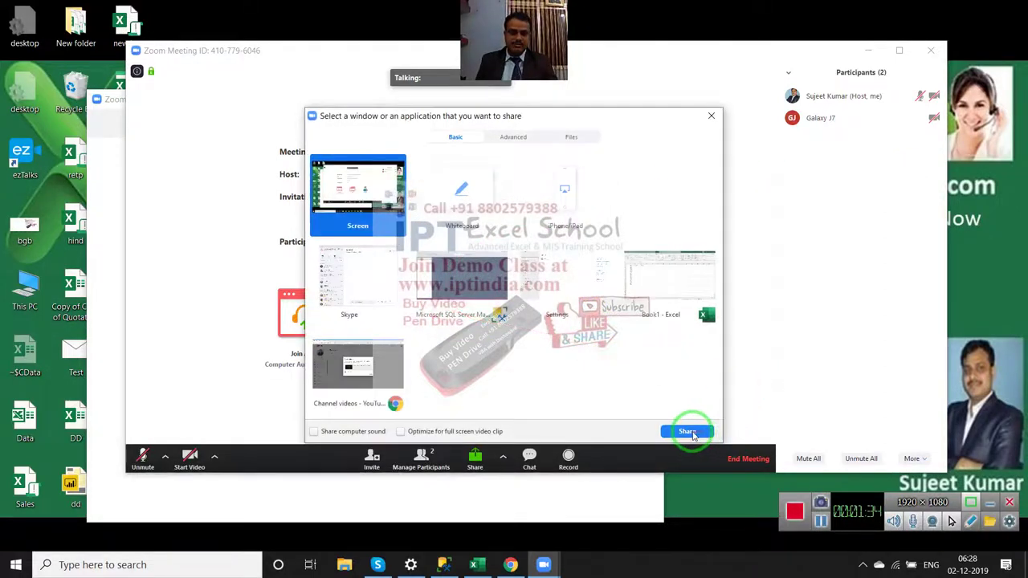
{"action": "left_click", "coordinate": [687, 431]}
{"action": "left_click", "coordinate": [584, 98]}
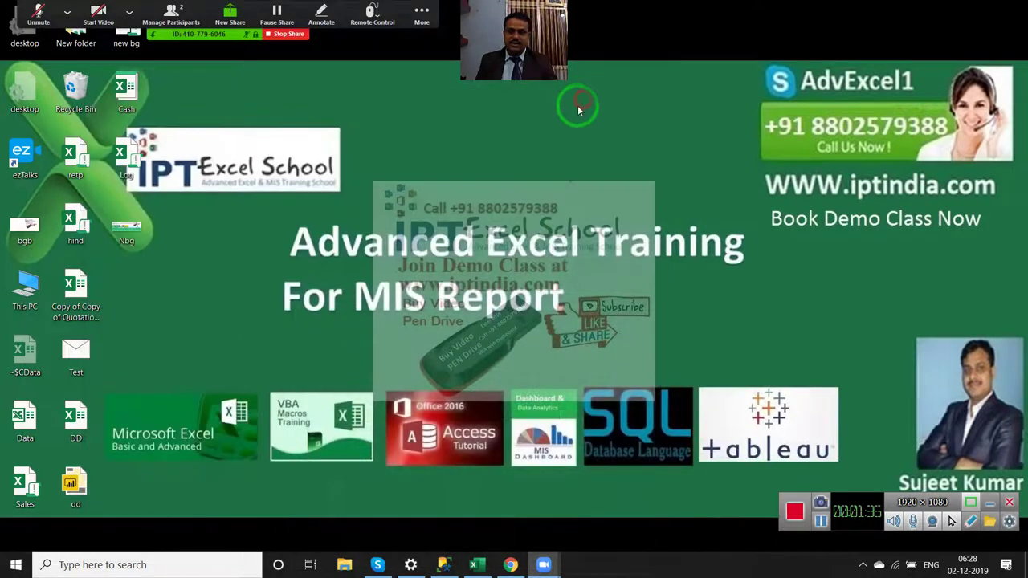
{"action": "left_click", "coordinate": [178, 15]}
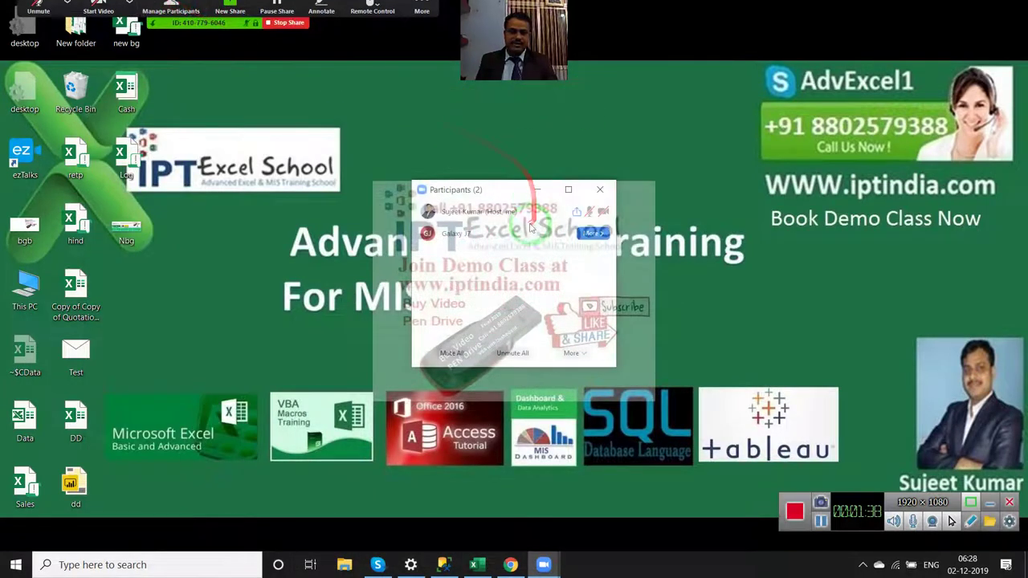
{"action": "left_click_drag", "start_coordinate": [511, 178], "coordinate": [511, 75]}
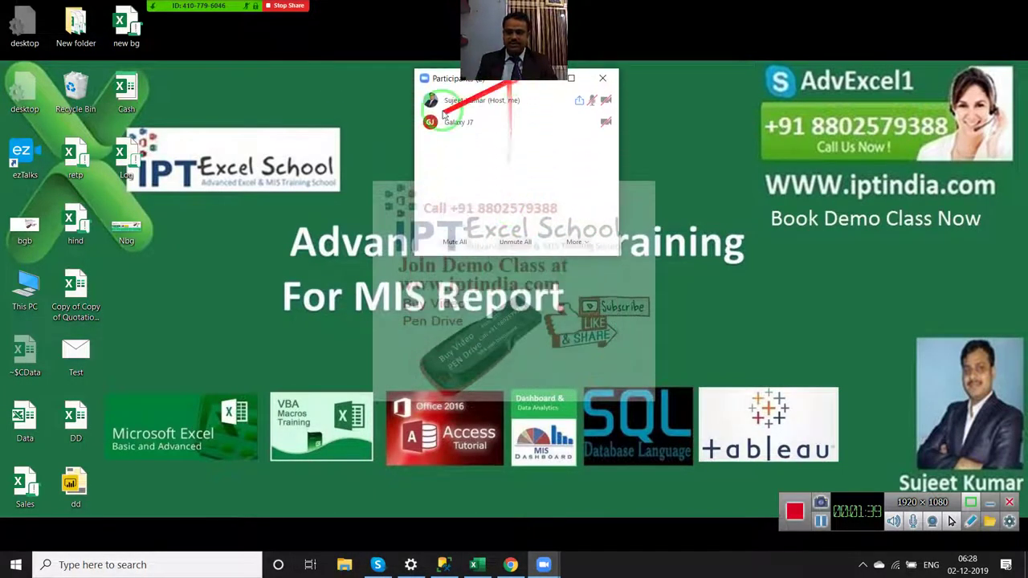
- Refresh the desktop repeatedly from its right-click menu
{"action": "right_click", "coordinate": [262, 241]}
{"action": "left_click", "coordinate": [295, 280]}
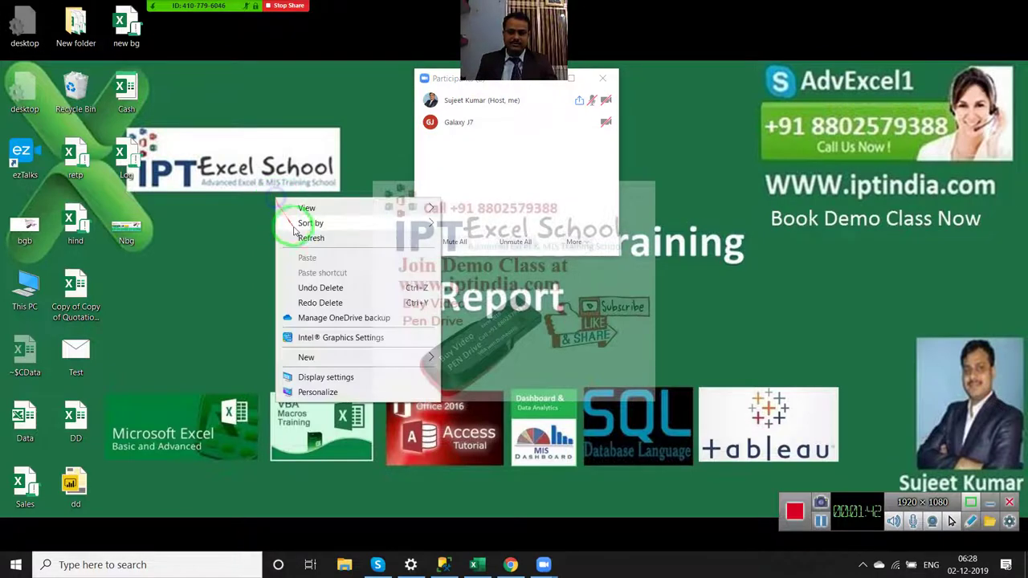
{"action": "right_click", "coordinate": [270, 198]}
{"action": "left_click", "coordinate": [309, 241]}
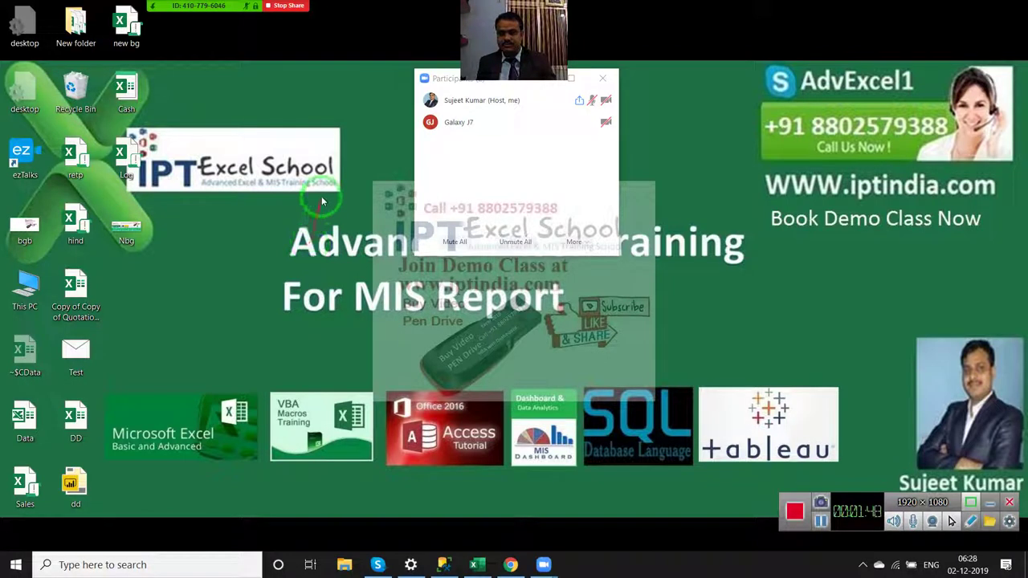
{"action": "right_click", "coordinate": [254, 220]}
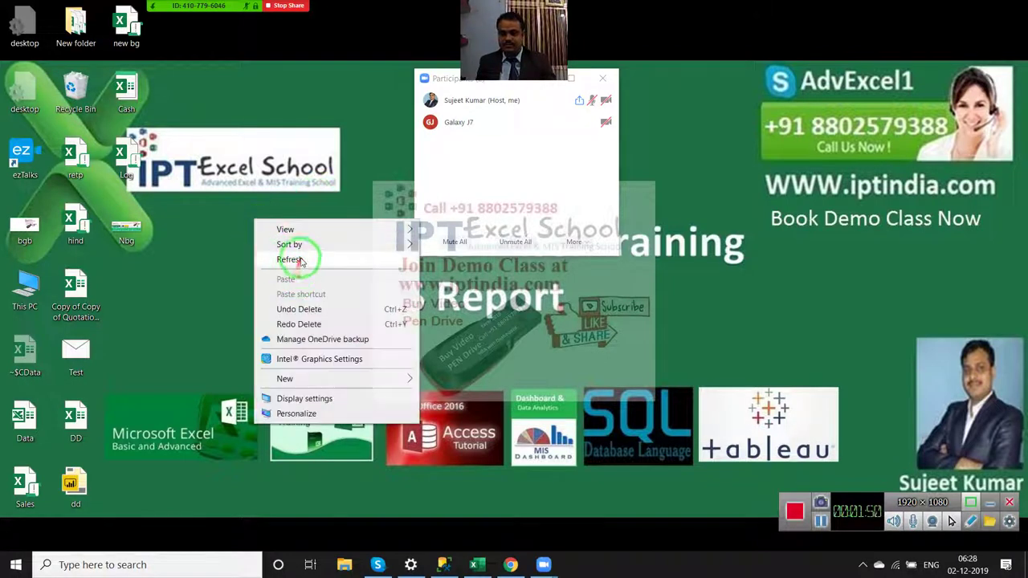
{"action": "left_click", "coordinate": [277, 256]}
{"action": "right_click", "coordinate": [305, 259]}
{"action": "left_click", "coordinate": [339, 295]}
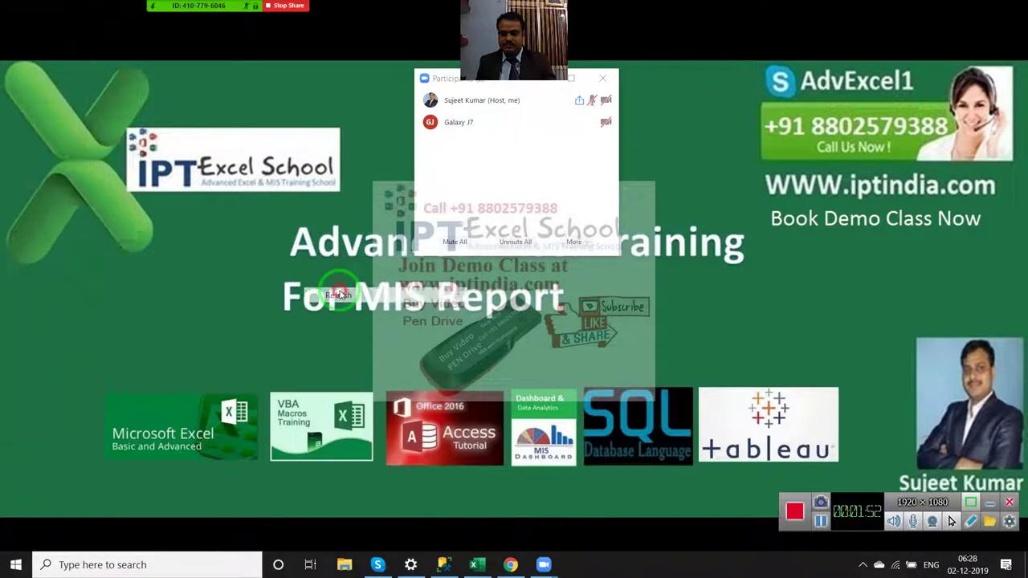
{"action": "right_click", "coordinate": [341, 294]}
{"action": "left_click", "coordinate": [372, 330]}
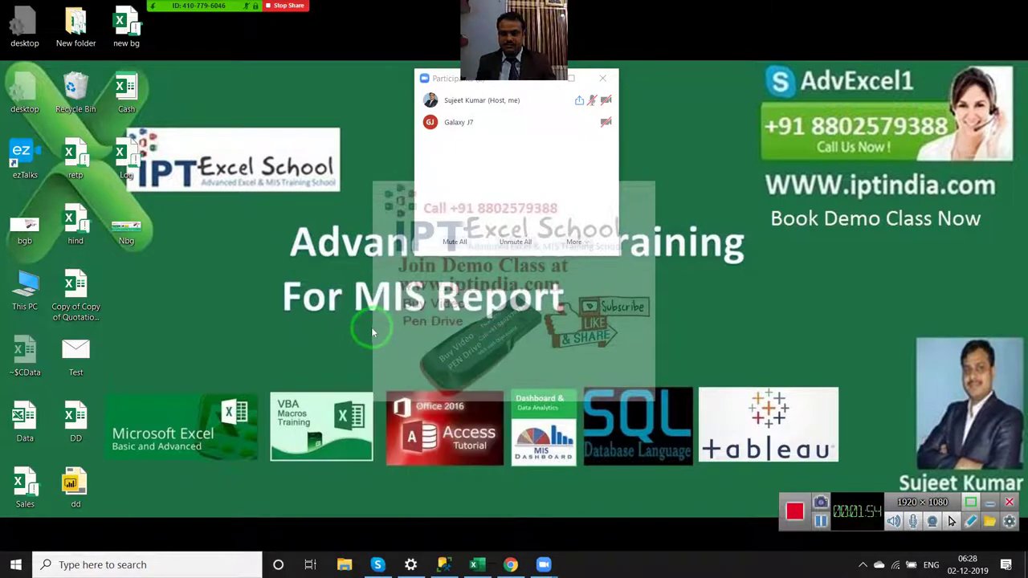
{"action": "right_click", "coordinate": [372, 330]}
{"action": "left_click", "coordinate": [406, 366]}
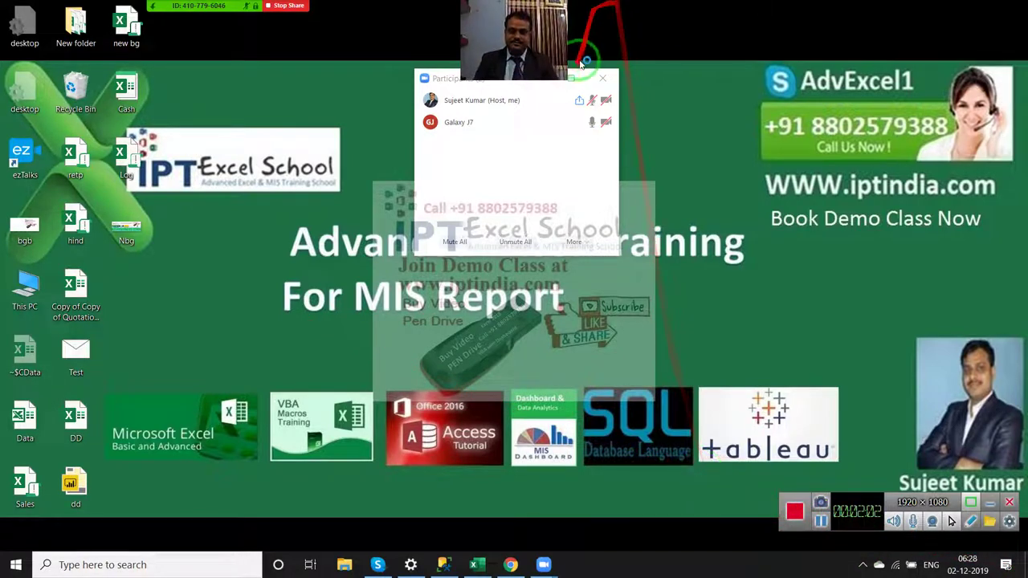
- Close the participants list and dismiss the camera options and More meeting menu
{"action": "left_click", "coordinate": [603, 78]}
{"action": "left_click", "coordinate": [36, 6]}
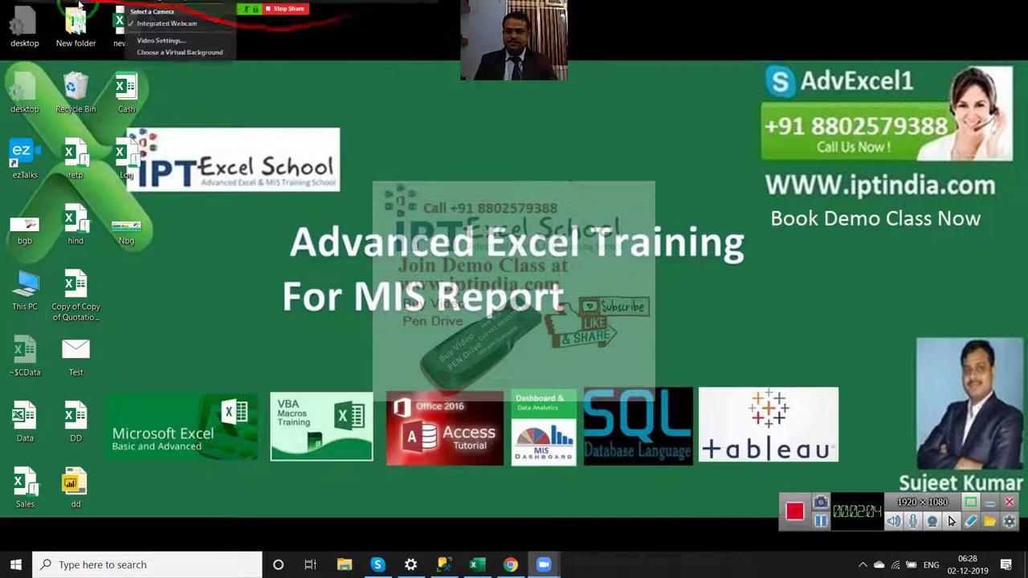
{"action": "left_click", "coordinate": [25, 5]}
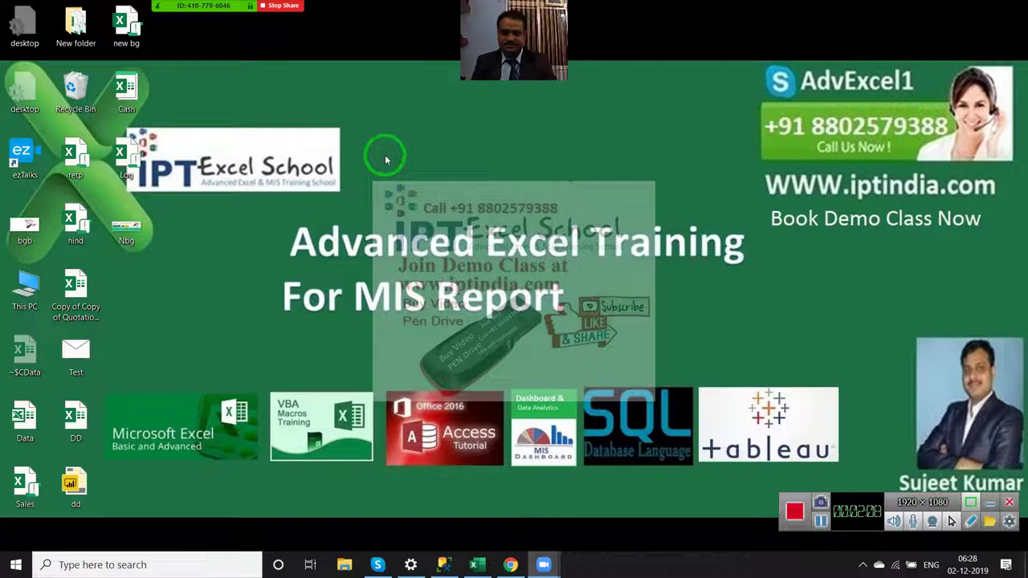
{"action": "left_click", "coordinate": [419, 13]}
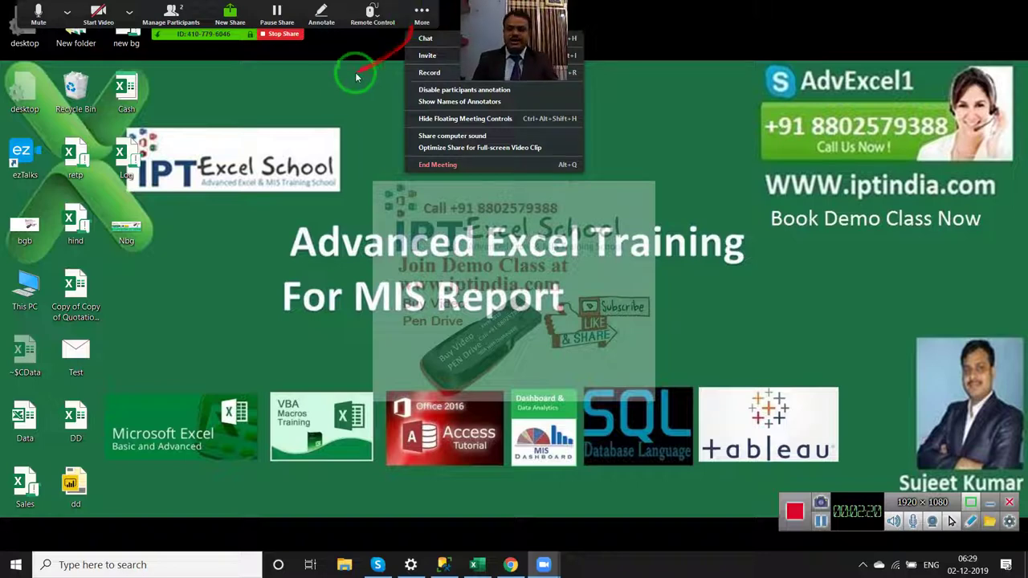
{"action": "left_click", "coordinate": [320, 81]}
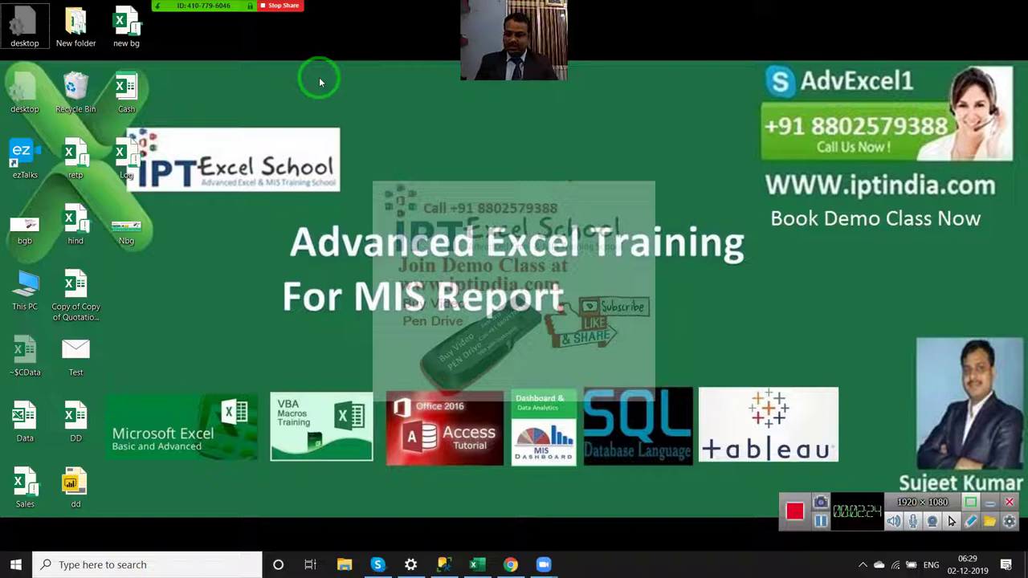
- In Excel, clear the data in A1:G17 on Sheet2
{"action": "left_click", "coordinate": [479, 565]}
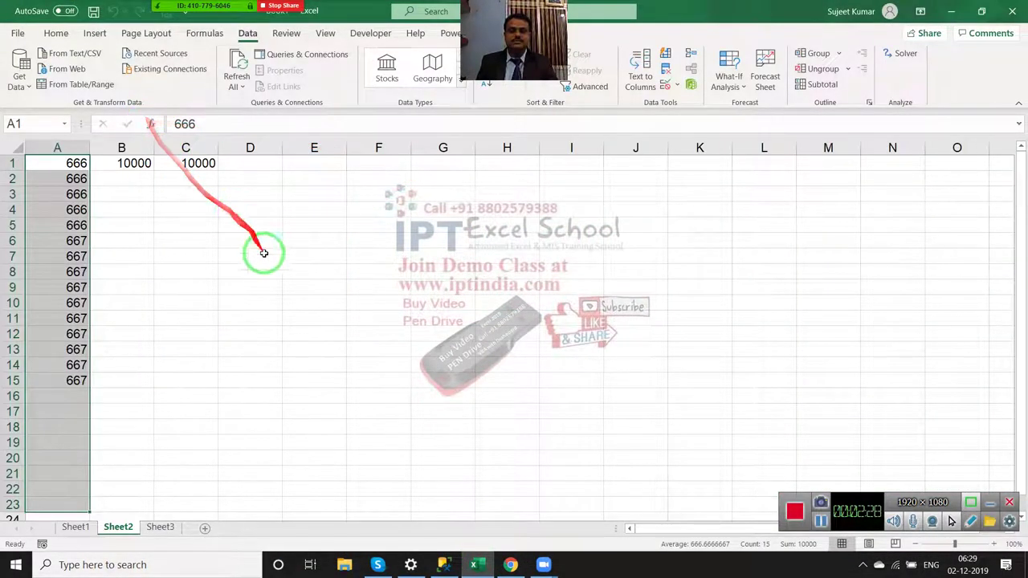
{"action": "left_click_drag", "start_coordinate": [443, 411], "coordinate": [69, 129]}
{"action": "key", "text": "Delete"}
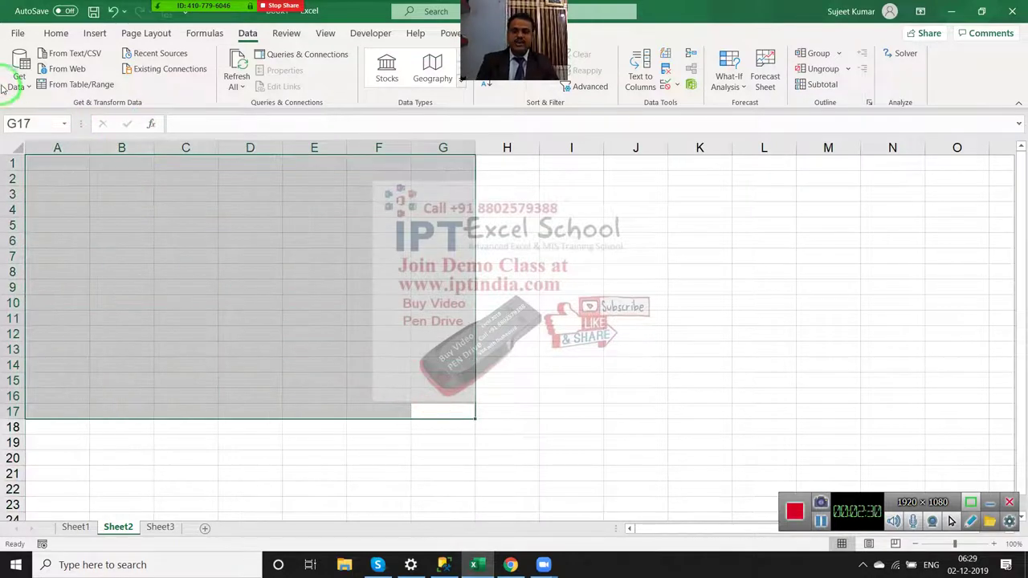
- Open the L2(1) workbook from the recent files list
{"action": "left_click", "coordinate": [17, 33]}
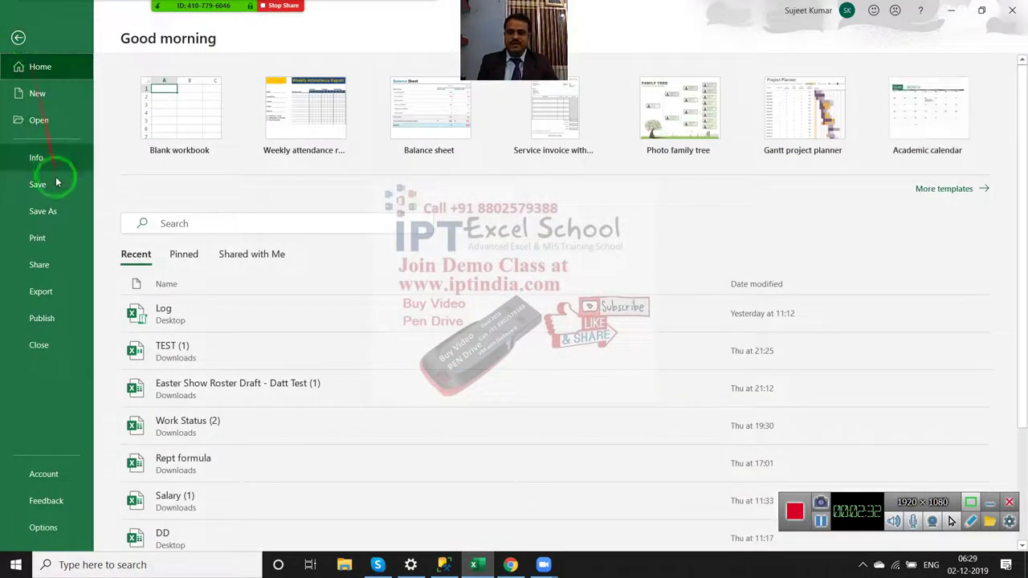
{"action": "left_click", "coordinate": [61, 124]}
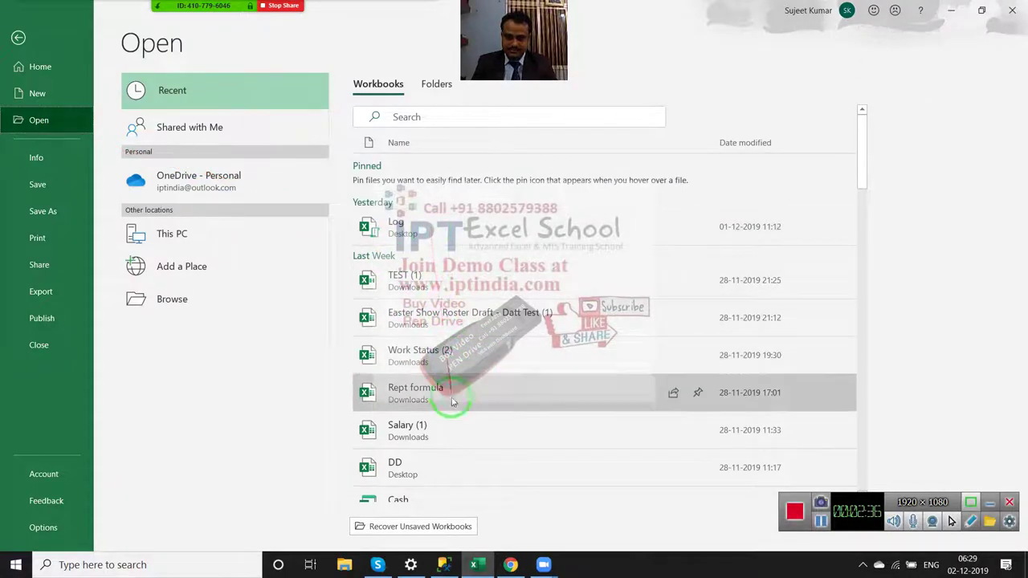
{"action": "scroll", "coordinate": [452, 442], "scroll_direction": "down", "scroll_amount": 1}
{"action": "scroll", "coordinate": [452, 443], "scroll_direction": "down", "scroll_amount": 1}
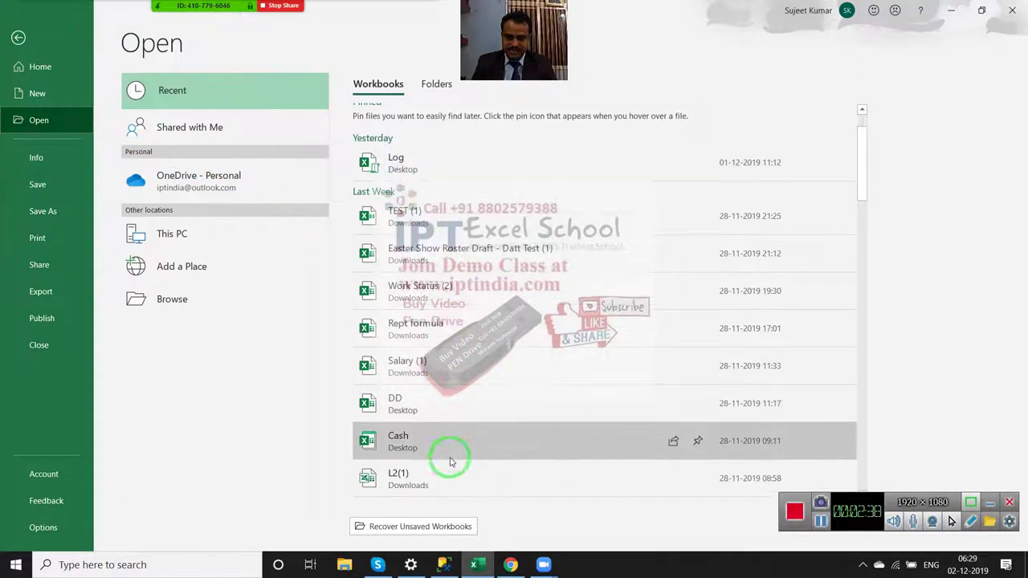
{"action": "left_click", "coordinate": [452, 474]}
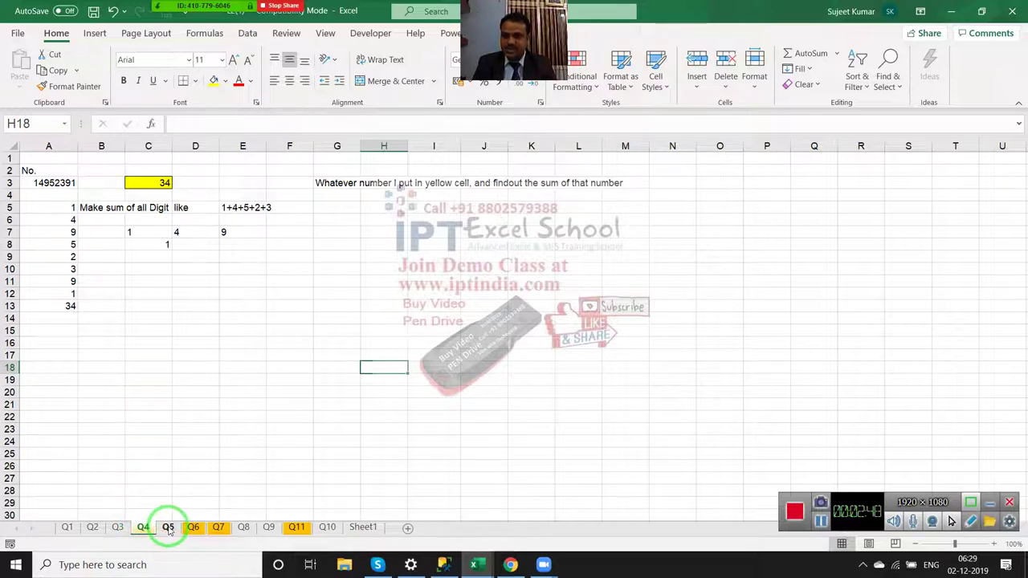
{"action": "left_click", "coordinate": [168, 527]}
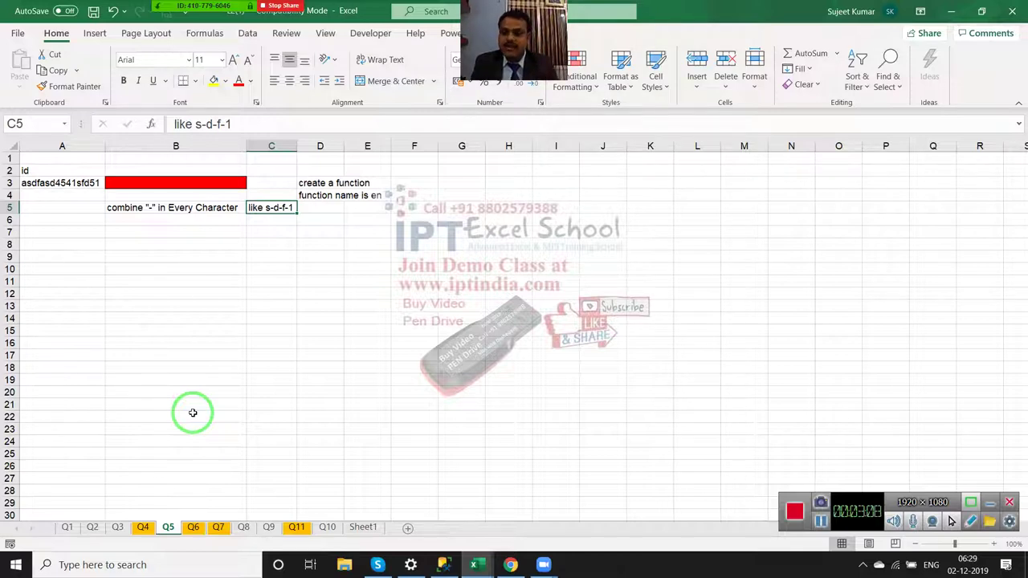
{"action": "key", "text": "Left"}
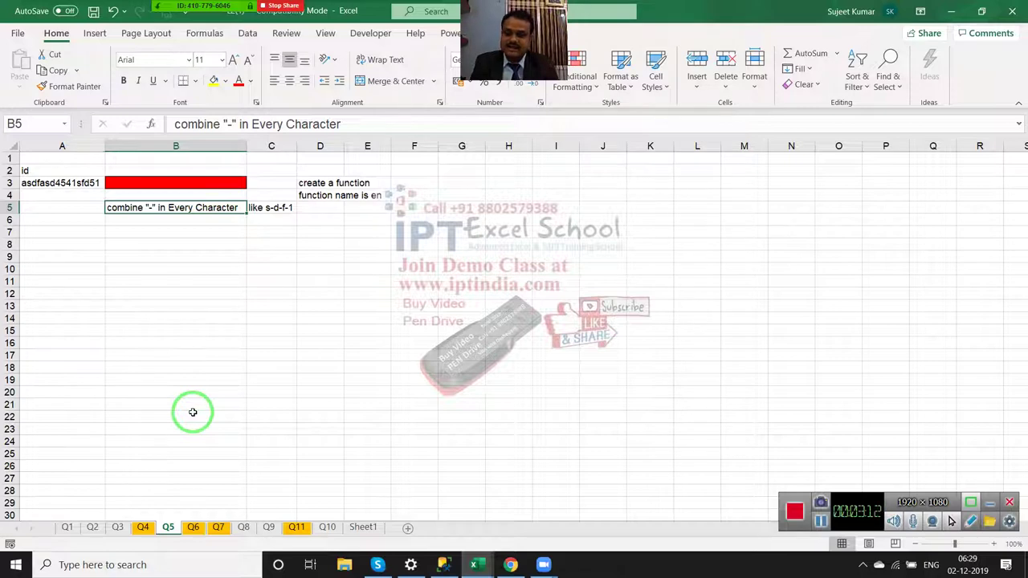
{"action": "key", "text": "Right"}
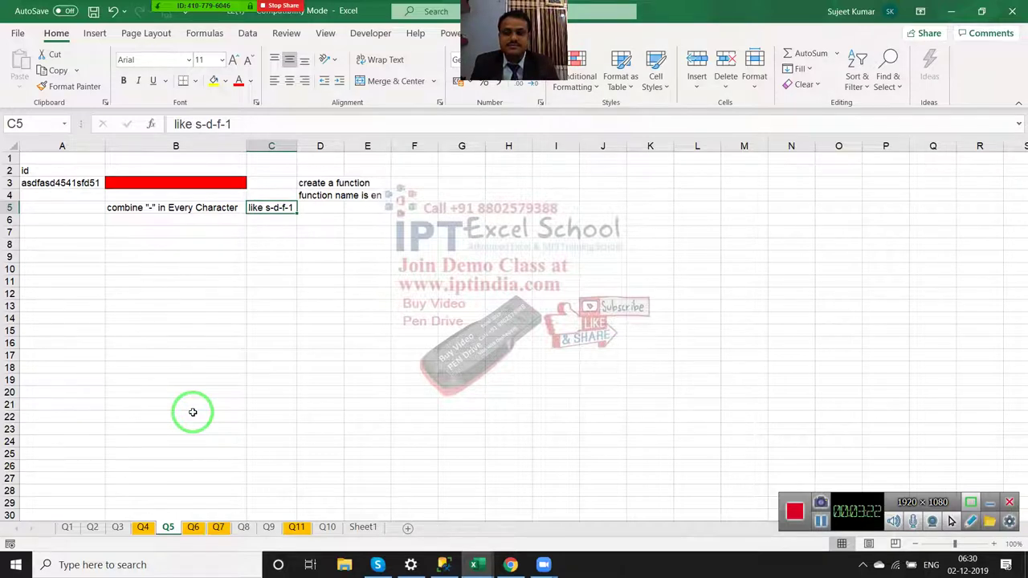
{"action": "key", "text": "Left"}
{"action": "key", "text": "Left"}
{"action": "key", "text": "Up"}
{"action": "key", "text": "Up"}
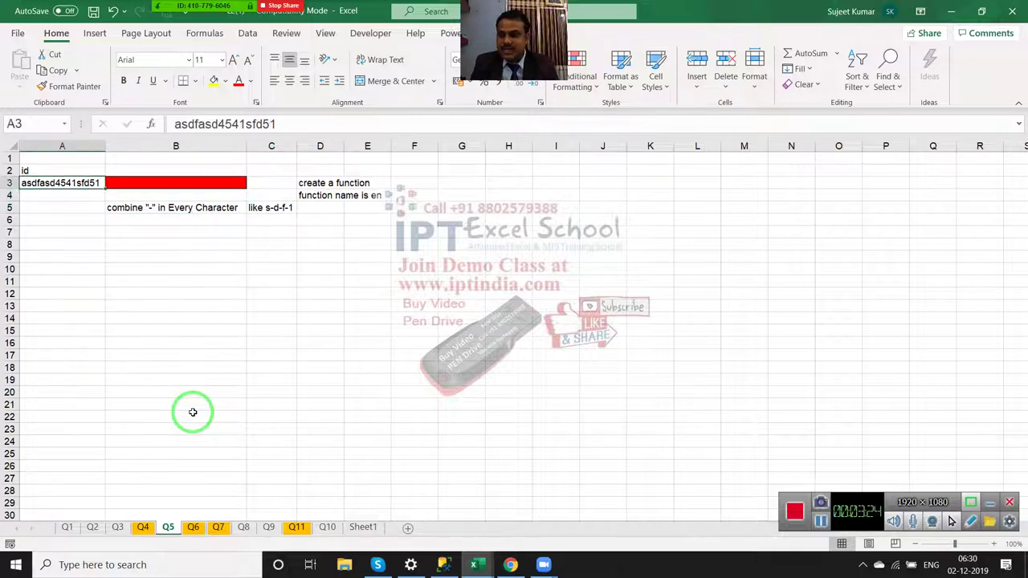
{"action": "key", "text": "F1"}
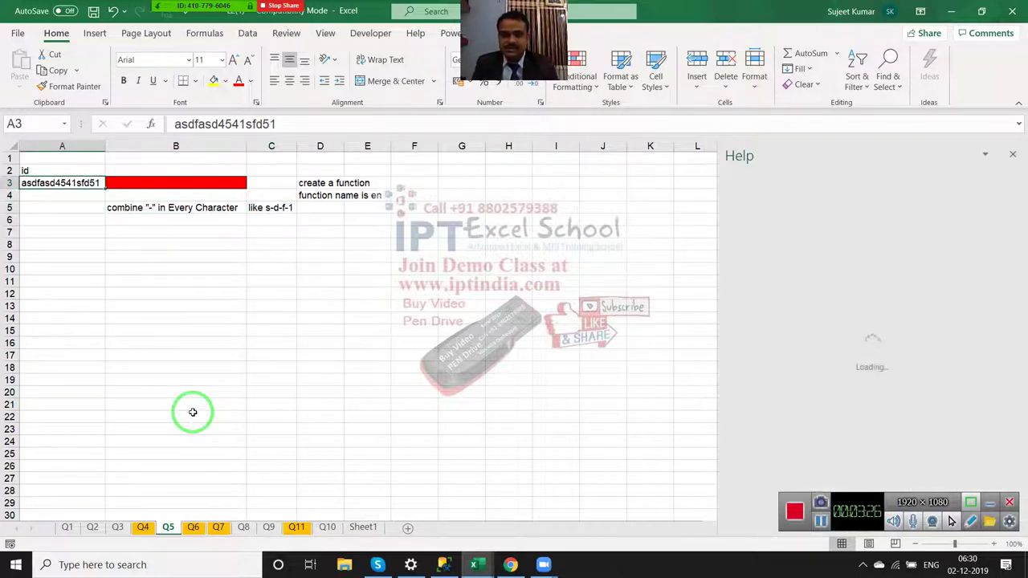
{"action": "left_click_drag", "start_coordinate": [193, 412], "coordinate": [821, 221]}
{"action": "left_click", "coordinate": [1013, 154]}
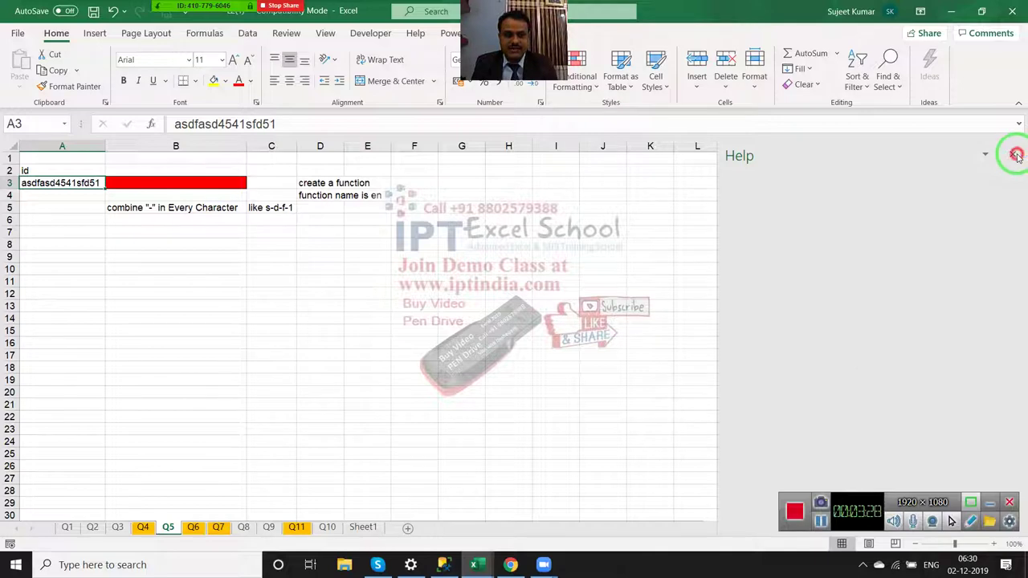
- Demonstrate the dash-separated format by inserting hyphens between A3's characters, then cancel the edit
{"action": "double_click", "coordinate": [29, 179]}
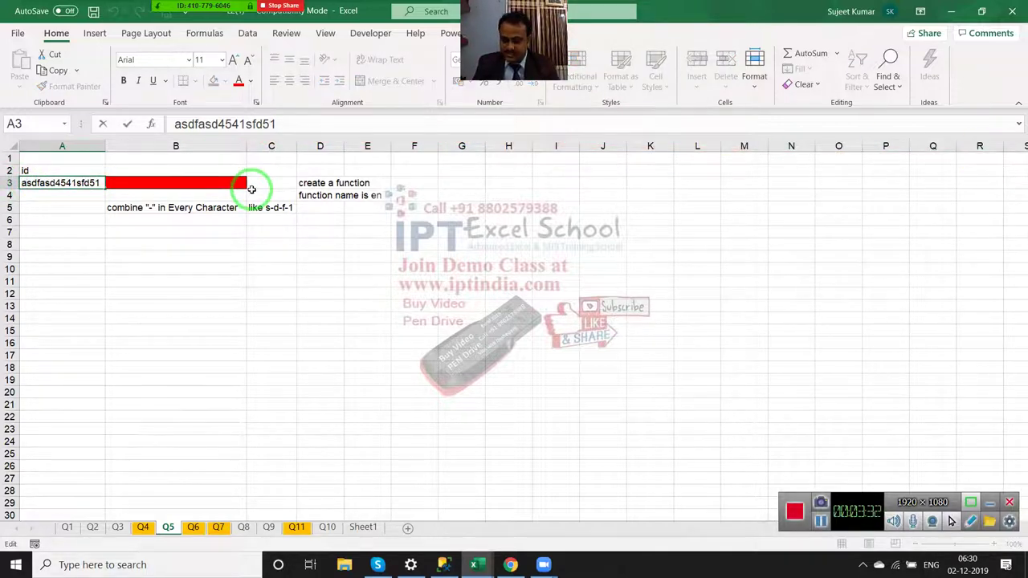
{"action": "type", "text": "-s-"}
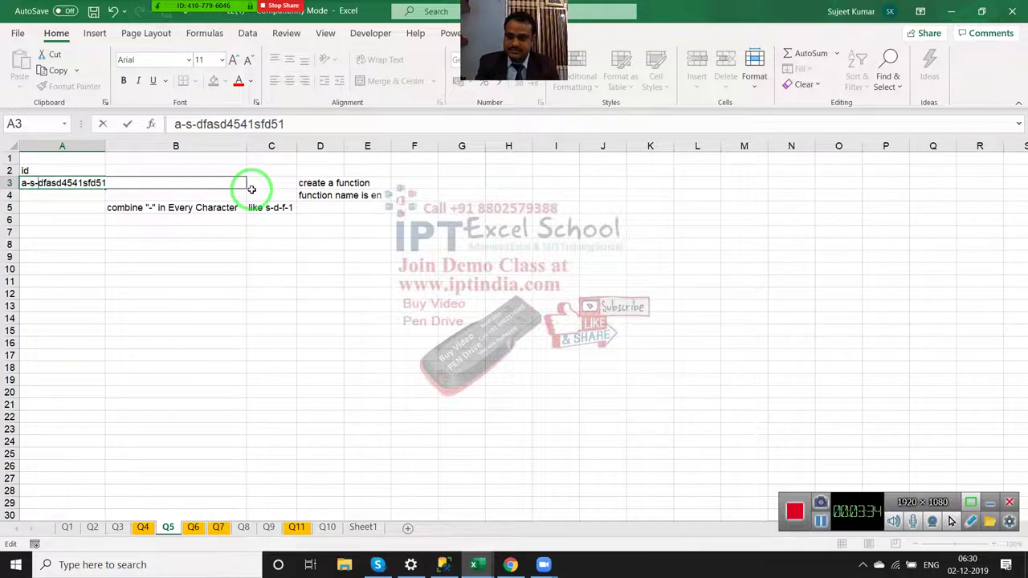
{"action": "key", "text": "Right"}
{"action": "type", "text": "-"}
{"action": "key", "text": "Right"}
{"action": "type", "text": "-"}
{"action": "key", "text": "Right"}
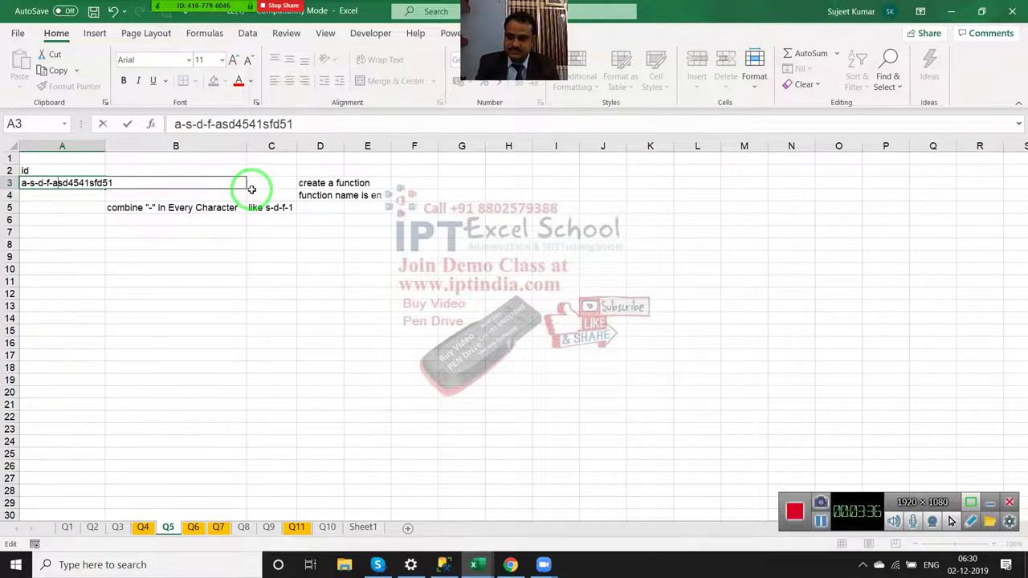
{"action": "type", "text": "-"}
{"action": "key", "text": "Right"}
{"action": "type", "text": "-"}
{"action": "key", "text": "Right"}
{"action": "type", "text": "-"}
{"action": "key", "text": "Right"}
{"action": "key", "text": "minus"}
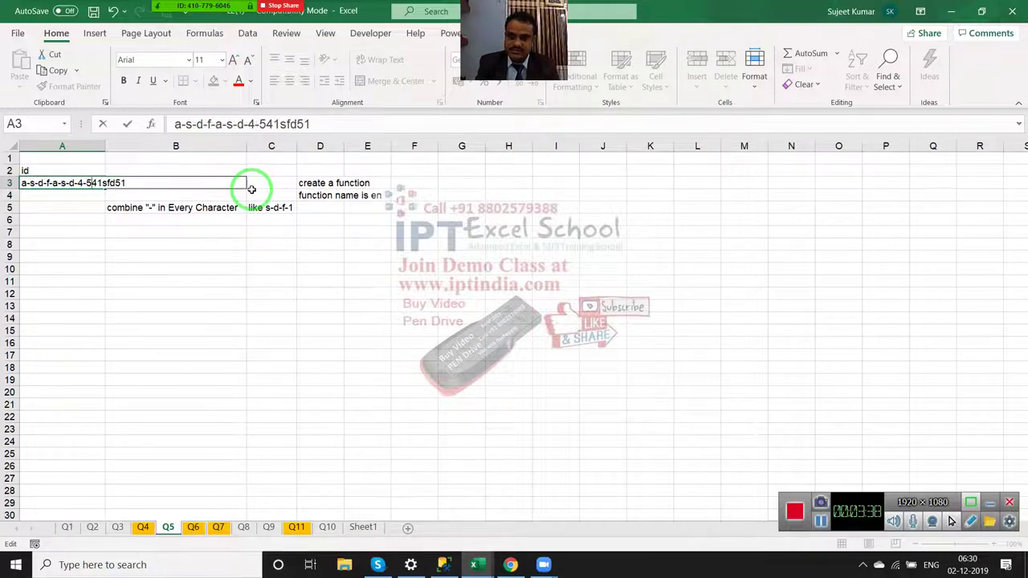
{"action": "key", "text": "Right"}
{"action": "key", "text": "minus"}
{"action": "key", "text": "Right"}
{"action": "key", "text": "minus"}
{"action": "key", "text": "Right"}
{"action": "key", "text": "minus"}
{"action": "key", "text": "Right"}
{"action": "key", "text": "minus"}
{"action": "key", "text": "Right"}
{"action": "type", "text": "-"}
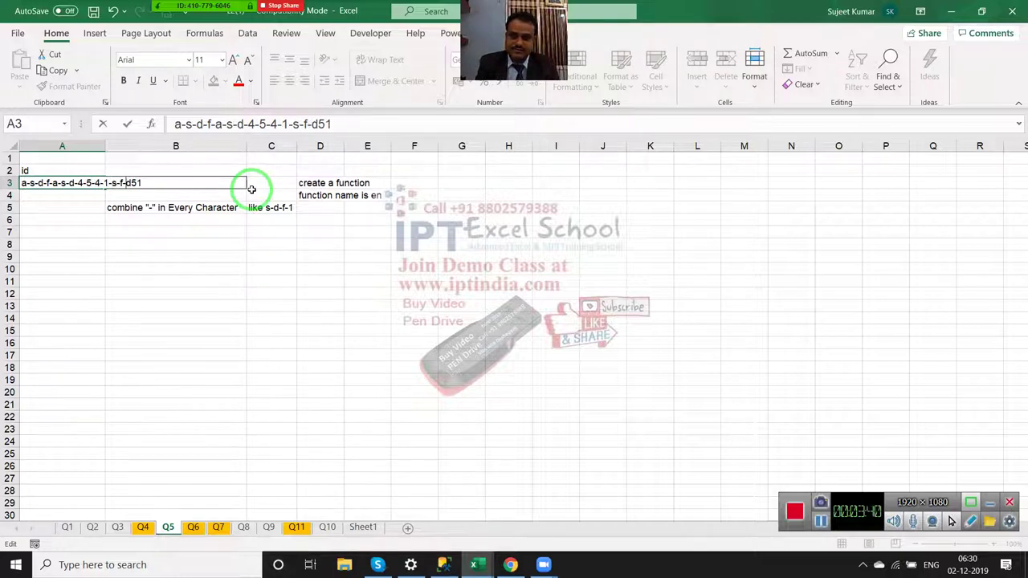
{"action": "key", "text": "Right"}
{"action": "type", "text": "-"}
{"action": "key", "text": "Right"}
{"action": "type", "text": "-"}
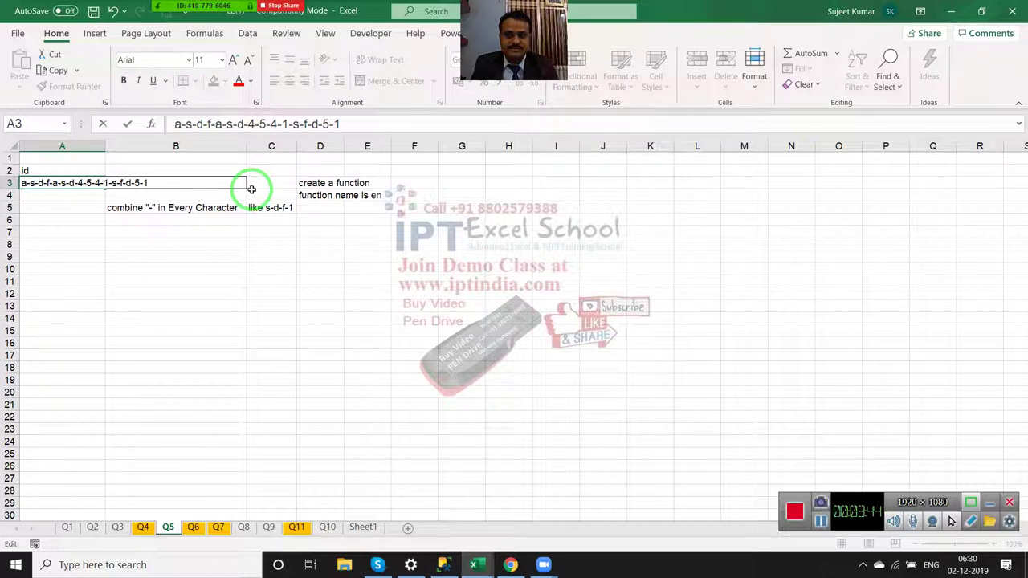
{"action": "key", "text": "Escape"}
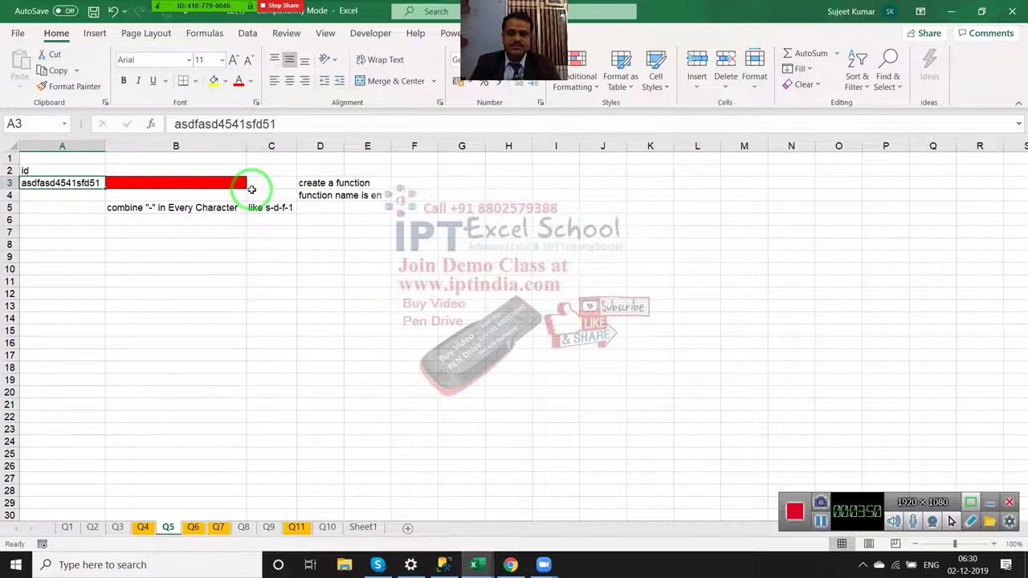
- Select B3 as the cell for the result
{"action": "key", "text": "Right"}
{"action": "key", "text": "Left"}
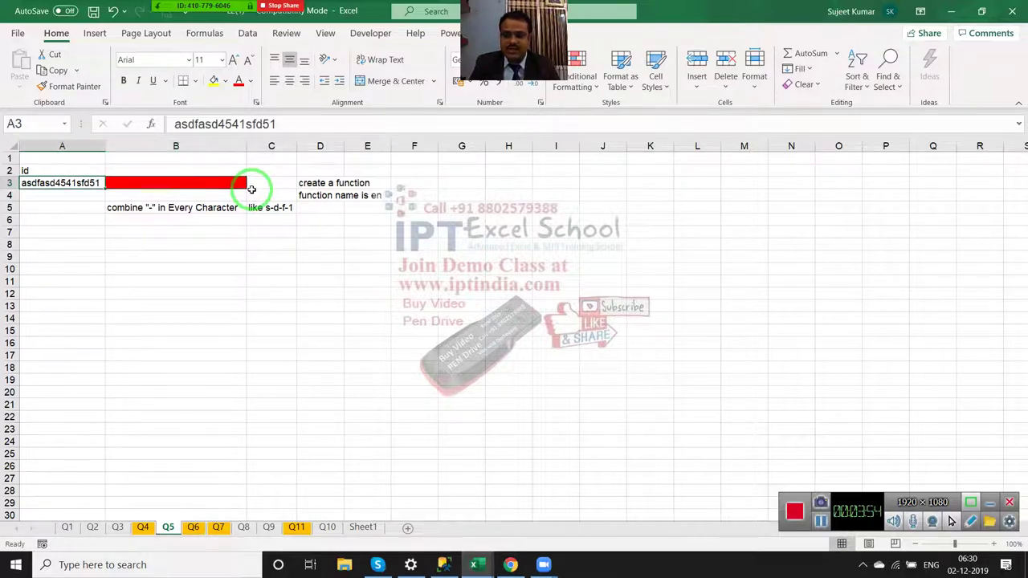
{"action": "key", "text": "Right"}
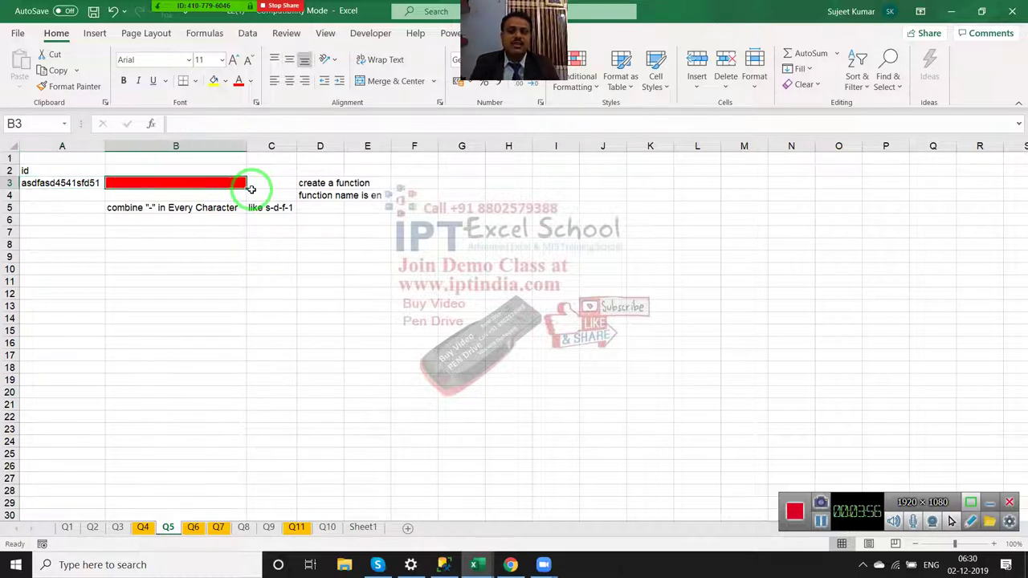
- Open Module1 in the VBA editor and delete all its existing code
{"action": "left_click", "coordinate": [370, 36]}
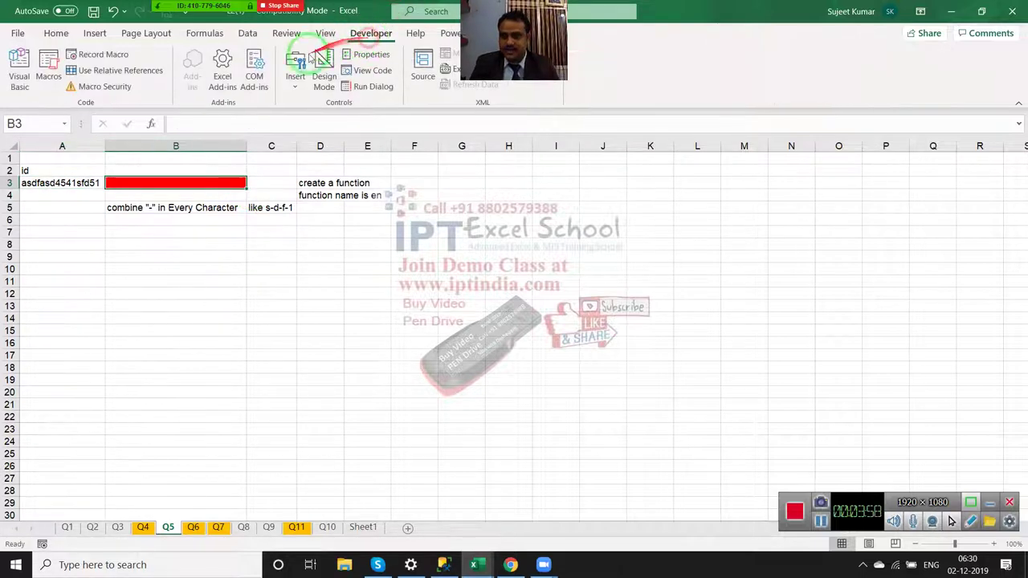
{"action": "left_click", "coordinate": [17, 77]}
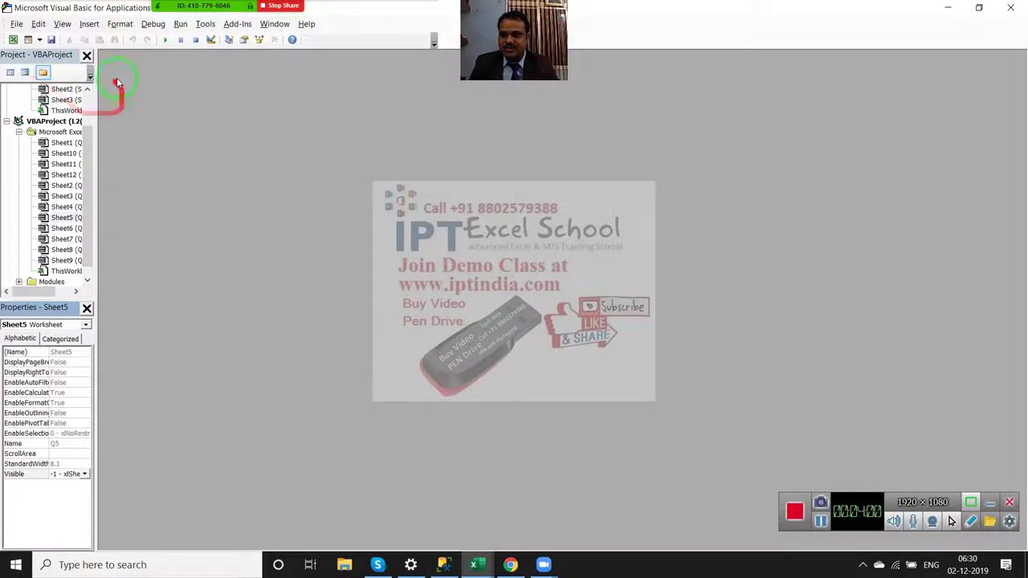
{"action": "double_click", "coordinate": [44, 283]}
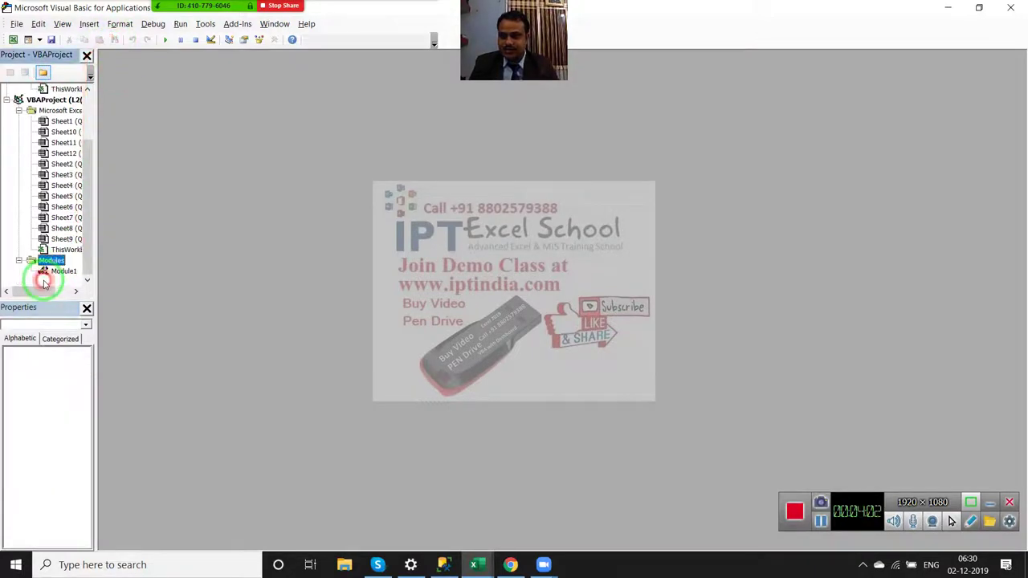
{"action": "double_click", "coordinate": [60, 270]}
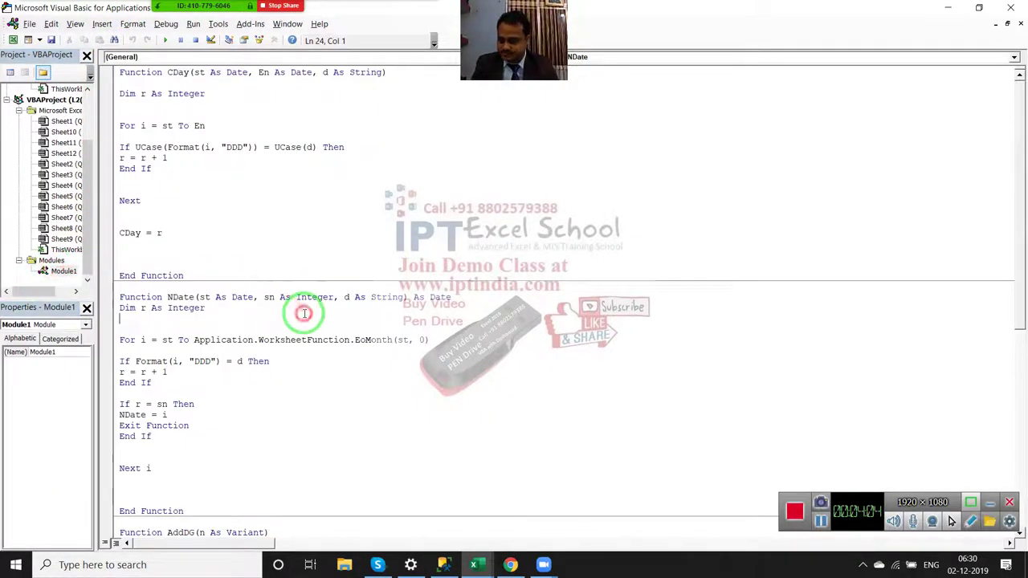
{"action": "key", "text": "ctrl+a"}
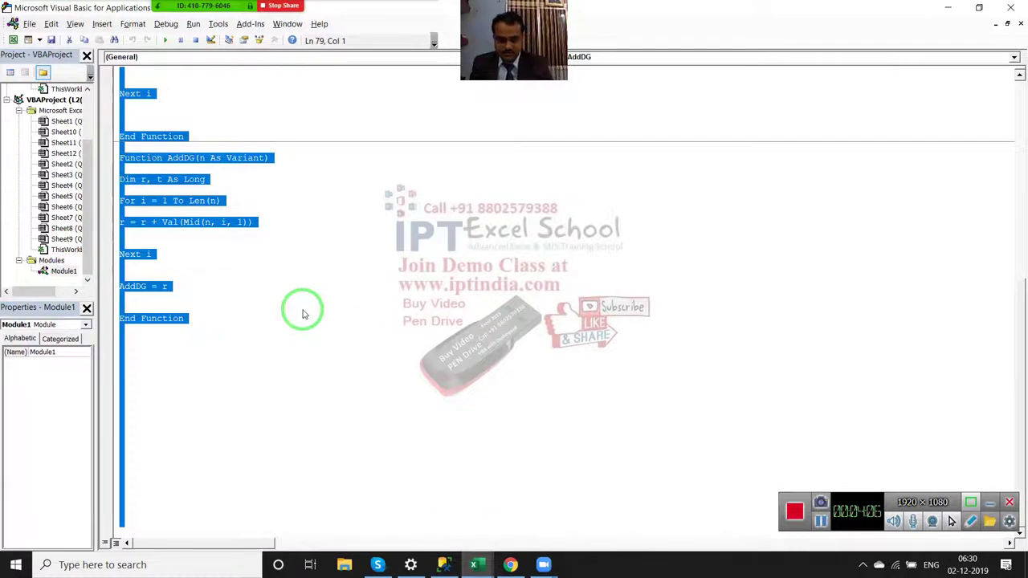
{"action": "key", "text": "Delete"}
- Declare an empty Function CChar(n As String, S As String) and return to Excel
{"action": "type", "text": "fu"}
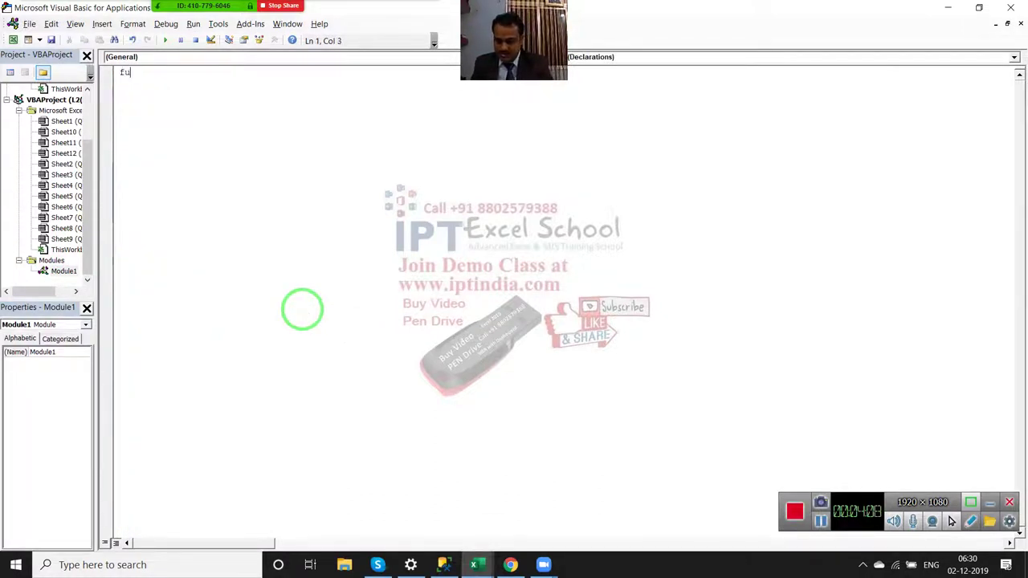
{"action": "type", "text": "nct"}
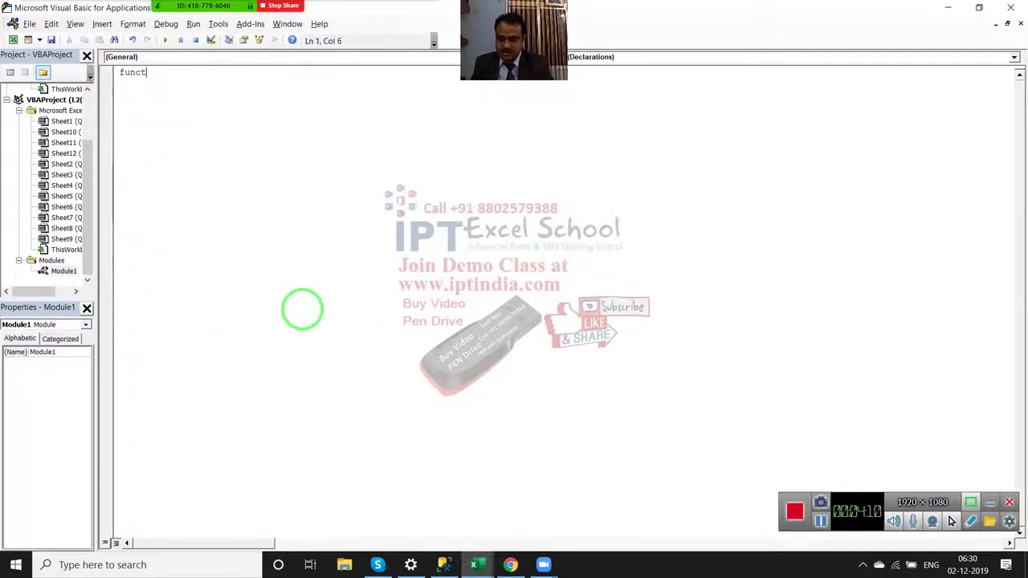
{"action": "type", "text": "ion "}
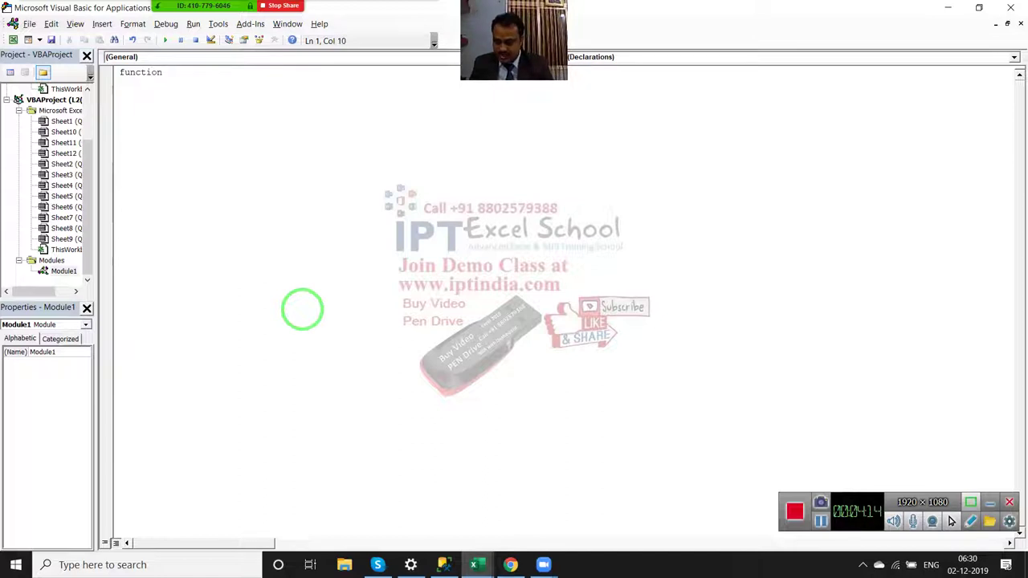
{"action": "type", "text": "CC"}
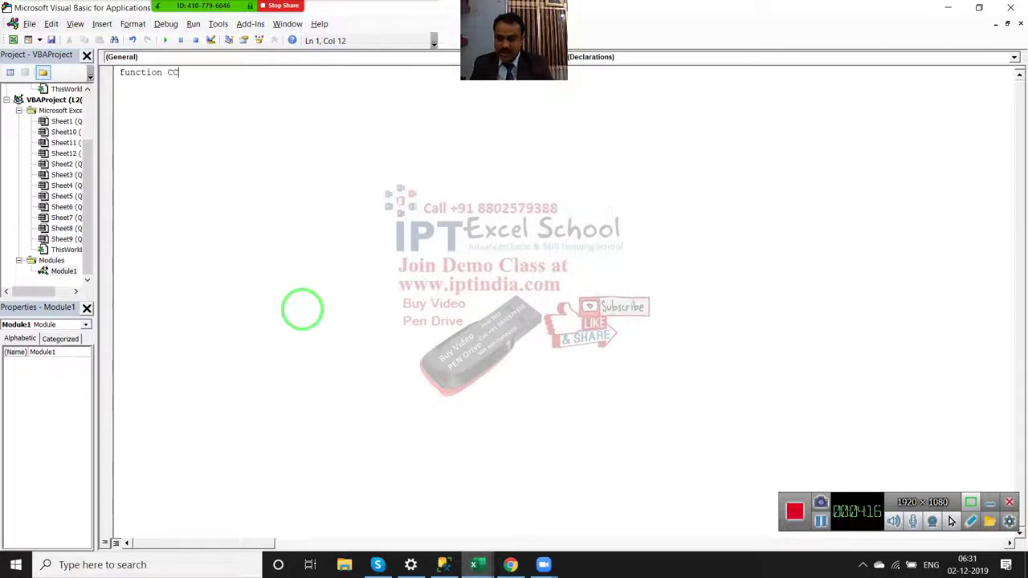
{"action": "type", "text": "har("}
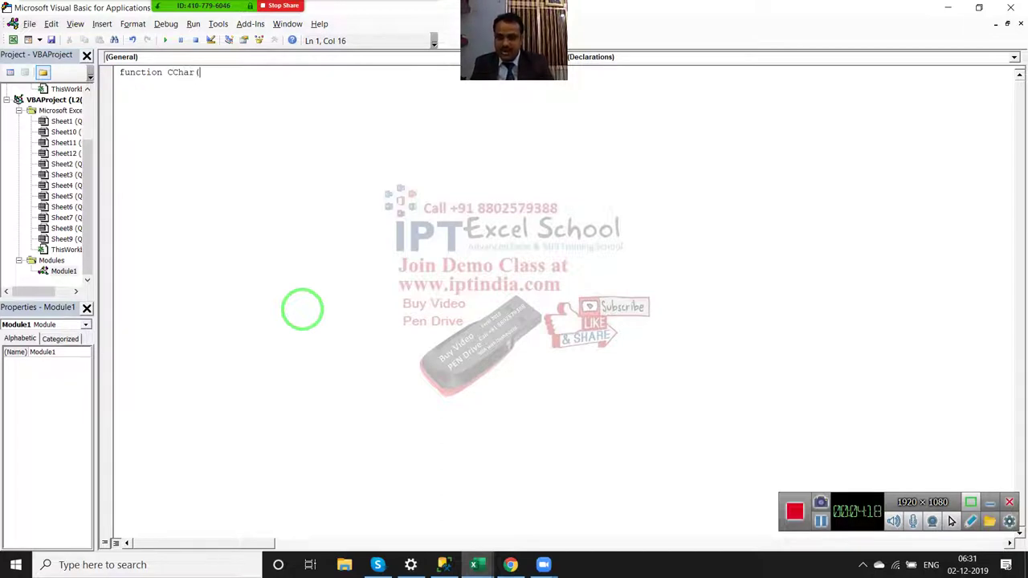
{"action": "type", "text": "n as s"}
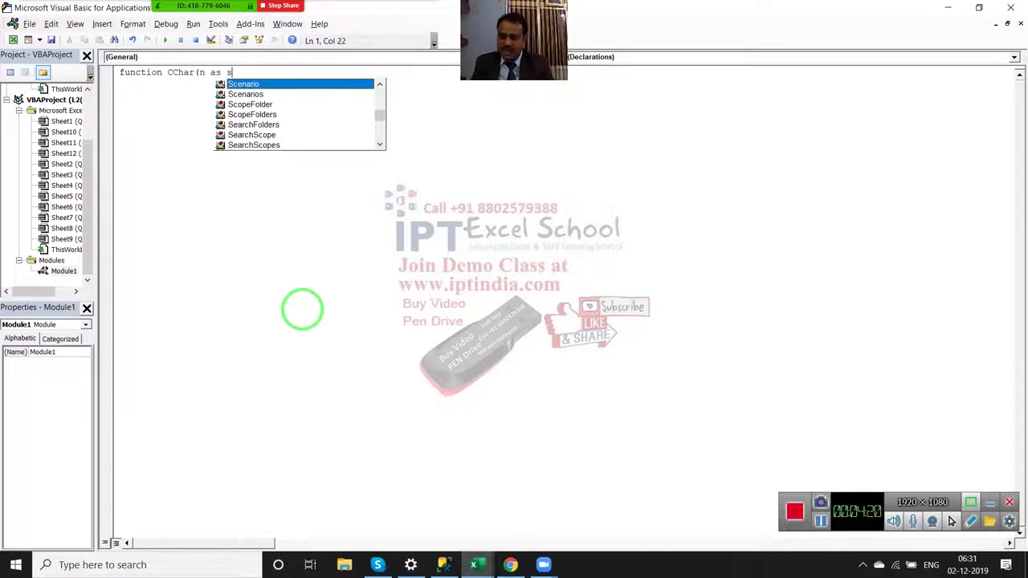
{"action": "type", "text": "t"}
{"action": "key", "text": "Down"}
{"action": "key", "text": "Down"}
{"action": "key", "text": "Down"}
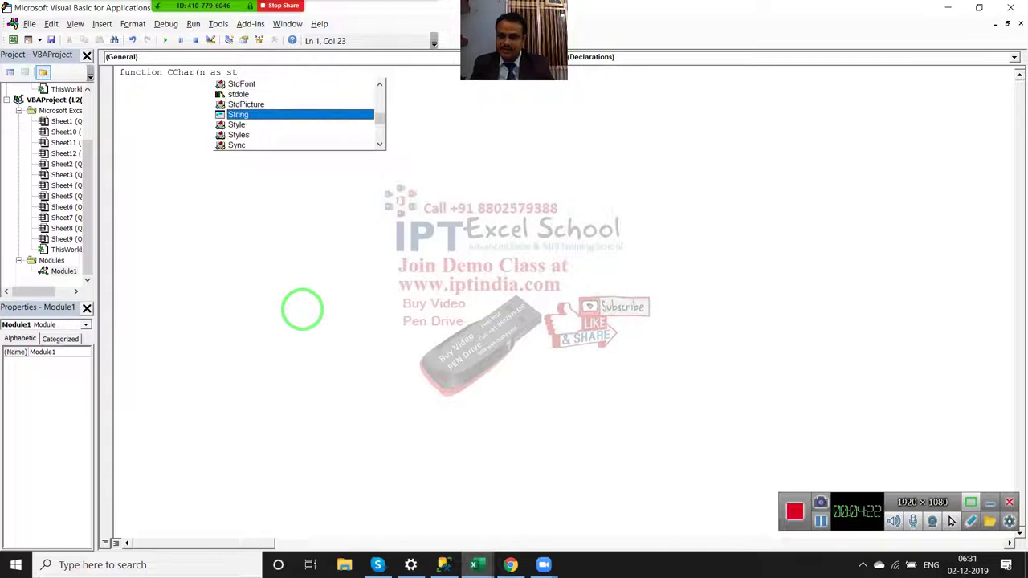
{"action": "key", "text": "Tab"}
{"action": "type", "text": ","}
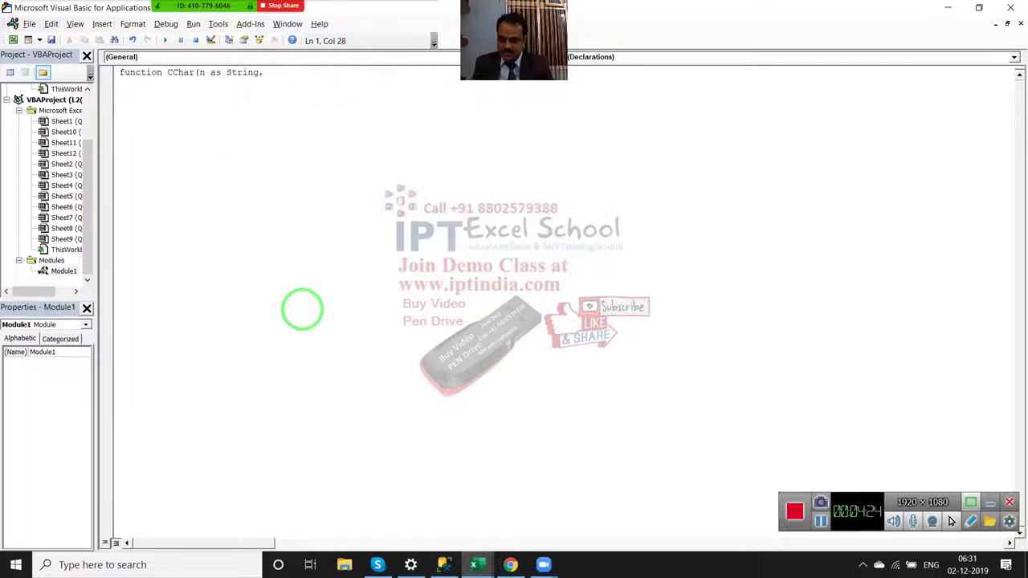
{"action": "type", "text": "S as "}
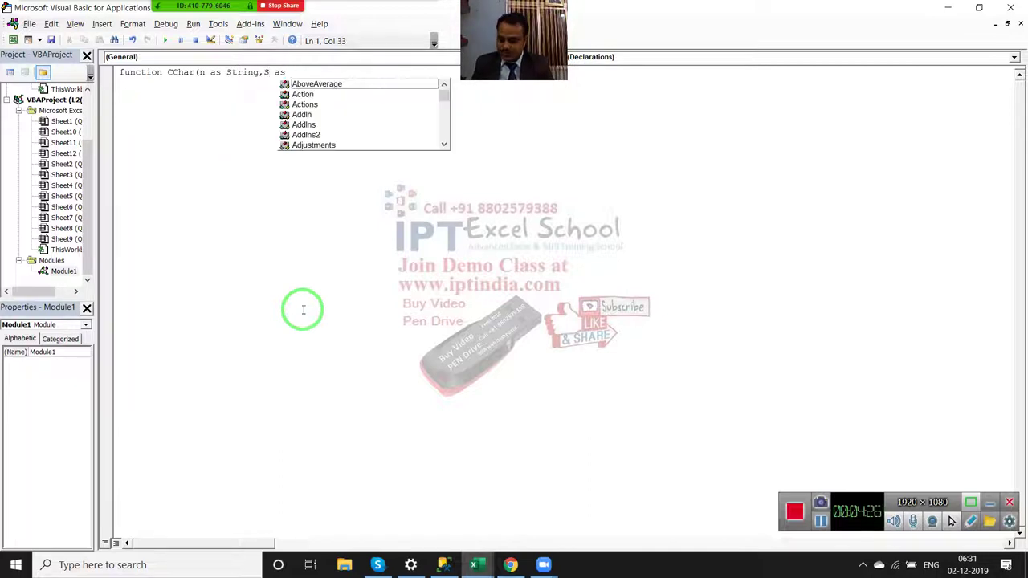
{"action": "type", "text": "str"}
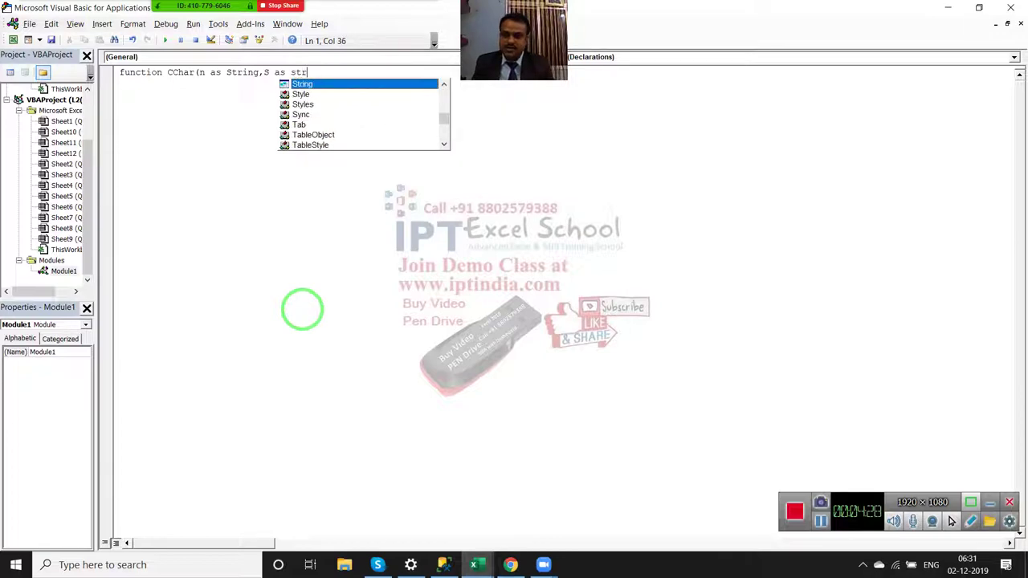
{"action": "key", "text": "Tab"}
{"action": "type", "text": ")"}
{"action": "key", "text": "Return"}
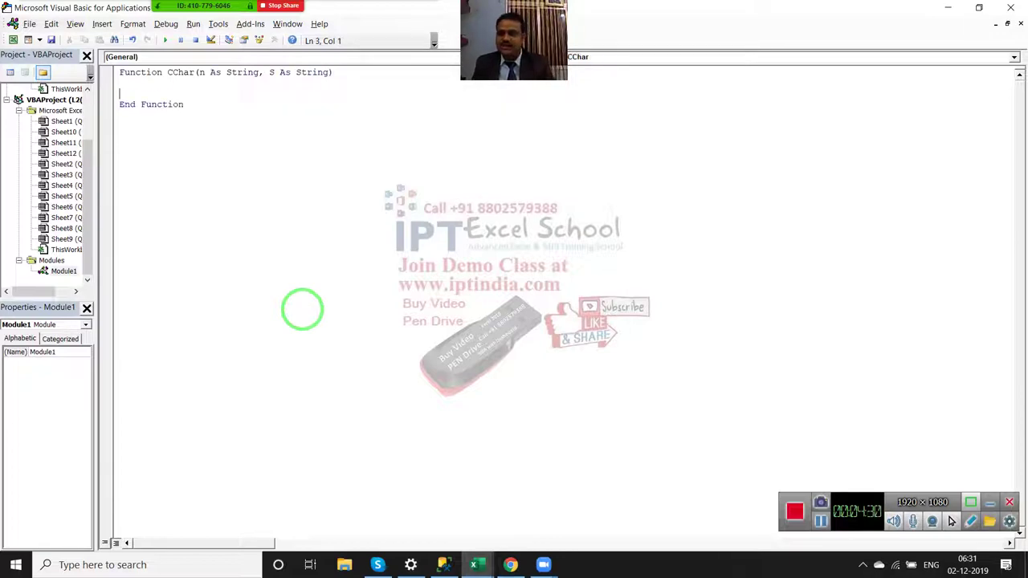
{"action": "key", "text": "Return"}
{"action": "key", "text": "alt+F11"}
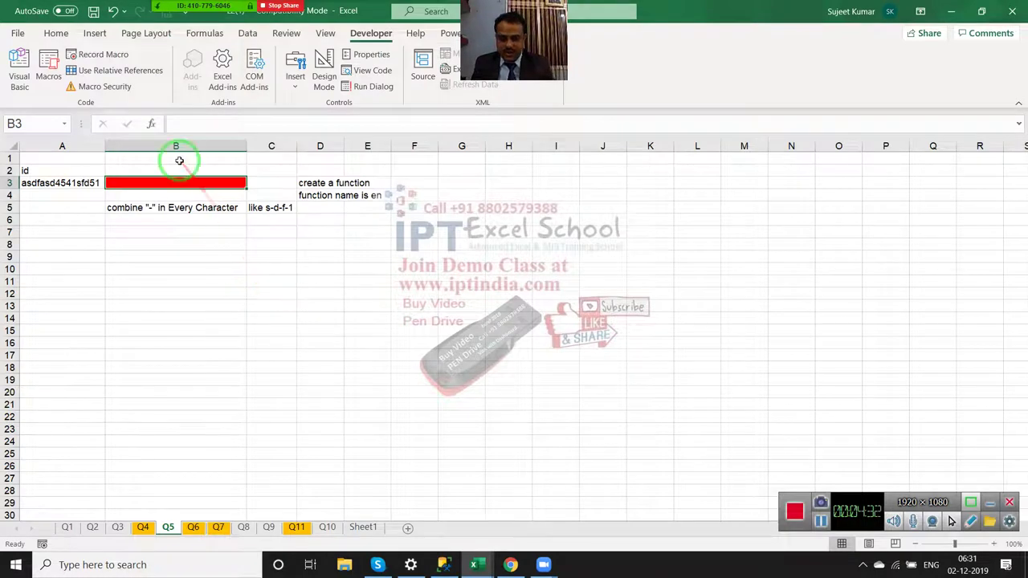
- Enter =CChar(A3,"-") in B3 to call the new function on A3's text
{"action": "type", "text": "=c"}
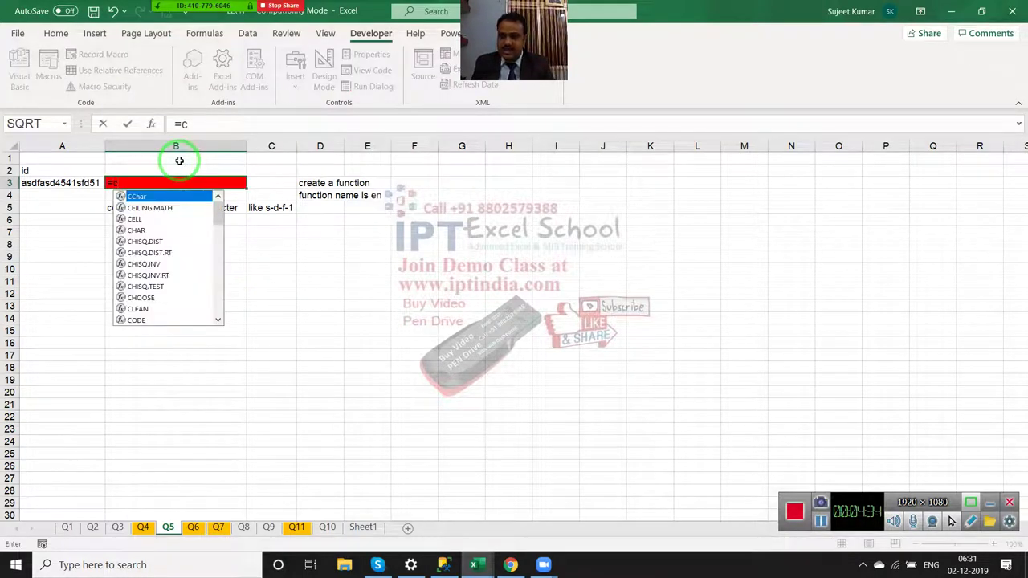
{"action": "key", "text": "Tab"}
{"action": "key", "text": "Left"}
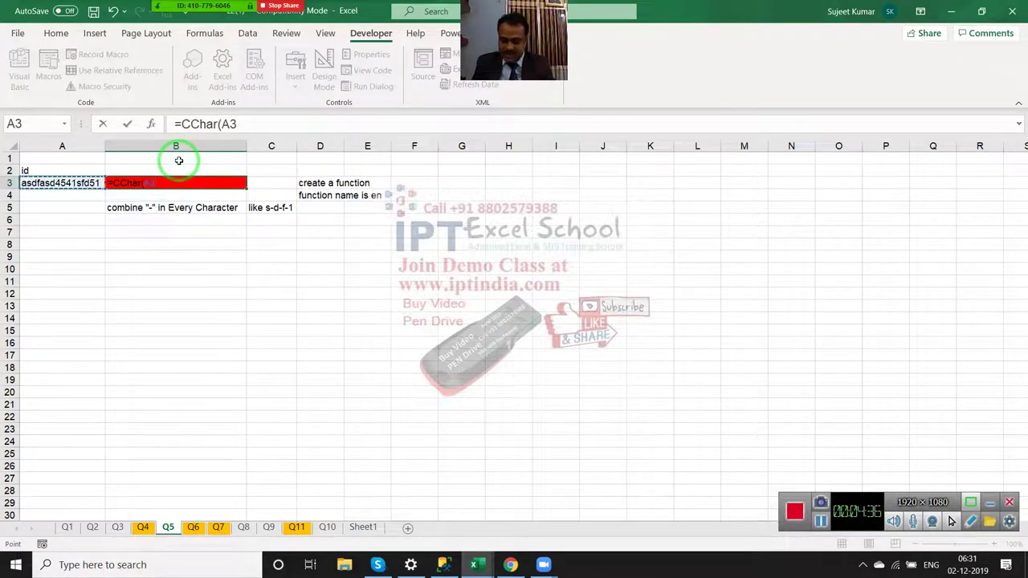
{"action": "type", "text": ",\"-\""}
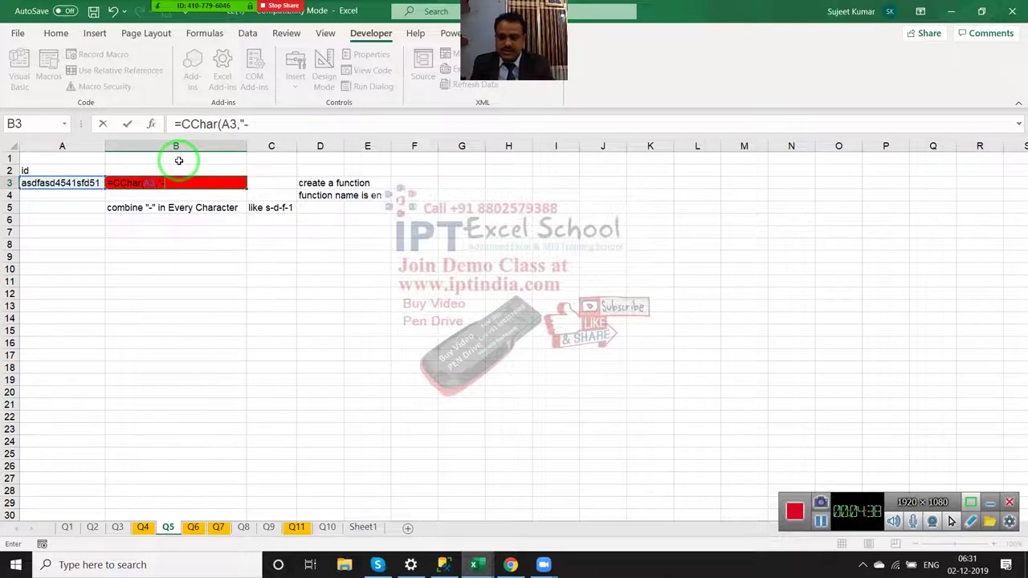
{"action": "type", "text": ")"}
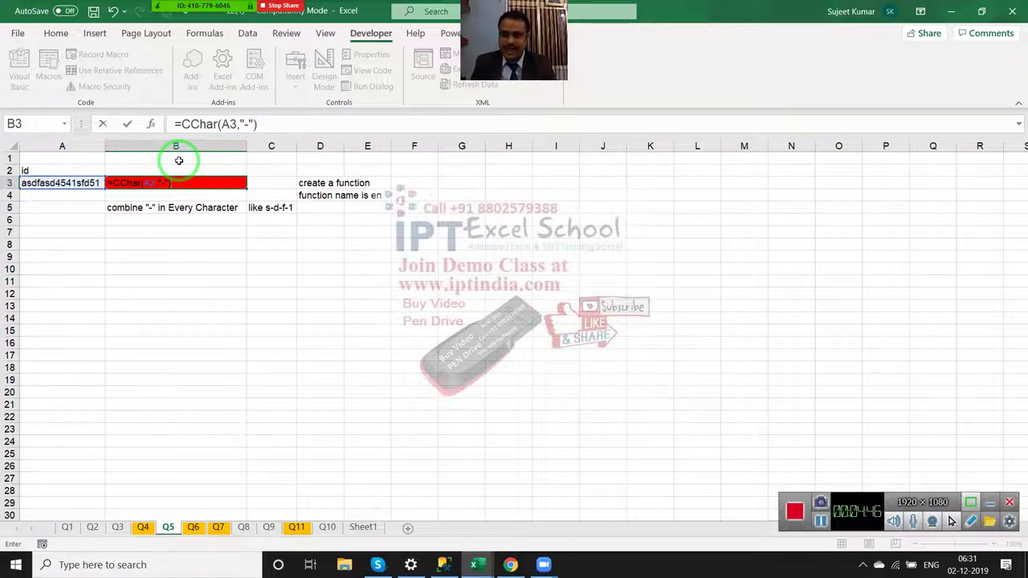
{"action": "key", "text": "Return"}
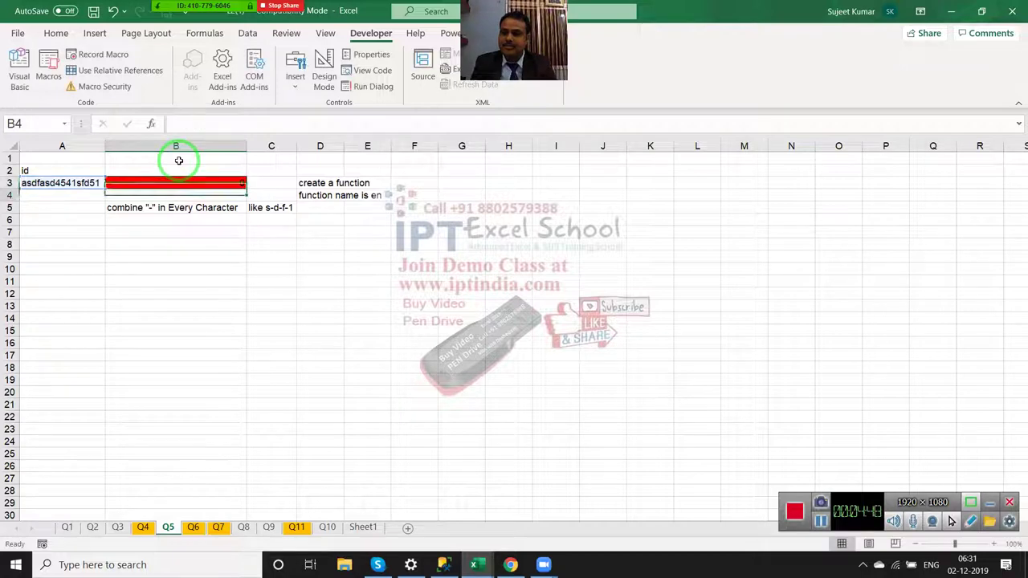
{"action": "key", "text": "Up"}
{"action": "key", "text": "alt+Tab"}
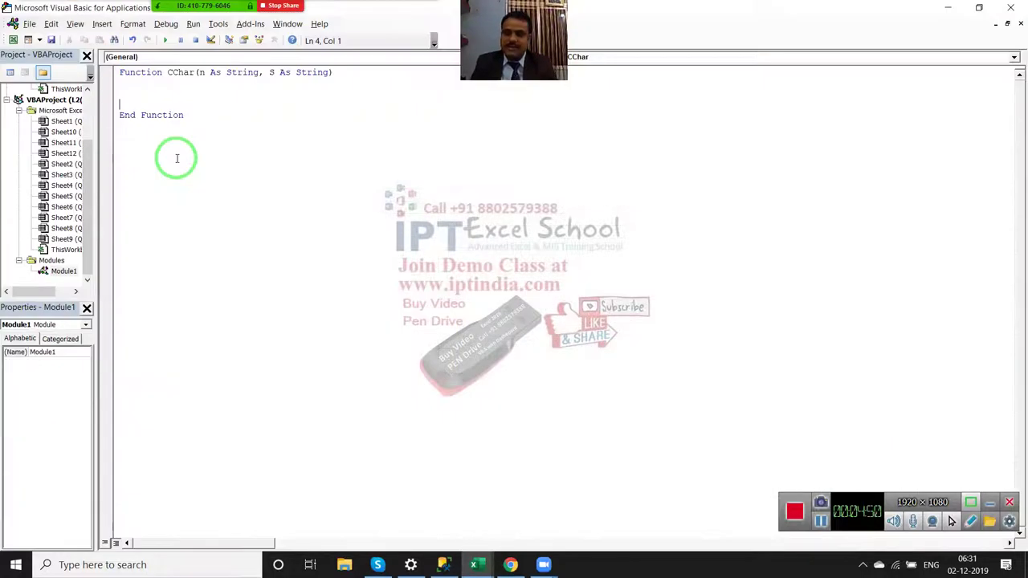
- Add a For i = 1 To Len(n) ... Next i loop inside CChar
{"action": "key", "text": "Return"}
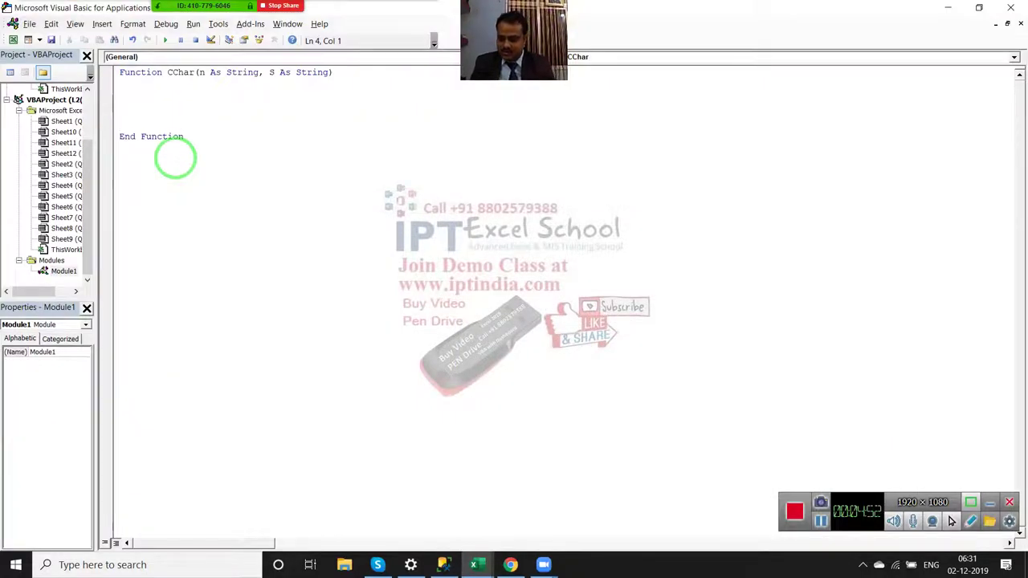
{"action": "type", "text": "for "}
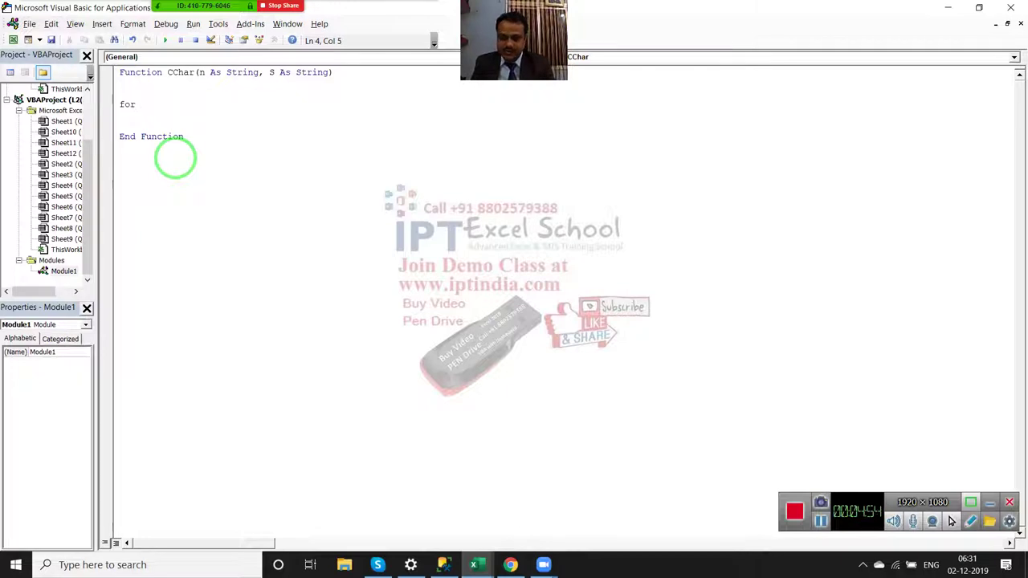
{"action": "type", "text": "i = "}
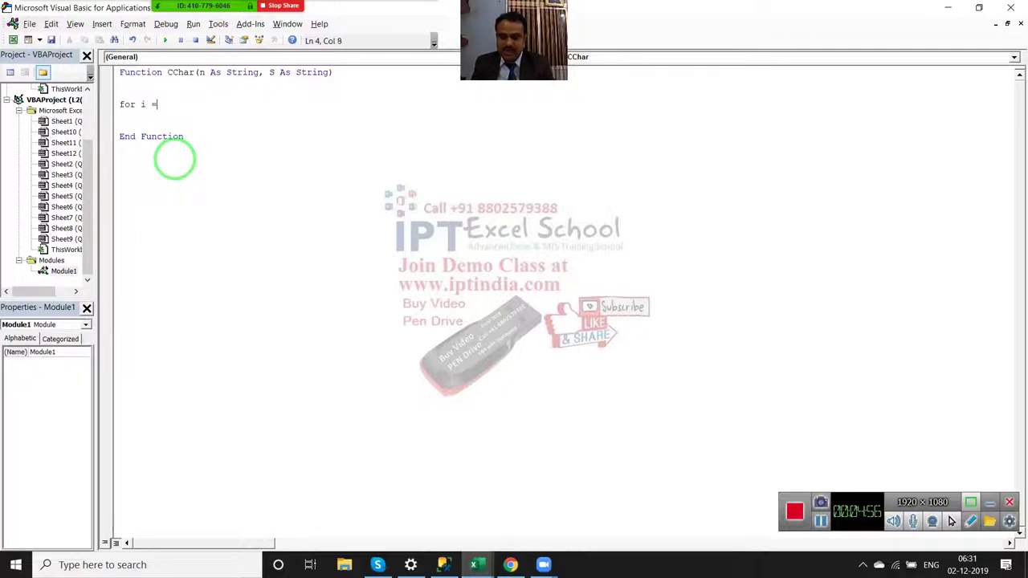
{"action": "type", "text": "1 to"}
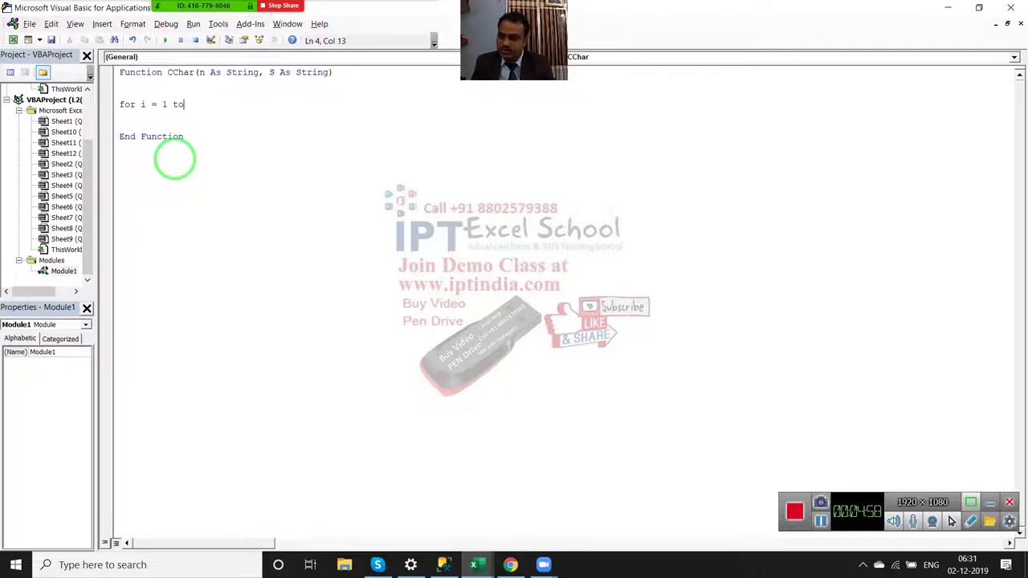
{"action": "type", "text": " len"}
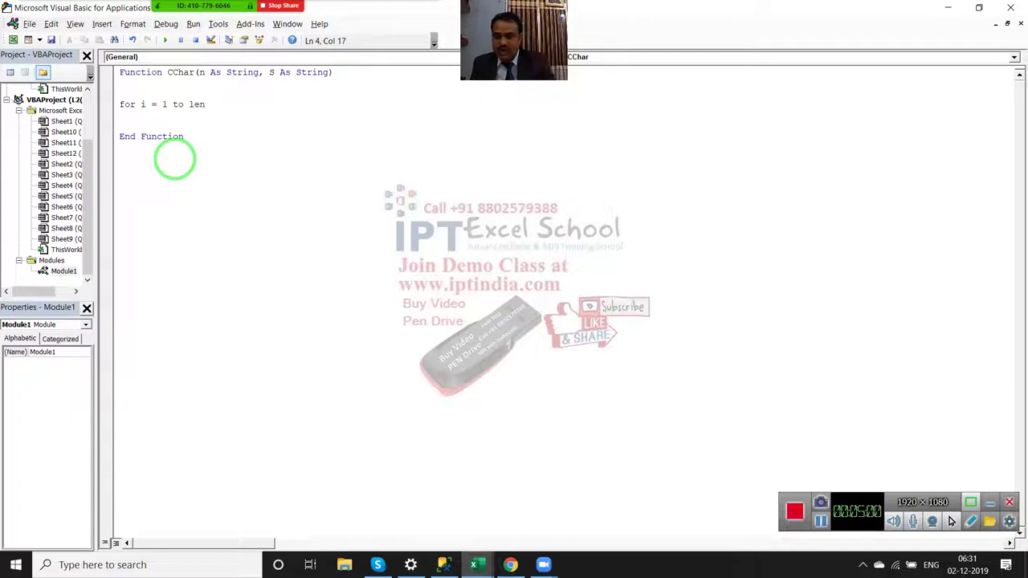
{"action": "type", "text": "(s"}
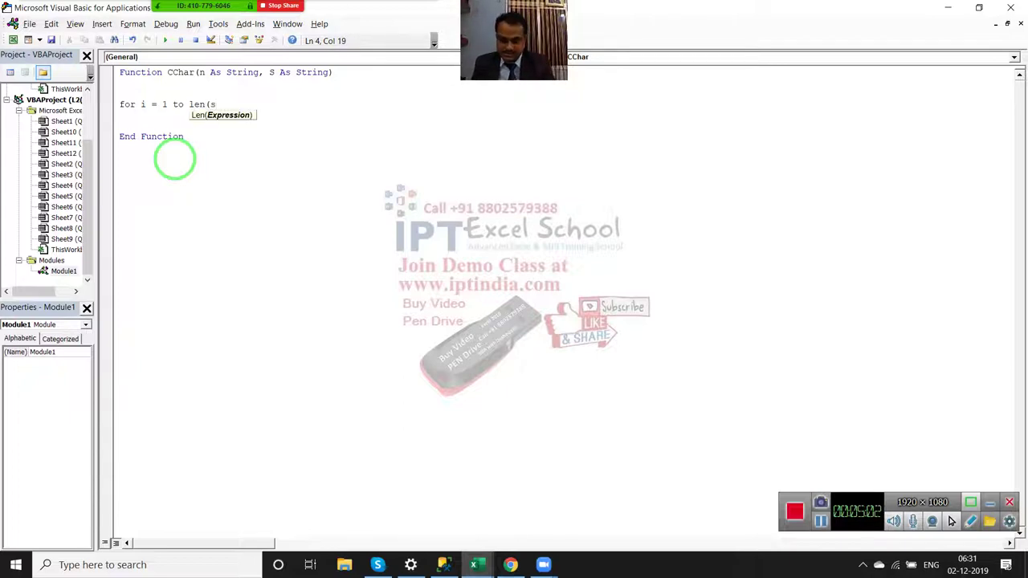
{"action": "type", "text": ")"}
{"action": "key", "text": "Return"}
{"action": "key", "text": "Return"}
{"action": "key", "text": "Return"}
{"action": "key", "text": "Return"}
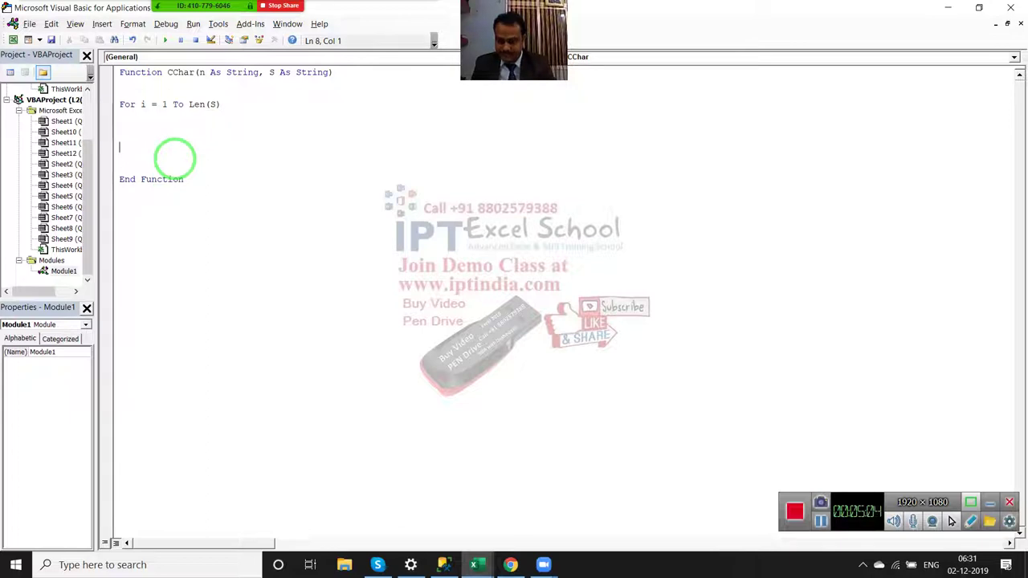
{"action": "type", "text": "next i"}
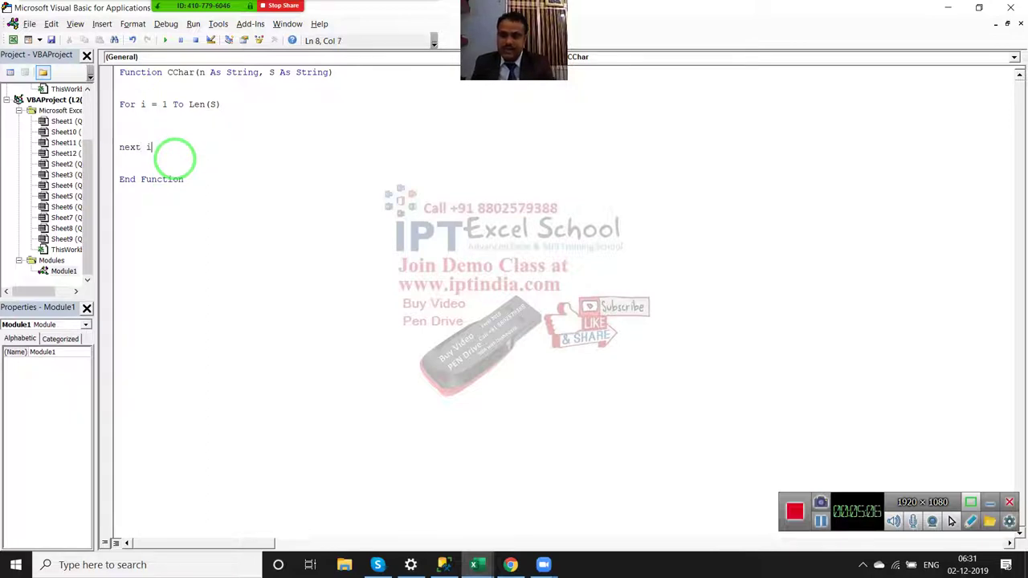
{"action": "key", "text": "Up"}
{"action": "key", "text": "Up"}
{"action": "key", "text": "Return"}
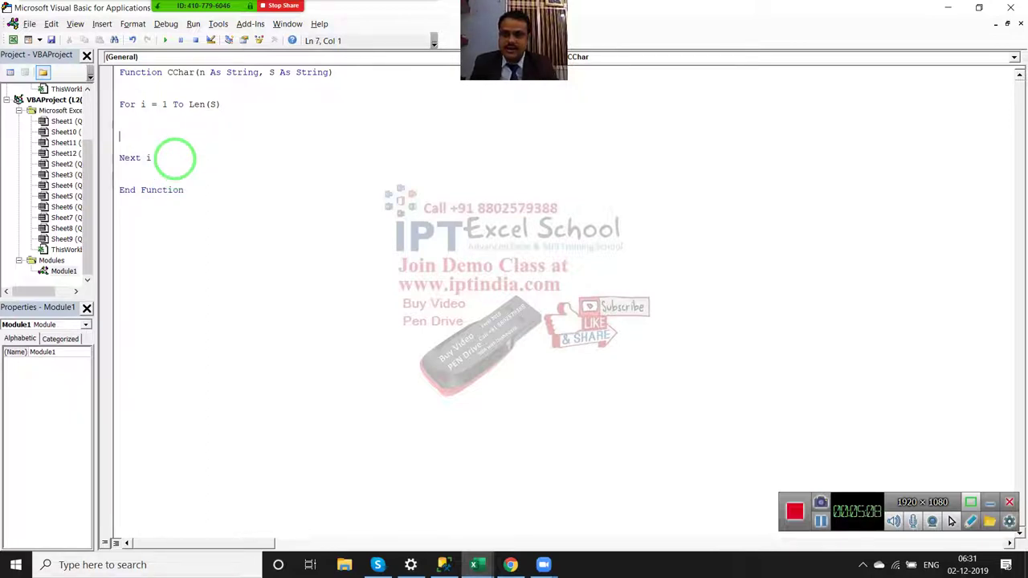
{"action": "key", "text": "Up"}
{"action": "key", "text": "Up"}
{"action": "key", "text": "Up"}
{"action": "key", "text": "End"}
{"action": "key", "text": "Down"}
{"action": "key", "text": "Up"}
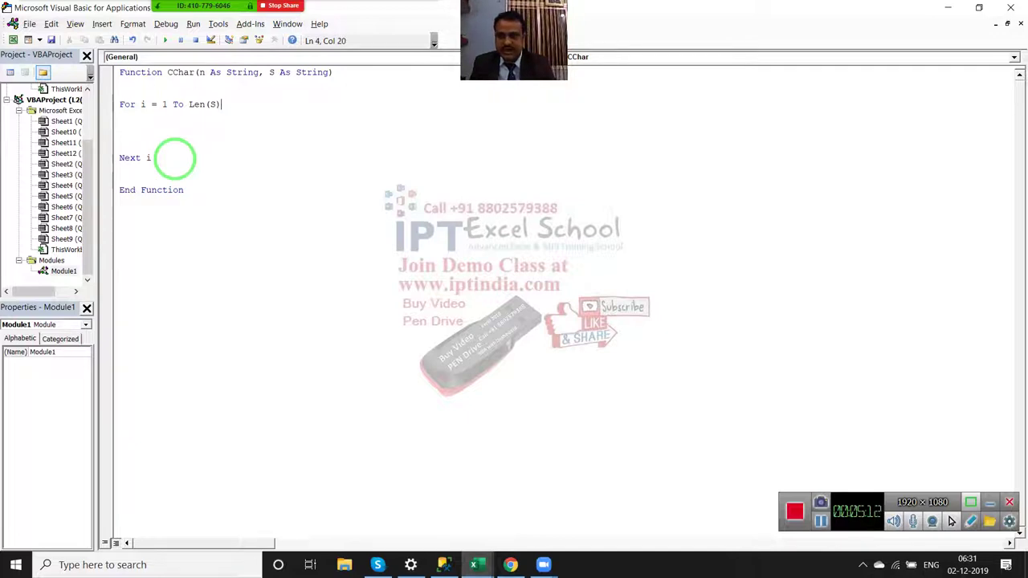
{"action": "key", "text": "BackSpace"}
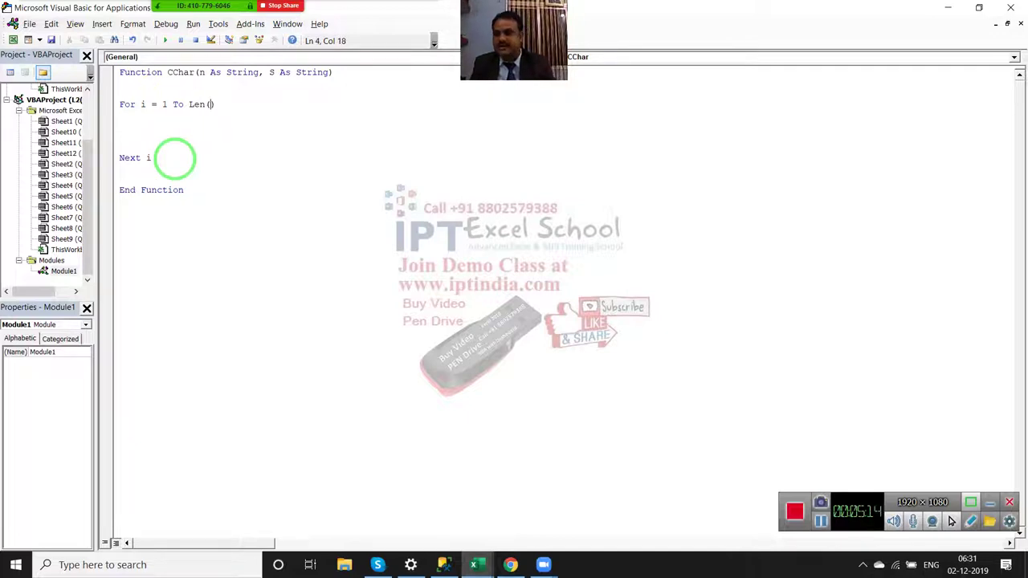
{"action": "type", "text": "al"}
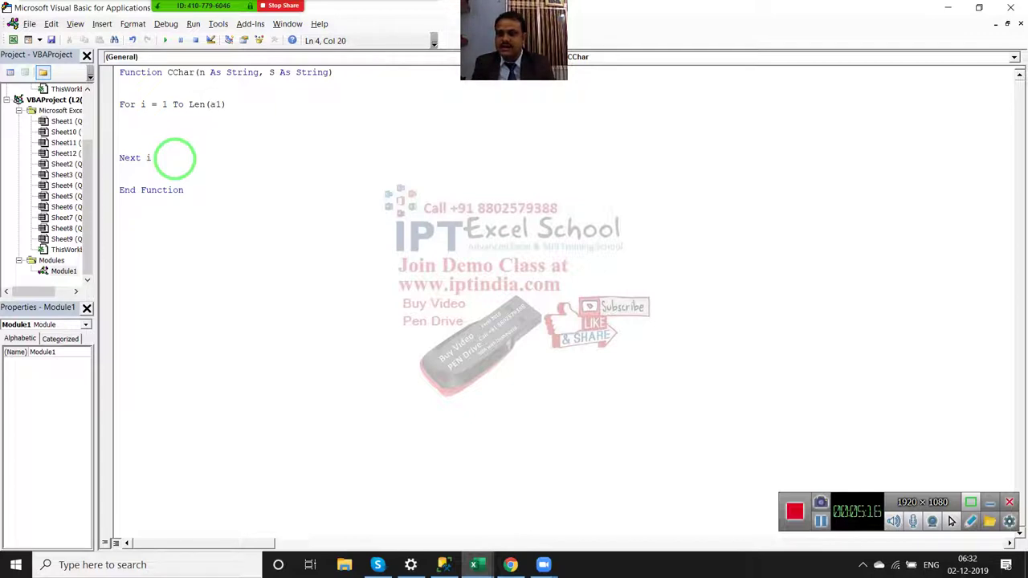
{"action": "key", "text": "BackSpace"}
{"action": "key", "text": "BackSpace"}
{"action": "type", "text": "n"}
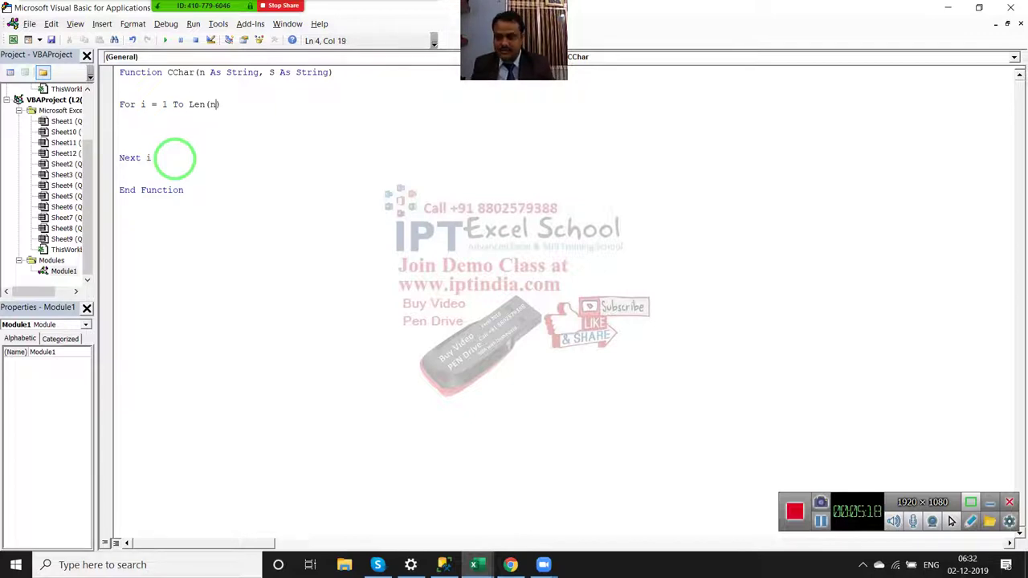
- Declare Dim r As String under the function header
{"action": "key", "text": "Up"}
{"action": "key", "text": "Up"}
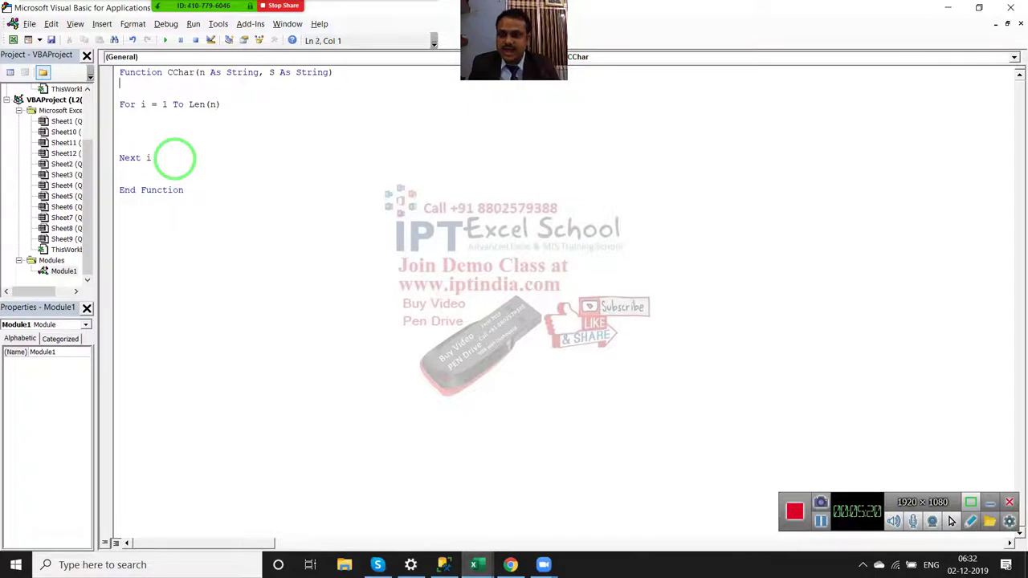
{"action": "key", "text": "Up"}
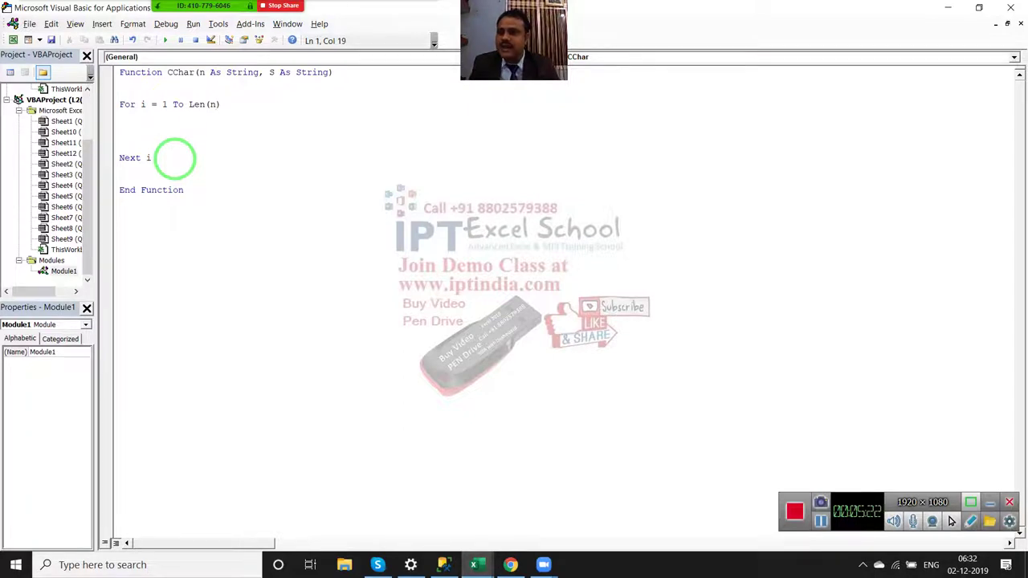
{"action": "key", "text": "Left"}
{"action": "key", "text": "Left"}
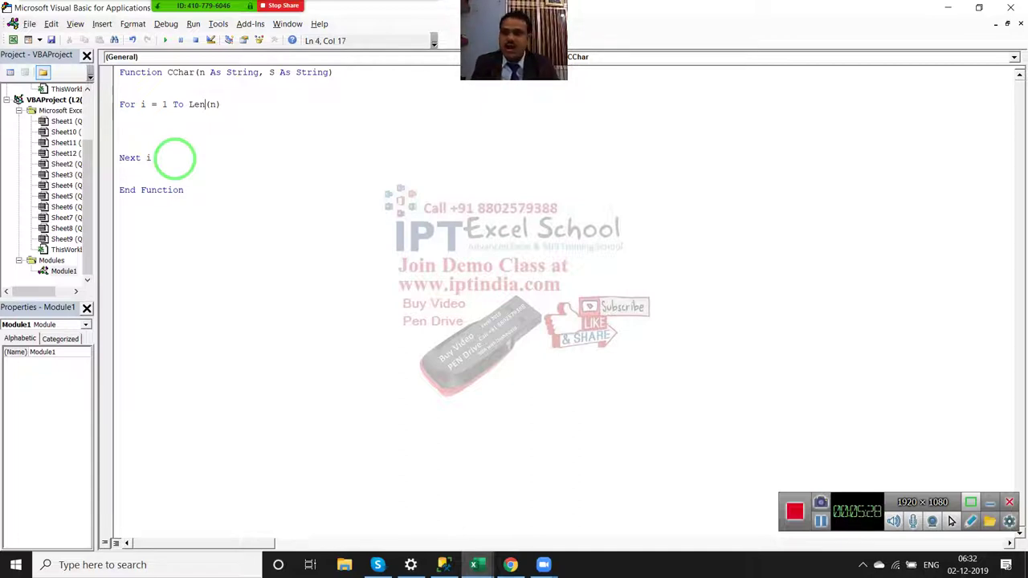
{"action": "key", "text": "Up"}
{"action": "key", "text": "Up"}
{"action": "key", "text": "Up"}
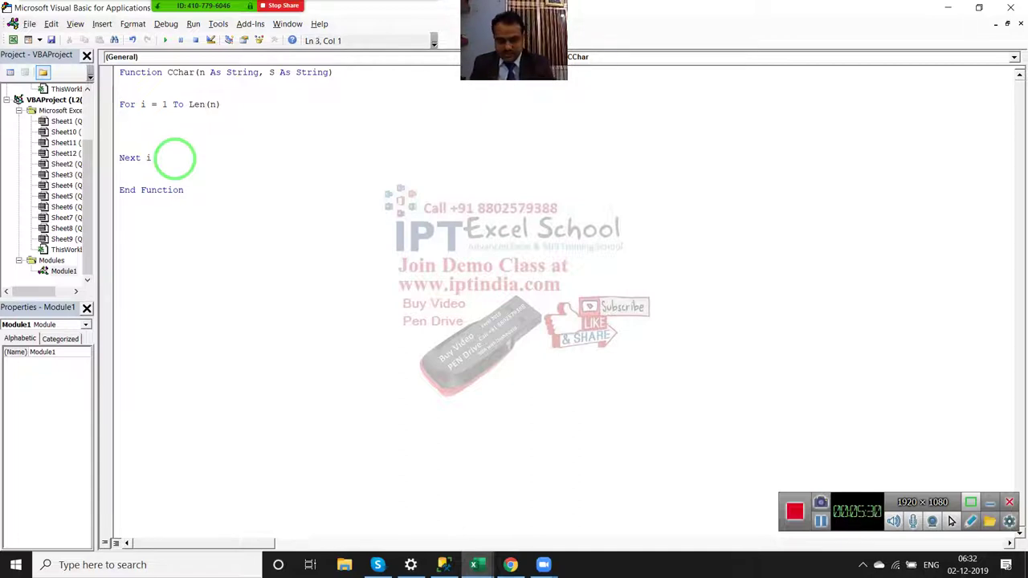
{"action": "key", "text": "Return"}
{"action": "type", "text": "dim e"}
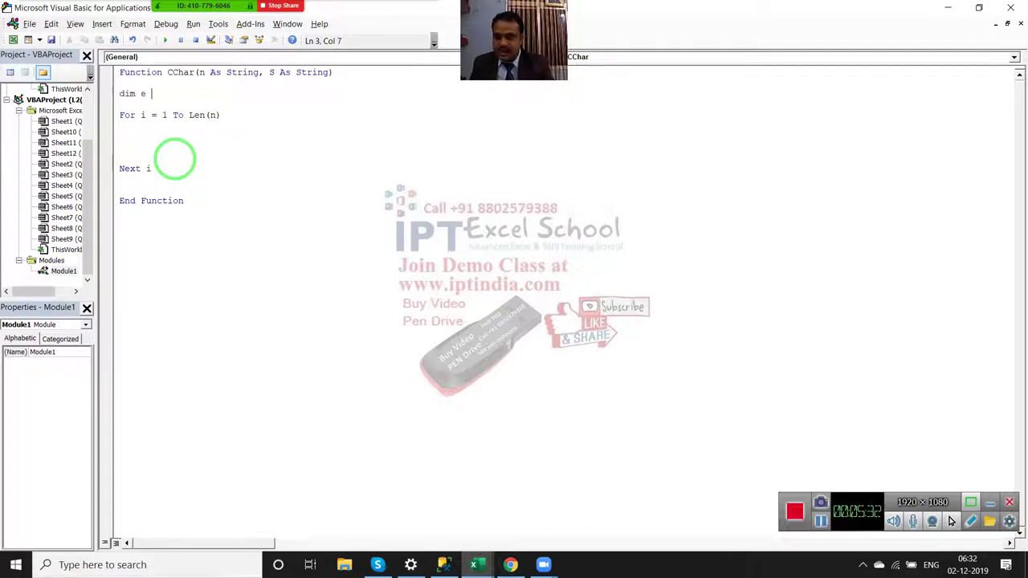
{"action": "key", "text": "BackSpace"}
{"action": "key", "text": "BackSpace"}
{"action": "type", "text": "t"}
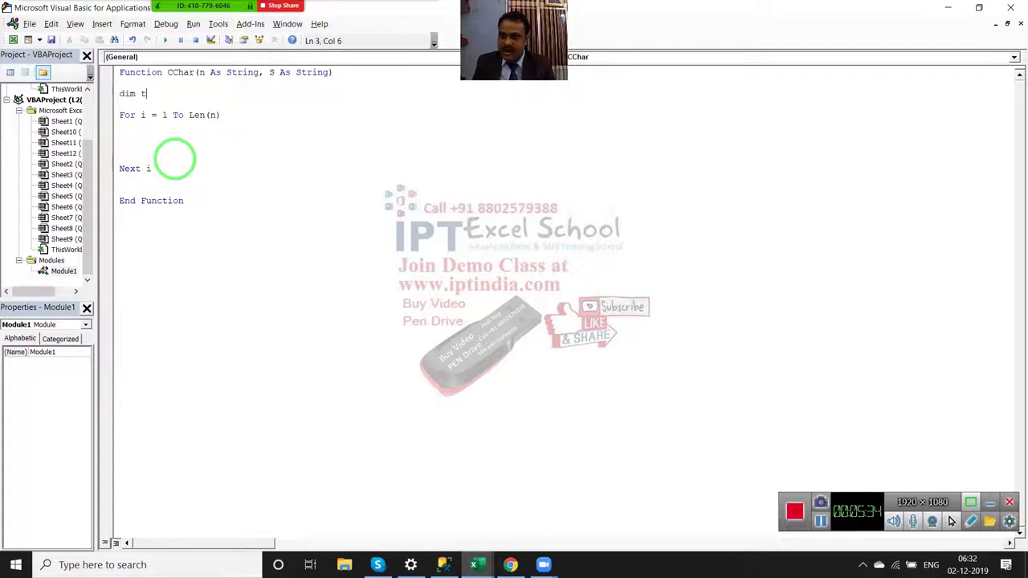
{"action": "type", "text": "as "}
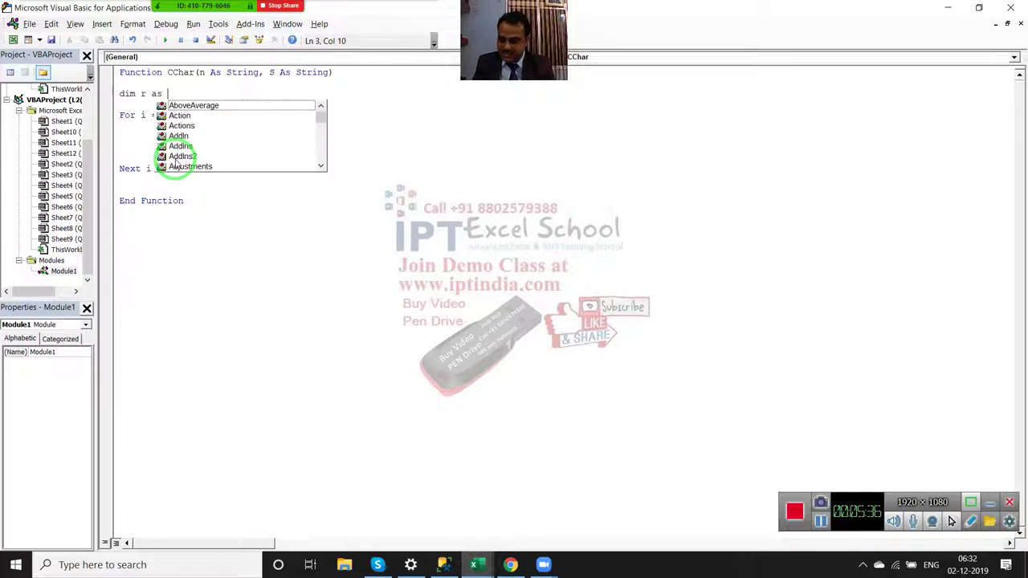
{"action": "type", "text": "str"}
{"action": "key", "text": "Tab"}
{"action": "key", "text": "Down"}
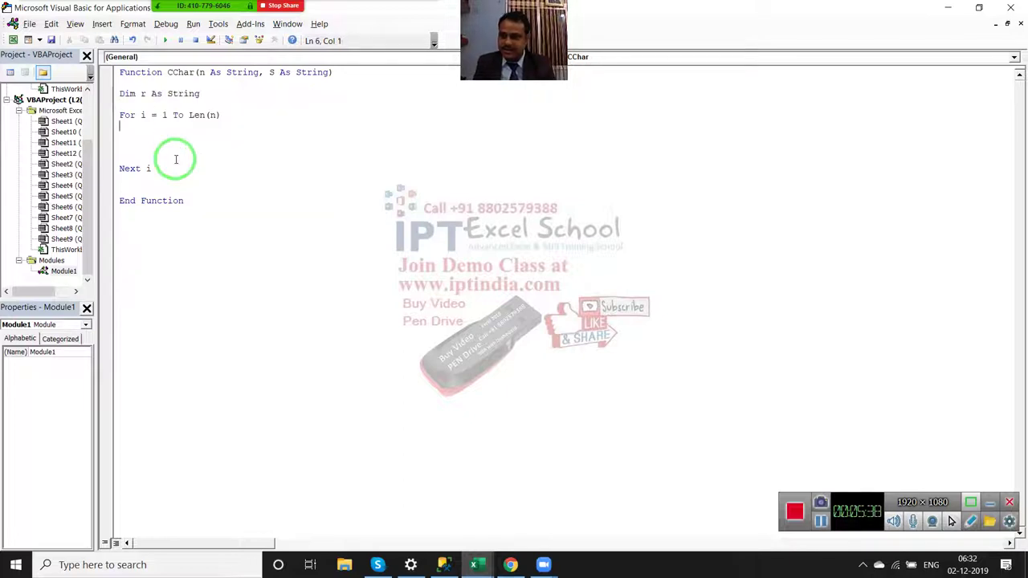
- Write the loop body r = r & S & Mid(n, i, 1)
{"action": "key", "text": "Down"}
{"action": "key", "text": "Down"}
{"action": "key", "text": "Down"}
{"action": "type", "text": "r="}
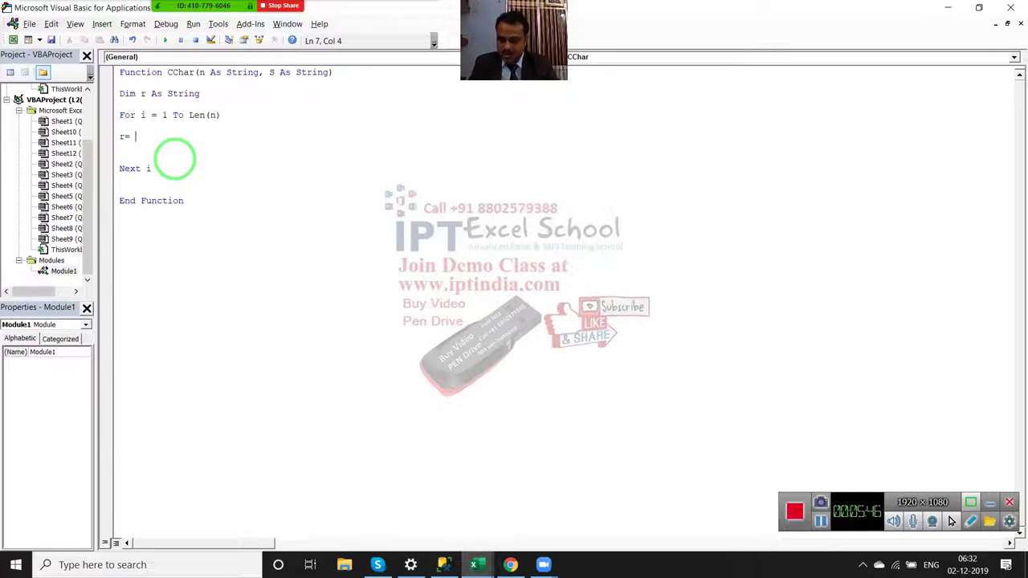
{"action": "type", "text": "r "}
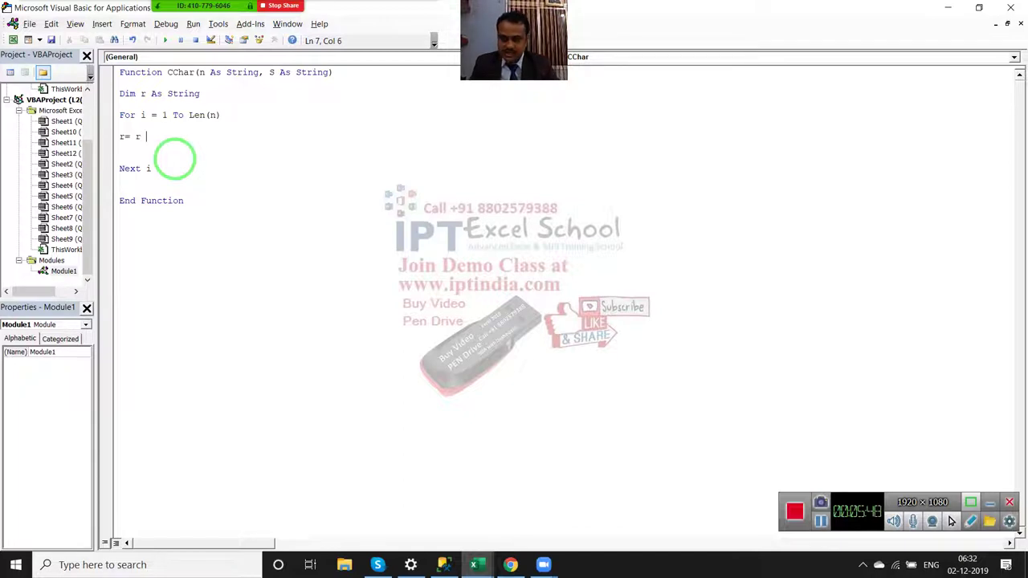
{"action": "type", "text": "&"}
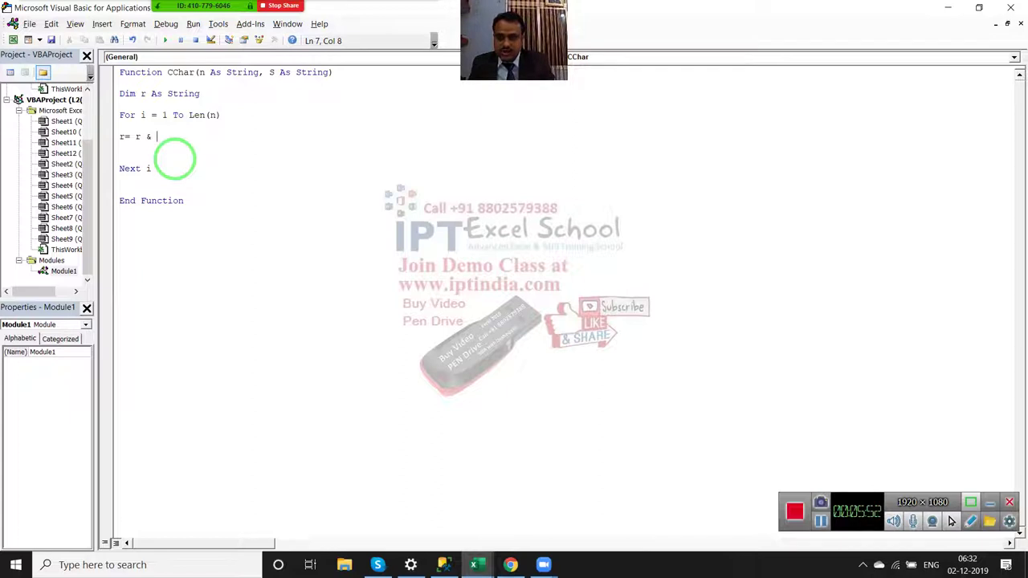
{"action": "type", "text": " s & "}
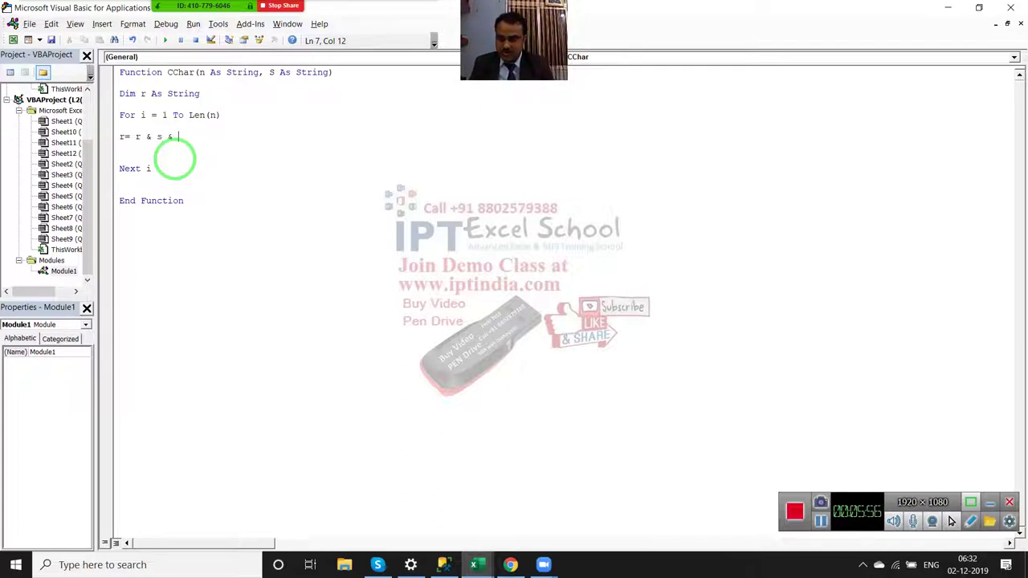
{"action": "type", "text": "mid"}
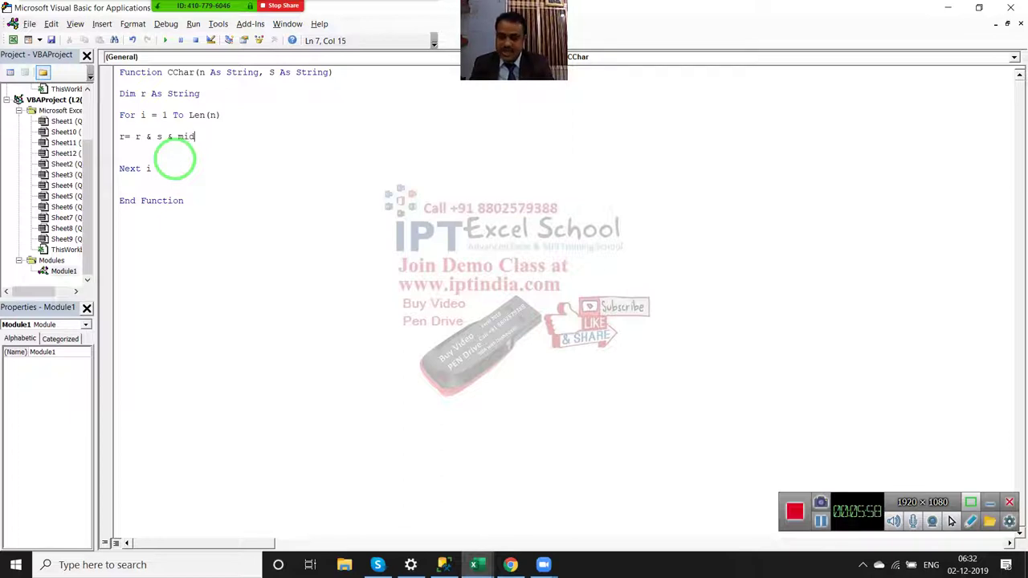
{"action": "type", "text": "("}
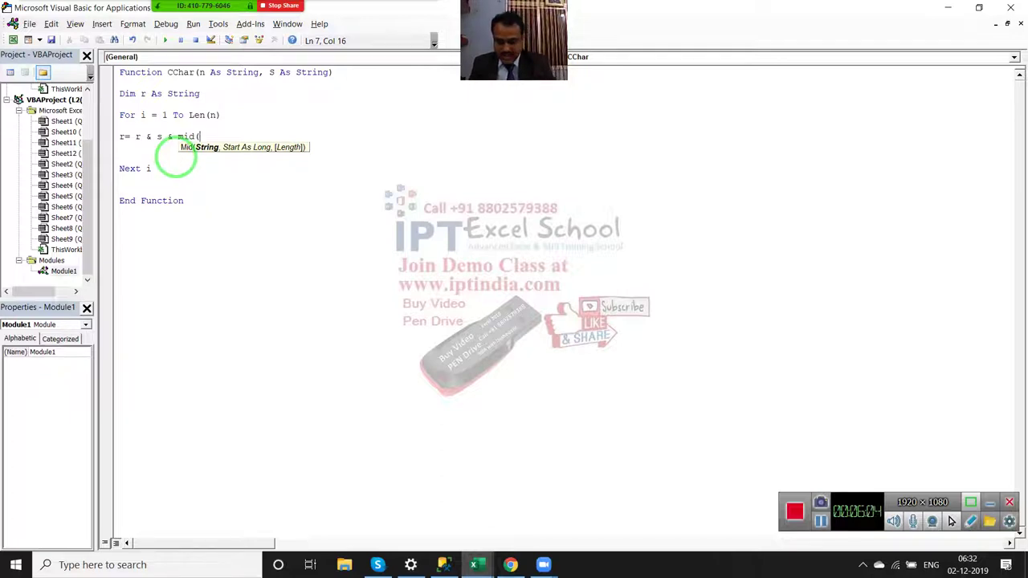
{"action": "type", "text": "n,in"}
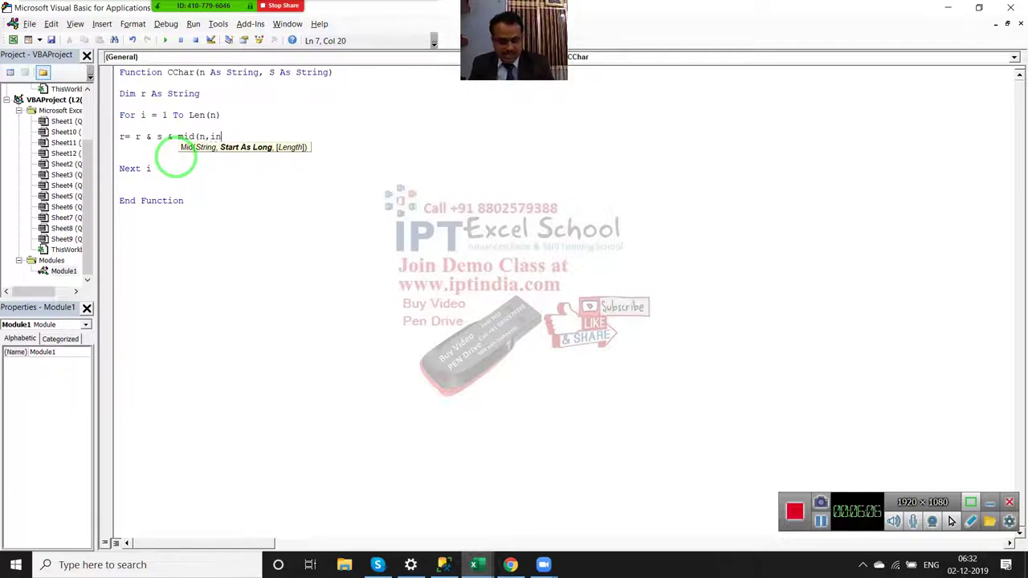
{"action": "key", "text": "BackSpace"}
{"action": "type", "text": ","}
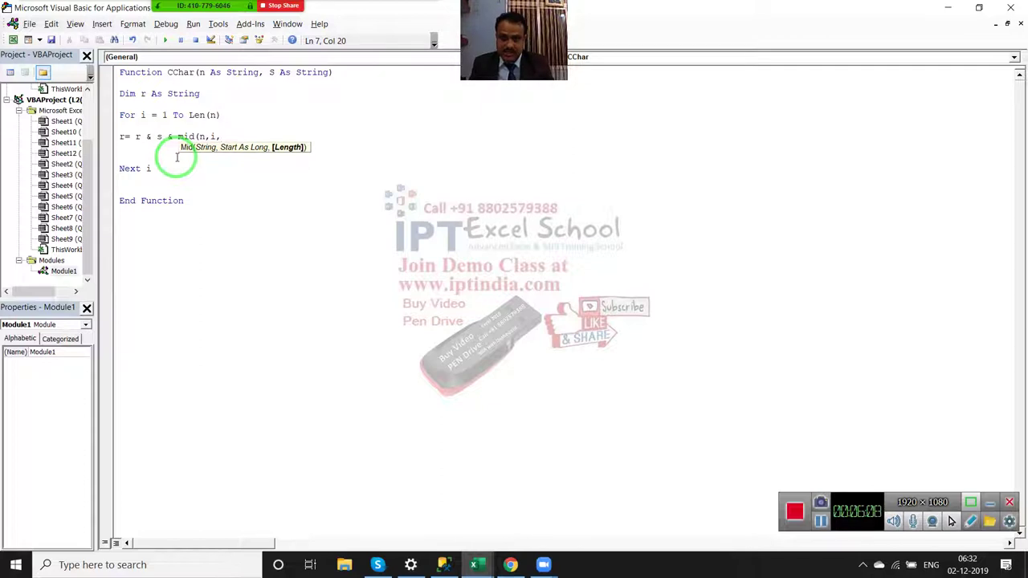
{"action": "type", "text": "1"}
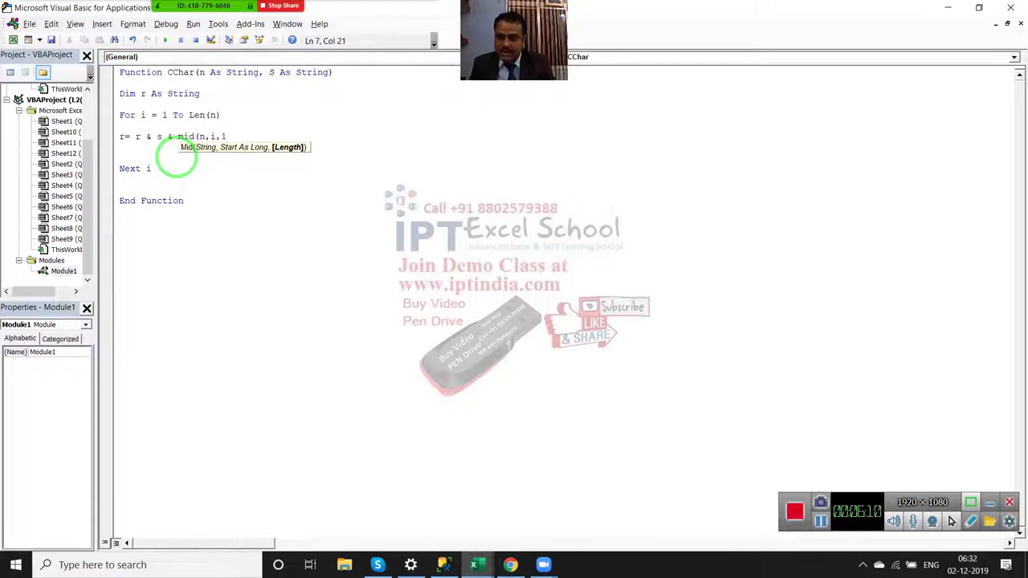
{"action": "key", "text": "Escape"}
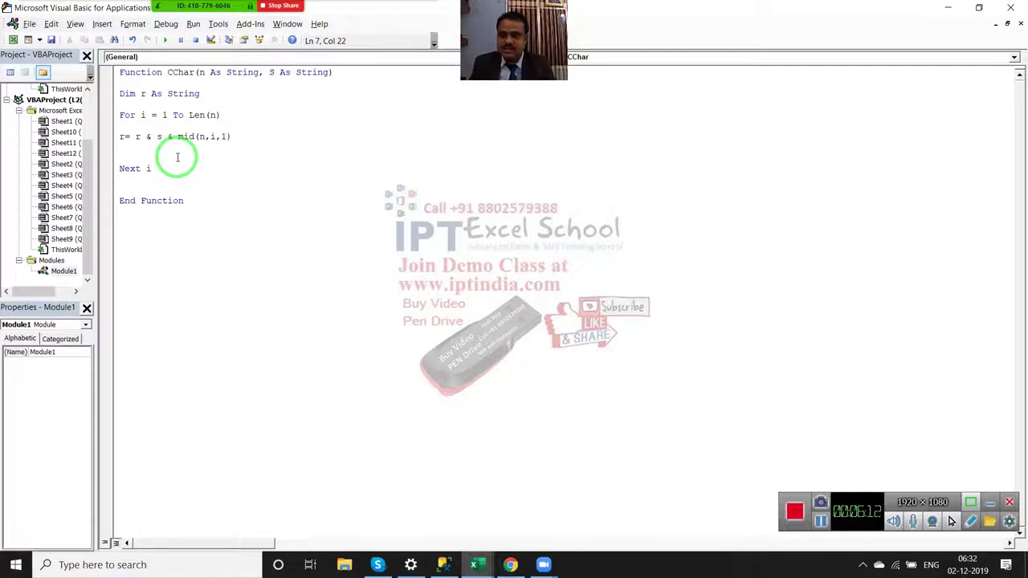
{"action": "key", "text": "Left"}
{"action": "key", "text": "Left"}
{"action": "key", "text": "Left"}
{"action": "key", "text": "Left"}
{"action": "key", "text": "Left"}
{"action": "key", "text": "Left"}
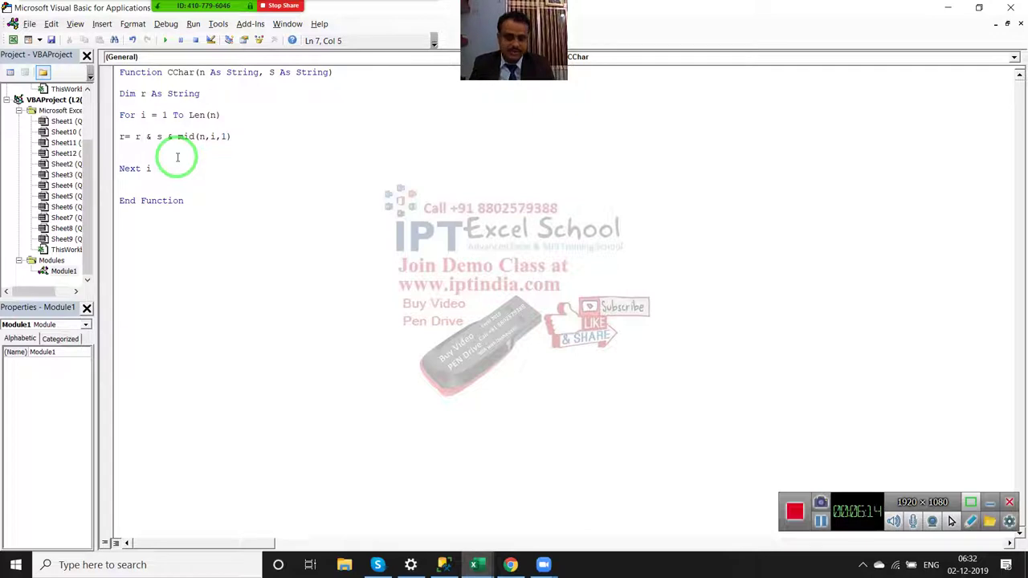
{"action": "key", "text": "Down"}
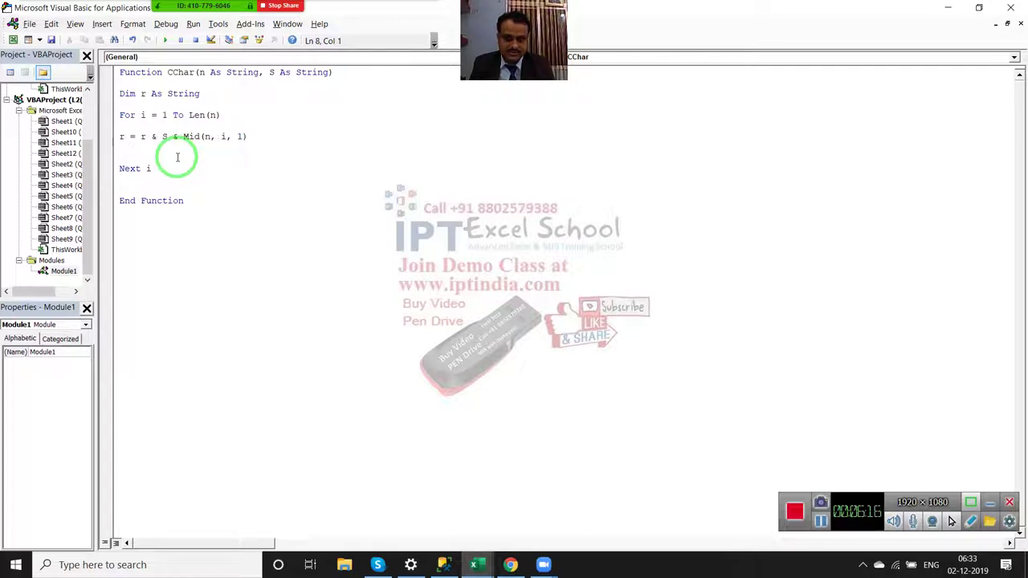
{"action": "key", "text": "Down"}
{"action": "key", "text": "Down"}
{"action": "key", "text": "Down"}
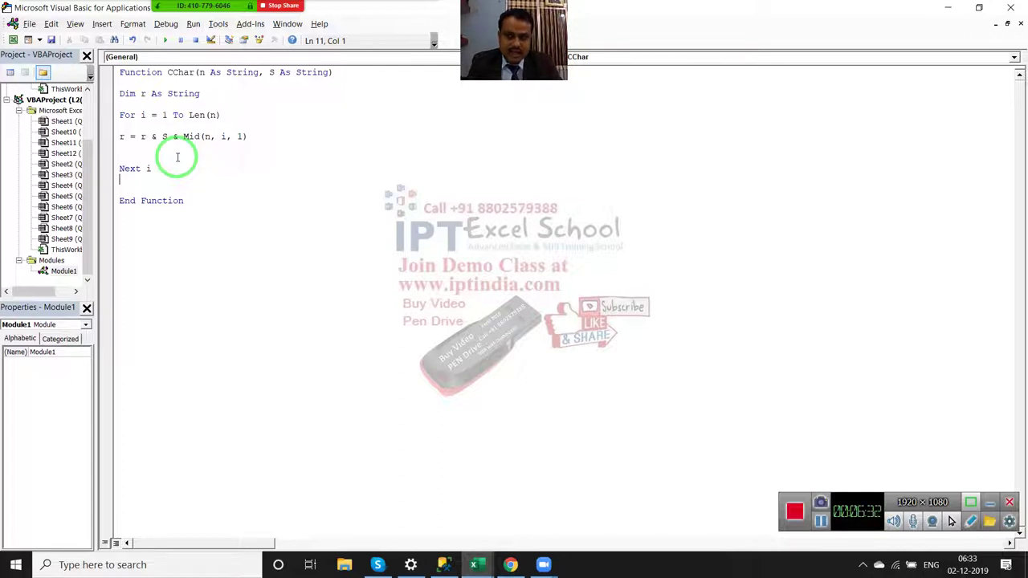
- Add the line CChar = r before End Function, then switch back to the worksheet
{"action": "key", "text": "Return"}
{"action": "key", "text": "Return"}
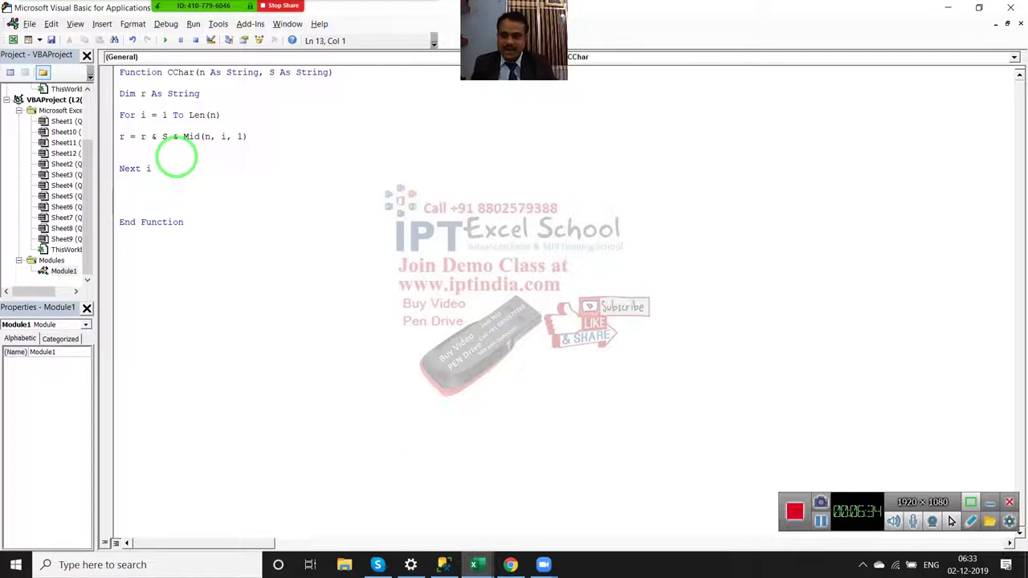
{"action": "type", "text": "Ch"}
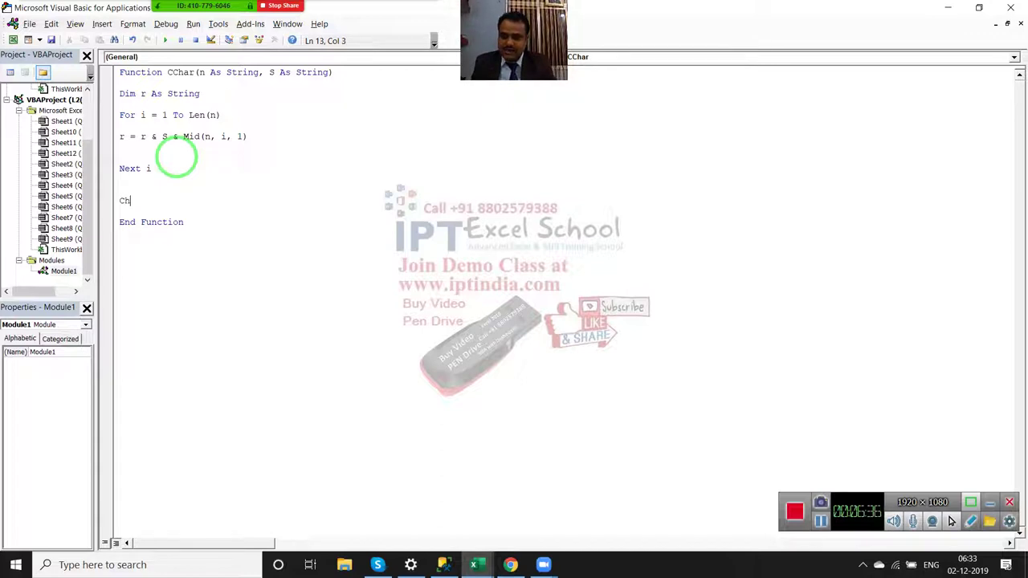
{"action": "key", "text": "BackSpace"}
{"action": "type", "text": "c"}
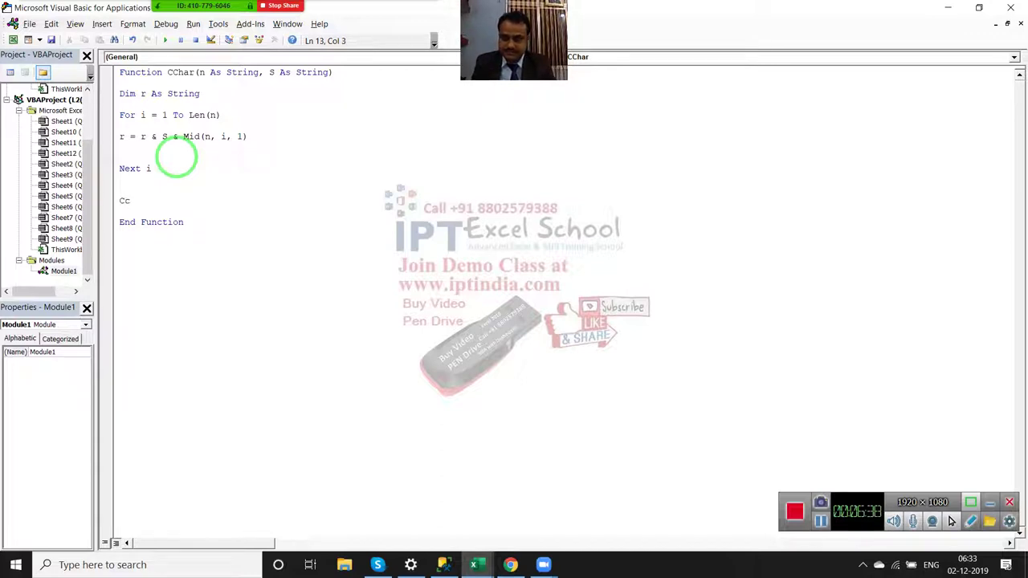
{"action": "type", "text": "har"}
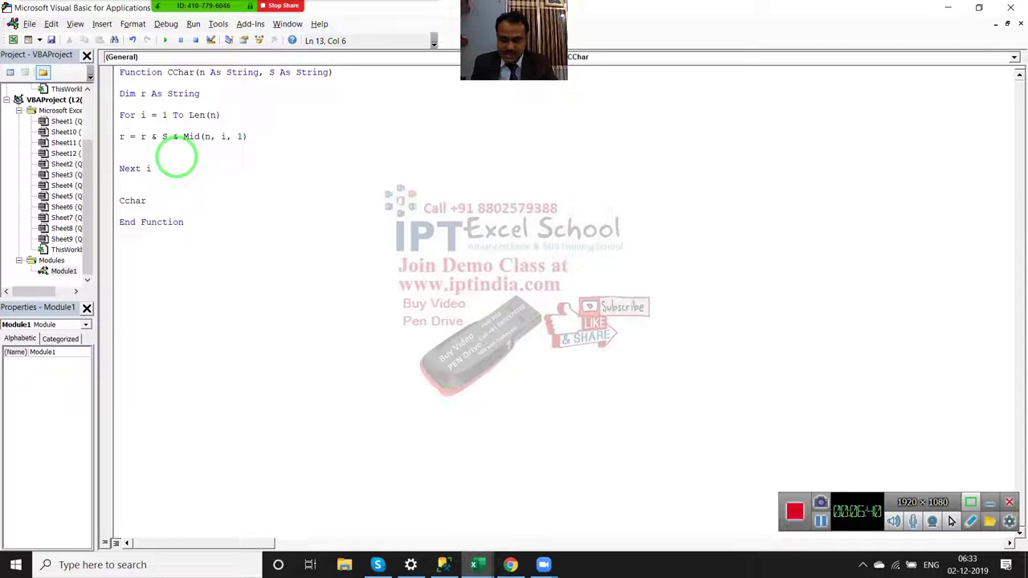
{"action": "type", "text": "= "}
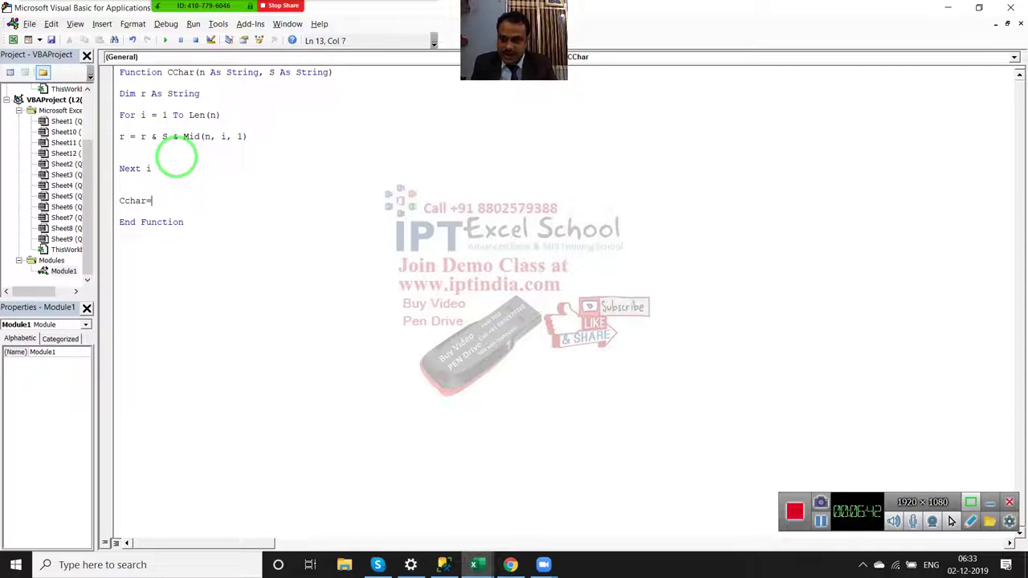
{"action": "type", "text": "r"}
{"action": "key", "text": "Up"}
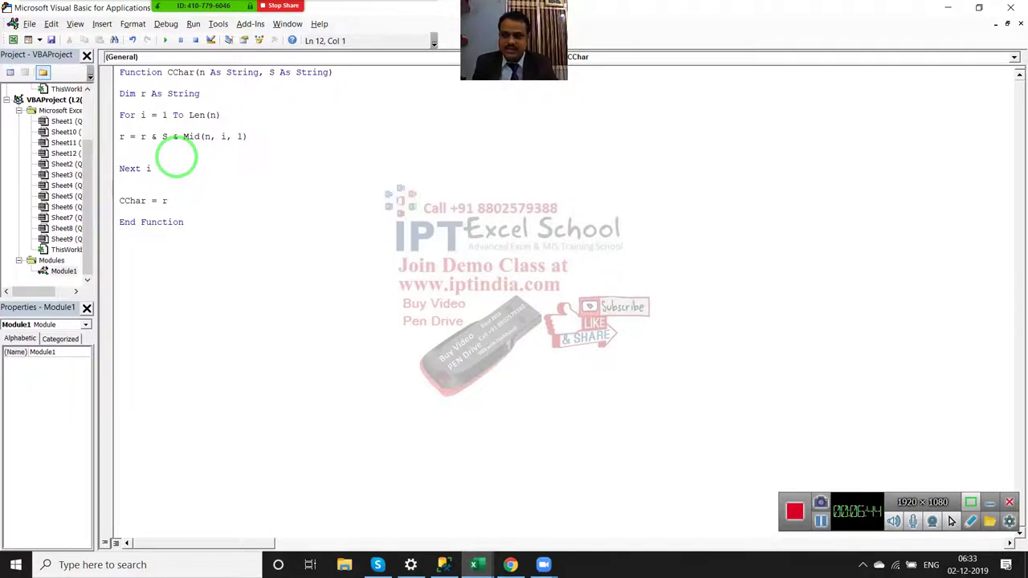
{"action": "key", "text": "alt+F11"}
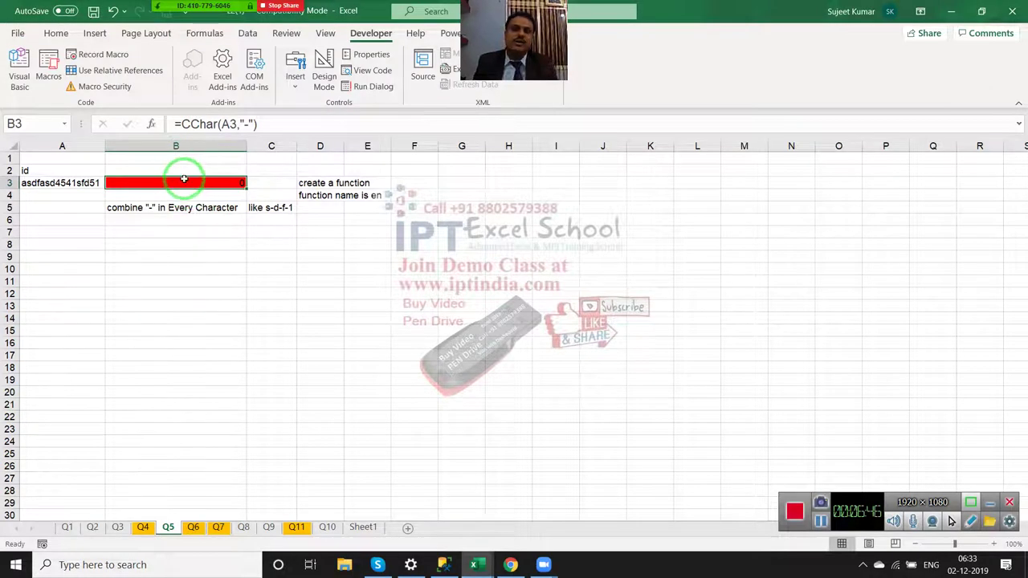
- Recalculate B3 to show -a-s-d-f-a-s-d-4-5-4-1-s-f-d-5-1, then return to the CChar code
{"action": "double_click", "coordinate": [184, 178]}
{"action": "key", "text": "Return"}
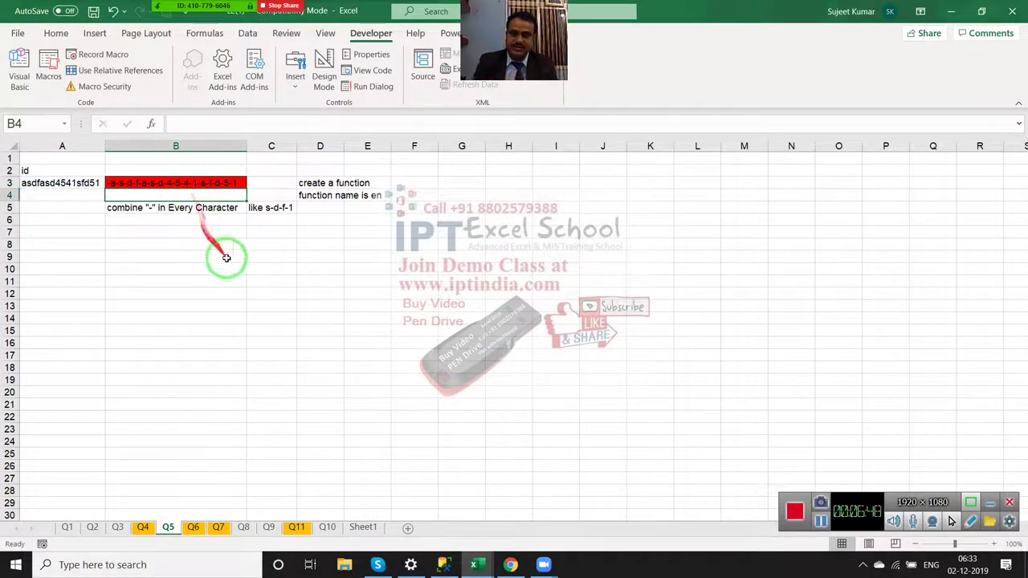
{"action": "left_click", "coordinate": [232, 269]}
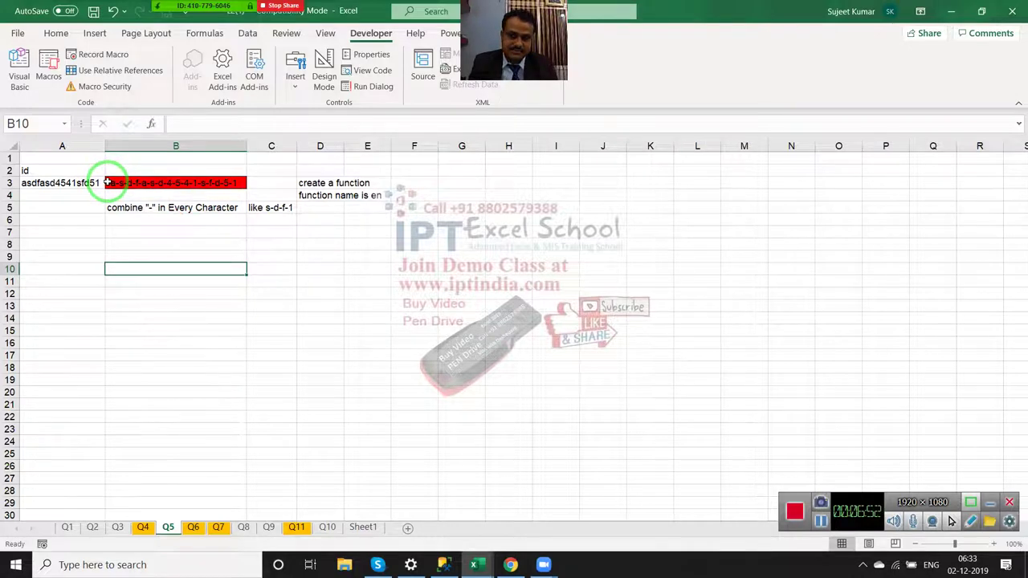
{"action": "left_click", "coordinate": [107, 183]}
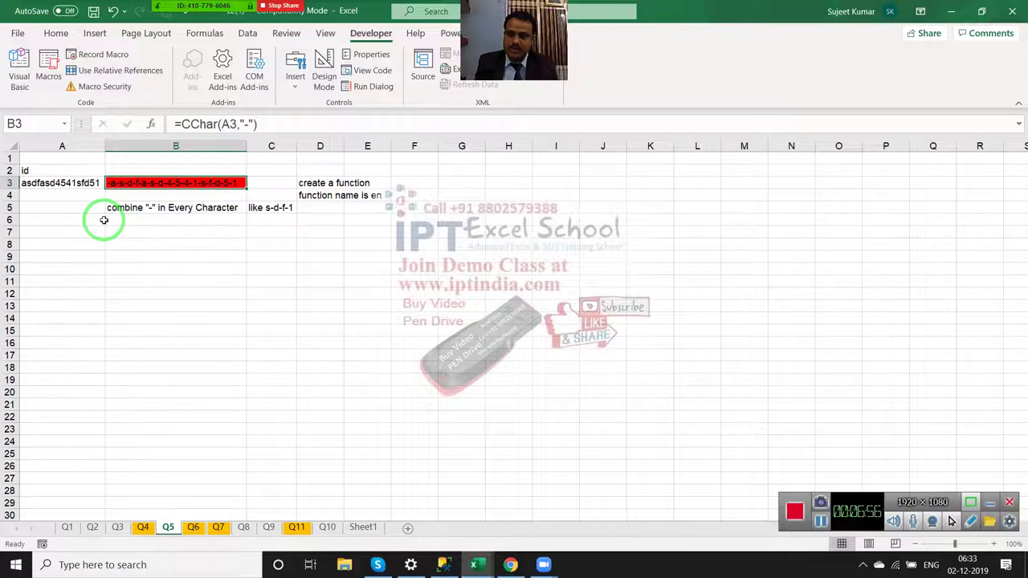
{"action": "key", "text": "alt+F11"}
{"action": "left_click", "coordinate": [150, 193]}
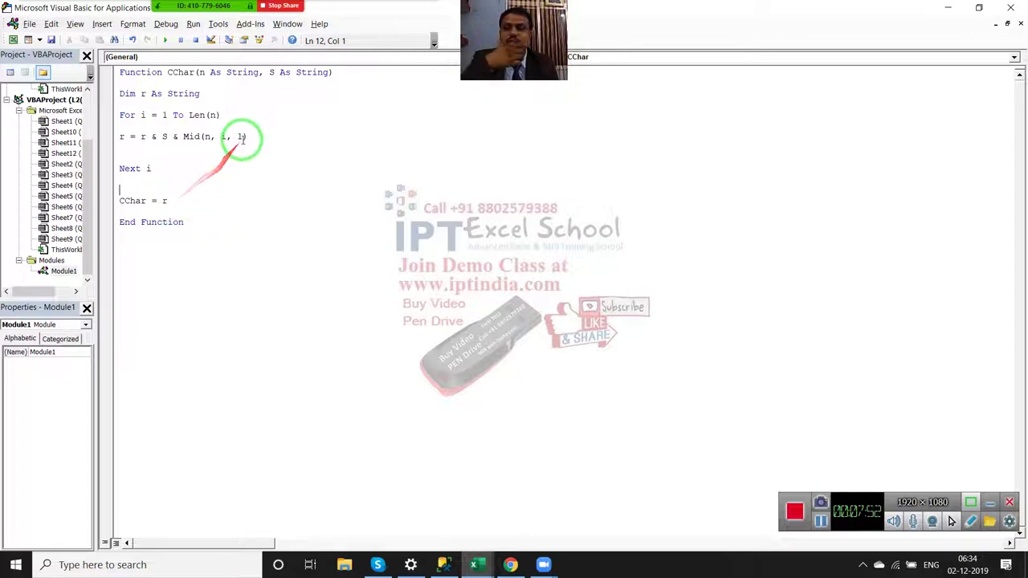
{"action": "left_click_drag", "start_coordinate": [161, 186], "coordinate": [123, 106]}
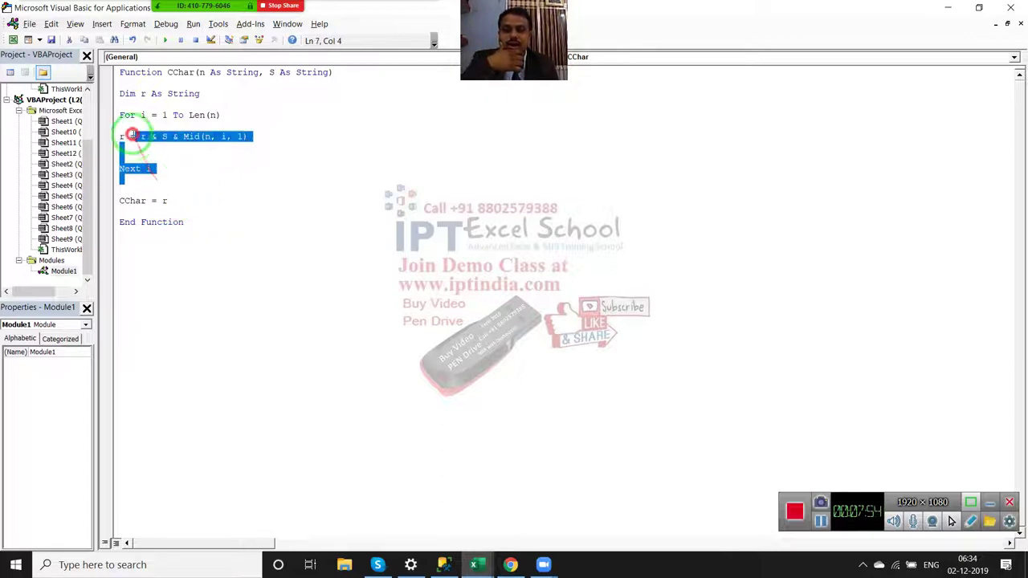
{"action": "left_click", "coordinate": [158, 254]}
{"action": "key", "text": "alt+F11"}
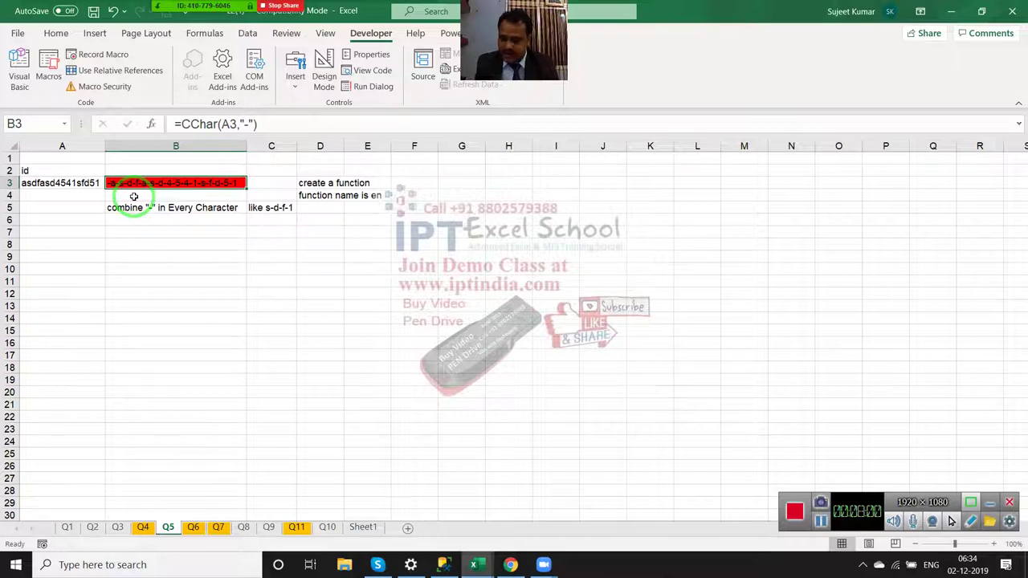
{"action": "key", "text": "alt+F11"}
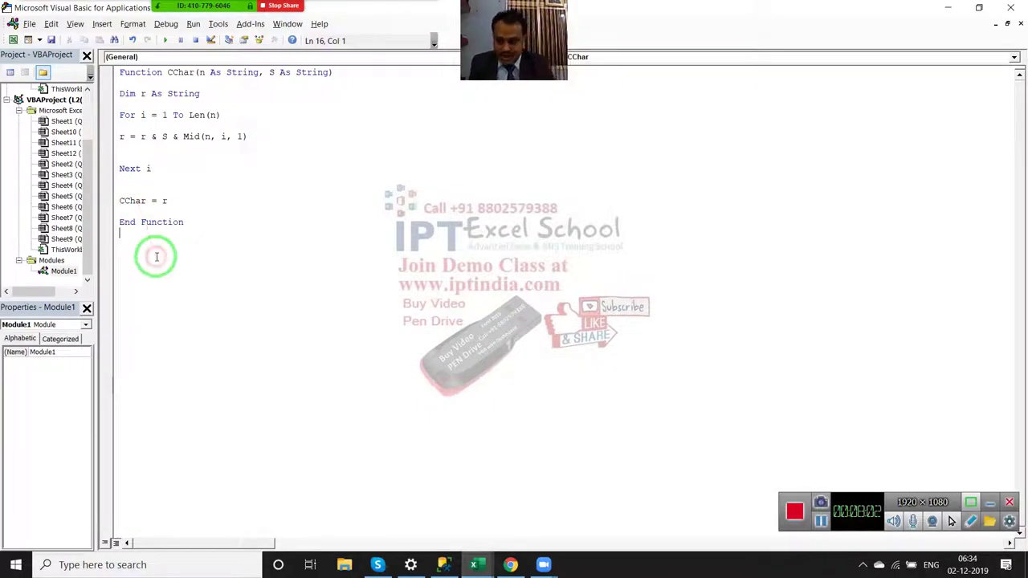
- Create Sub rr() and declare n and s As String inside it
{"action": "type", "text": "sub "}
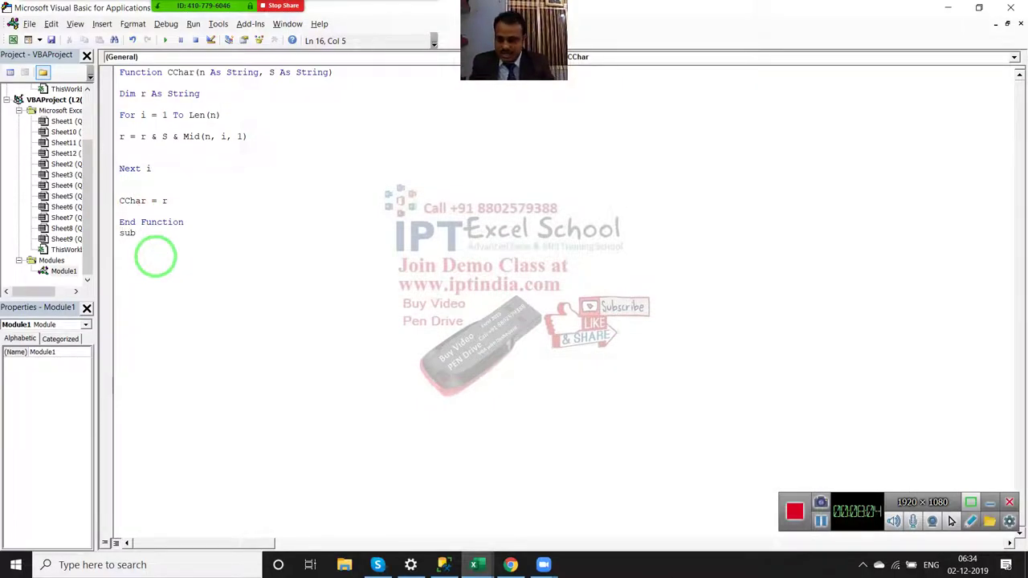
{"action": "type", "text": "rr"}
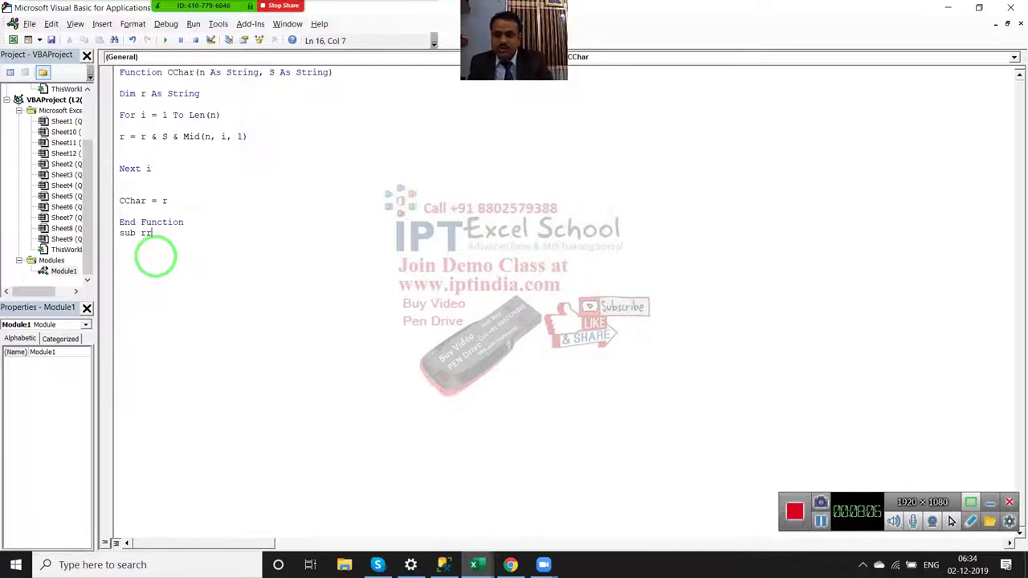
{"action": "type", "text": "()"}
{"action": "key", "text": "Return"}
{"action": "key", "text": "Return"}
{"action": "key", "text": "Return"}
{"action": "key", "text": "Return"}
{"action": "key", "text": "Return"}
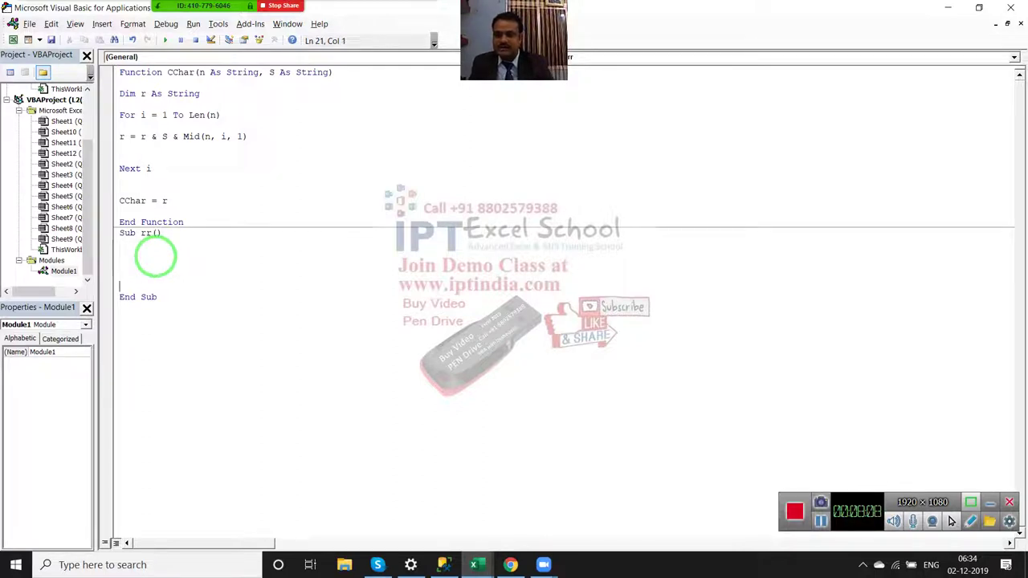
{"action": "key", "text": "Up"}
{"action": "key", "text": "Up"}
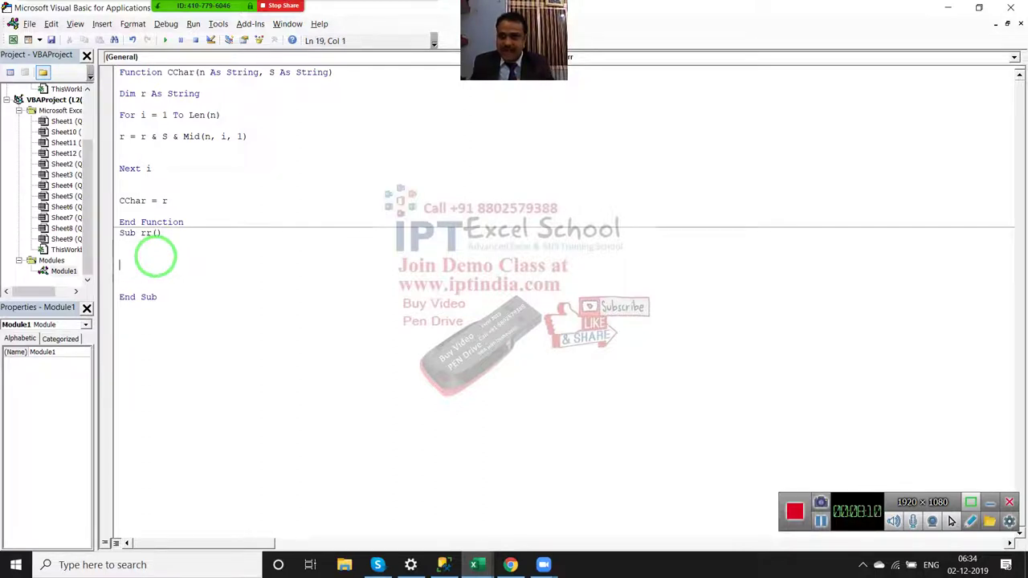
{"action": "key", "text": "Up"}
{"action": "type", "text": "d"}
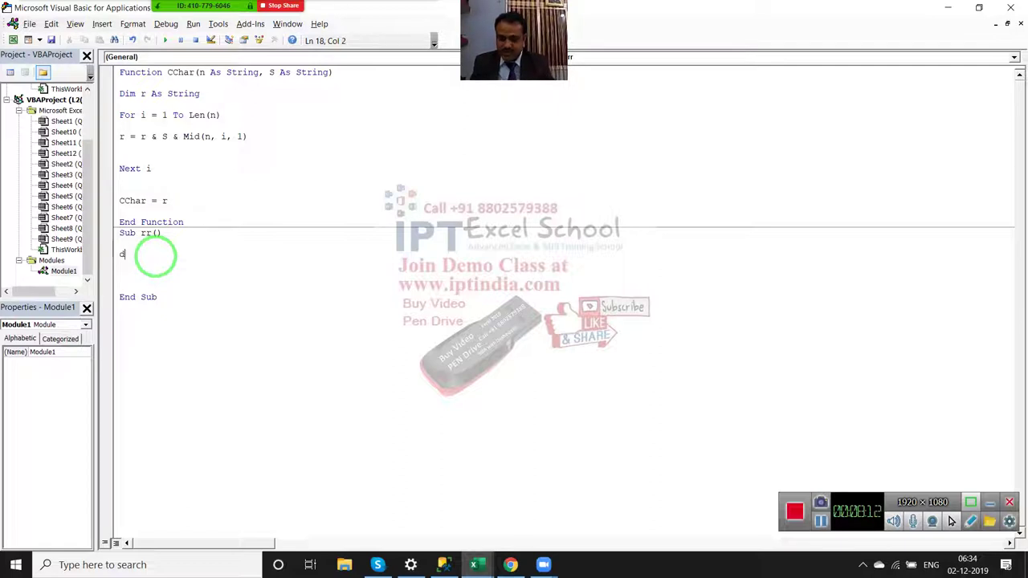
{"action": "type", "text": "im "}
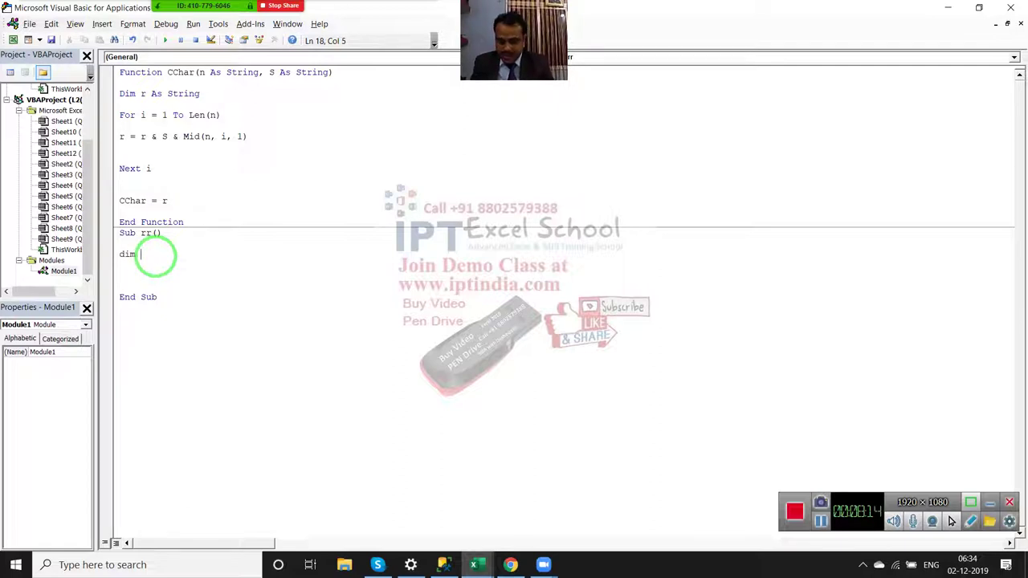
{"action": "type", "text": "n,s "}
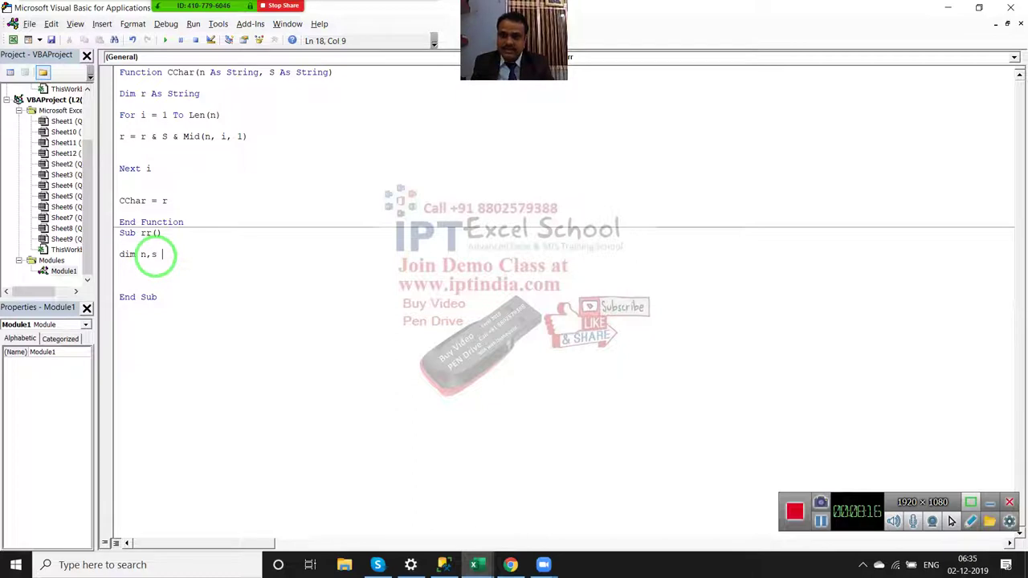
{"action": "type", "text": "as S"}
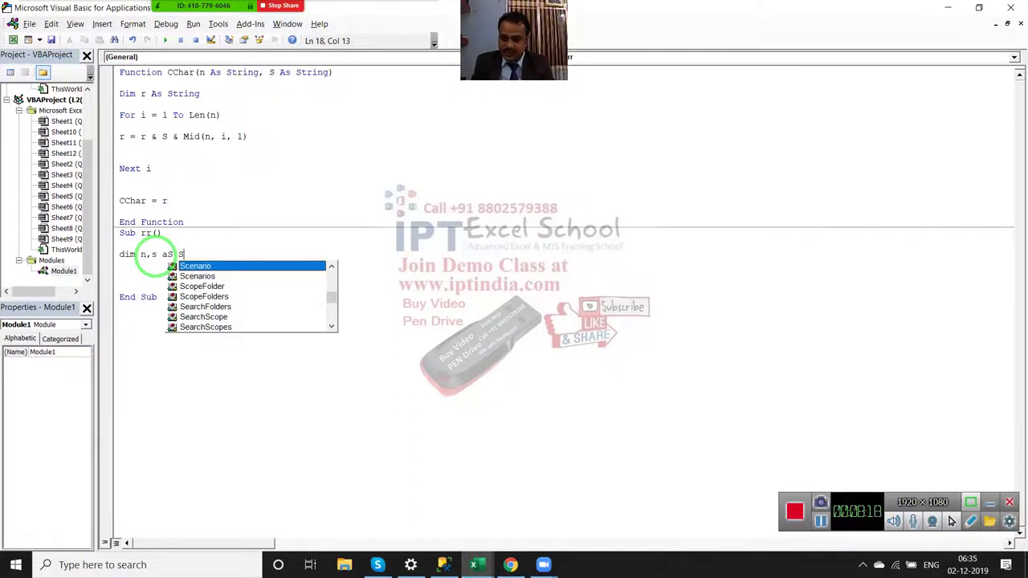
{"action": "type", "text": "t"}
{"action": "key", "text": "Tab"}
{"action": "key", "text": "Return"}
{"action": "key", "text": "Return"}
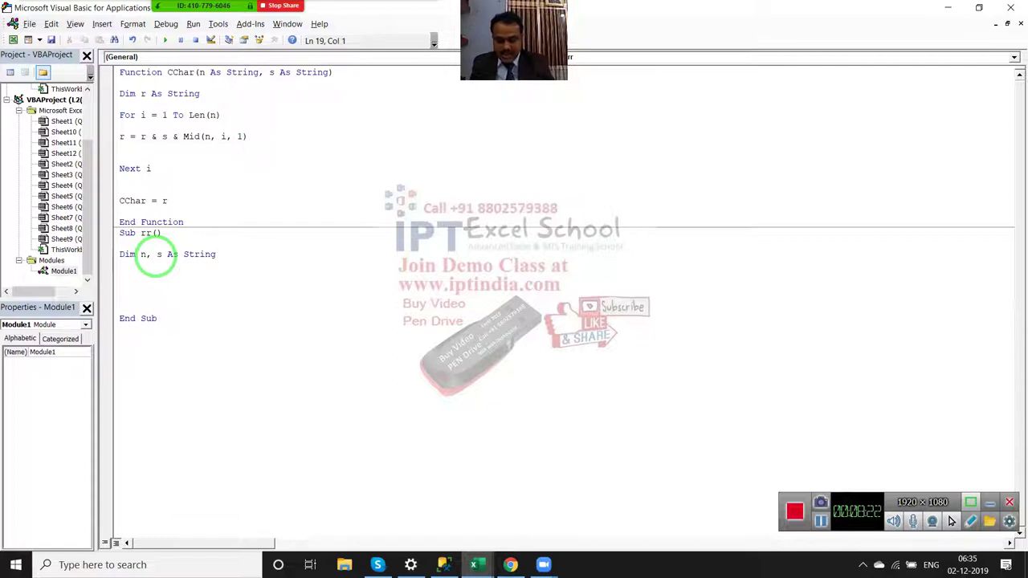
- Add the lines n = Range("a3").Value and s = "-" to Sub rr
{"action": "type", "text": "N=RANG"}
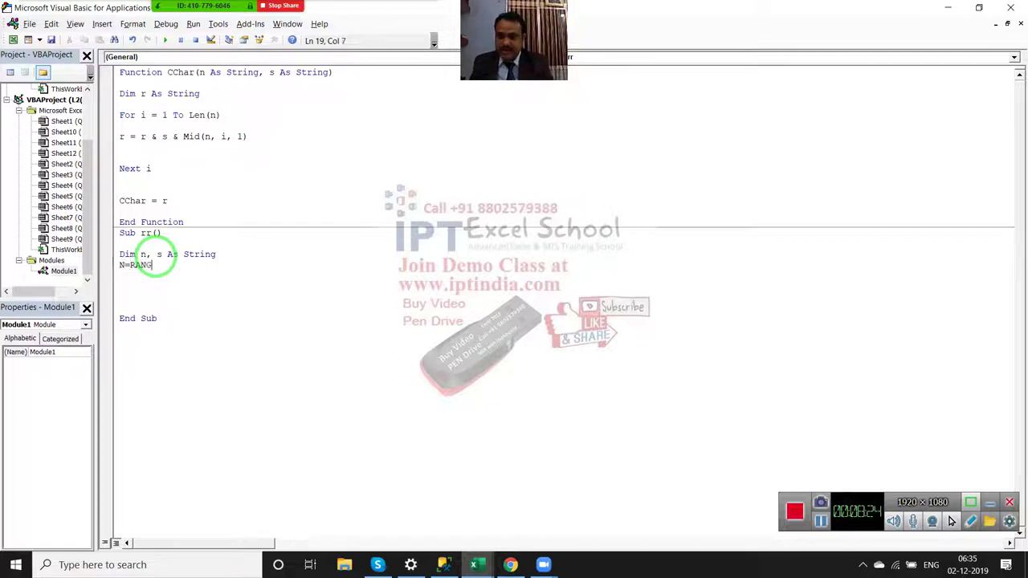
{"action": "type", "text": "E(\"a"}
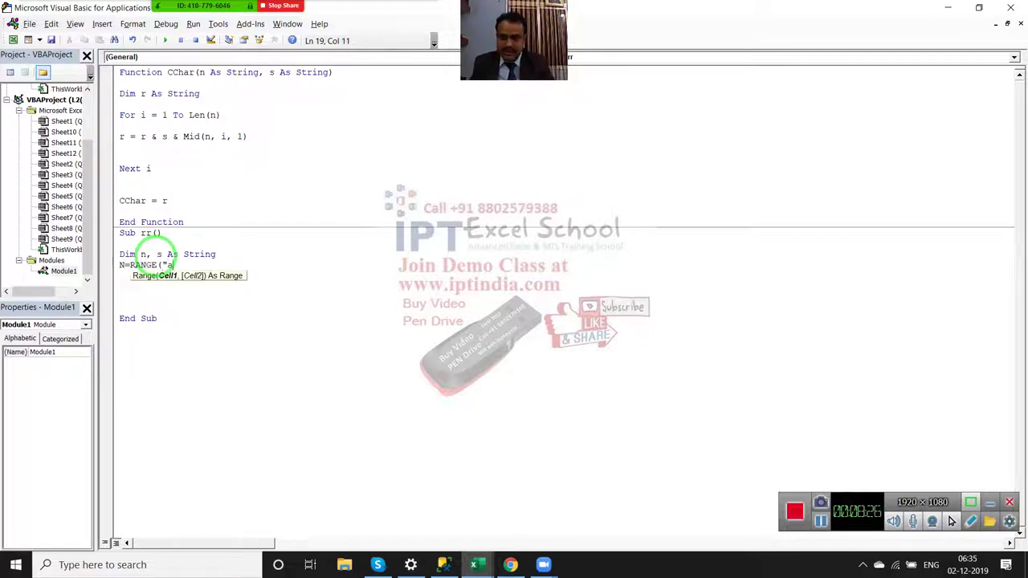
{"action": "key", "text": "alt+F11"}
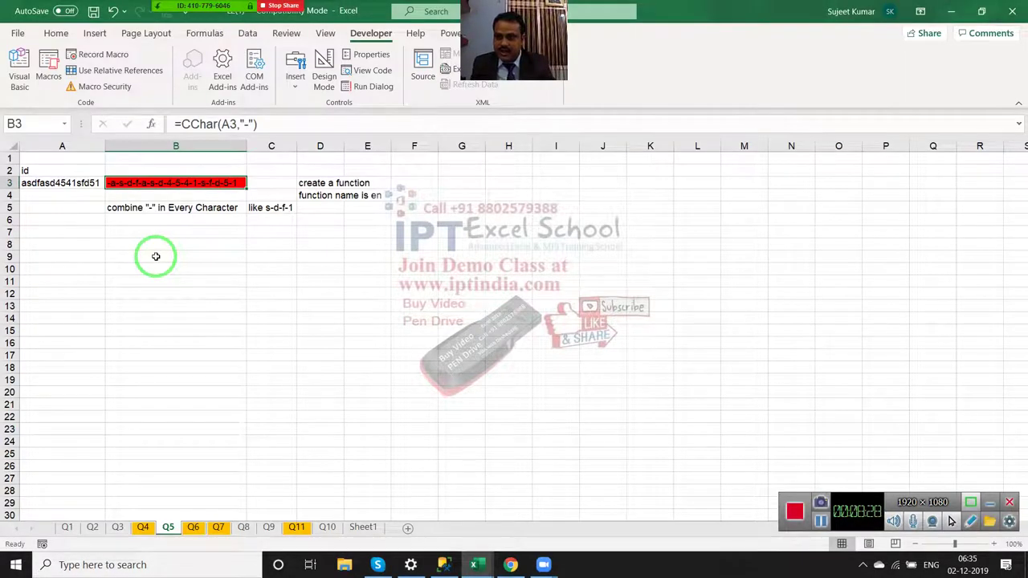
{"action": "key", "text": "alt+F11"}
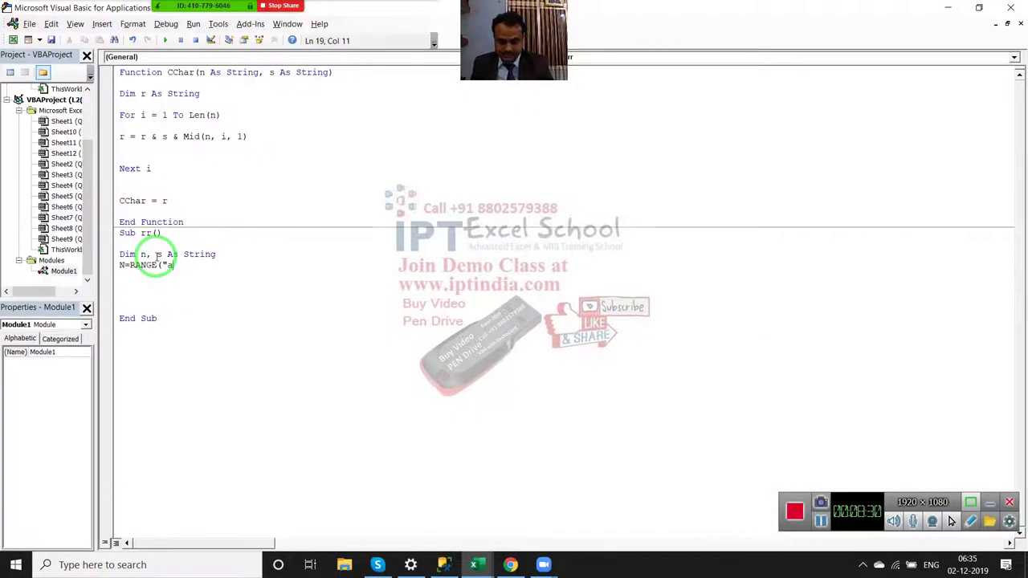
{"action": "type", "text": "3\")."}
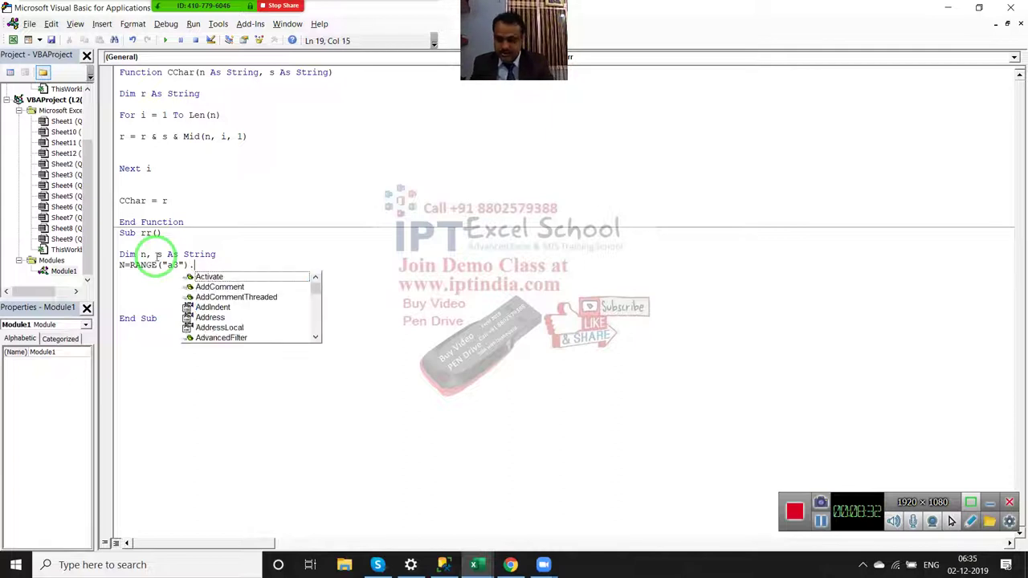
{"action": "type", "text": "va"}
{"action": "key", "text": "Tab"}
{"action": "key", "text": "Return"}
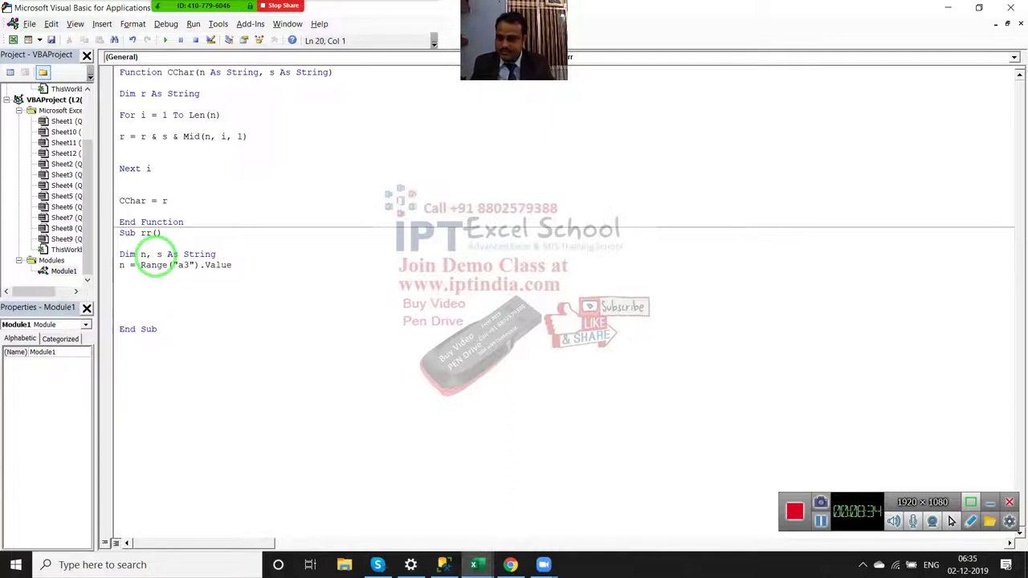
{"action": "type", "text": "s="}
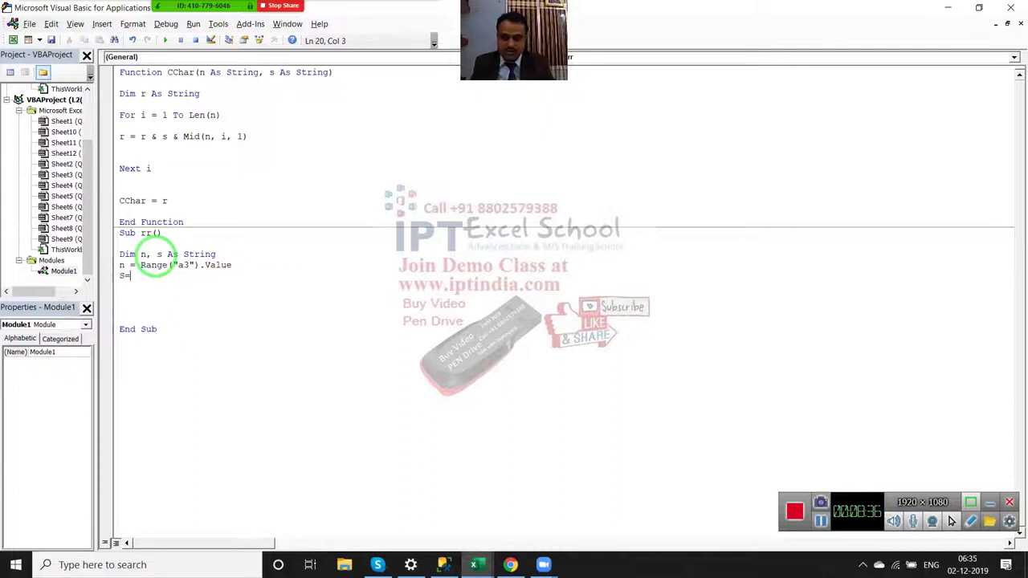
{"action": "type", "text": "\"-"}
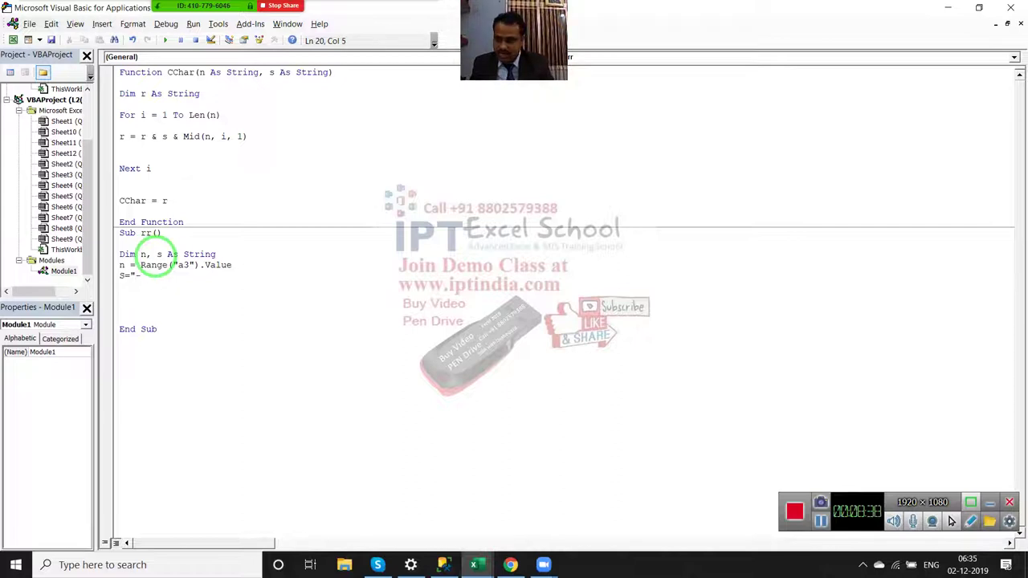
{"action": "key", "text": "Return"}
{"action": "key", "text": "Return"}
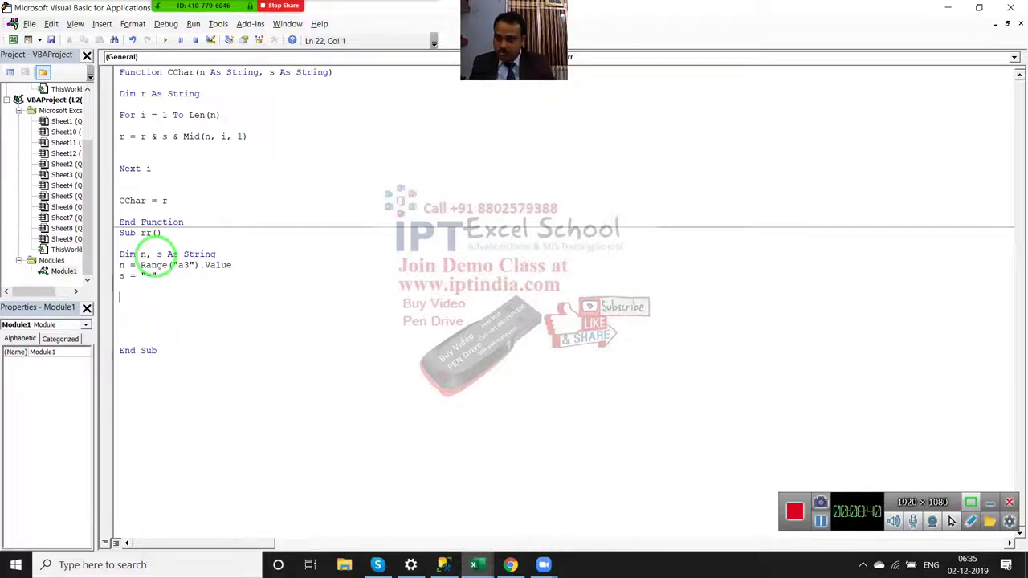
{"action": "key", "text": "Return"}
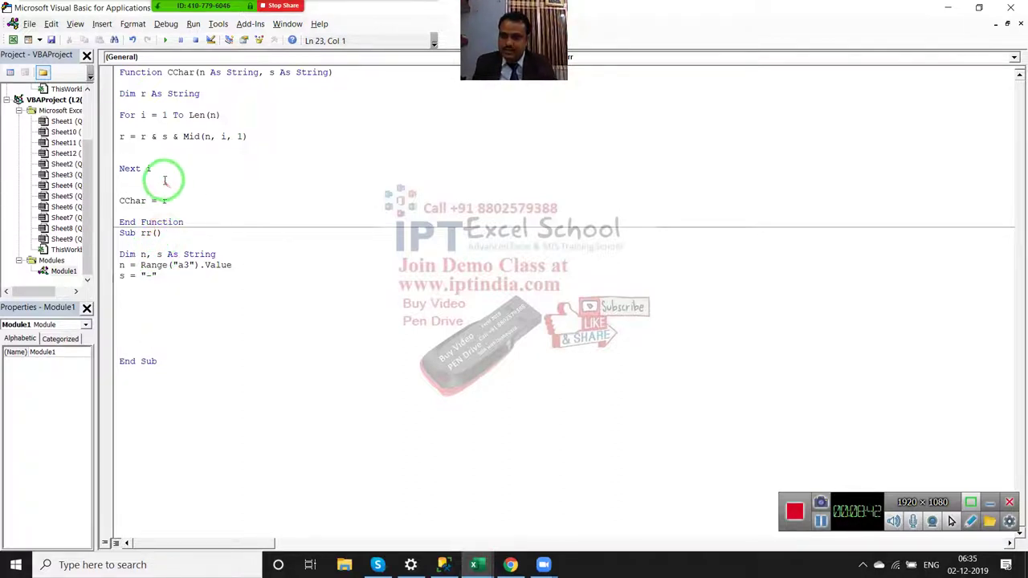
- Copy CChar's For…Next loop into Sub rr below the separator line
{"action": "left_click_drag", "start_coordinate": [157, 179], "coordinate": [120, 115]}
{"action": "key", "text": "ctrl+c"}
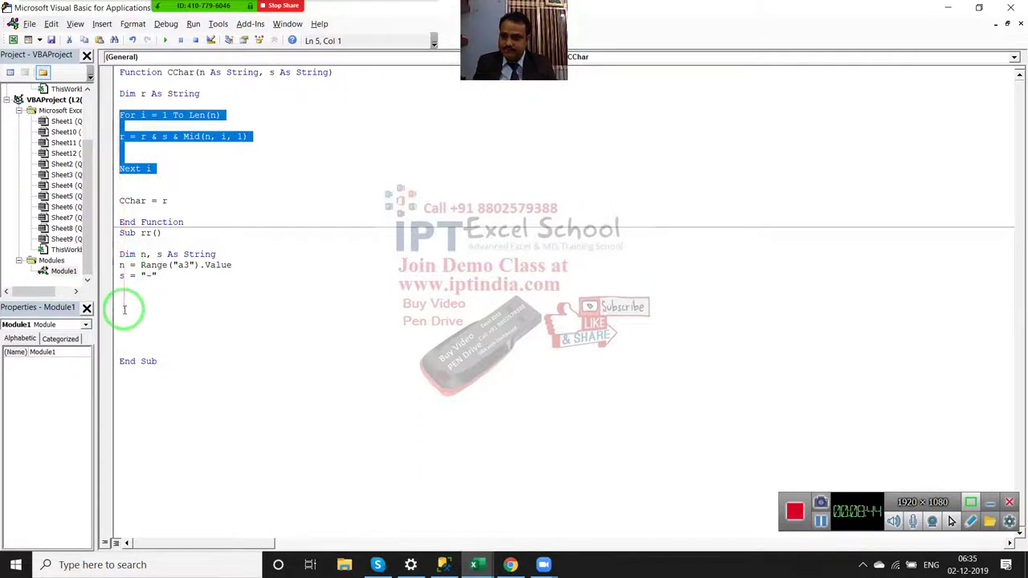
{"action": "left_click", "coordinate": [122, 297]}
{"action": "key", "text": "ctrl+v"}
{"action": "left_click", "coordinate": [122, 294]}
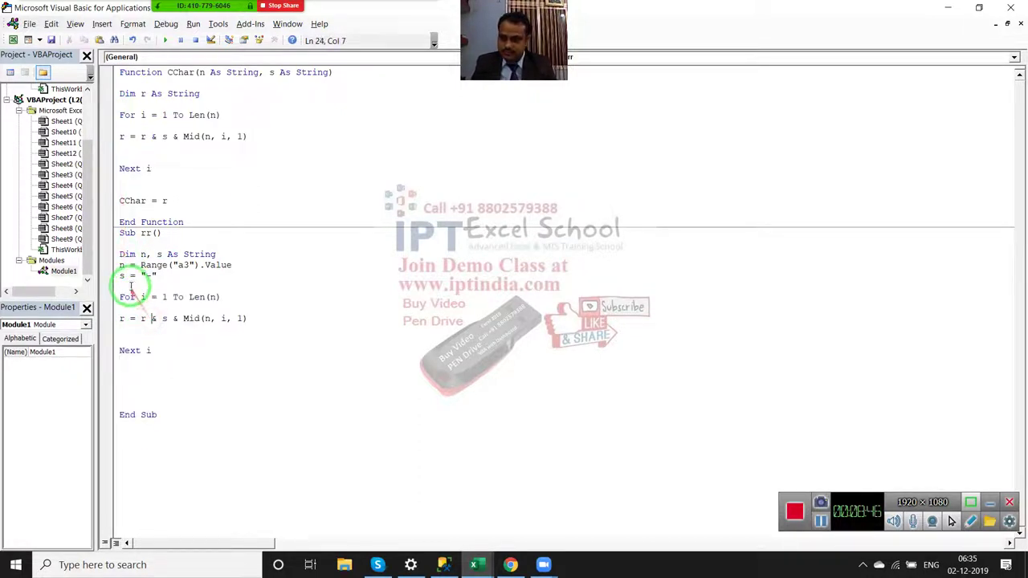
{"action": "key", "text": "Return"}
- Add R to Sub rr's Dim declaration line
{"action": "key", "text": "Up"}
{"action": "key", "text": "Up"}
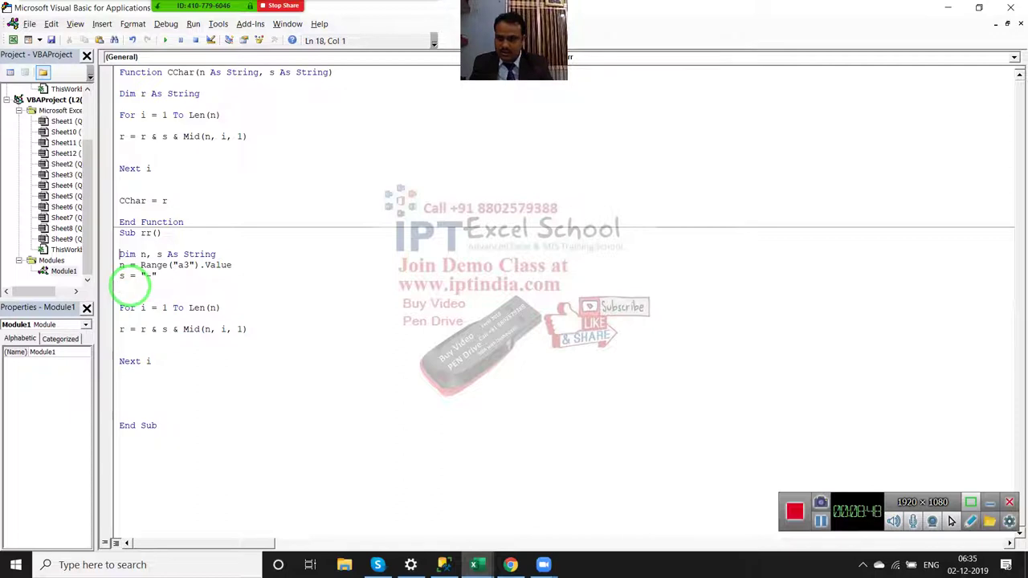
{"action": "key", "text": "Up"}
{"action": "key", "text": "Up"}
{"action": "key", "text": "Left"}
{"action": "key", "text": "Up"}
{"action": "key", "text": "Right"}
{"action": "key", "text": "Right"}
{"action": "key", "text": "Right"}
{"action": "key", "text": "Right"}
{"action": "key", "text": "Right"}
{"action": "key", "text": "Right"}
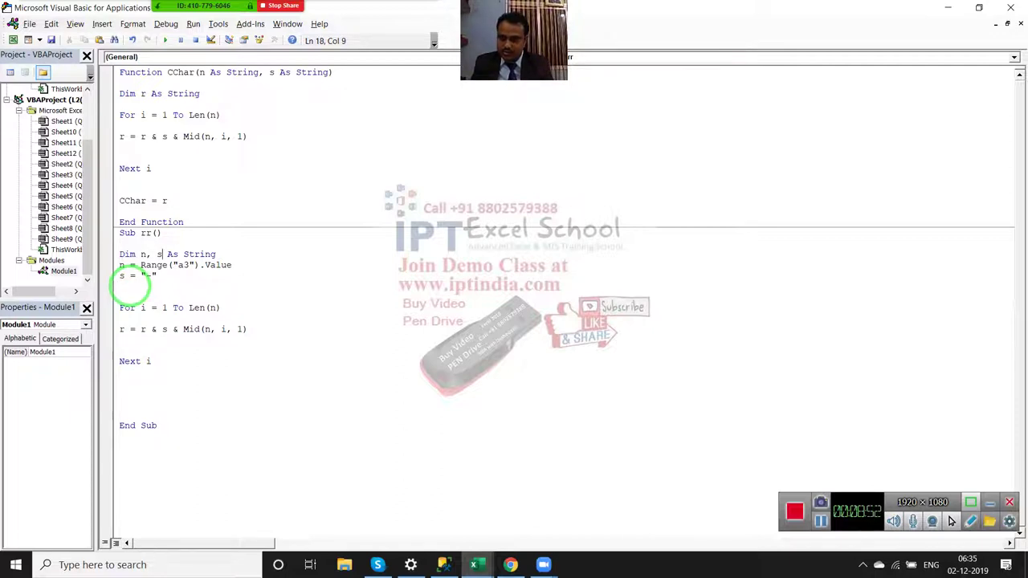
{"action": "type", "text": ", R"}
{"action": "key", "text": "Down"}
{"action": "key", "text": "Down"}
{"action": "key", "text": "Down"}
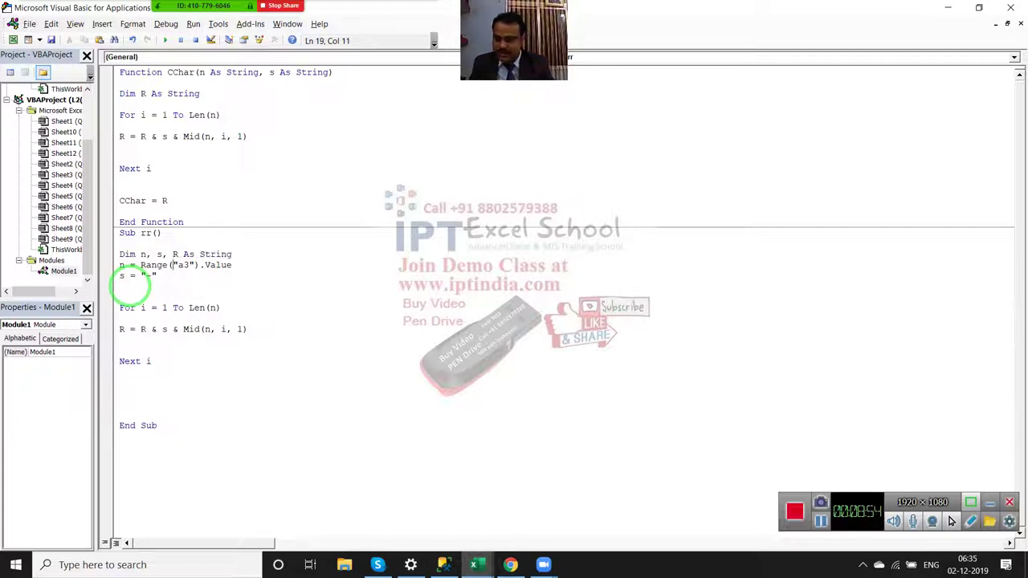
- After Next i, add Range("b3").Value = R to output the result
{"action": "key", "text": "Down"}
{"action": "key", "text": "Down"}
{"action": "key", "text": "Down"}
{"action": "key", "text": "Right"}
{"action": "key", "text": "Right"}
{"action": "key", "text": "Right"}
{"action": "key", "text": "Down"}
{"action": "key", "text": "Down"}
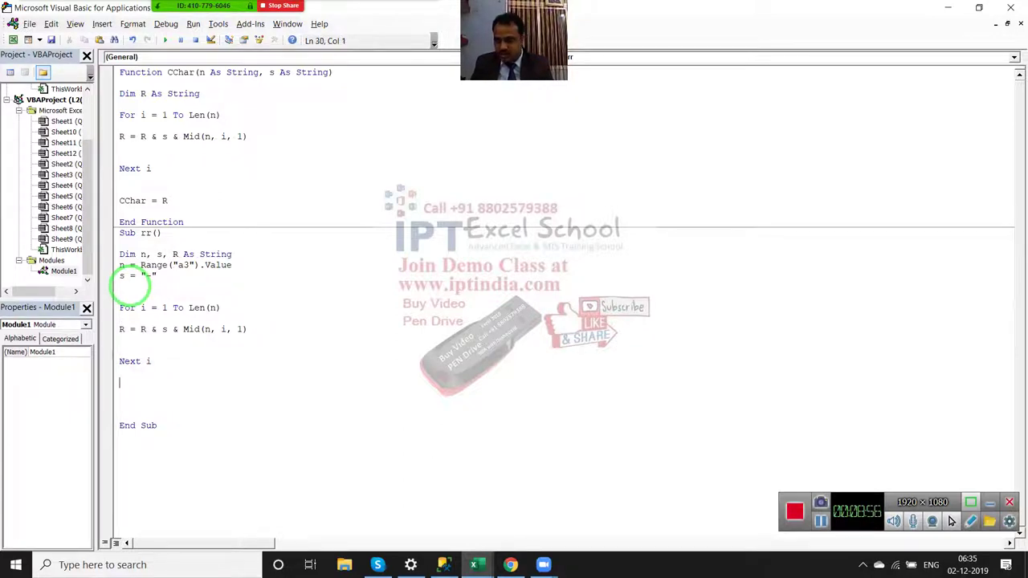
{"action": "key", "text": "Down"}
{"action": "type", "text": "RANGE"}
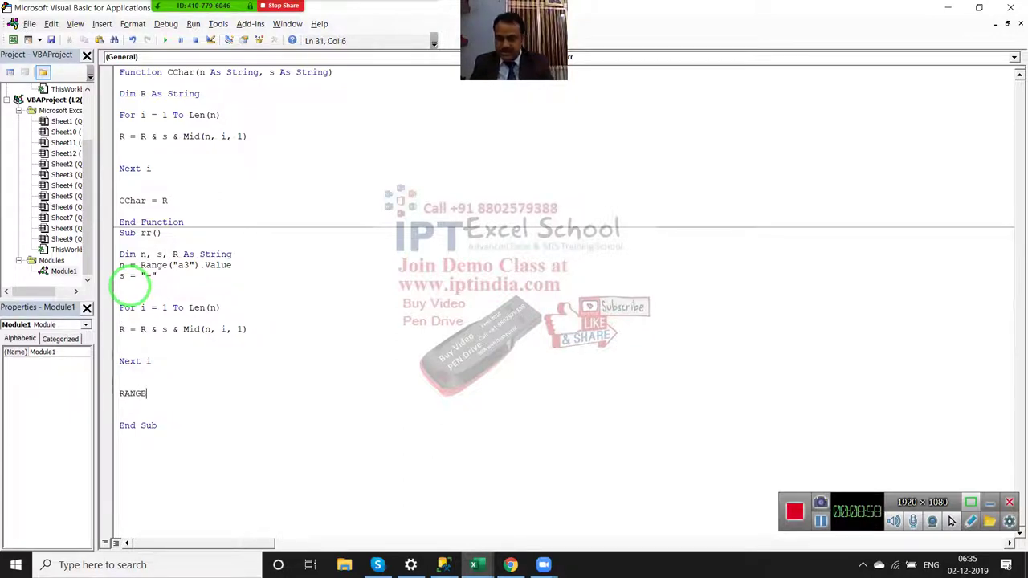
{"action": "type", "text": "(\""}
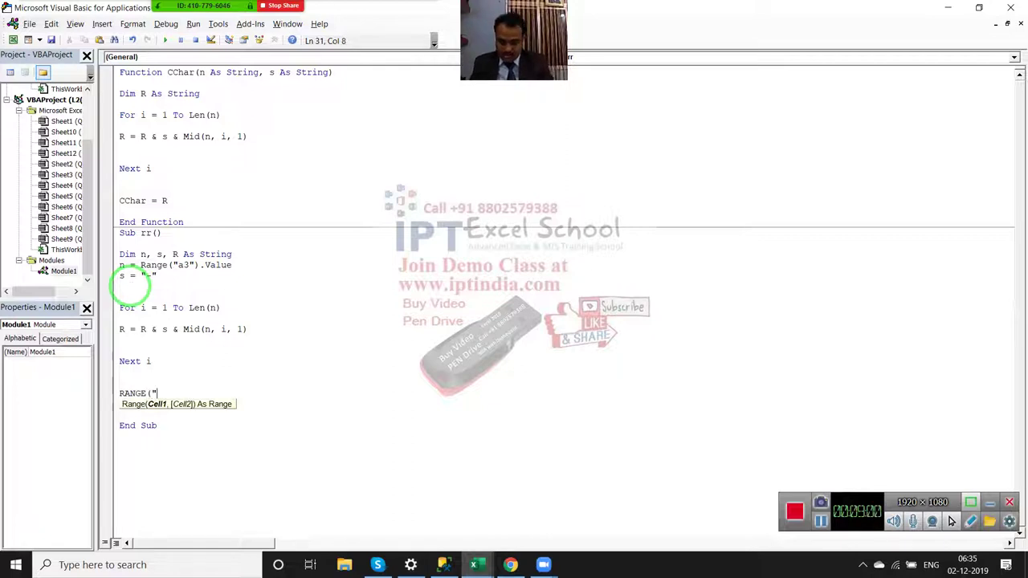
{"action": "type", "text": "b3\""}
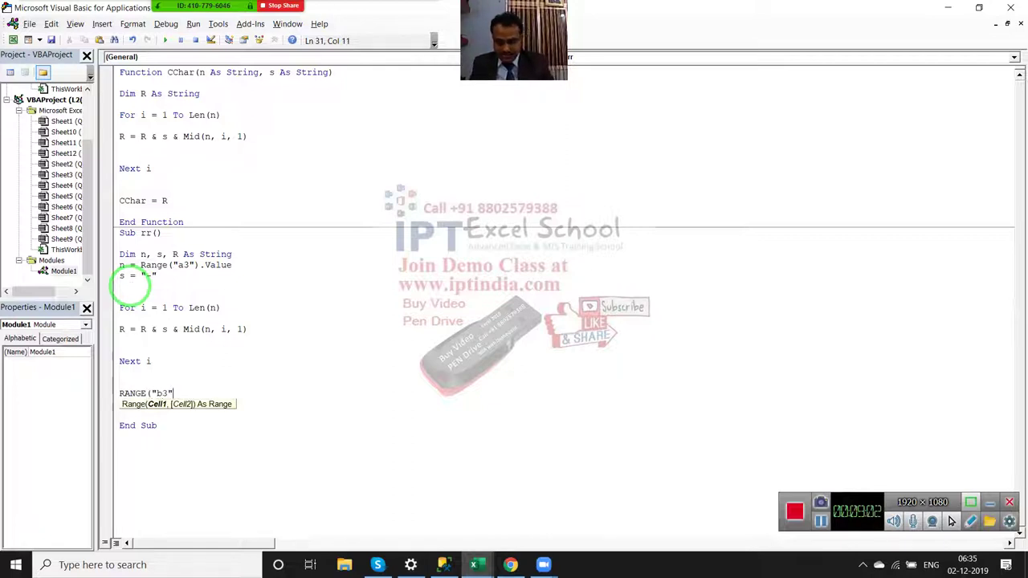
{"action": "type", "text": ").Valu"}
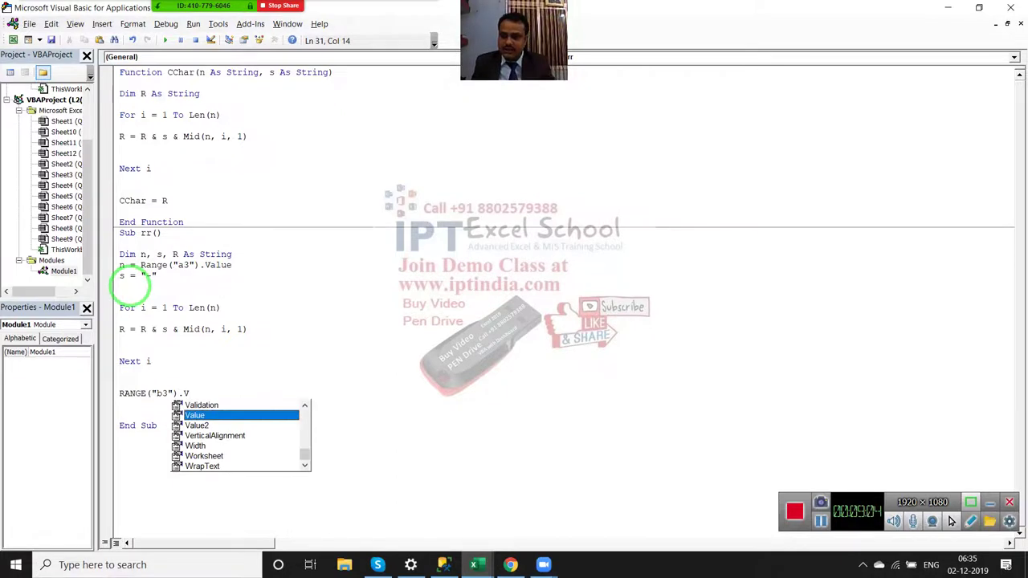
{"action": "key", "text": "Tab"}
{"action": "type", "text": "= R"}
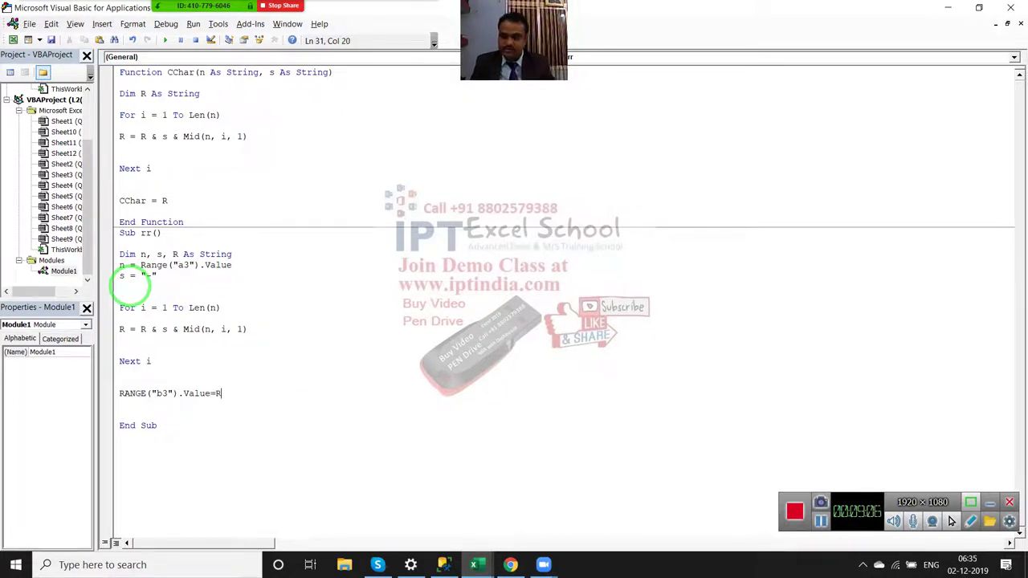
{"action": "key", "text": "Up"}
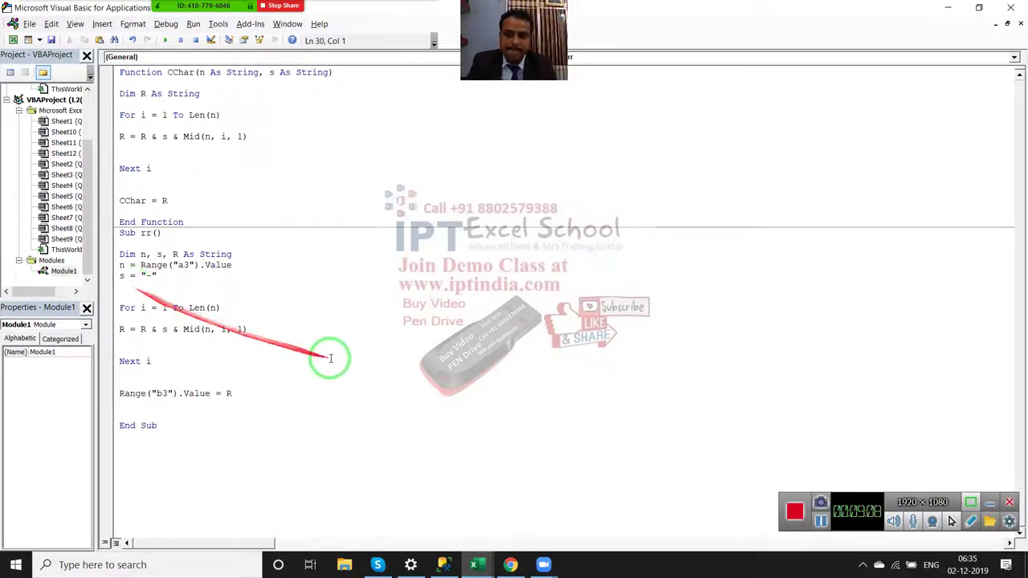
- Review Sub rr's setup lines and Len(n) loop against CChar's parameters and loop body
{"action": "left_click", "coordinate": [340, 424]}
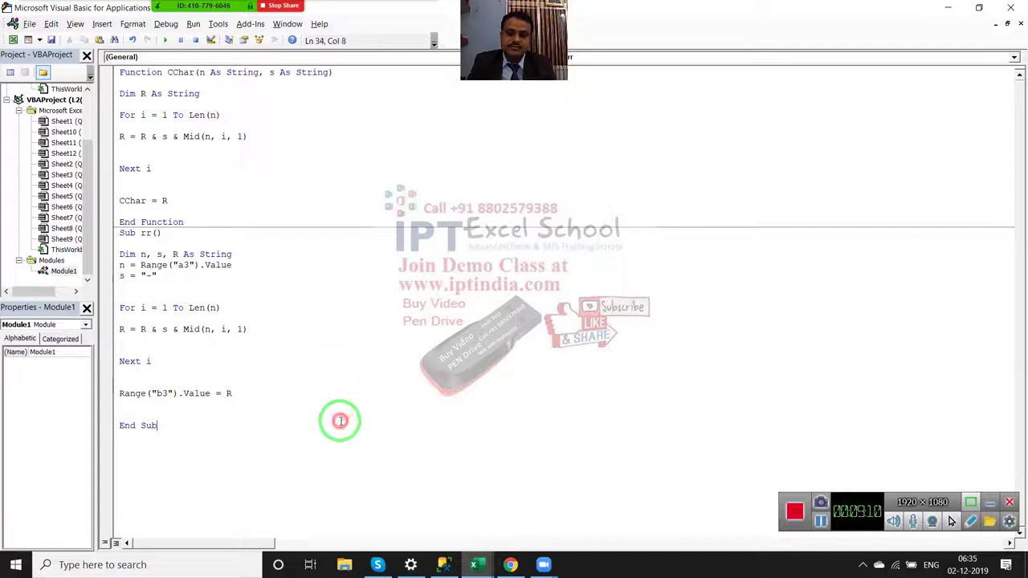
{"action": "left_click", "coordinate": [208, 307]}
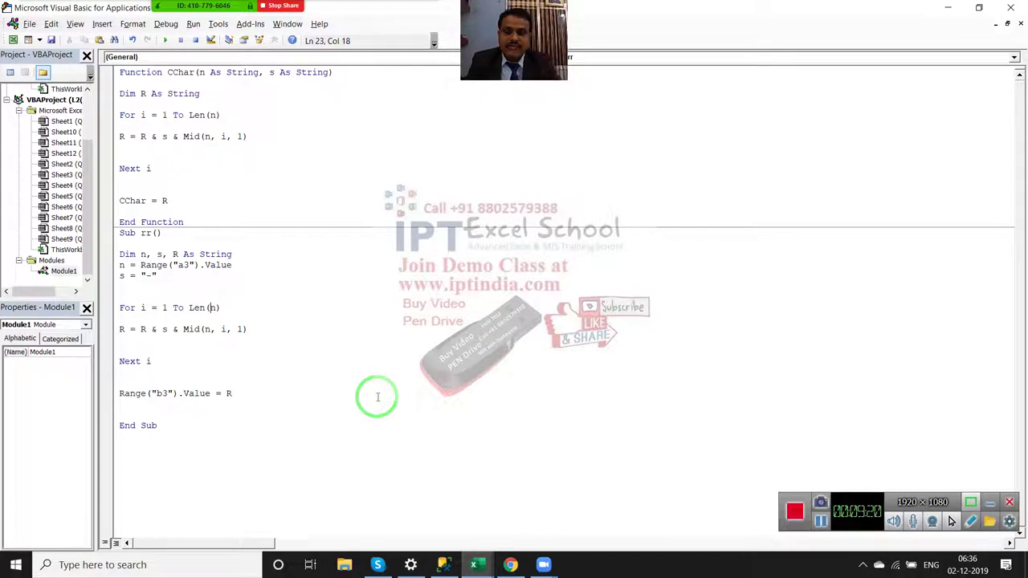
{"action": "left_click", "coordinate": [222, 275]}
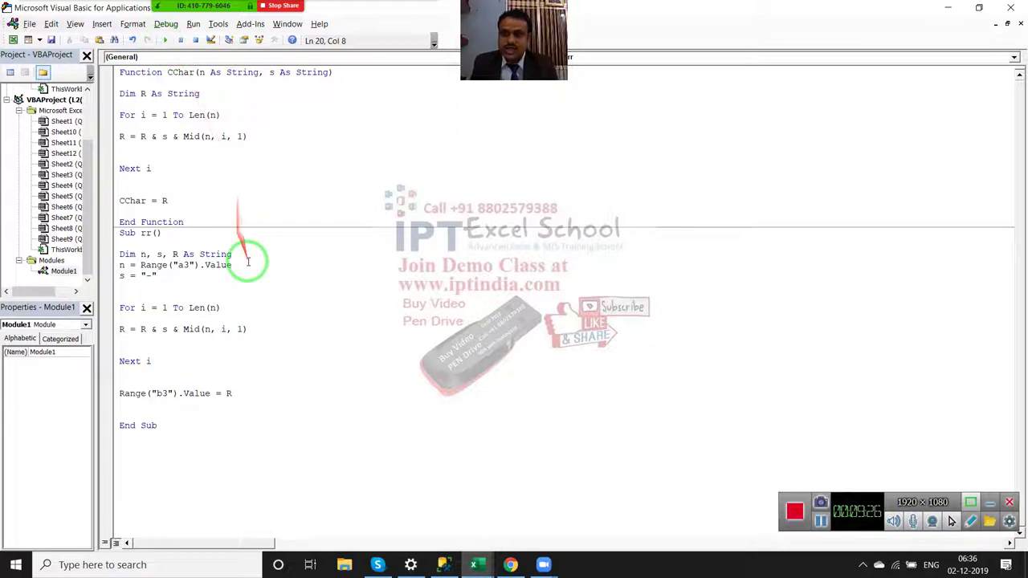
{"action": "left_click_drag", "start_coordinate": [160, 277], "coordinate": [109, 250]}
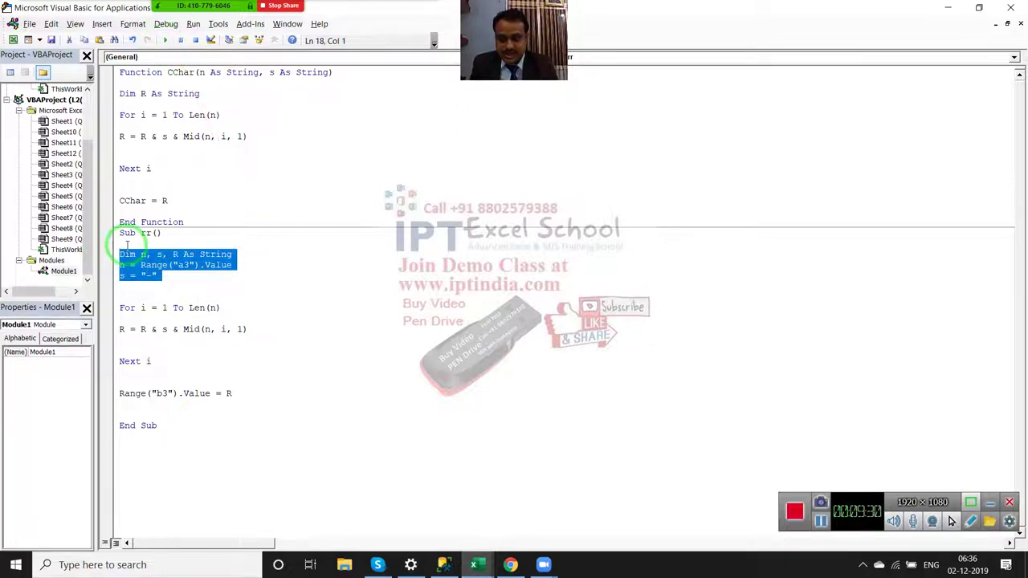
{"action": "left_click", "coordinate": [130, 265]}
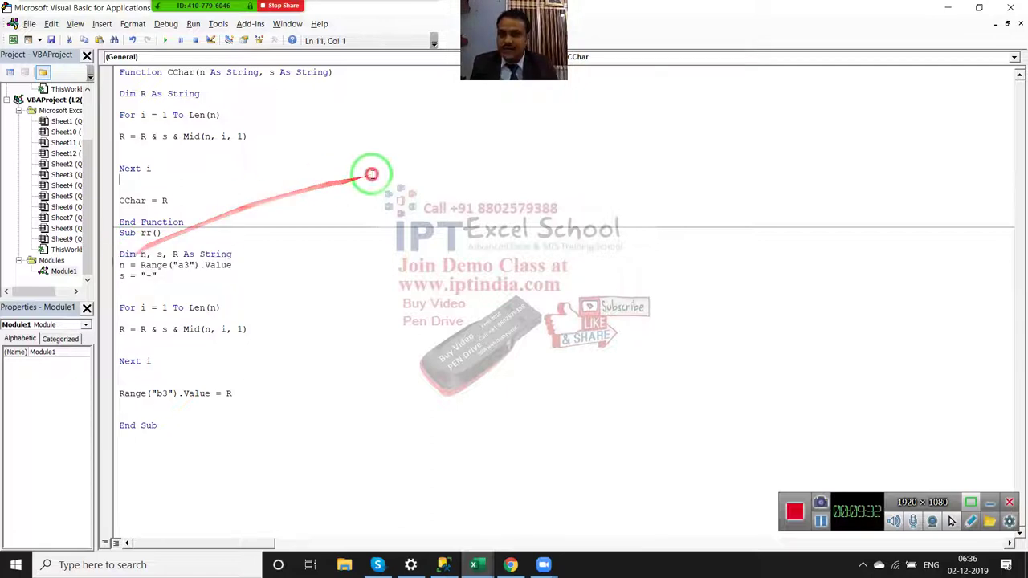
{"action": "left_click_drag", "start_coordinate": [328, 73], "coordinate": [198, 73]}
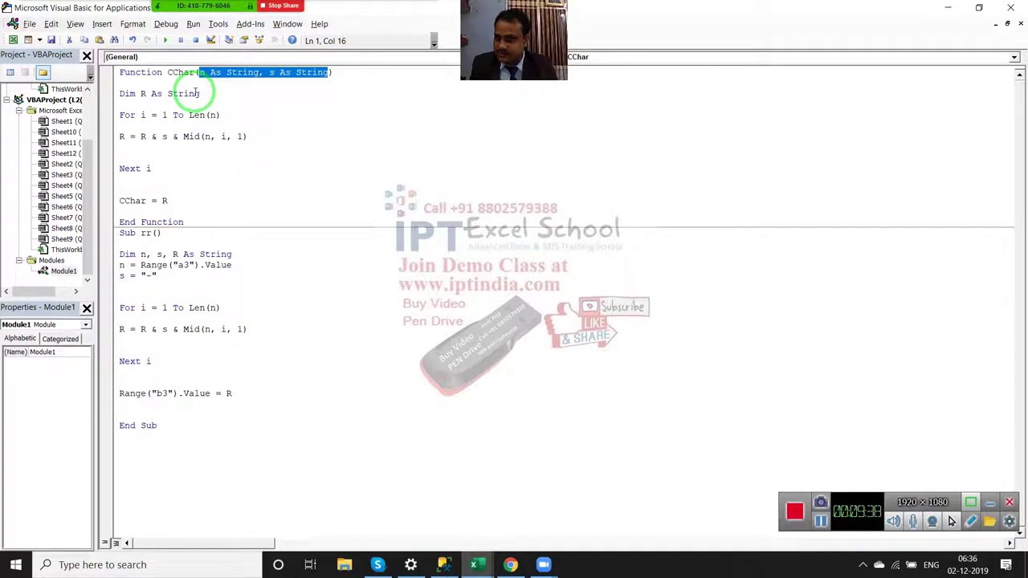
{"action": "left_click", "coordinate": [174, 171]}
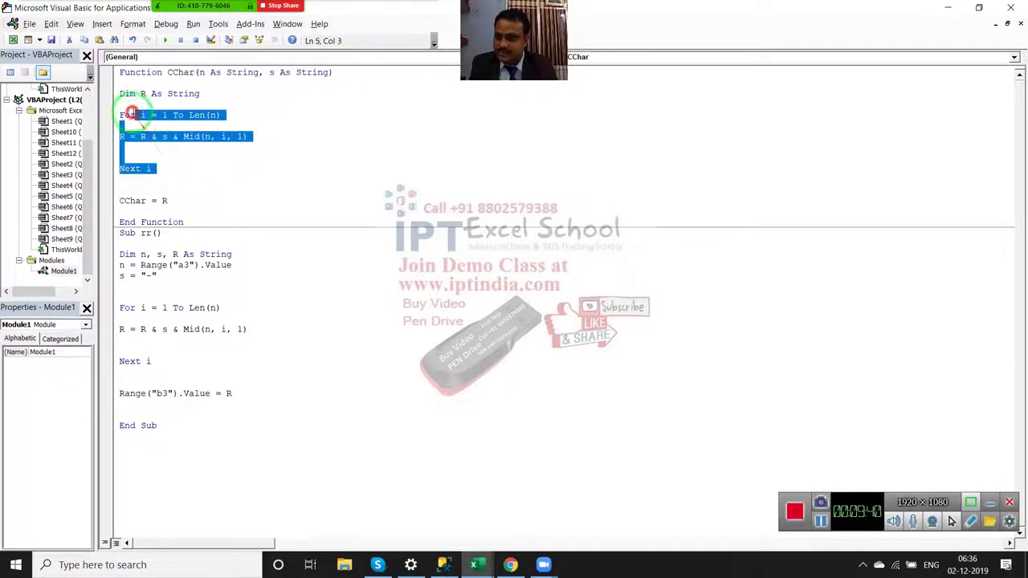
{"action": "left_click_drag", "start_coordinate": [174, 172], "coordinate": [120, 94]}
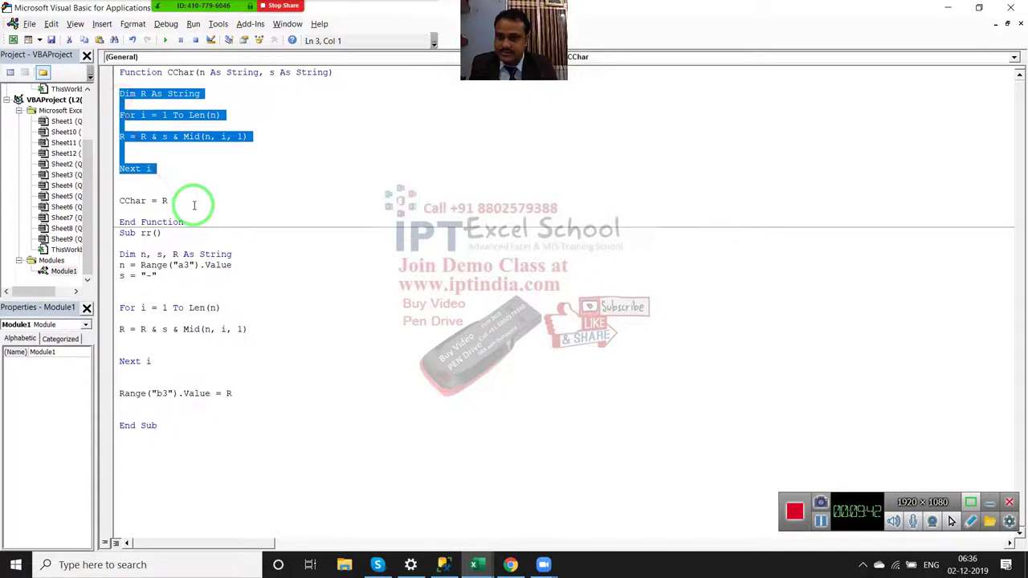
{"action": "left_click", "coordinate": [363, 424]}
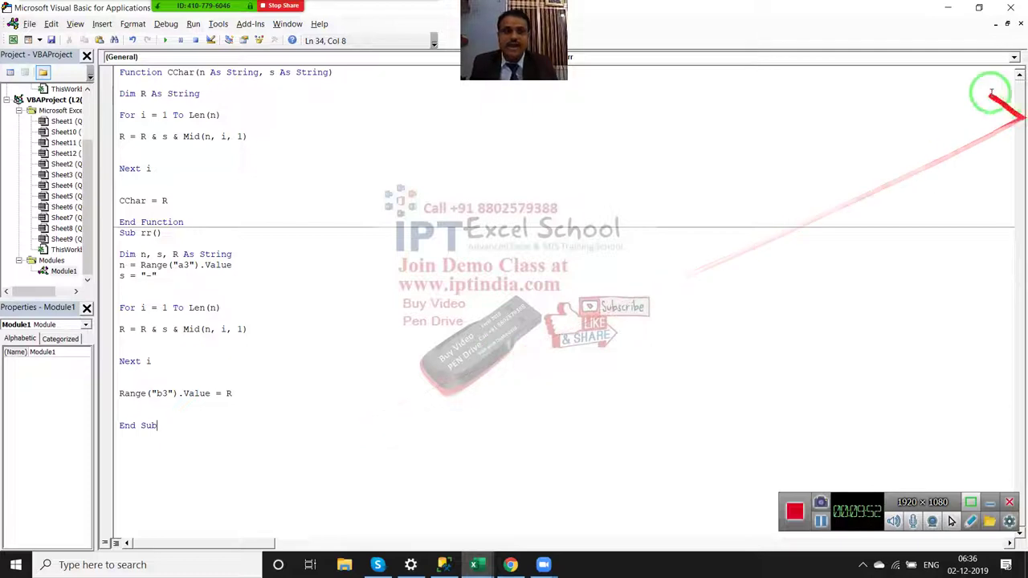
- Delete B3's CChar formula and run macro rr, producing -a-s-d-f-a-s-d-4-5-4-1-s-f-d-5-1
{"action": "left_click", "coordinate": [949, 8]}
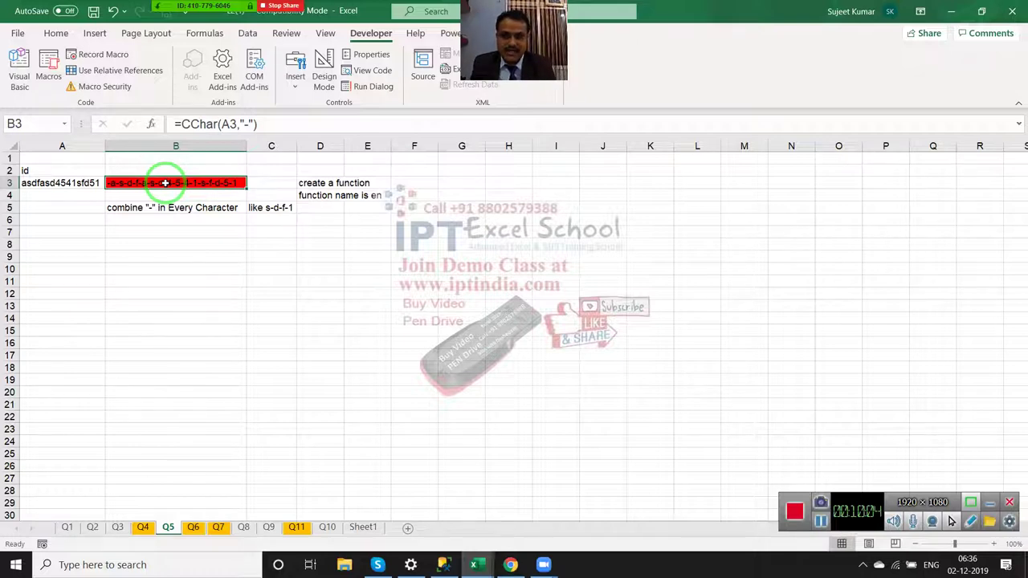
{"action": "key", "text": "Delete"}
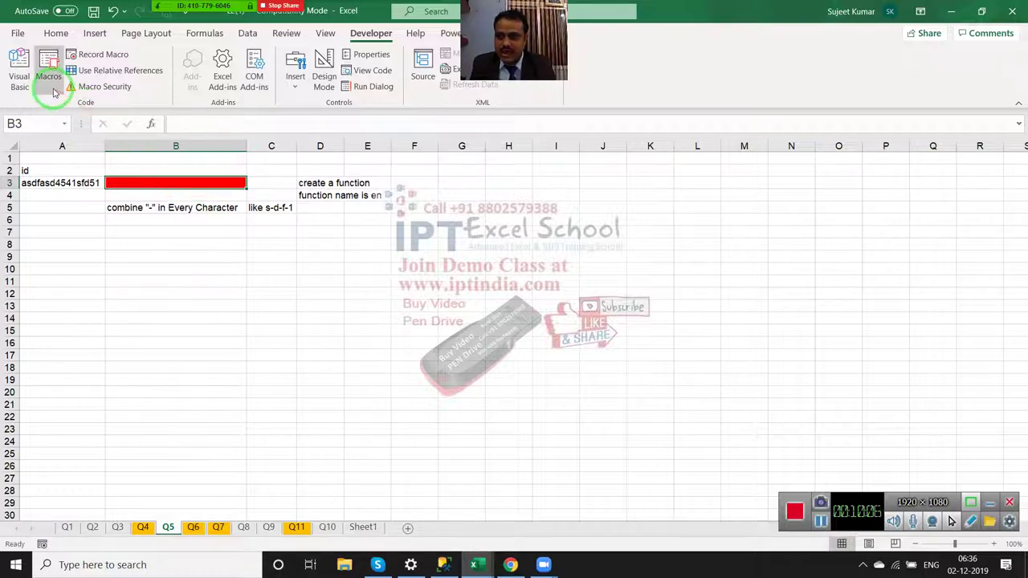
{"action": "left_click", "coordinate": [50, 76]}
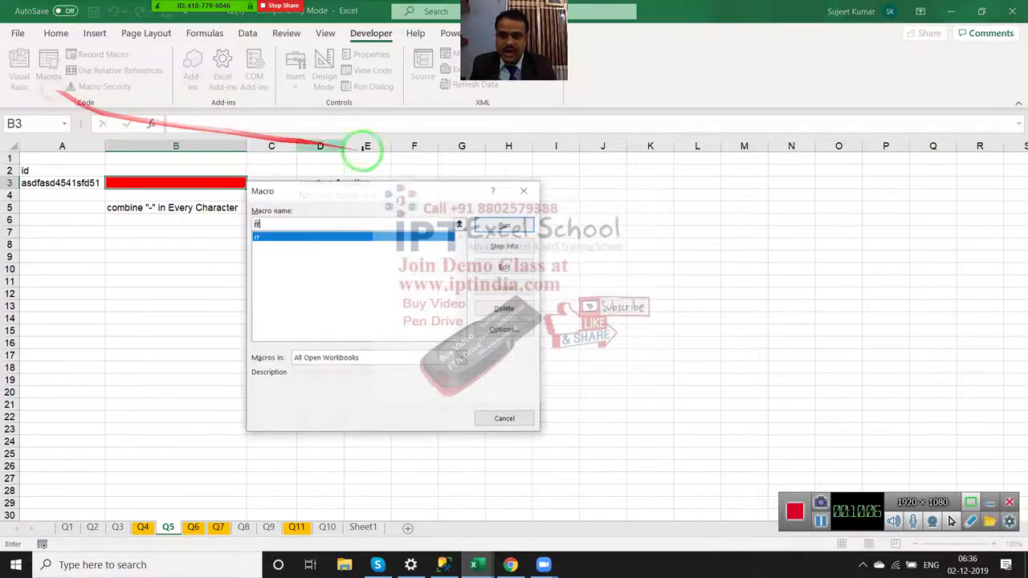
{"action": "left_click", "coordinate": [504, 226]}
{"action": "left_click", "coordinate": [218, 183]}
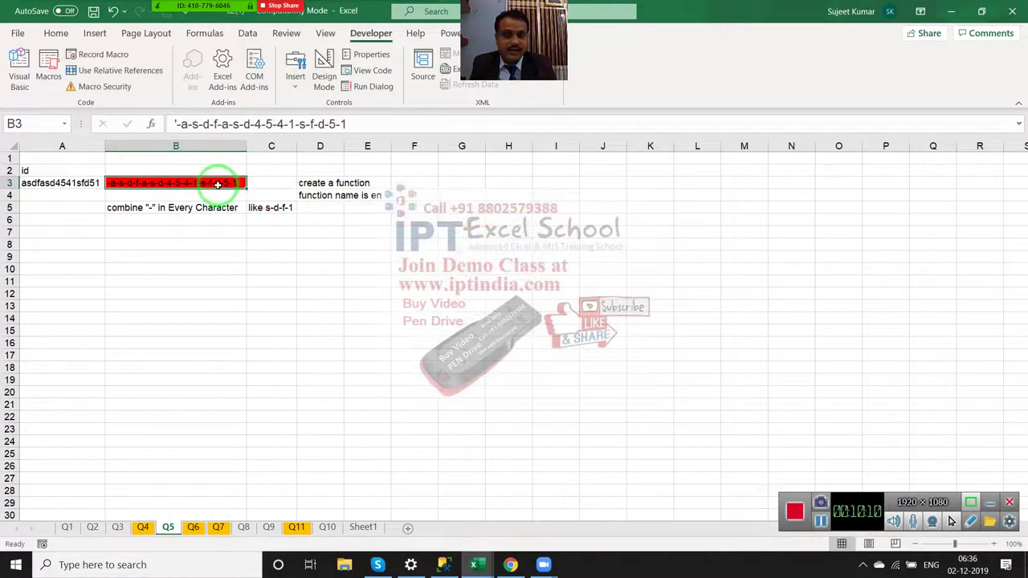
{"action": "left_click", "coordinate": [213, 260]}
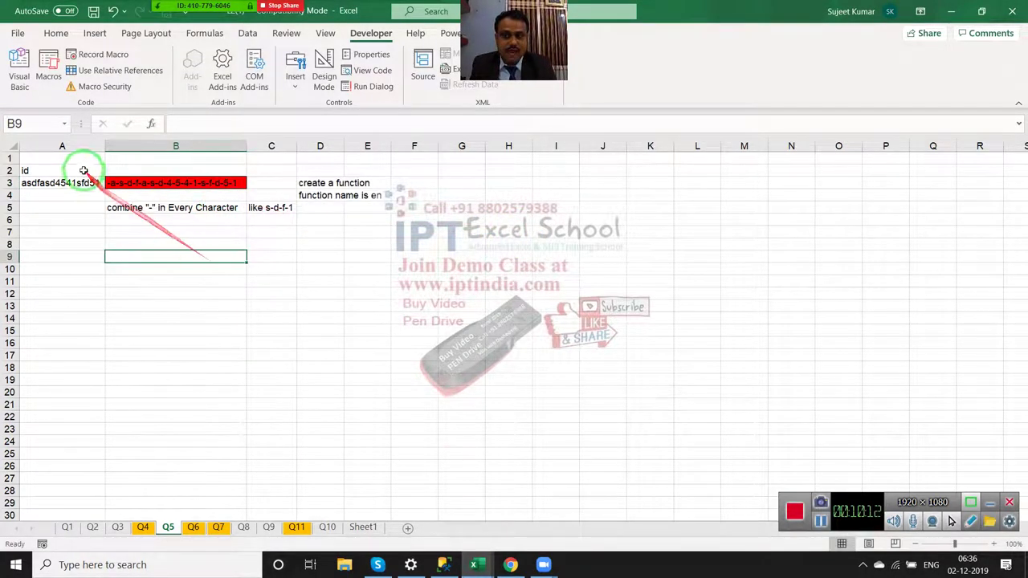
- Replace the text in A3 with a person's name
{"action": "left_click", "coordinate": [85, 183]}
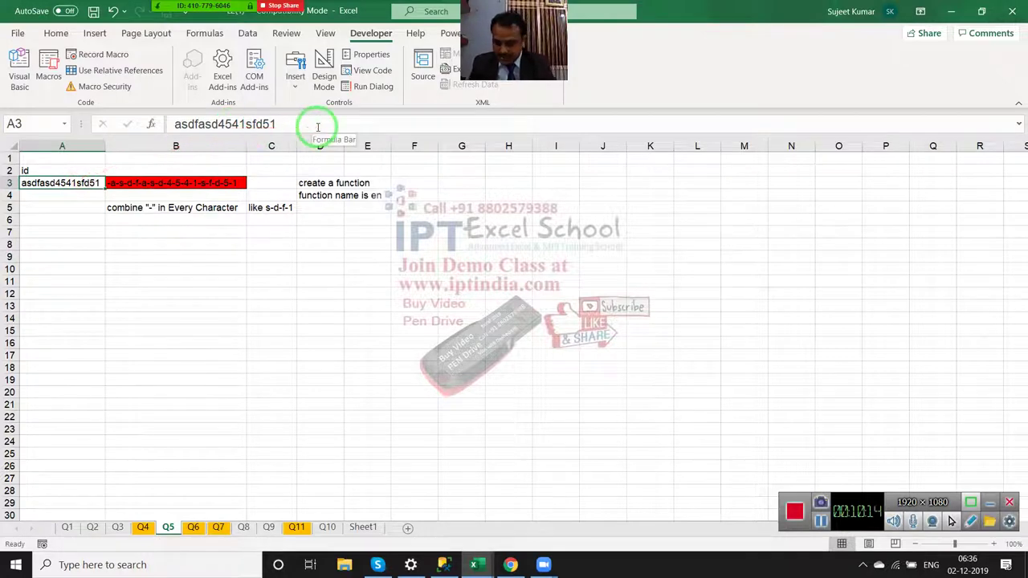
{"action": "type", "text": "sUJEE"}
{"action": "key", "text": "BackSpace"}
{"action": "key", "text": "BackSpace"}
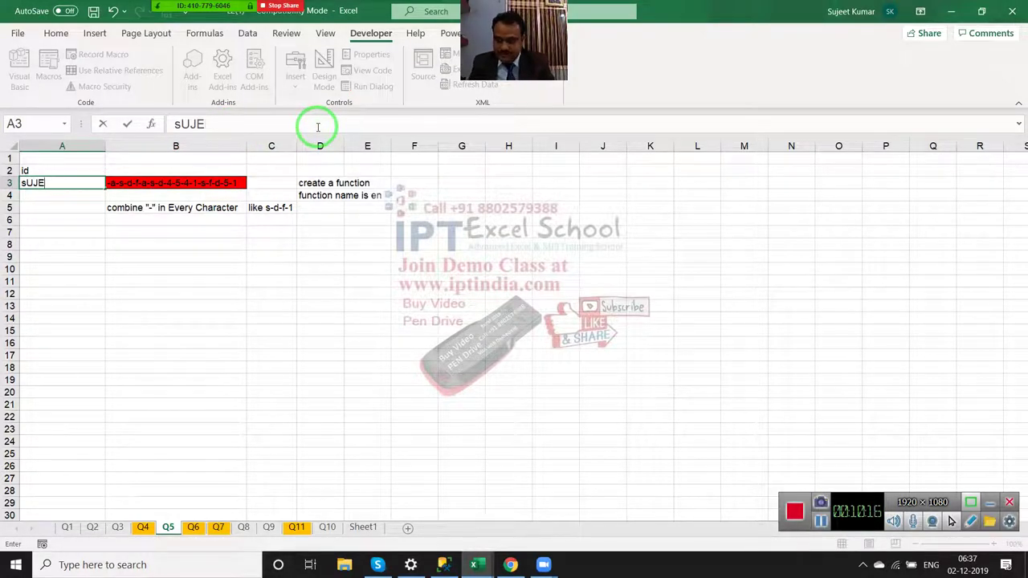
{"action": "key", "text": "BackSpace"}
{"action": "key", "text": "BackSpace"}
{"action": "key", "text": "BackSpace"}
{"action": "key", "text": "BackSpace"}
{"action": "type", "text": "uje"}
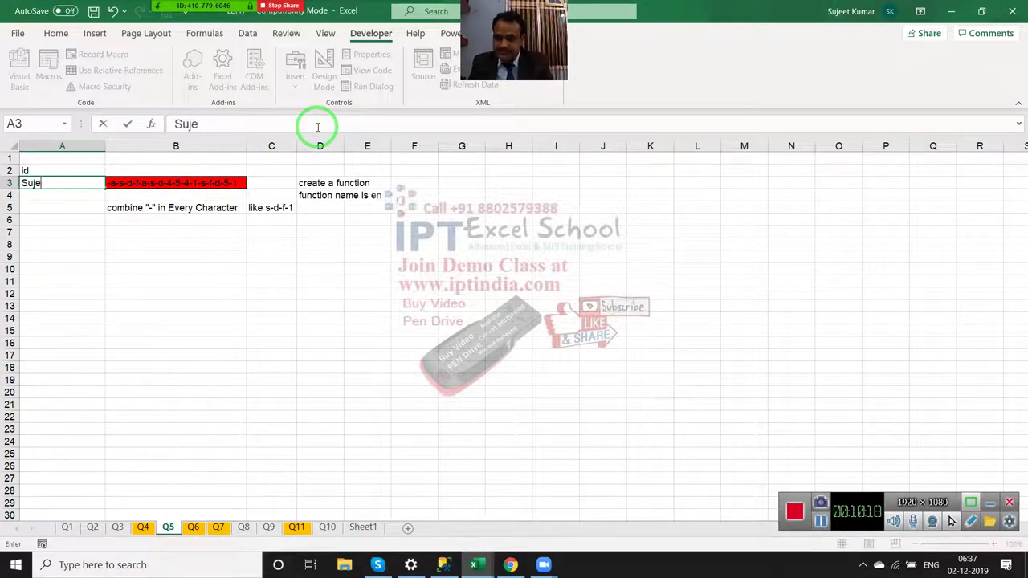
{"action": "type", "text": "etKumar"}
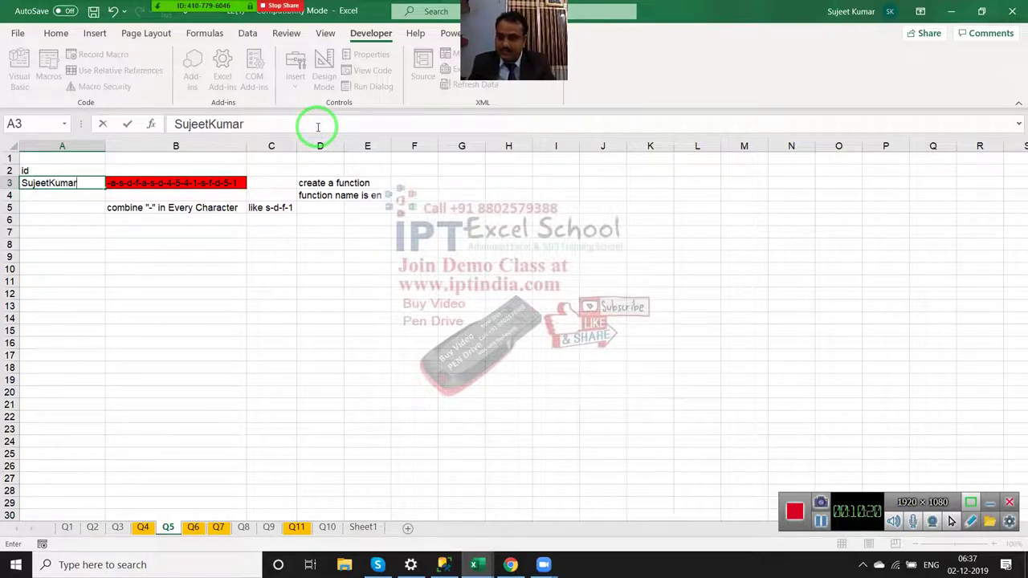
{"action": "key", "text": "Return"}
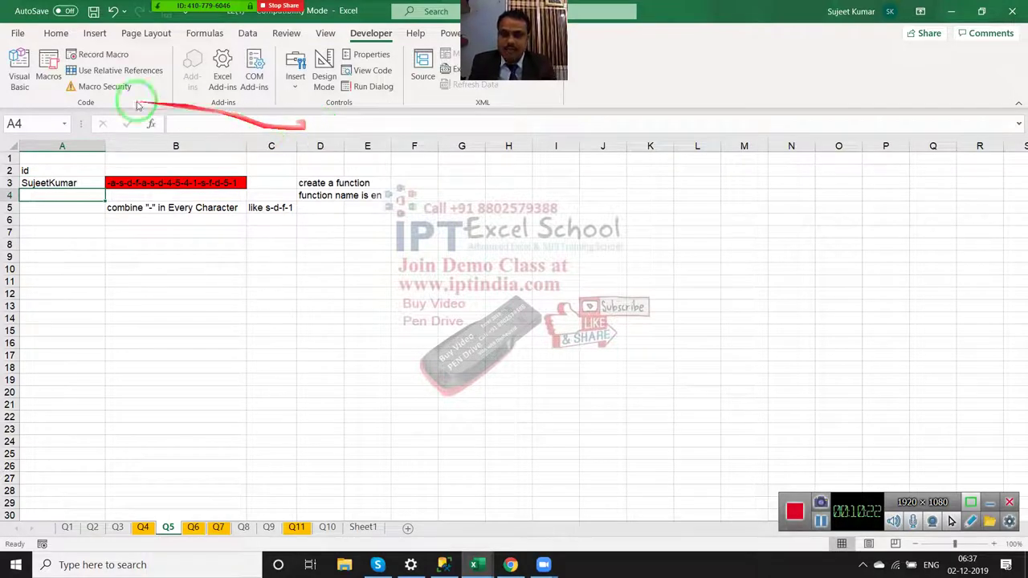
- Rerun the rr macro with B3 selected to rewrite the dash-separated name
{"action": "left_click", "coordinate": [110, 181]}
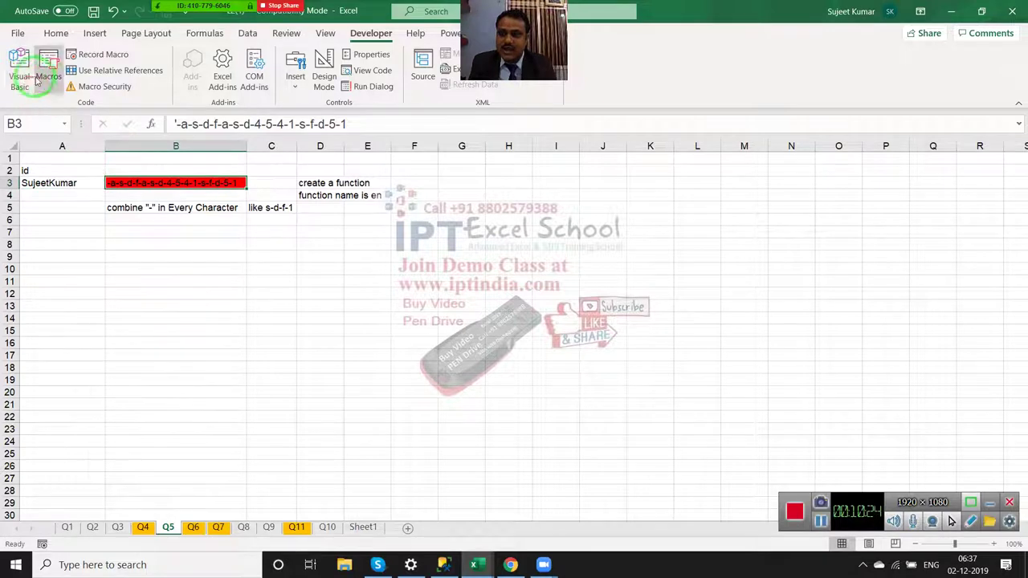
{"action": "left_click", "coordinate": [48, 80]}
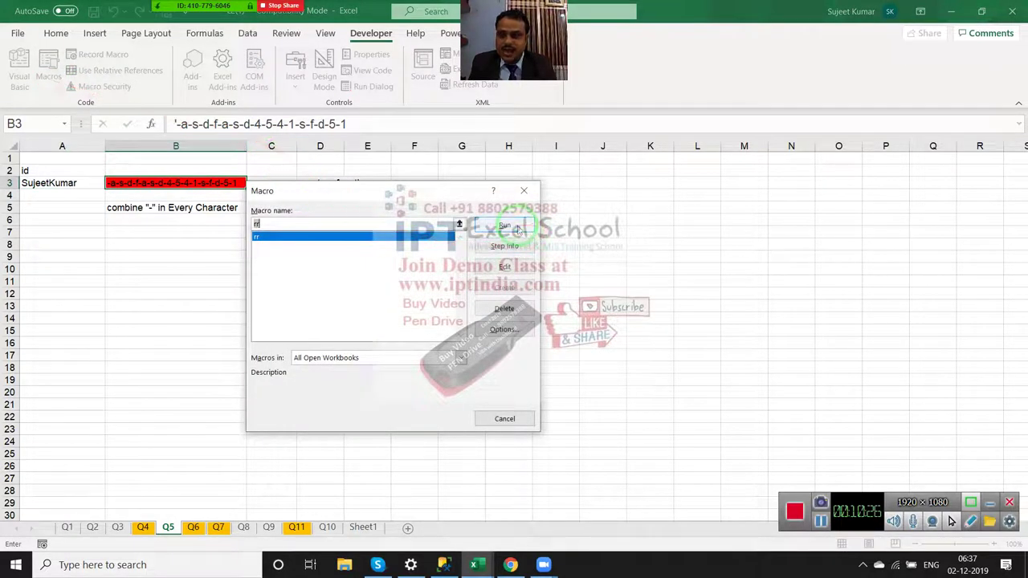
{"action": "left_click", "coordinate": [499, 223]}
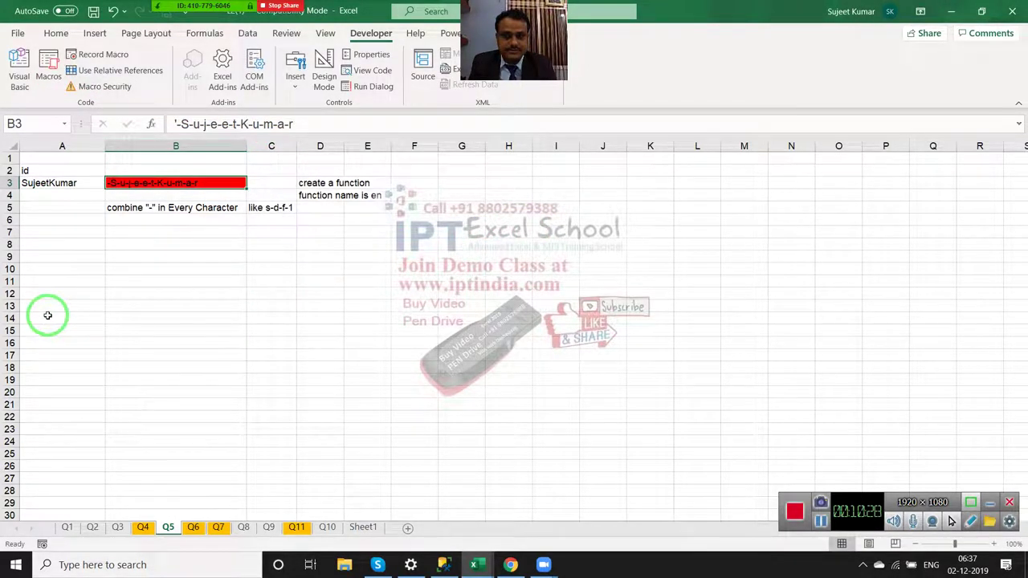
- Enter =CChar(A3,"-") in B3 so it shows A3's name dash-separated
{"action": "type", "text": "=c"}
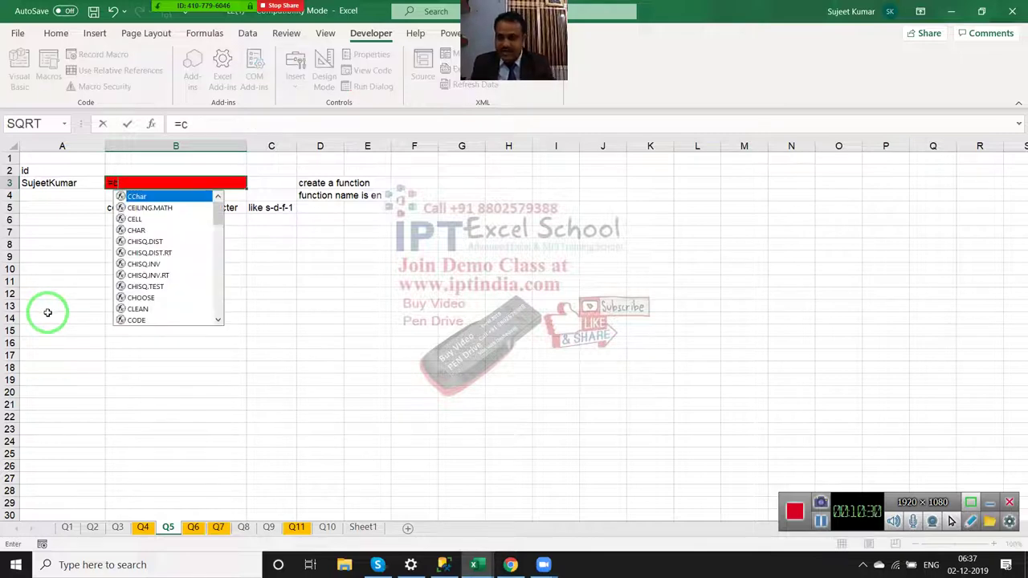
{"action": "key", "text": "Tab"}
{"action": "key", "text": "Left"}
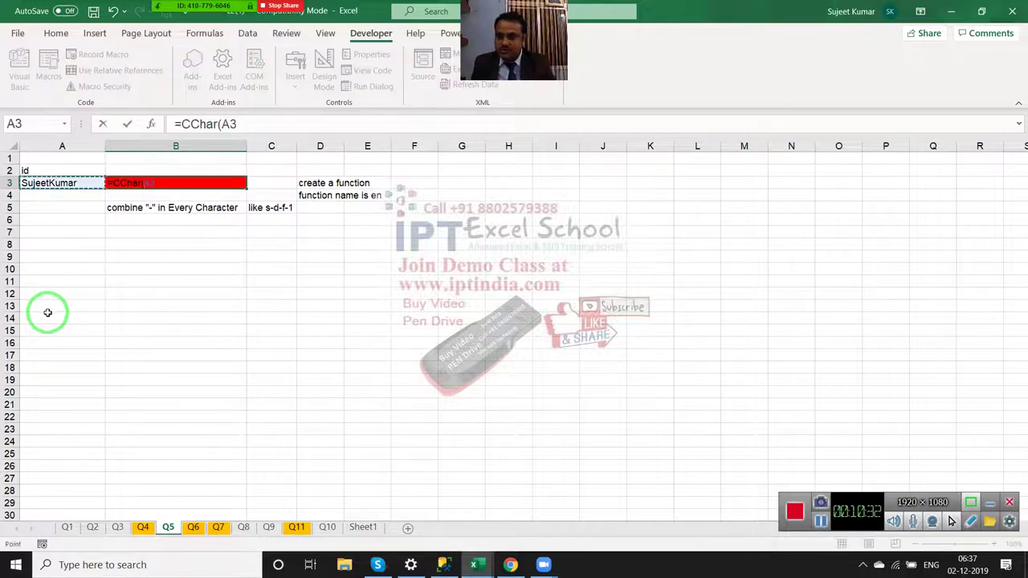
{"action": "type", "text": ",\"-"}
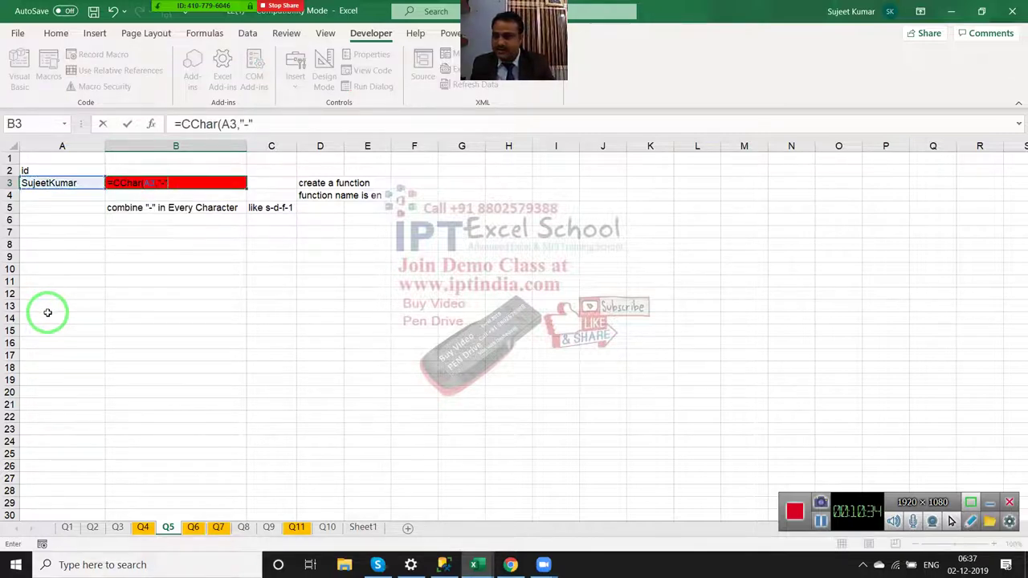
{"action": "key", "text": "Return"}
{"action": "key", "text": "Up"}
{"action": "key", "text": "Left"}
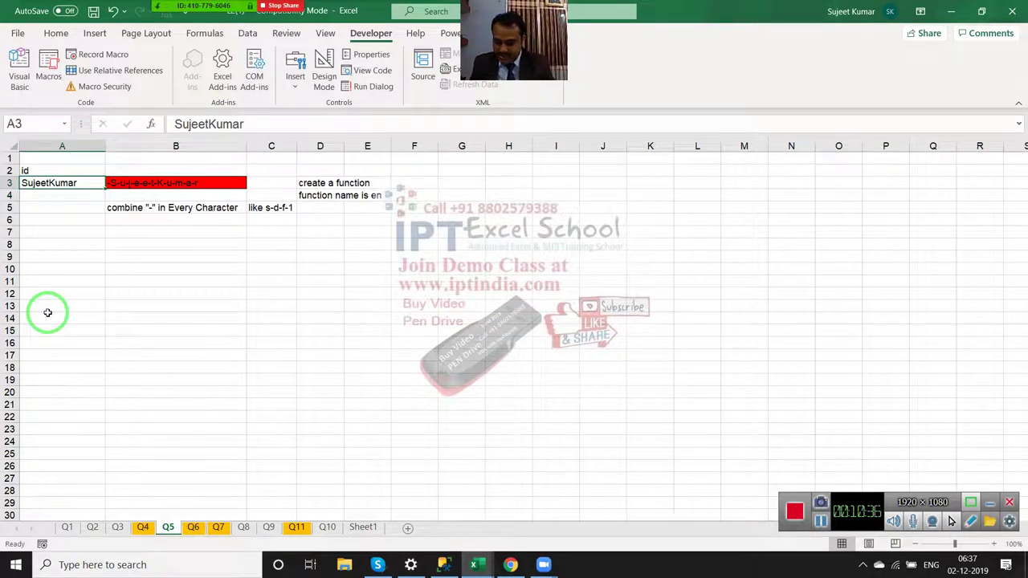
- Type a different name into A3 and check B3's =CChar(A3,"-") recalculated result
{"action": "type", "text": "R"}
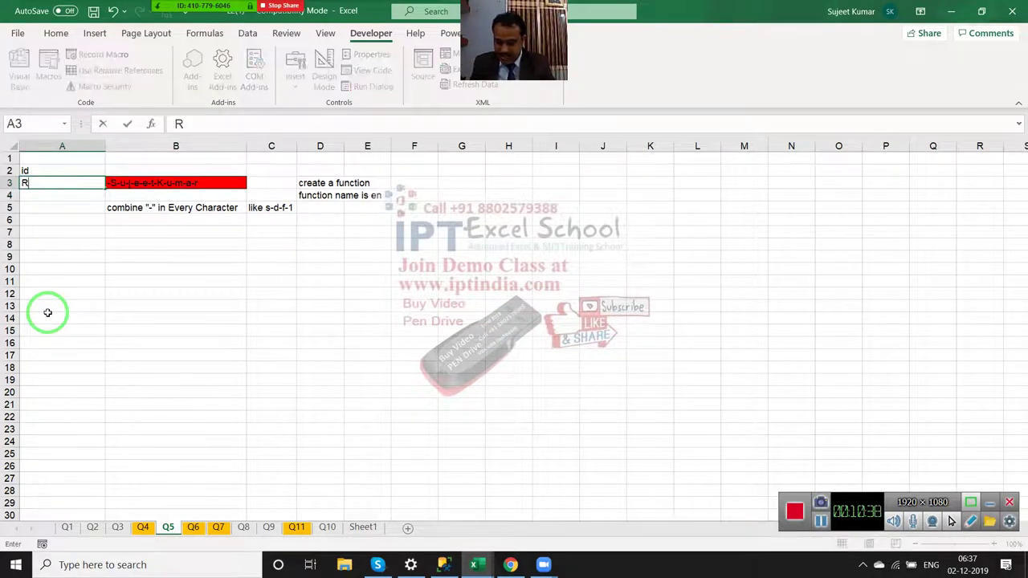
{"action": "type", "text": "ajkumar"}
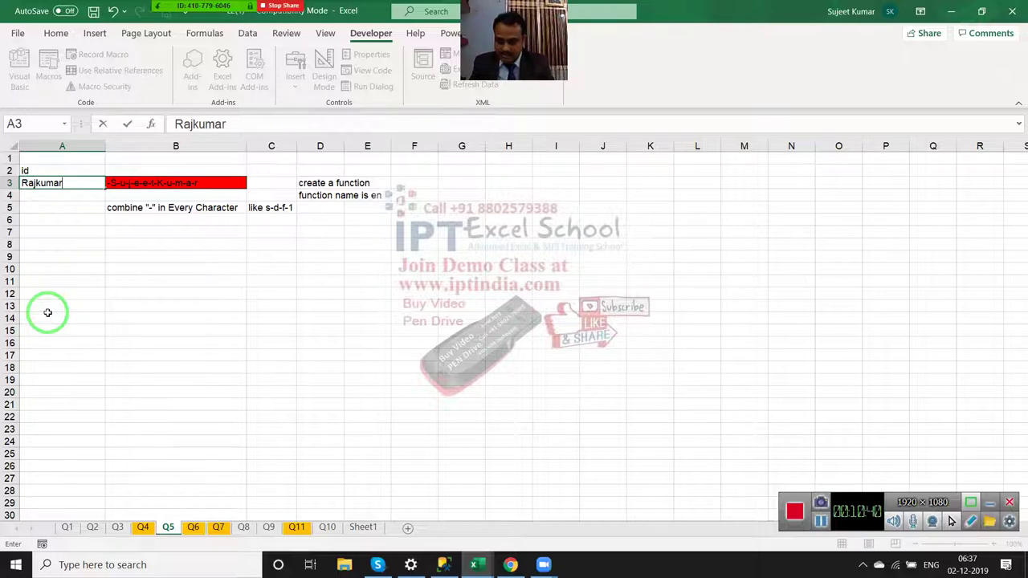
{"action": "type", "text": "sinf"}
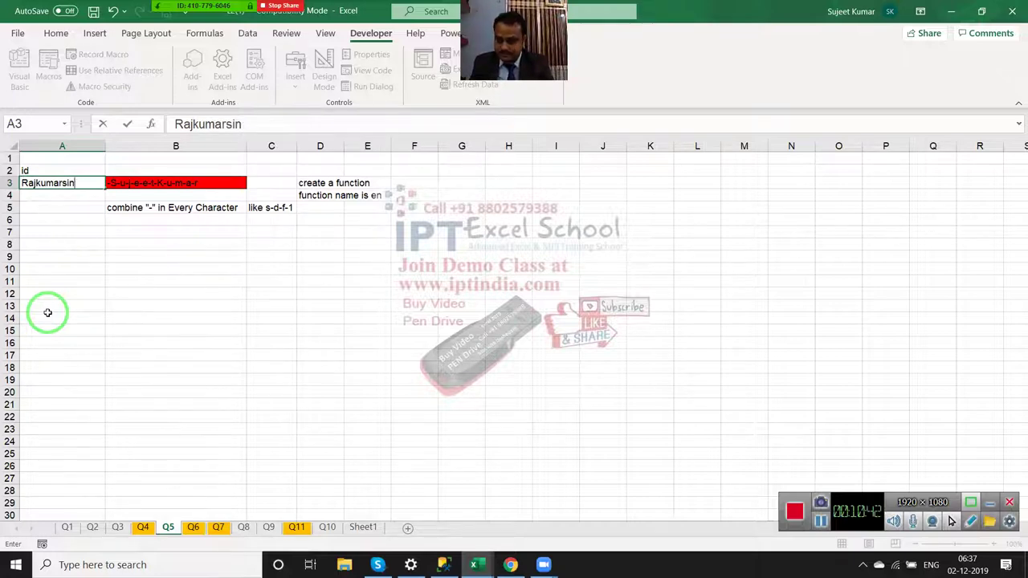
{"action": "key", "text": "Return"}
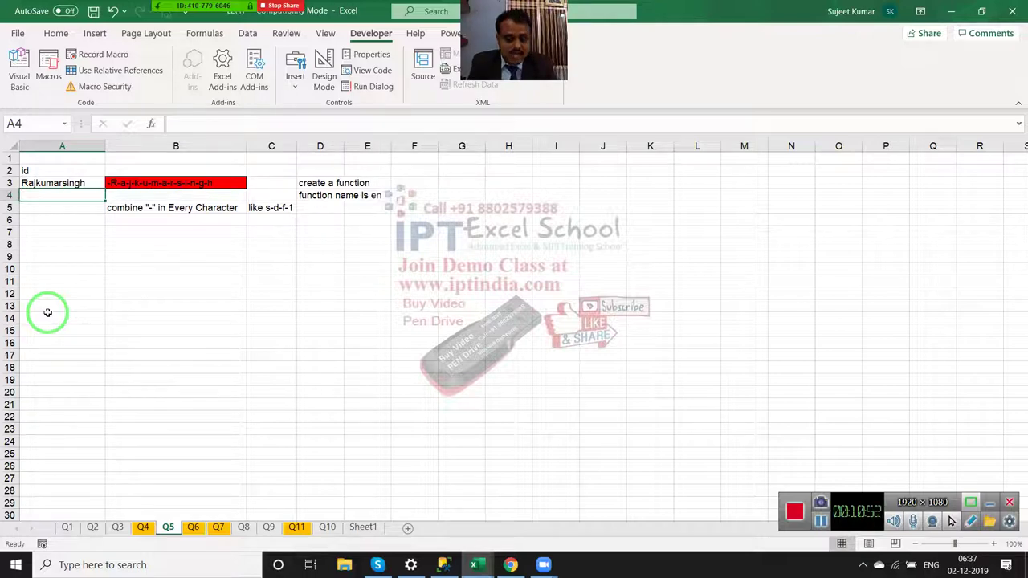
{"action": "key", "text": "Up"}
{"action": "key", "text": "Right"}
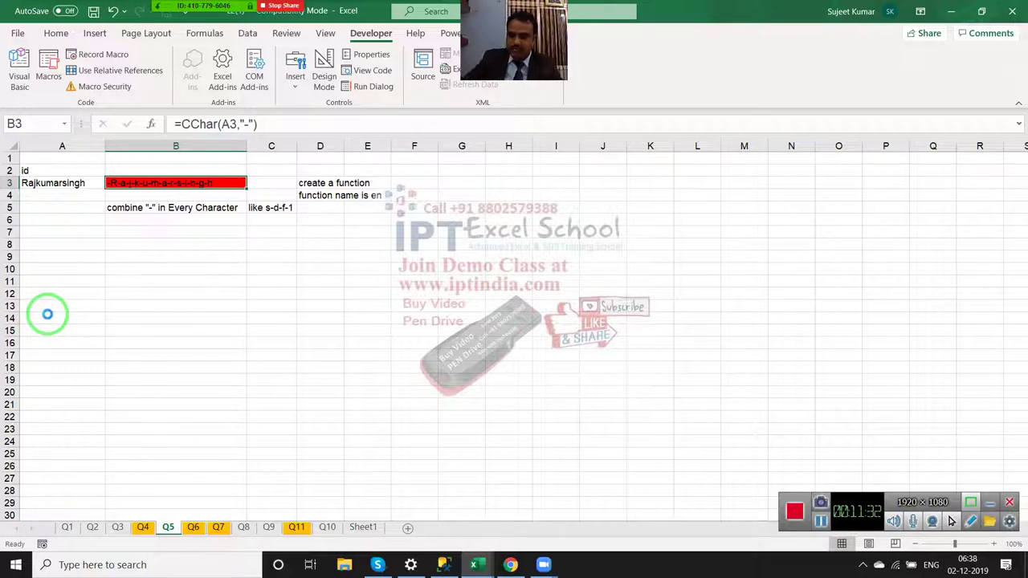
- Start a new workbook and enter a sample name in A1
{"action": "key", "text": "ctrl+n"}
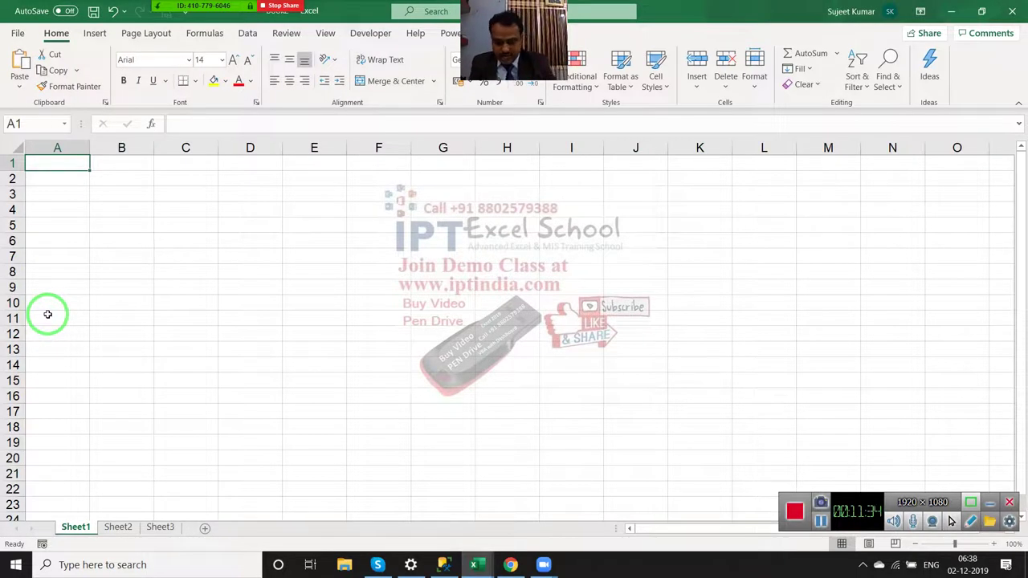
{"action": "type", "text": "Puja"}
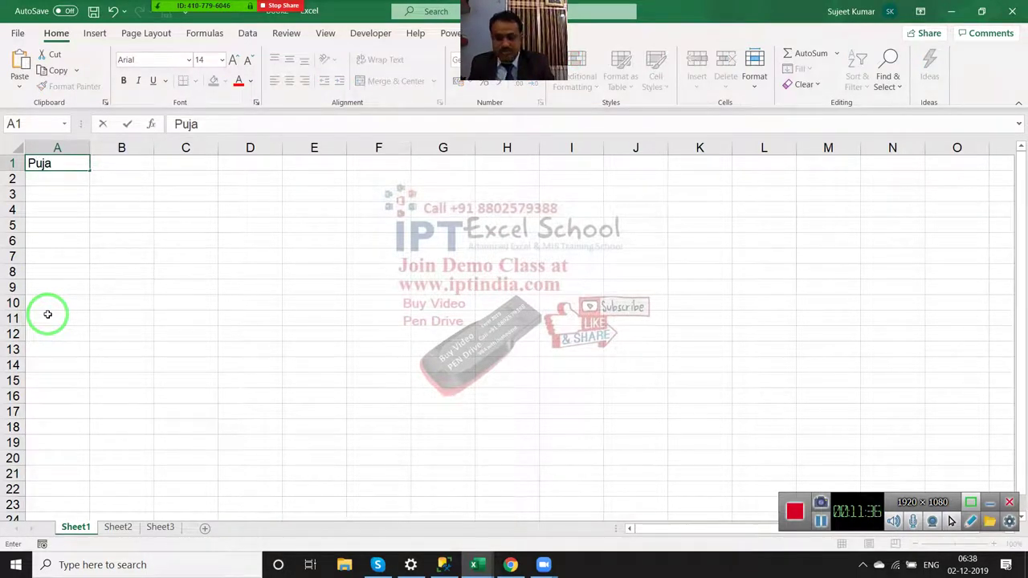
{"action": "key", "text": "Return"}
{"action": "key", "text": "Up"}
{"action": "key", "text": "Right"}
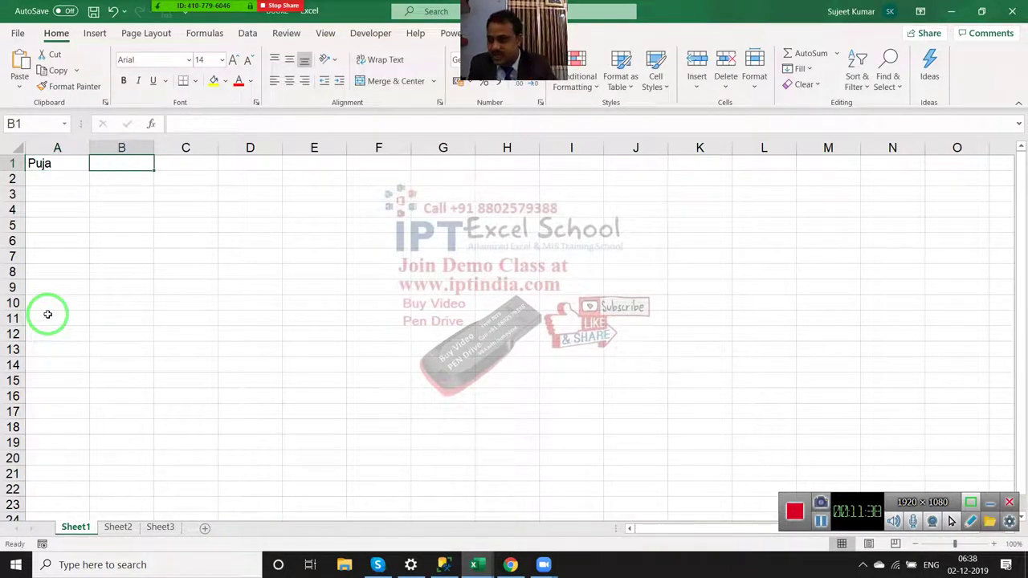
- Enter =cchar(A1,"-") in B1, get #NAME?, then delete the formula
{"action": "type", "text": "="}
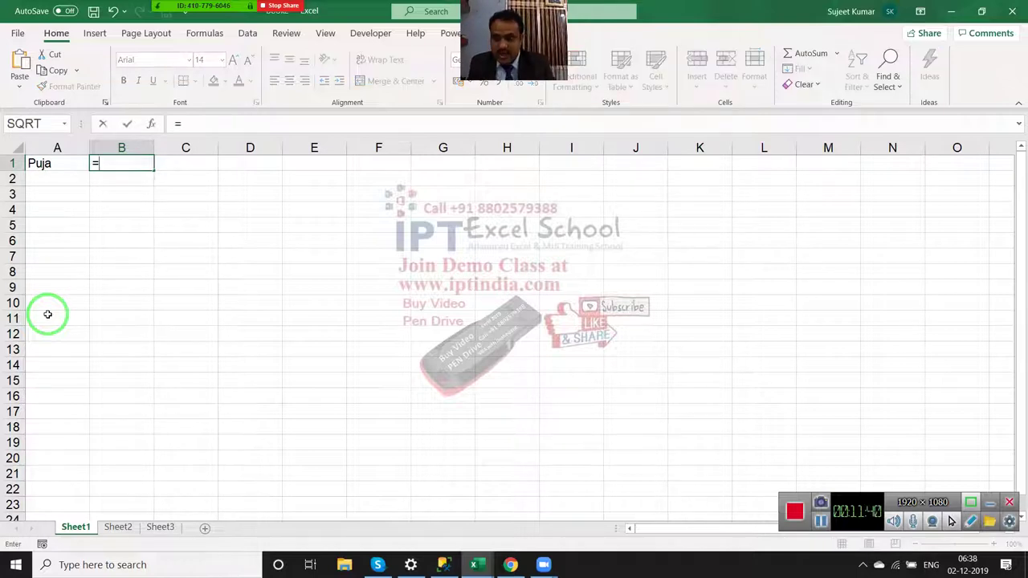
{"action": "type", "text": "c"}
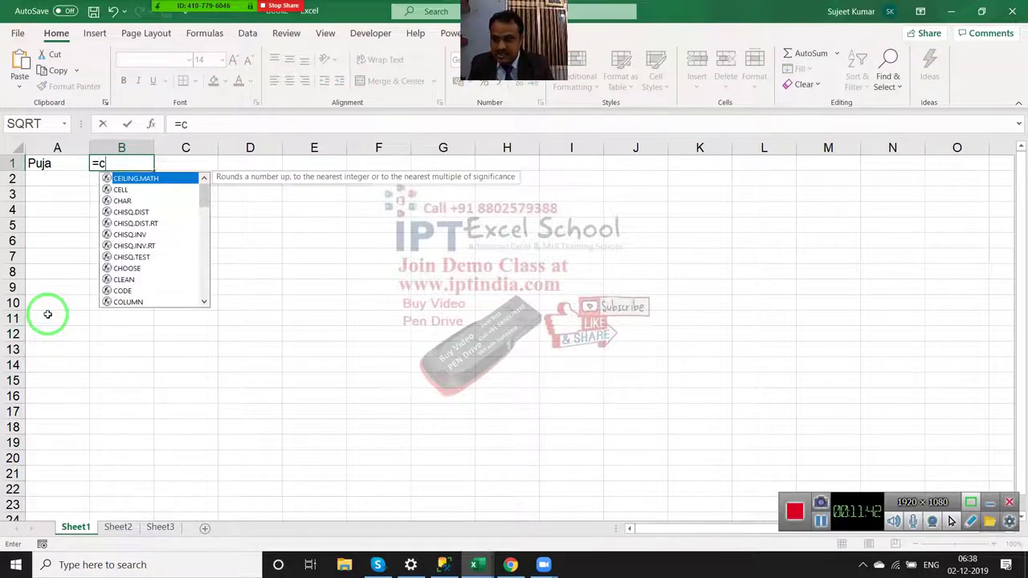
{"action": "type", "text": "c"}
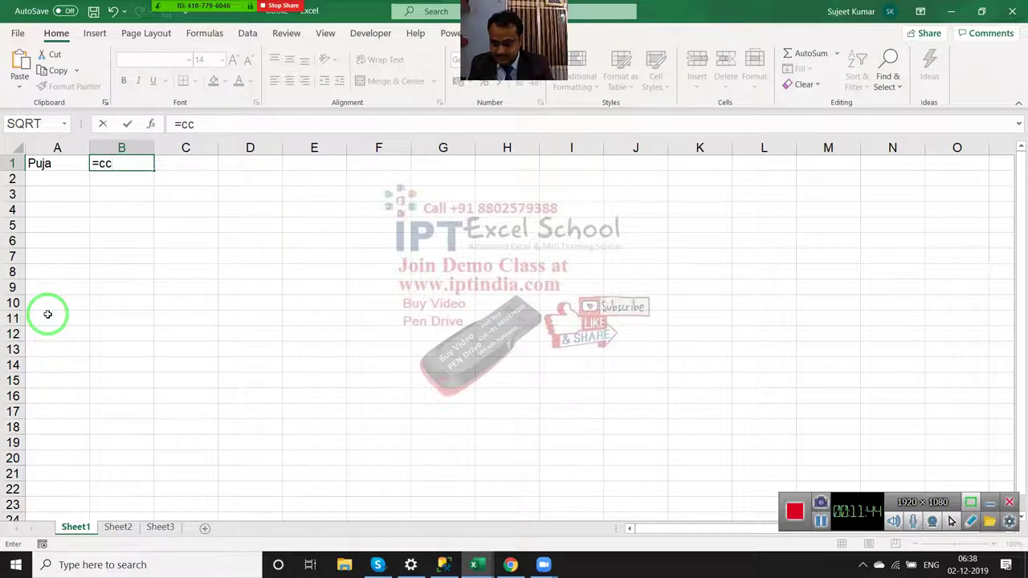
{"action": "type", "text": "har("}
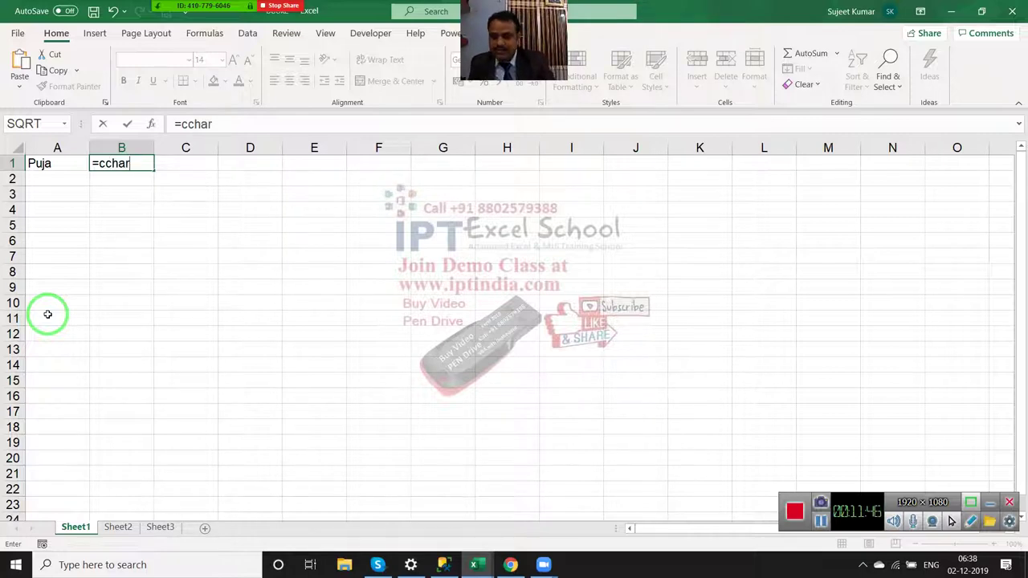
{"action": "left_click", "coordinate": [43, 163]}
{"action": "type", "text": ","}
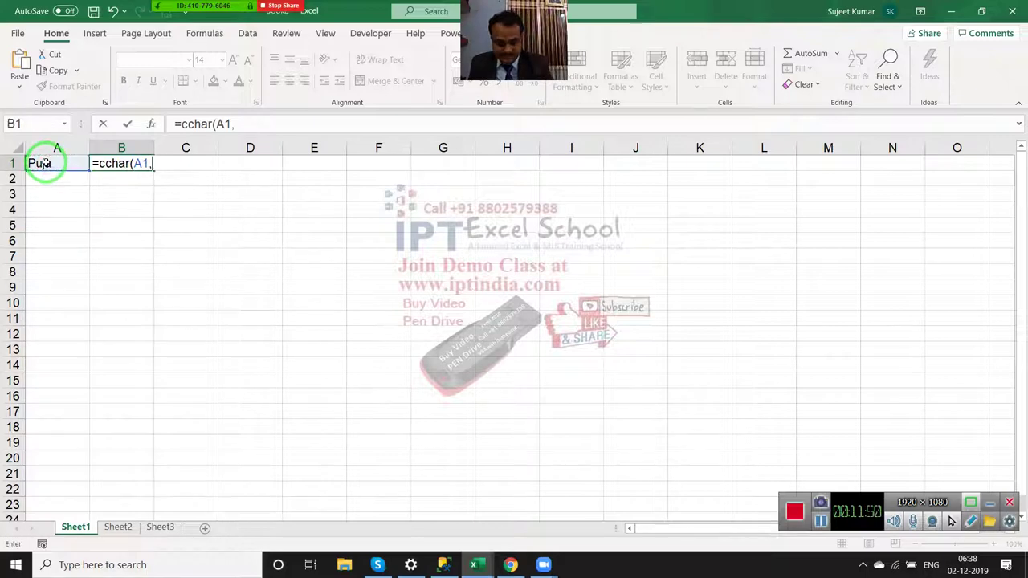
{"action": "type", "text": "\"-\")"}
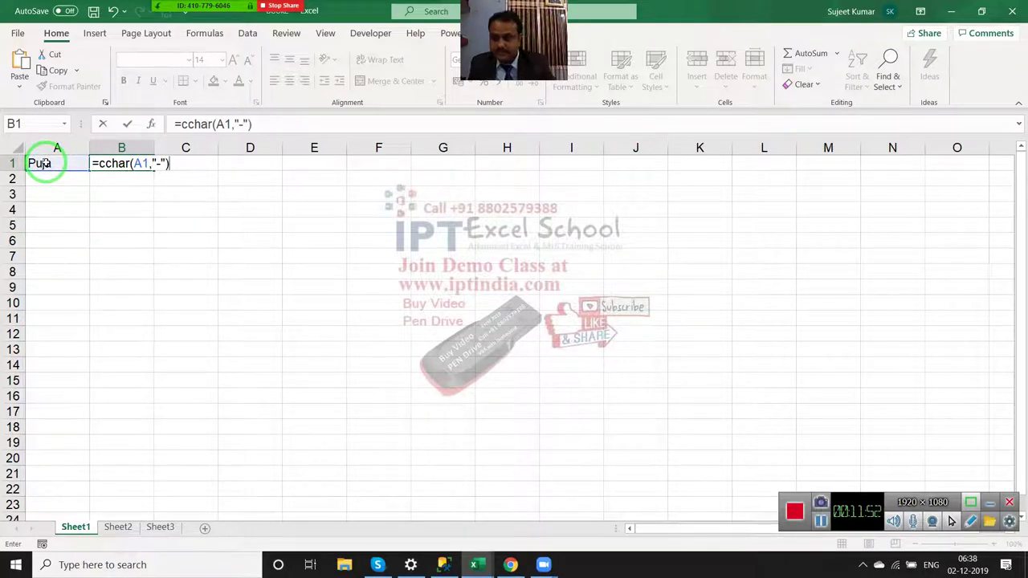
{"action": "key", "text": "Return"}
{"action": "key", "text": "Up"}
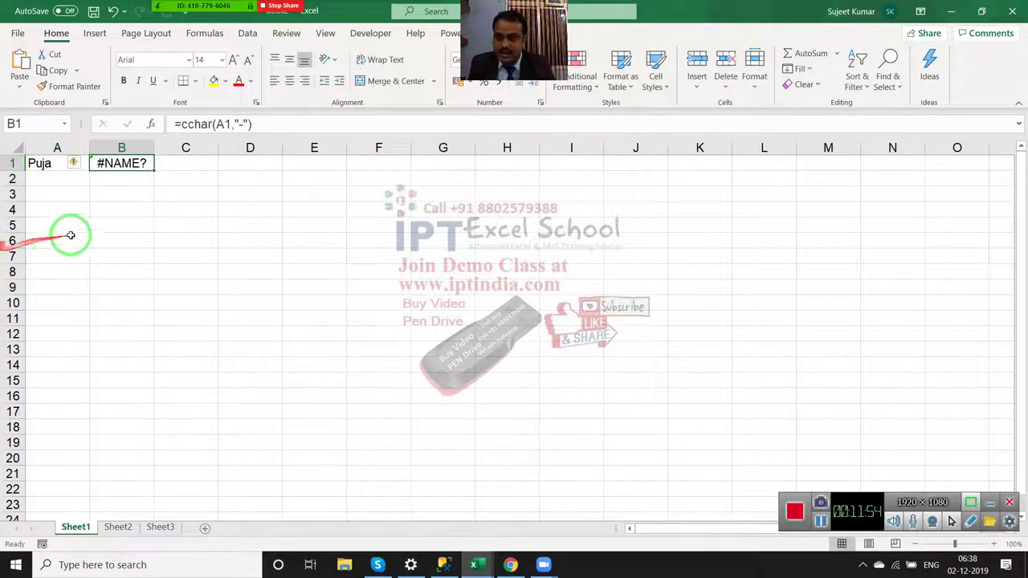
{"action": "double_click", "coordinate": [107, 164]}
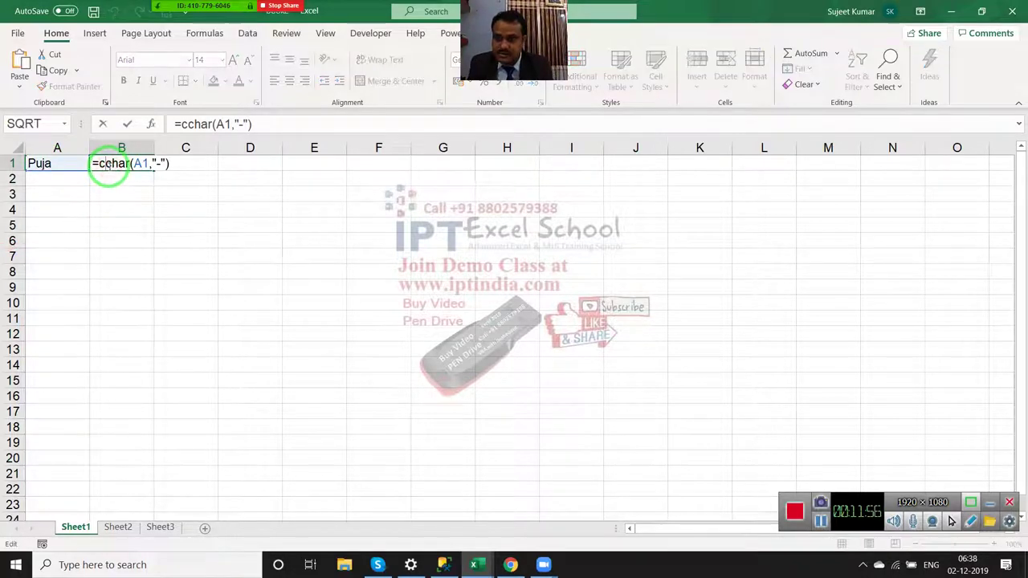
{"action": "key", "text": "Return"}
{"action": "left_click", "coordinate": [107, 164]}
{"action": "key", "text": "Delete"}
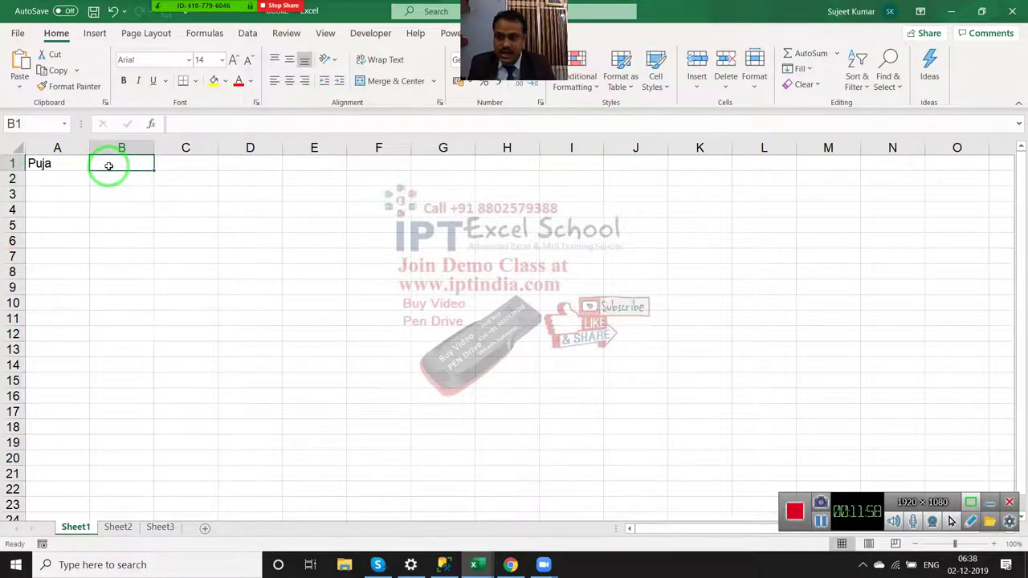
{"action": "left_click", "coordinate": [151, 123]}
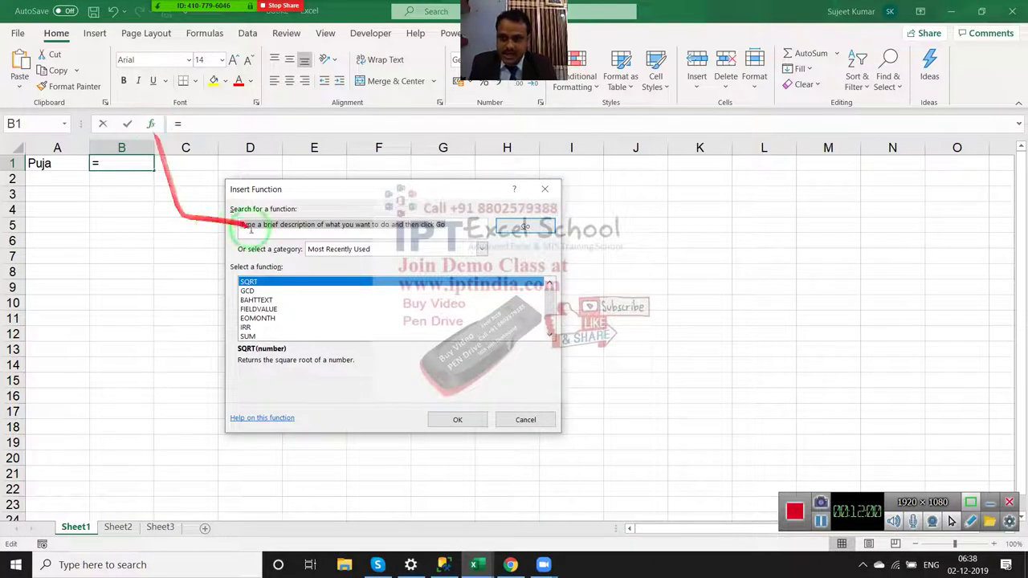
{"action": "left_click", "coordinate": [346, 250]}
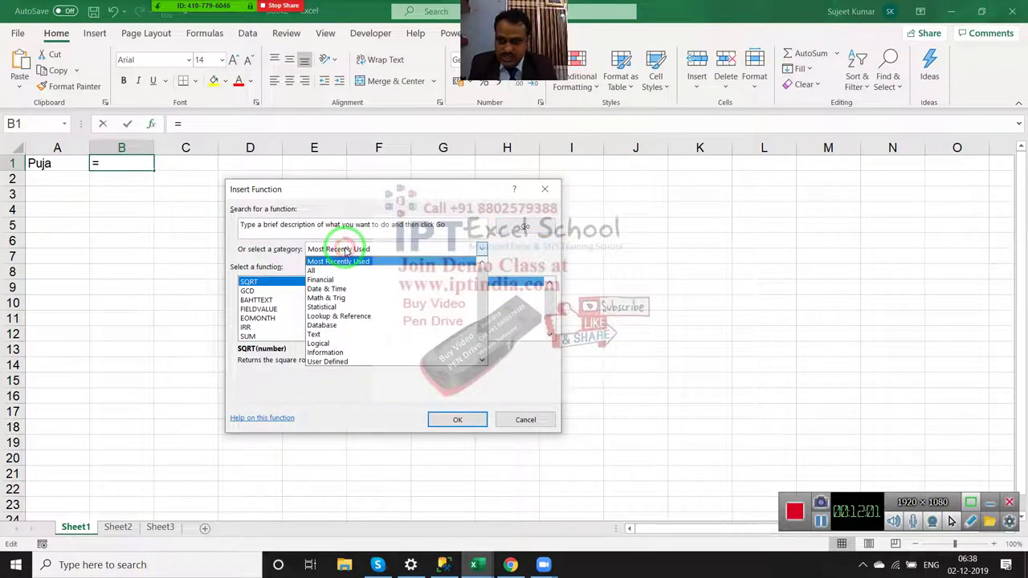
{"action": "left_click", "coordinate": [337, 361]}
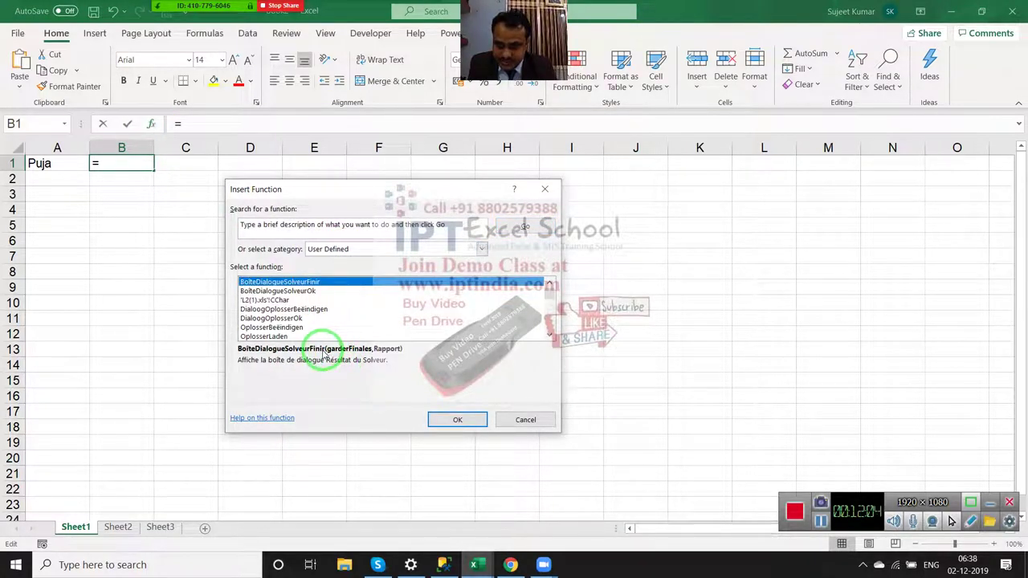
{"action": "key", "text": "Down"}
{"action": "key", "text": "Down"}
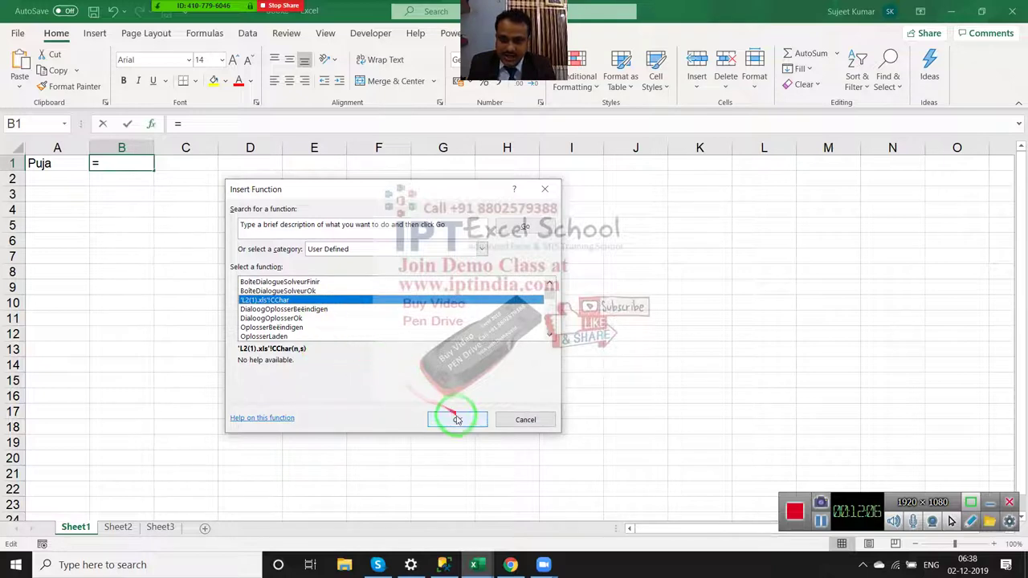
{"action": "left_click", "coordinate": [457, 419]}
{"action": "left_click", "coordinate": [50, 163]}
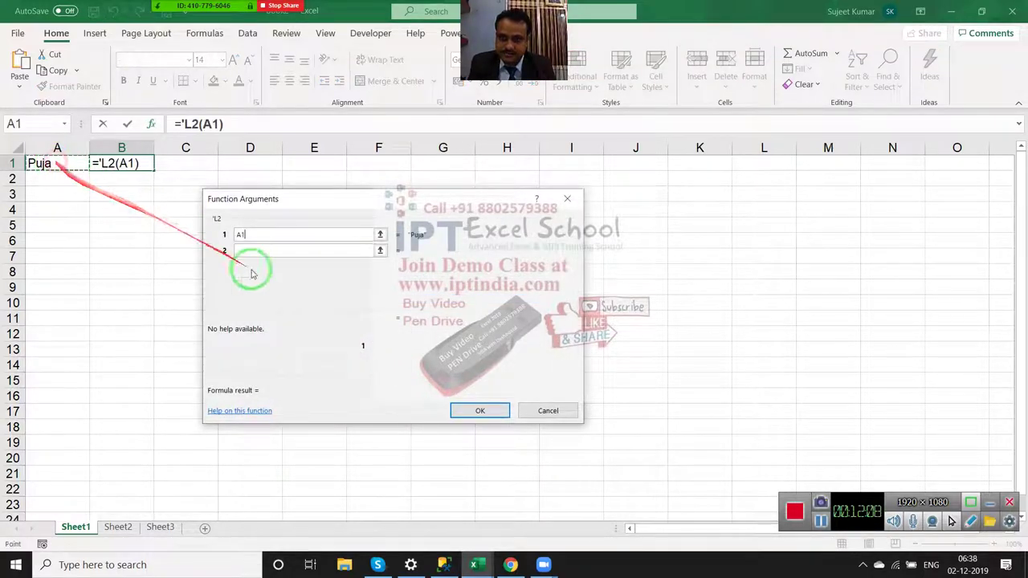
{"action": "left_click", "coordinate": [303, 254]}
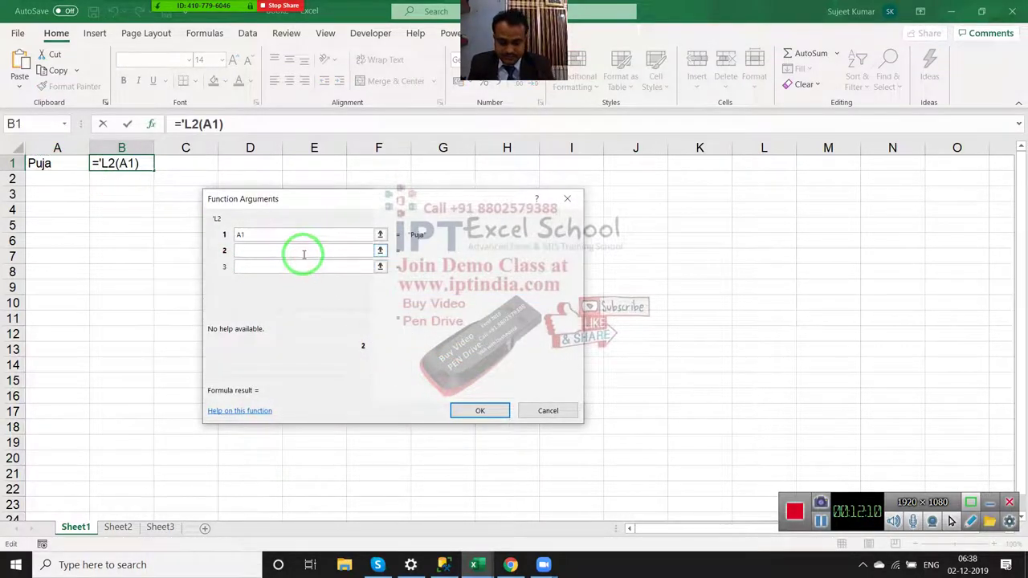
{"action": "type", "text": "-"}
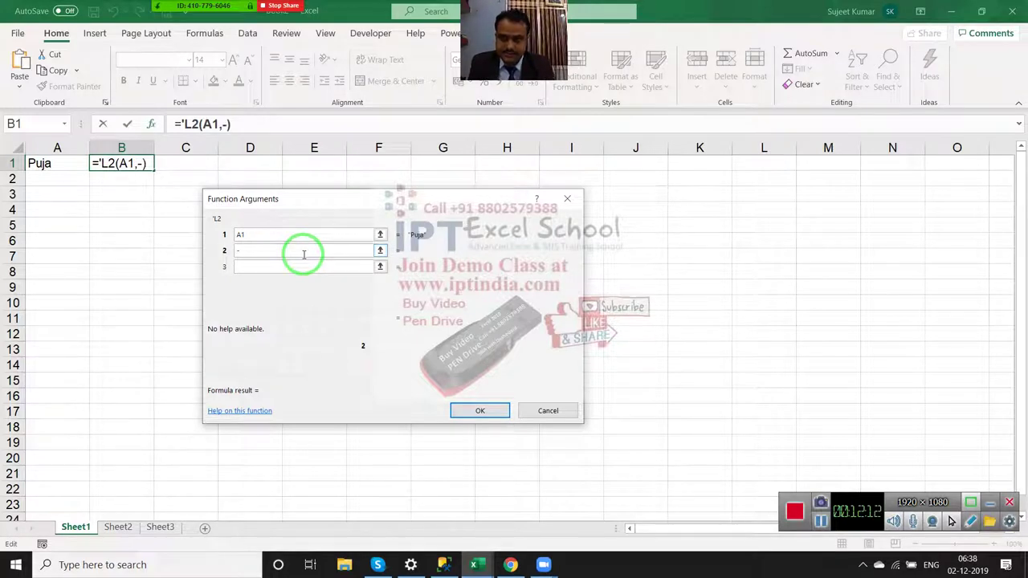
{"action": "left_click", "coordinate": [493, 411]}
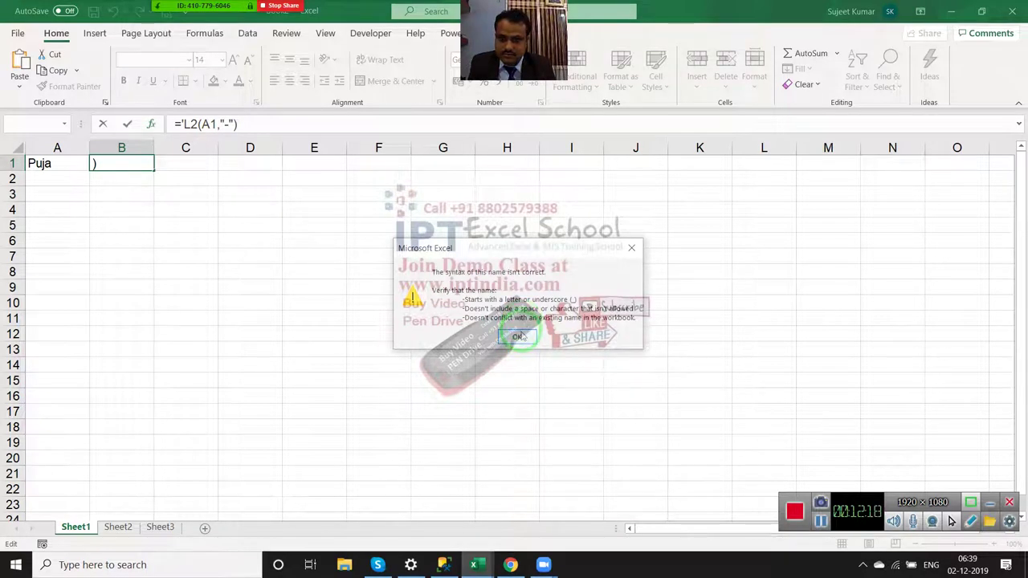
{"action": "left_click", "coordinate": [518, 335]}
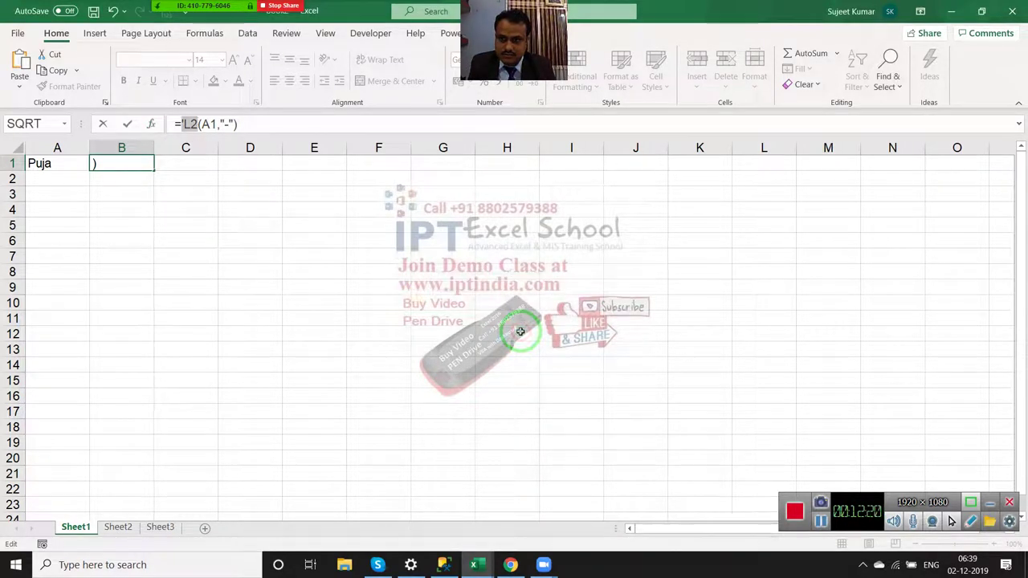
{"action": "key", "text": "Escape"}
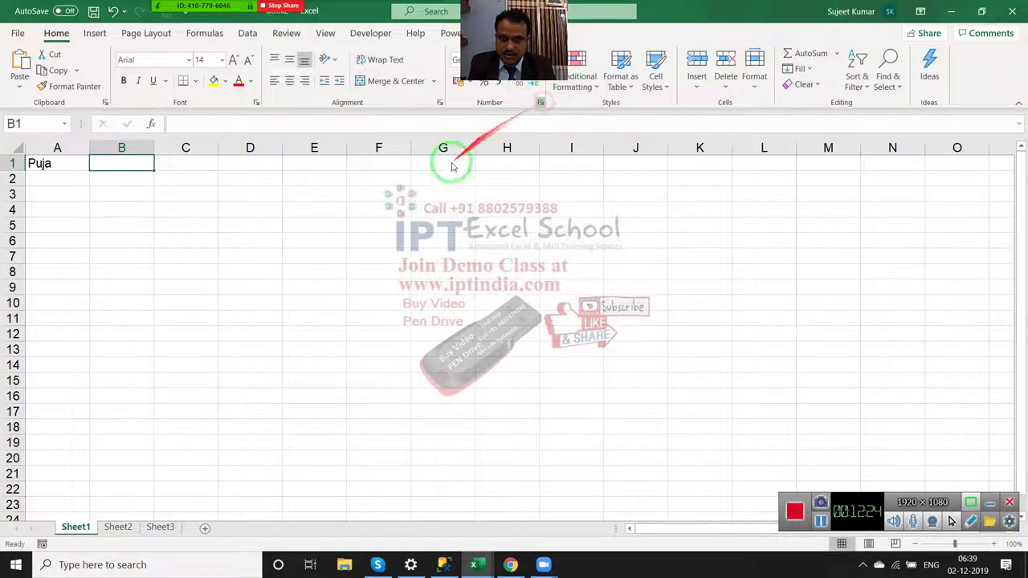
- Insert the User Defined function 'L2(1).xls'!CChar into B1 via Insert Function
{"action": "left_click", "coordinate": [540, 103]}
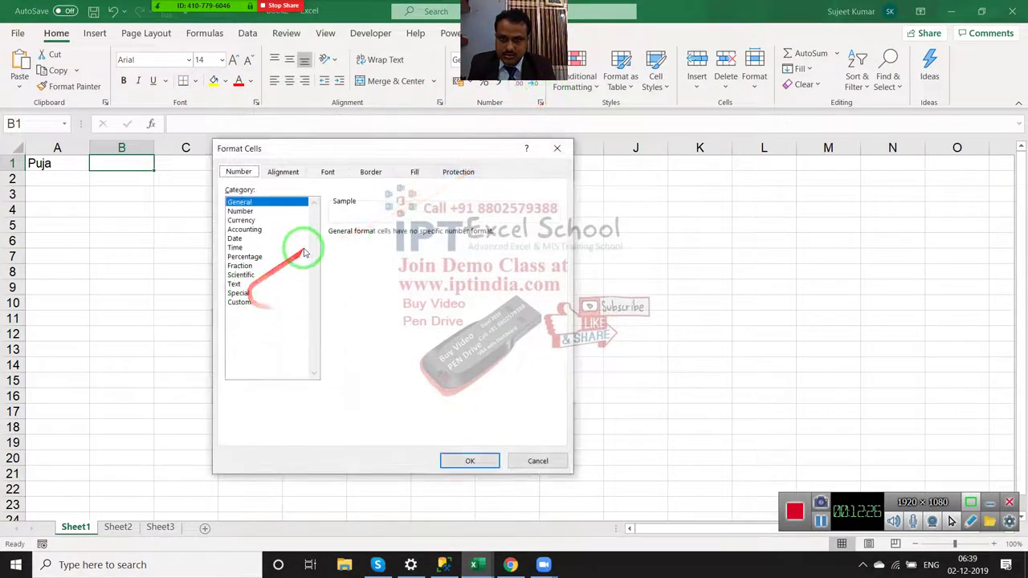
{"action": "key", "text": "Escape"}
{"action": "left_click", "coordinate": [152, 124]}
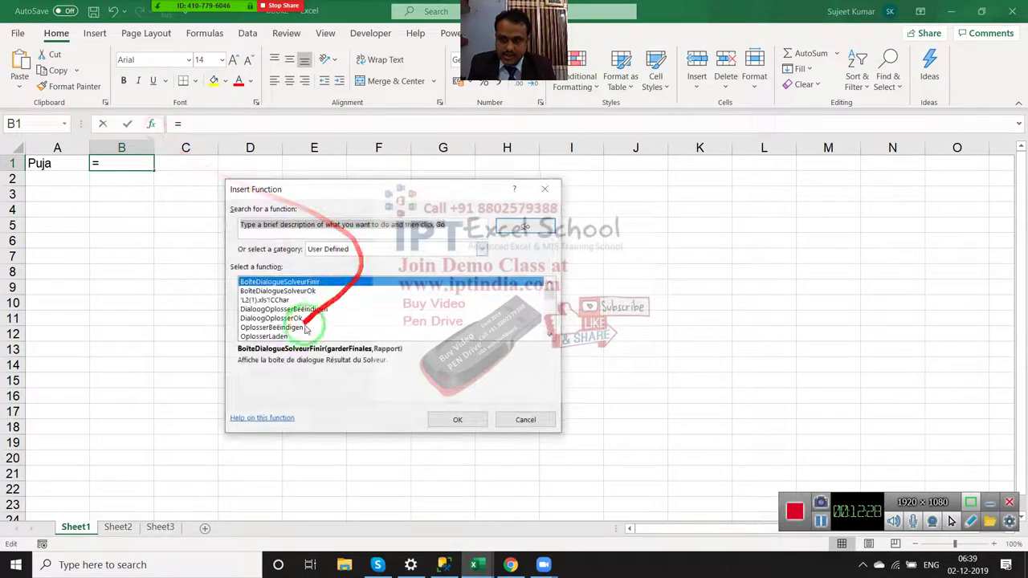
{"action": "left_click", "coordinate": [428, 250]}
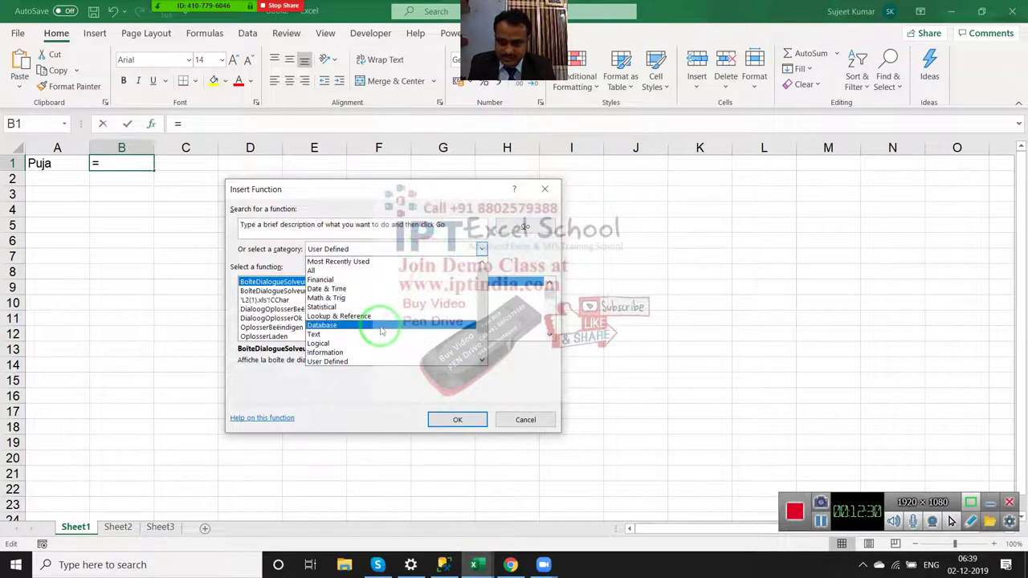
{"action": "scroll", "coordinate": [375, 346], "scroll_direction": "down", "scroll_amount": 2}
{"action": "scroll", "coordinate": [375, 346], "scroll_direction": "down", "scroll_amount": 1}
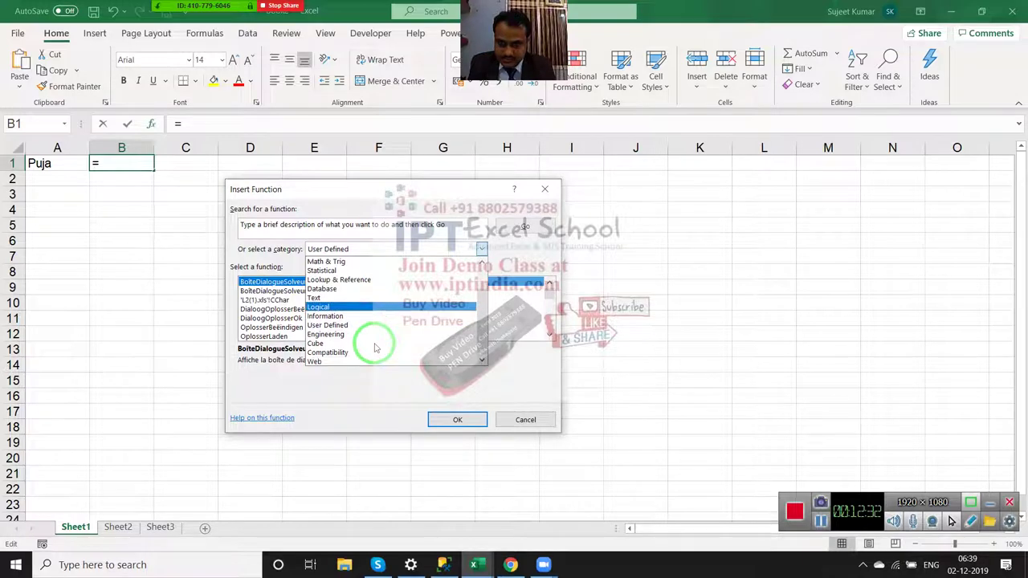
{"action": "scroll", "coordinate": [375, 347], "scroll_direction": "down", "scroll_amount": 1}
{"action": "left_click", "coordinate": [248, 306]}
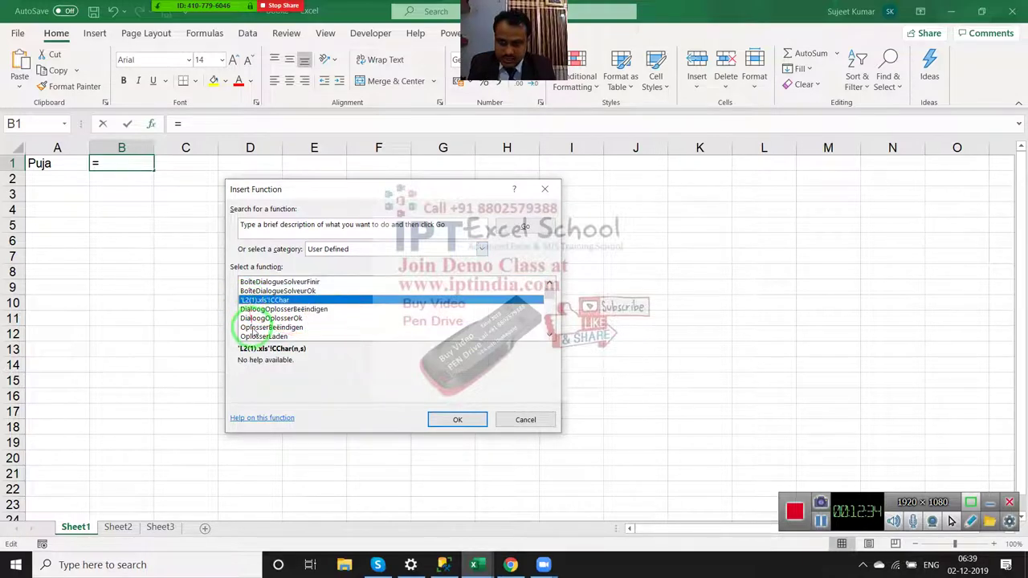
{"action": "left_click", "coordinate": [262, 300]}
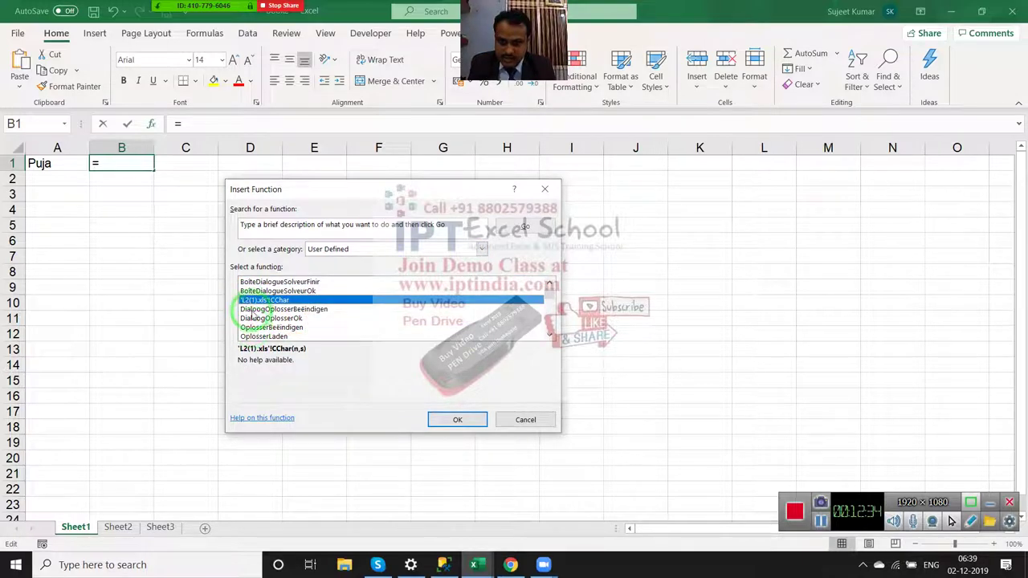
{"action": "left_click", "coordinate": [454, 420]}
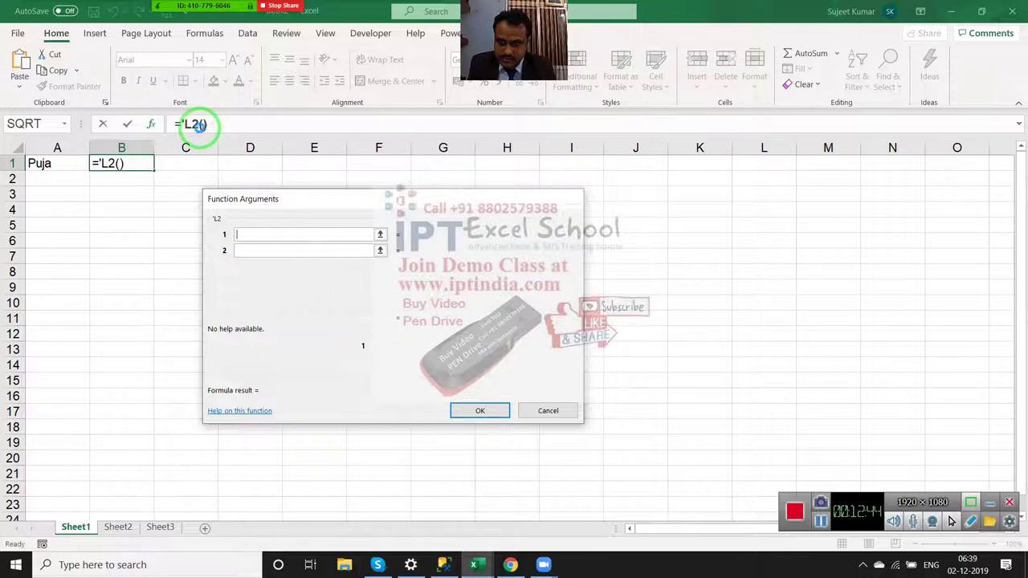
- Discard the ='L2() entry and view the Custom number format codes in Format Cells
{"action": "key", "text": "Escape"}
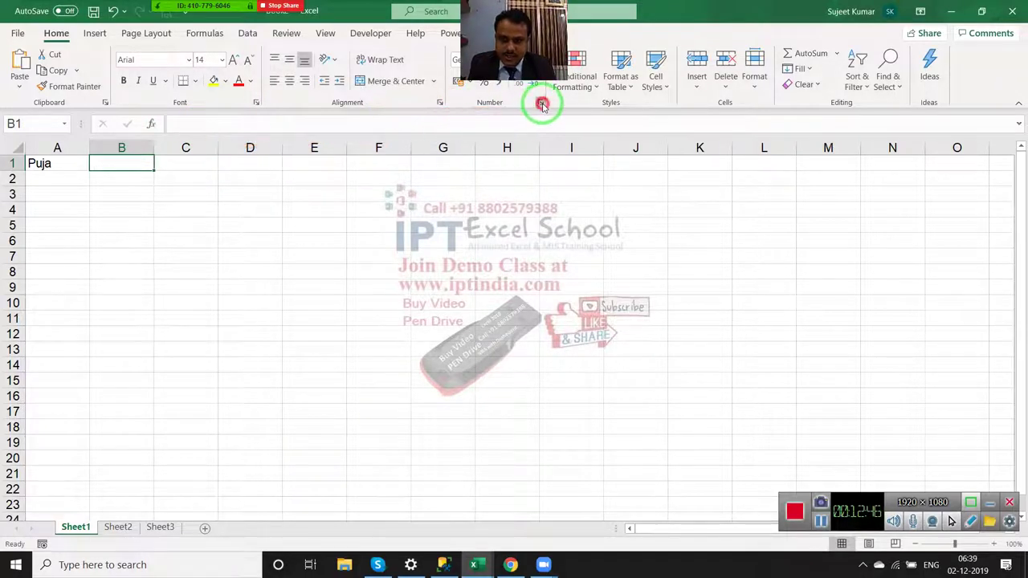
{"action": "left_click", "coordinate": [541, 104]}
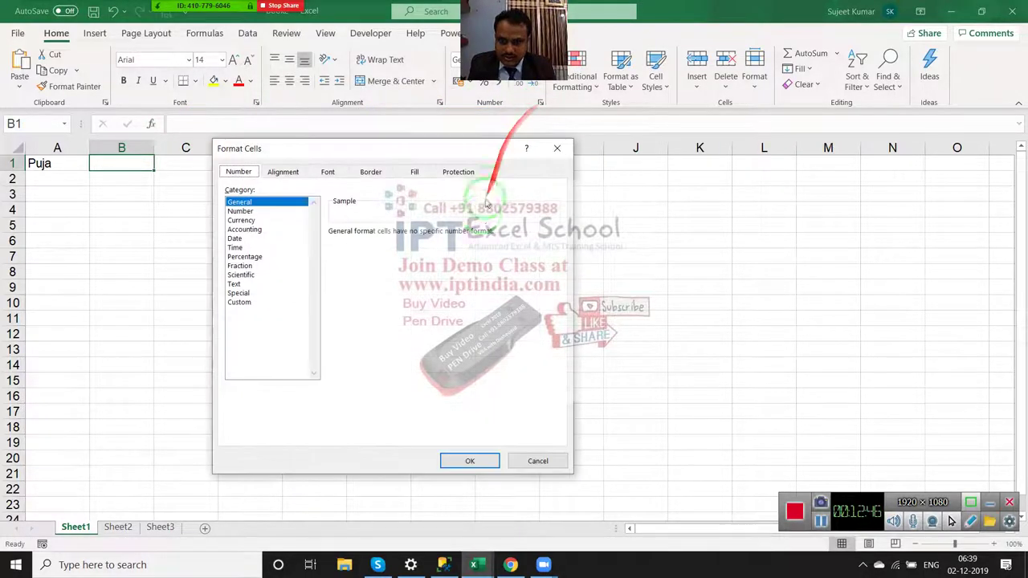
{"action": "left_click", "coordinate": [239, 303]}
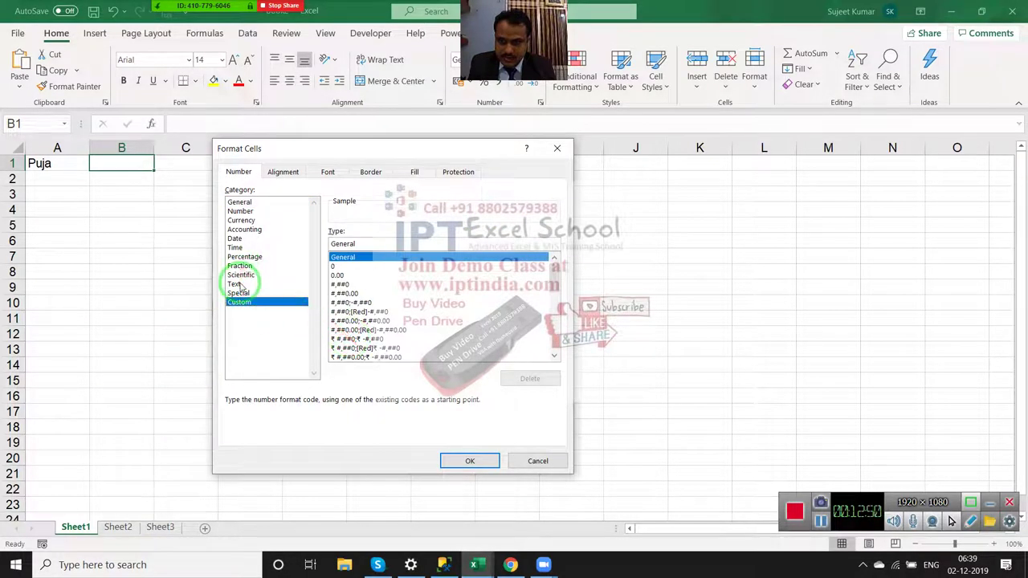
{"action": "key", "text": "Escape"}
{"action": "left_click", "coordinate": [151, 123]}
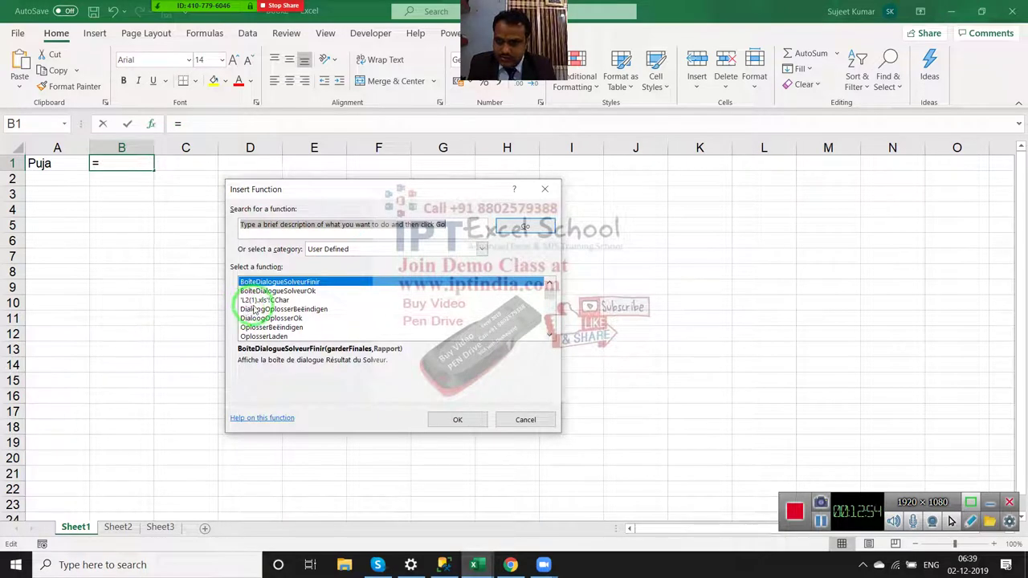
- Try inserting 'L2(1).xls'!CChar into B1, cancel it, and list the open Excel windows
{"action": "left_click", "coordinate": [277, 301]}
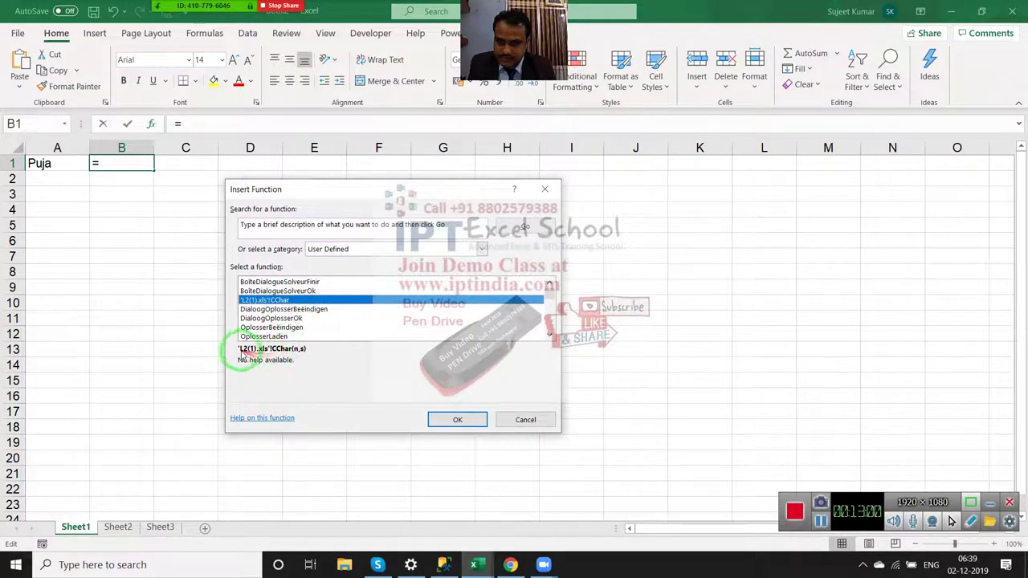
{"action": "left_click", "coordinate": [313, 302]}
{"action": "double_click", "coordinate": [312, 302]}
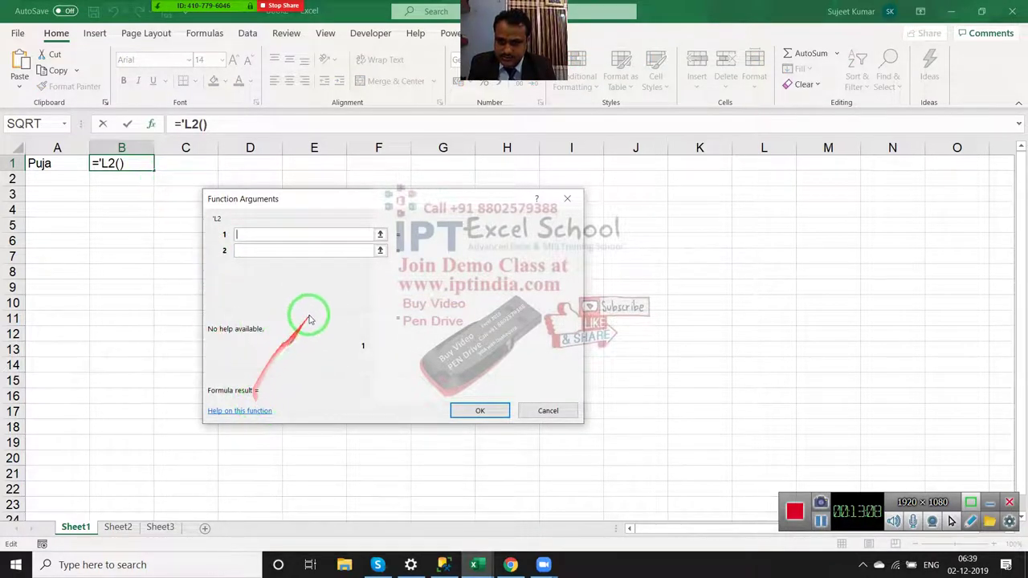
{"action": "key", "text": "Escape"}
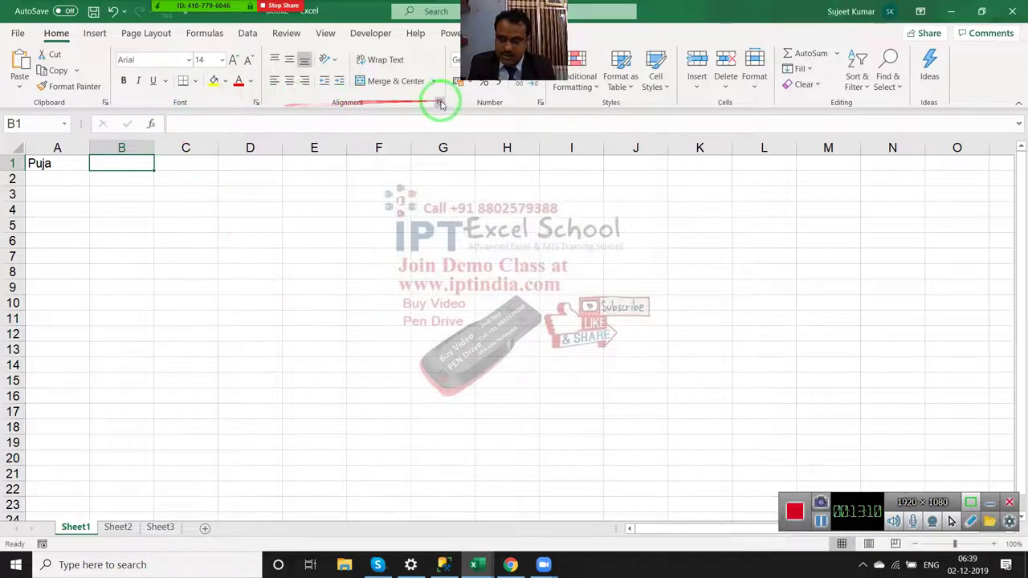
{"action": "left_click", "coordinate": [472, 565]}
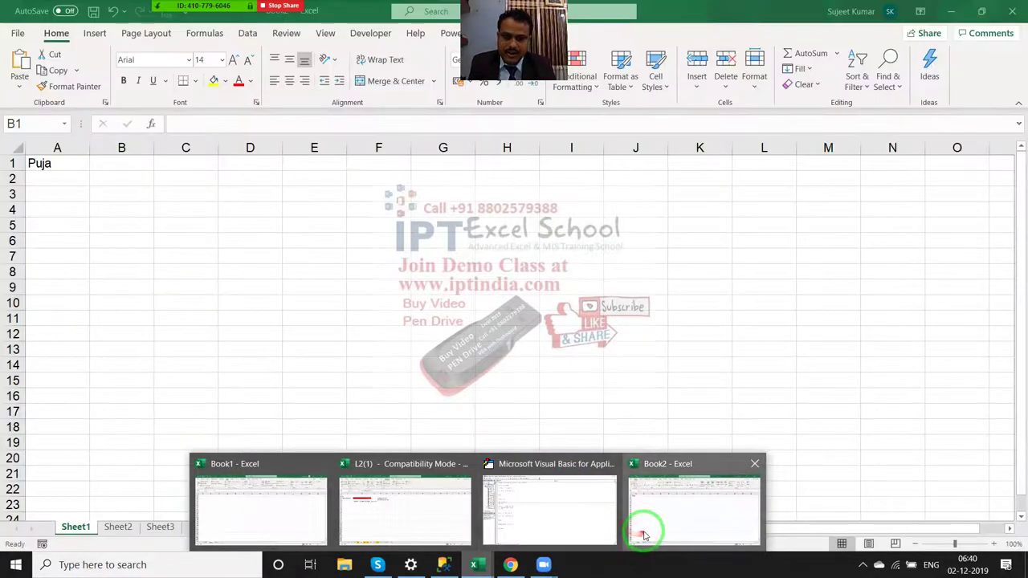
- In Book2, enter ='L2.xlsm!Cchar(A1,"-") into B1 with A1 as the text argument
{"action": "left_click", "coordinate": [644, 530]}
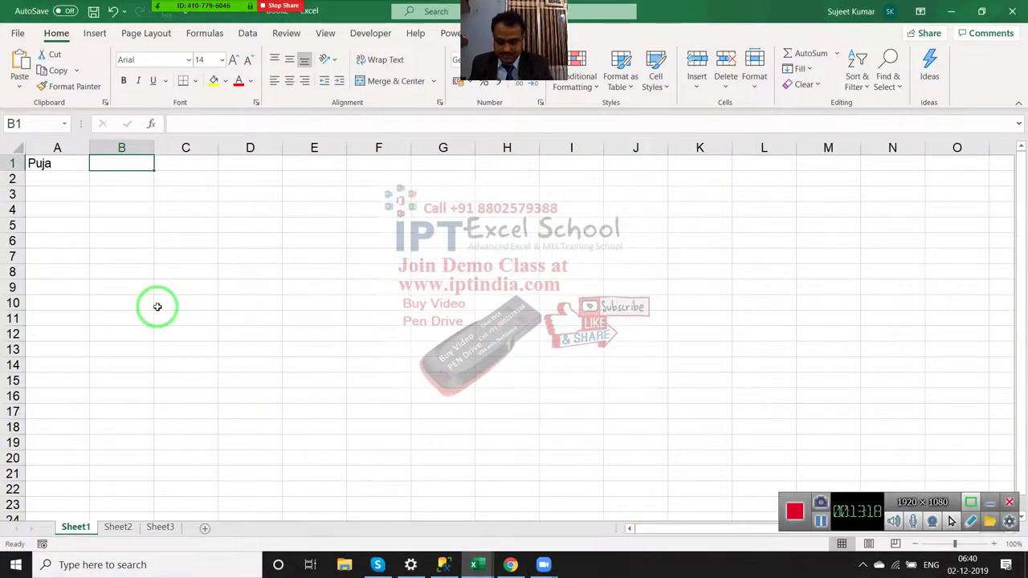
{"action": "type", "text": "="}
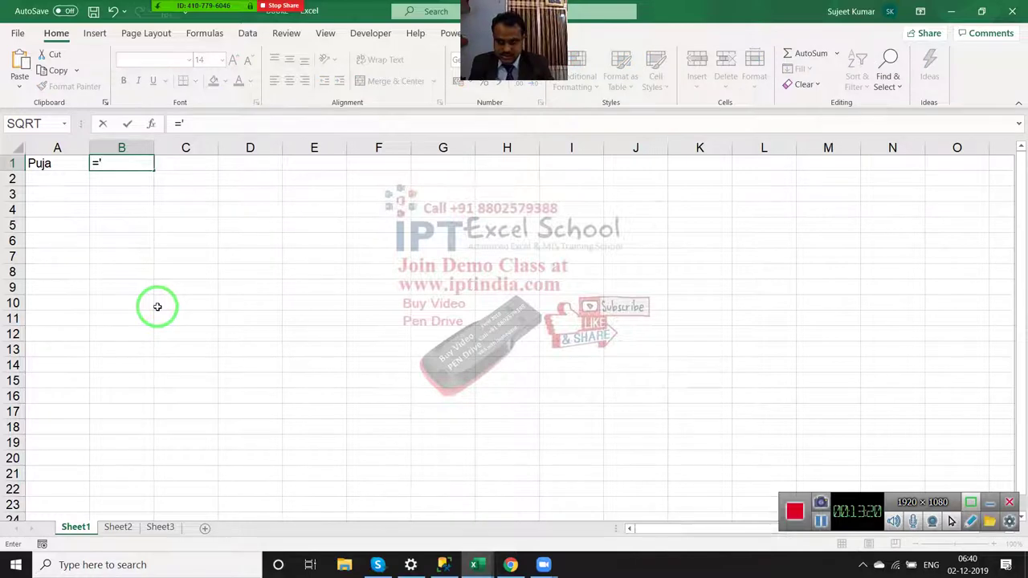
{"action": "type", "text": "Le"}
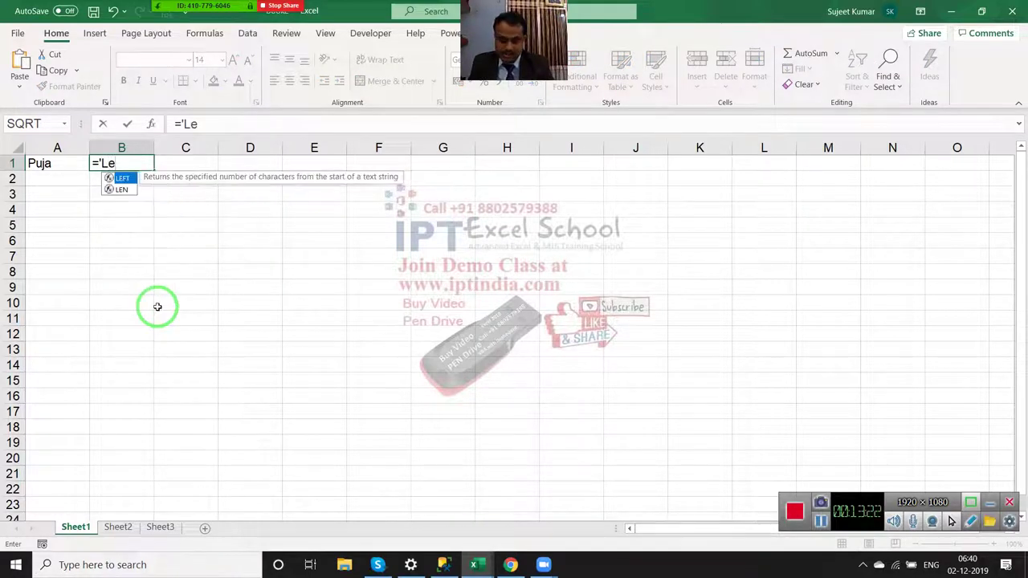
{"action": "key", "text": "BackSpace"}
{"action": "type", "text": "2.xls"}
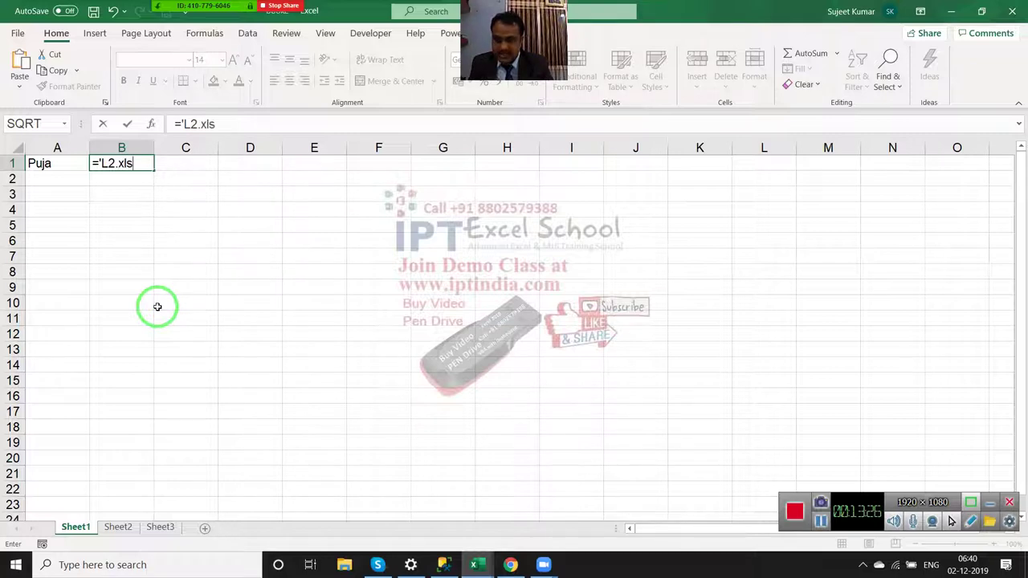
{"action": "type", "text": "m!"}
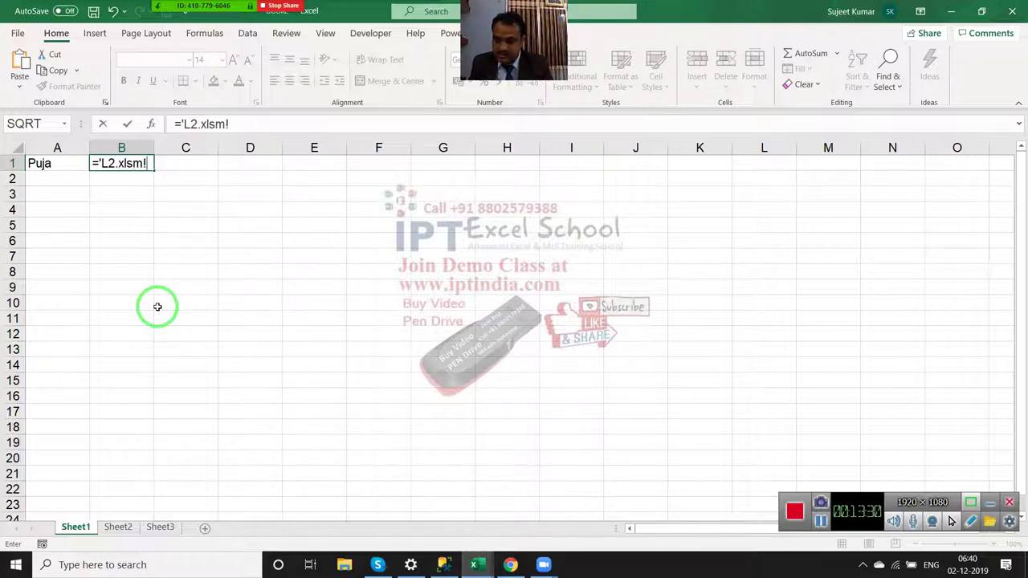
{"action": "type", "text": "C"}
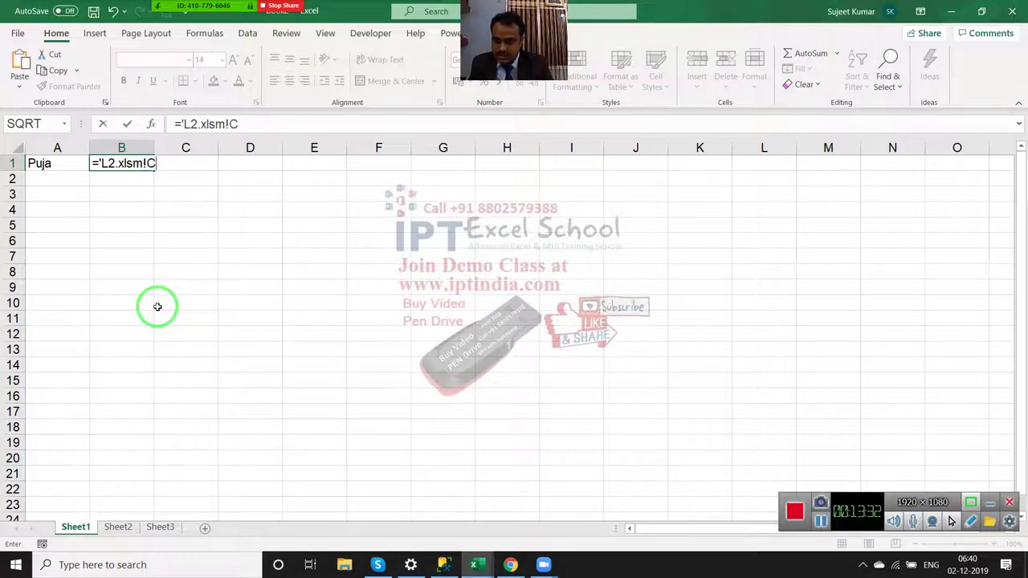
{"action": "type", "text": "har("}
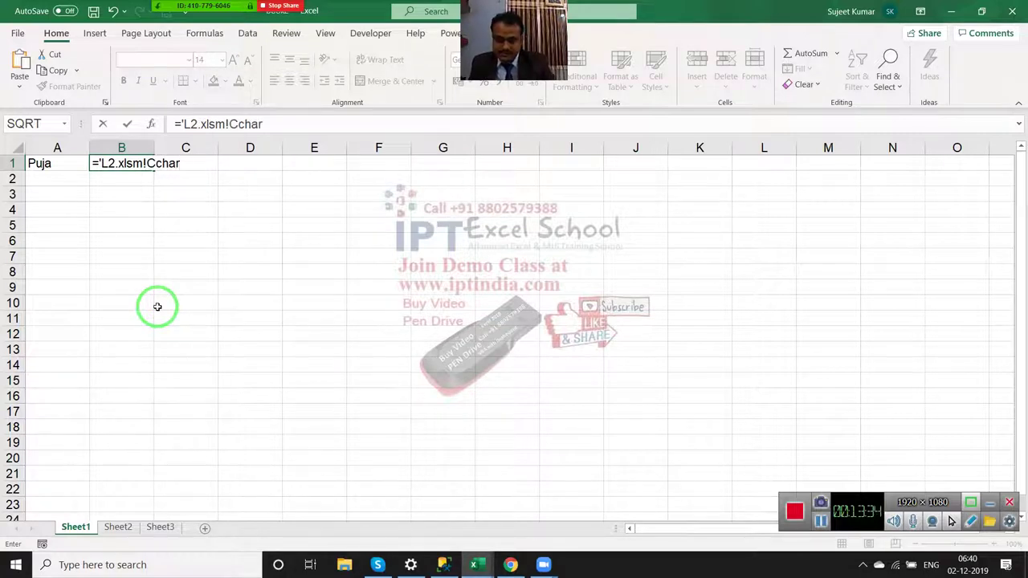
{"action": "left_click", "coordinate": [44, 163]}
{"action": "type", "text": ",\"-"}
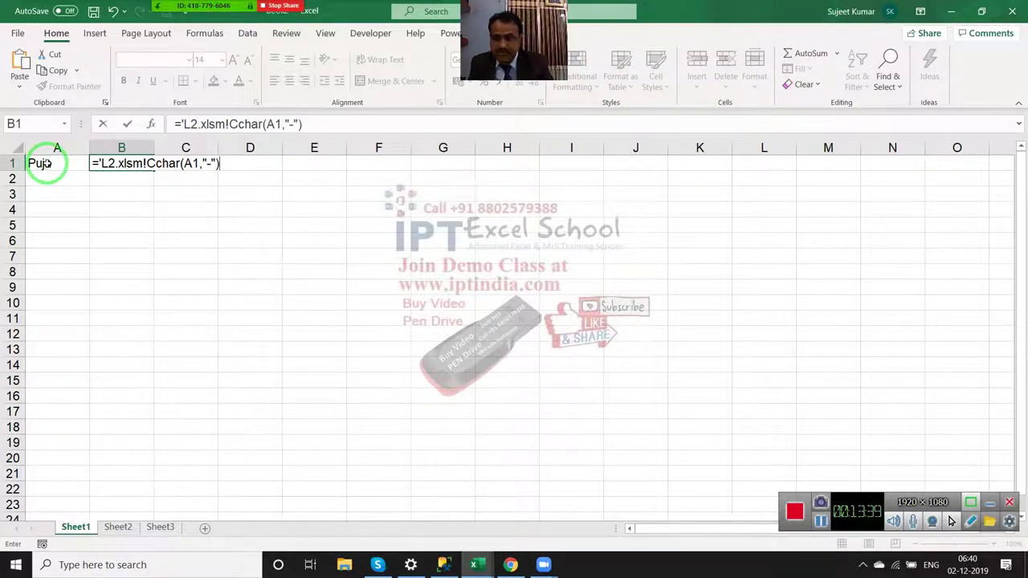
{"action": "key", "text": "Return"}
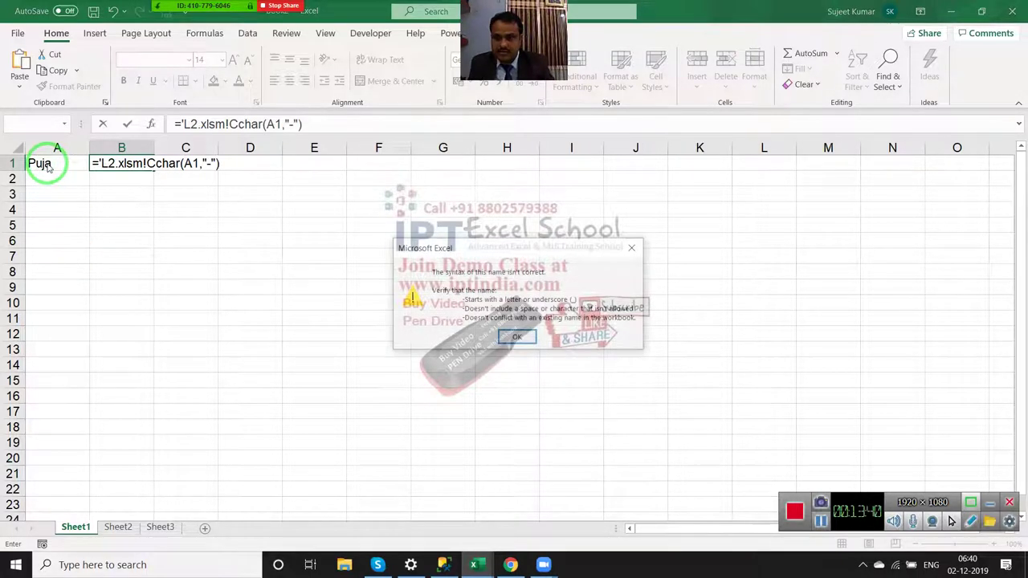
- Dismiss the name-syntax error and clear the rejected formula from B1
{"action": "key", "text": "Return"}
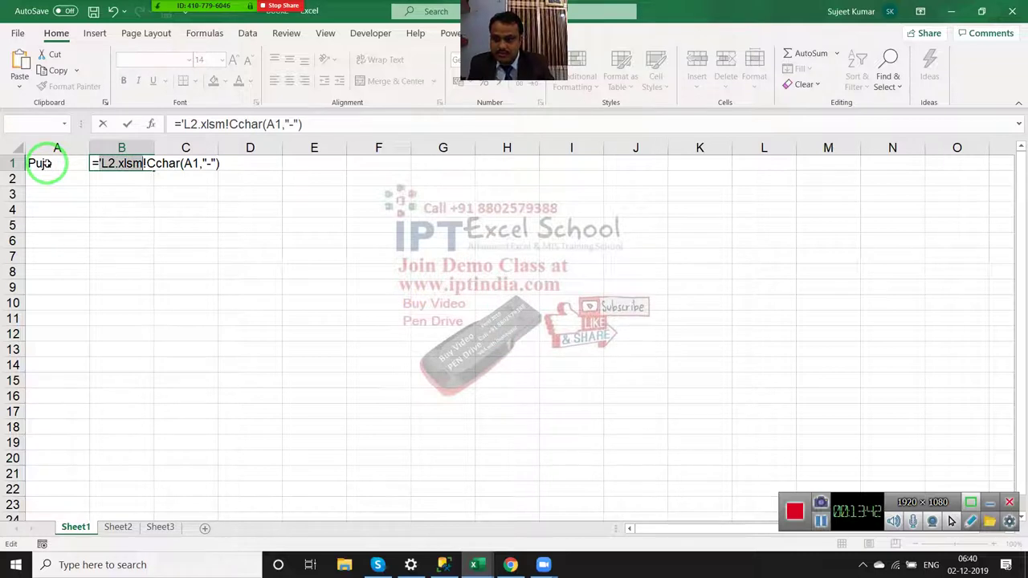
{"action": "key", "text": "Left"}
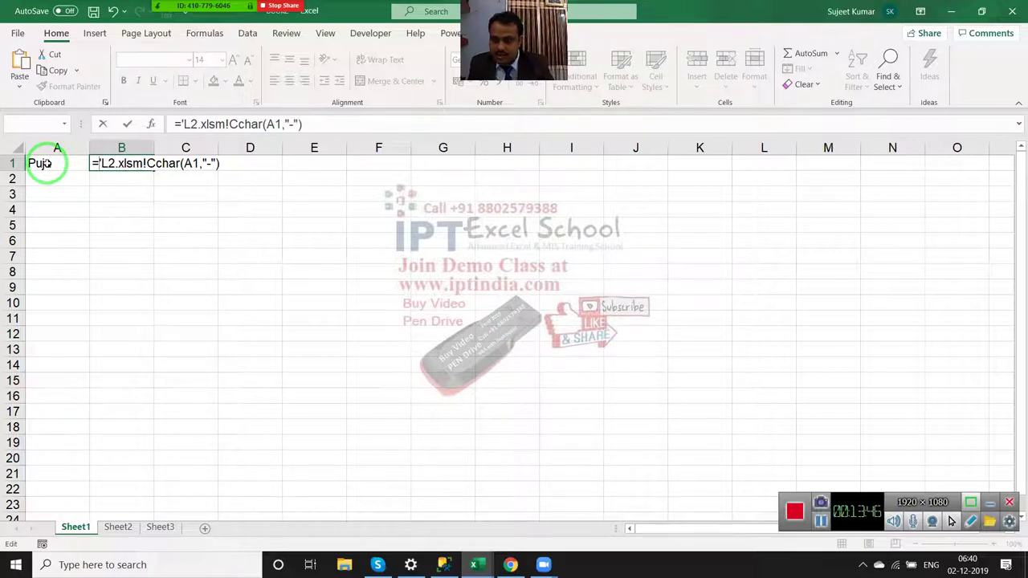
{"action": "mouse_move", "coordinate": [48, 165]}
{"action": "left_mouse_down"}
{"action": "mouse_move", "coordinate": [220, 192]}
{"action": "mouse_move", "coordinate": [81, 164]}
{"action": "left_mouse_up"}
{"action": "key", "text": "Delete"}
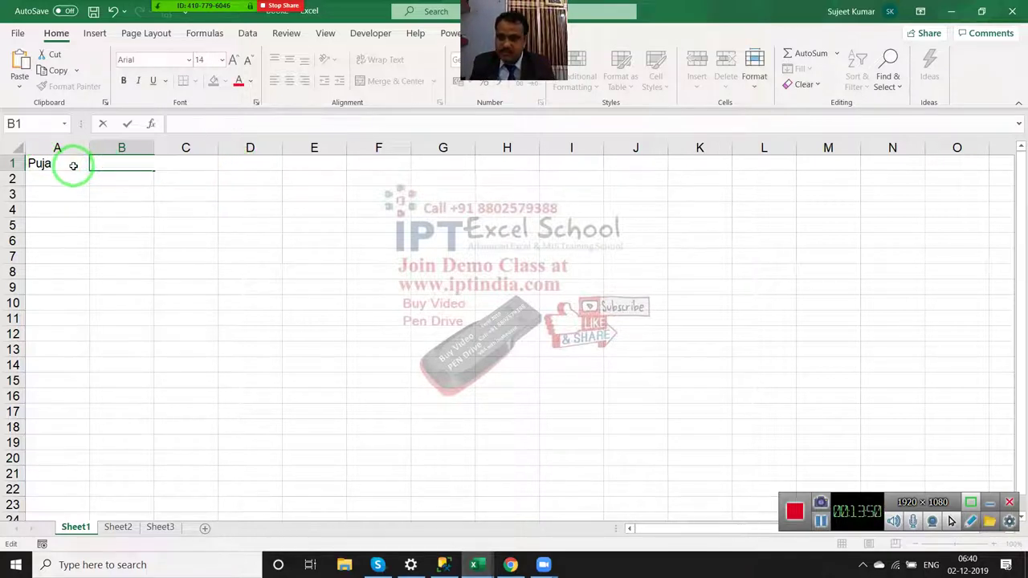
{"action": "key", "text": "Escape"}
{"action": "left_click", "coordinate": [438, 102]}
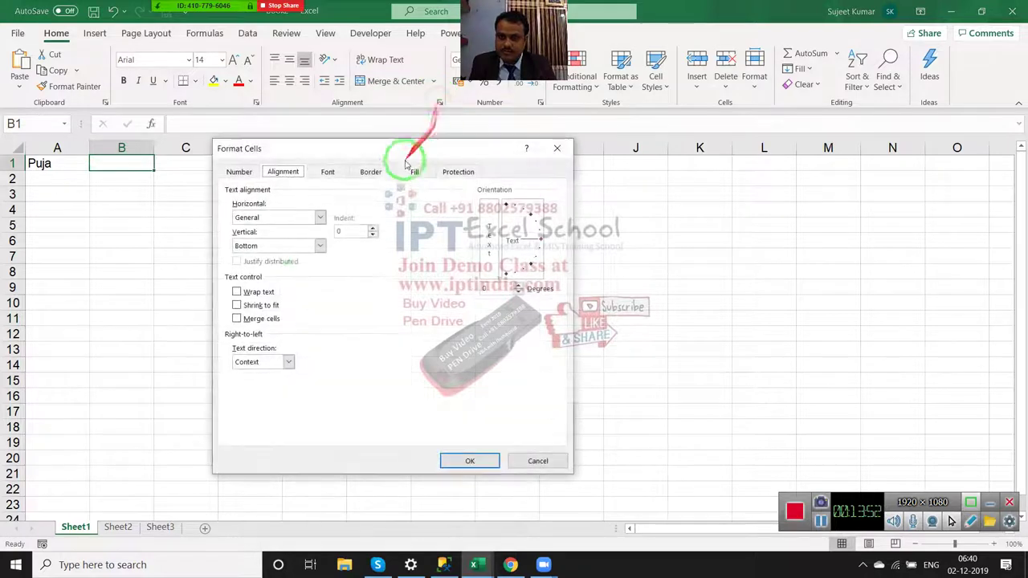
{"action": "key", "text": "Escape"}
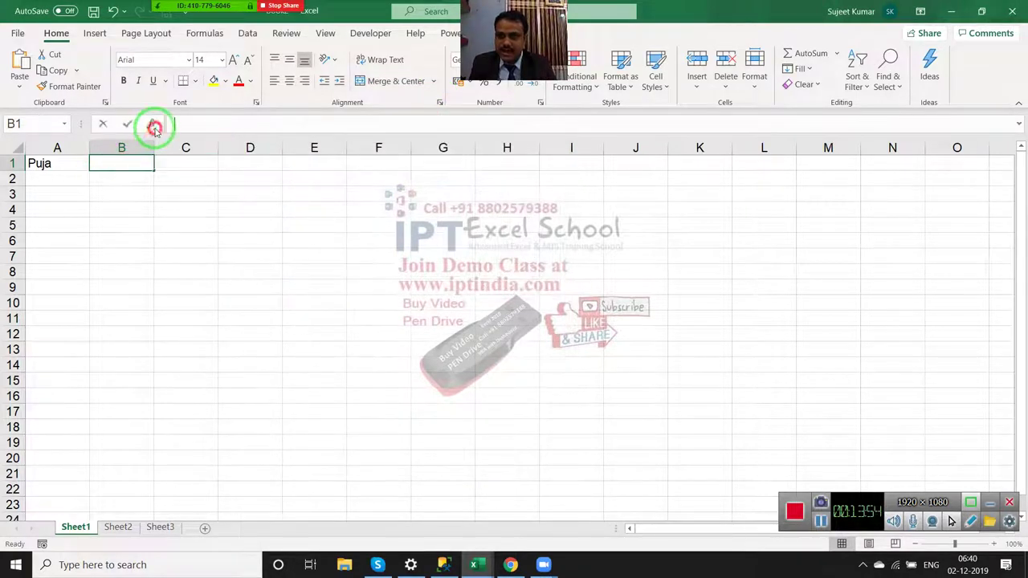
{"action": "left_click", "coordinate": [153, 126]}
{"action": "left_click", "coordinate": [267, 301]}
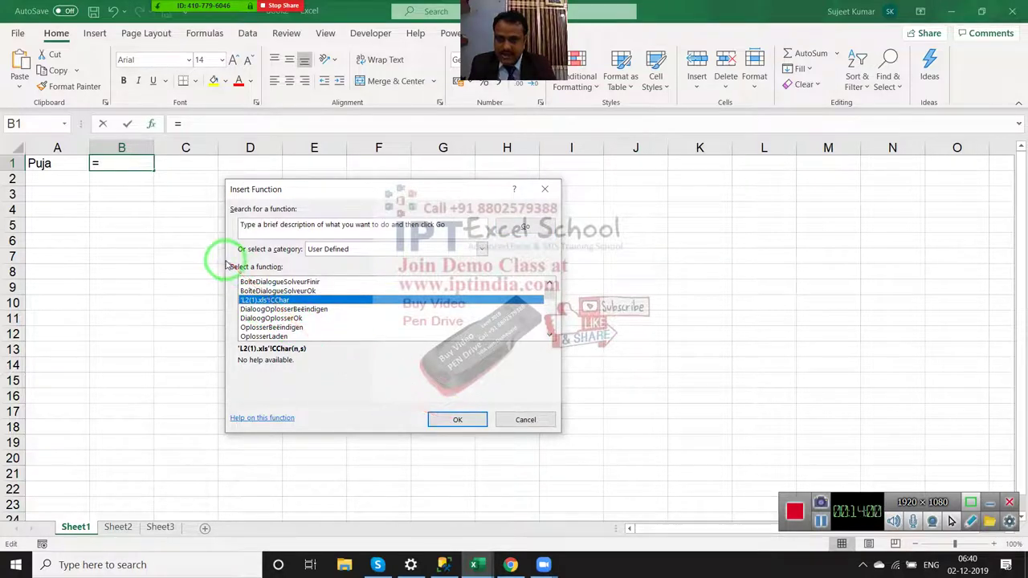
{"action": "key", "text": "Escape"}
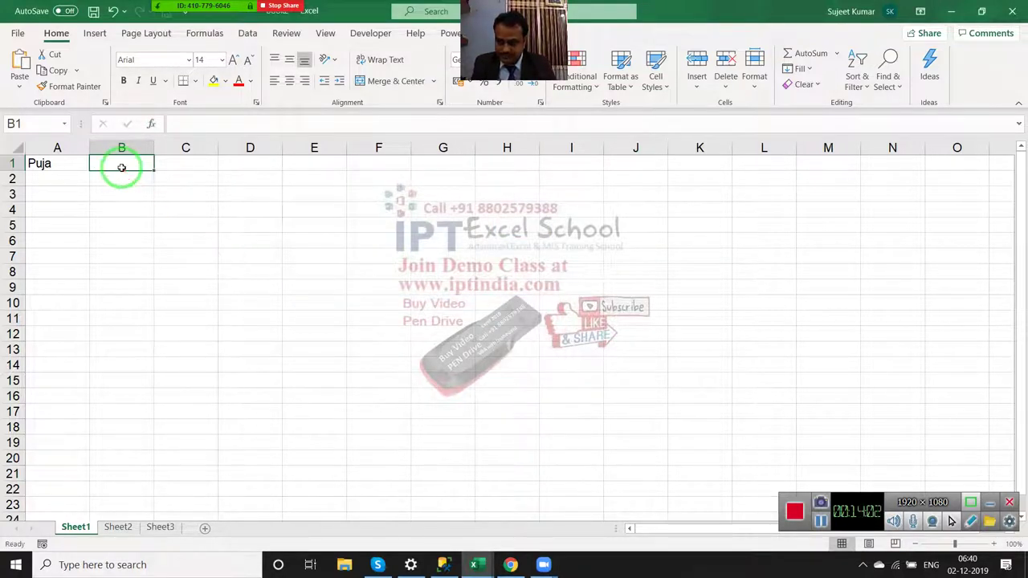
{"action": "key", "text": "ctrl+v"}
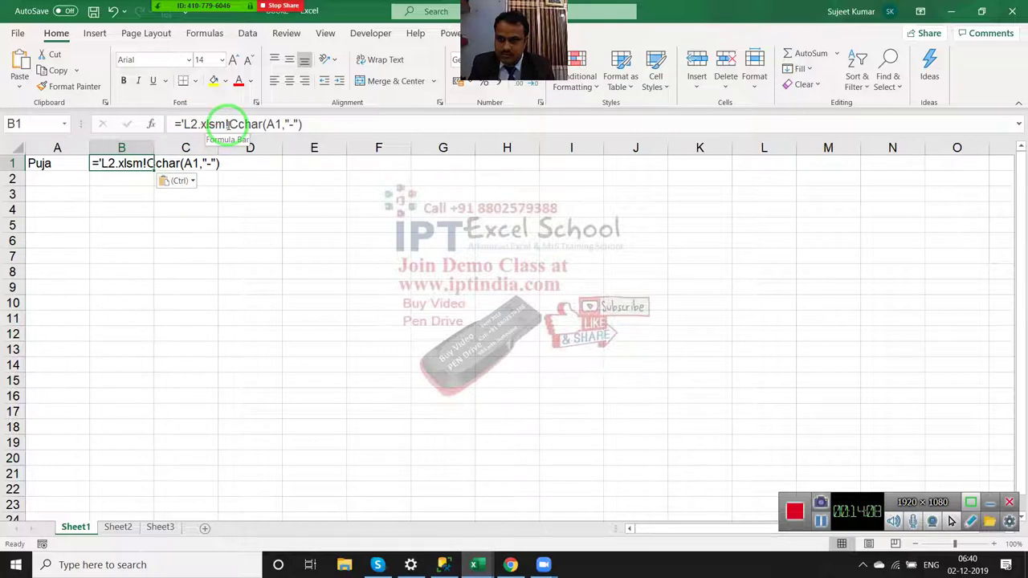
- Try changing the formula's workbook reference to L2(1) with xls, then cancel after errors
{"action": "left_click", "coordinate": [199, 124]}
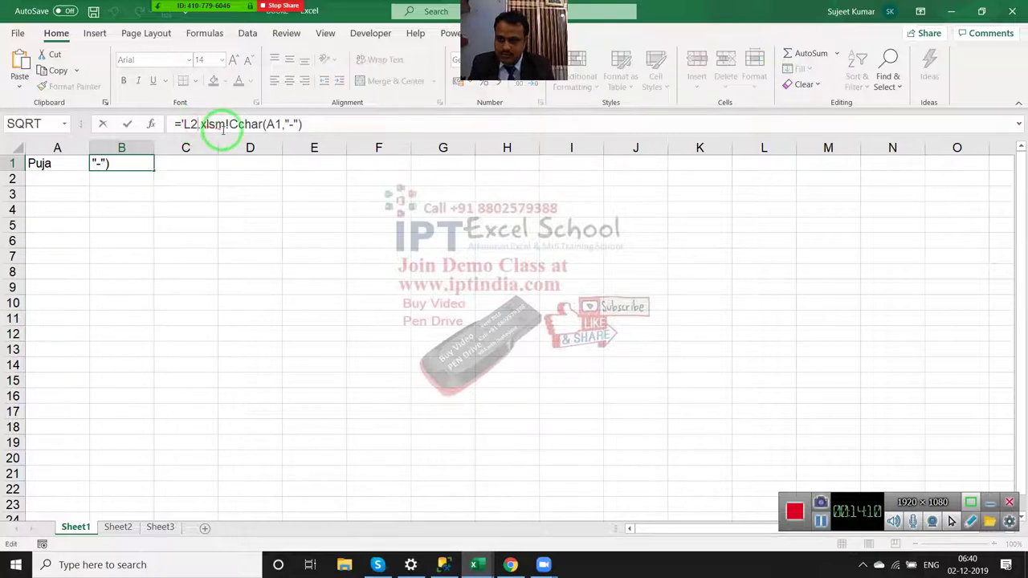
{"action": "type", "text": "("}
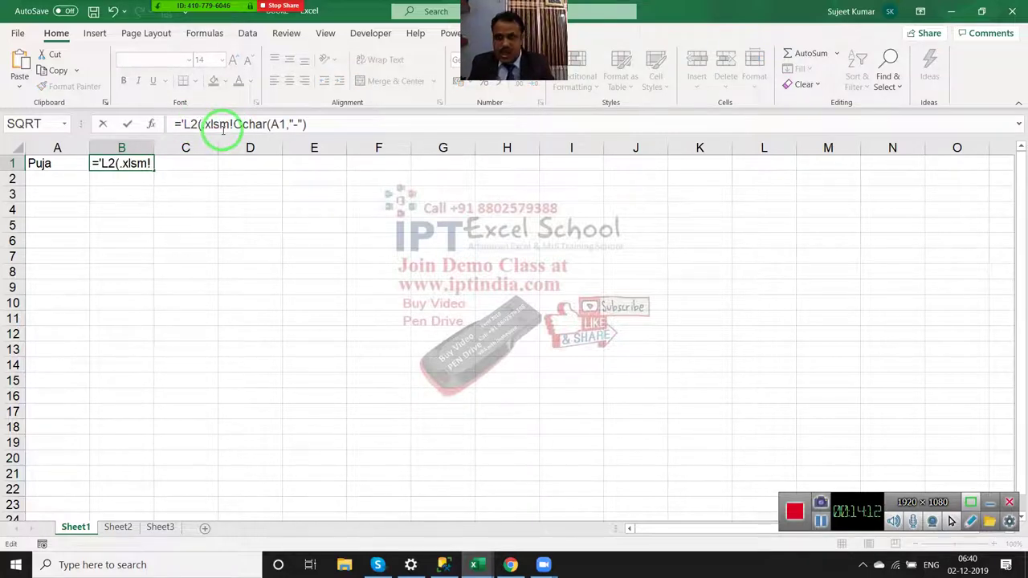
{"action": "type", "text": "1"}
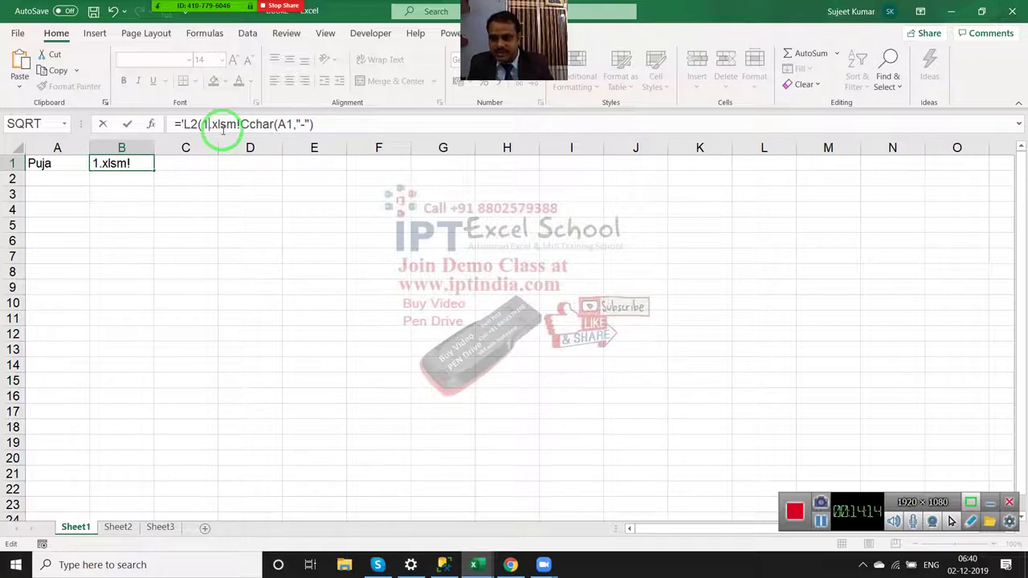
{"action": "type", "text": ")"}
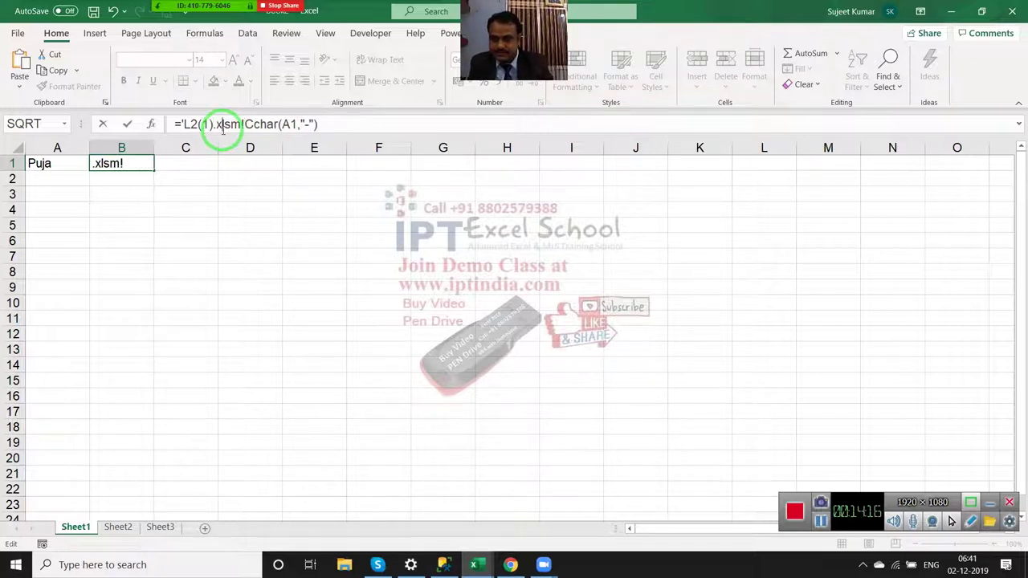
{"action": "key", "text": "BackSpace"}
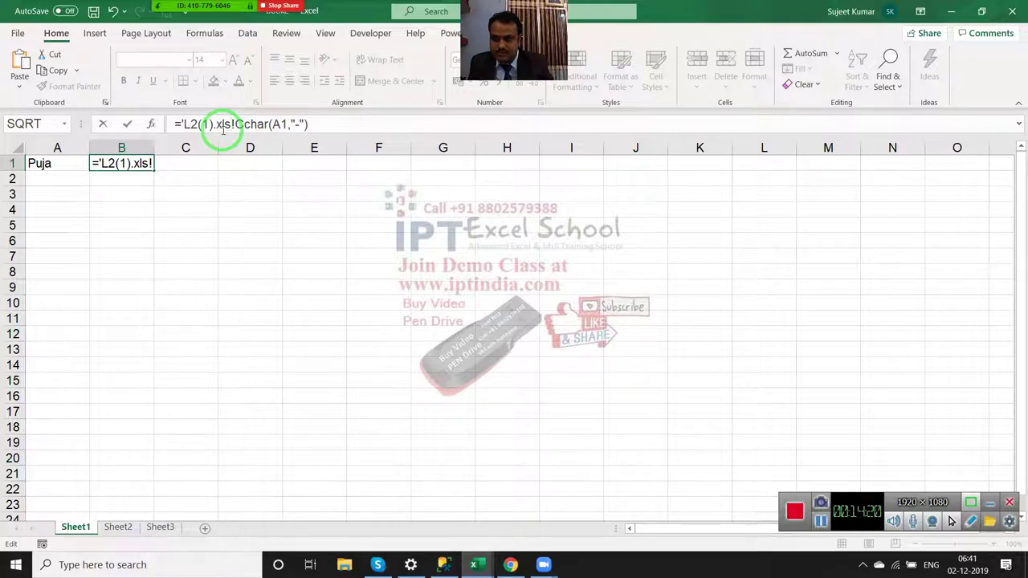
{"action": "key", "text": "Return"}
{"action": "key", "text": "Return"}
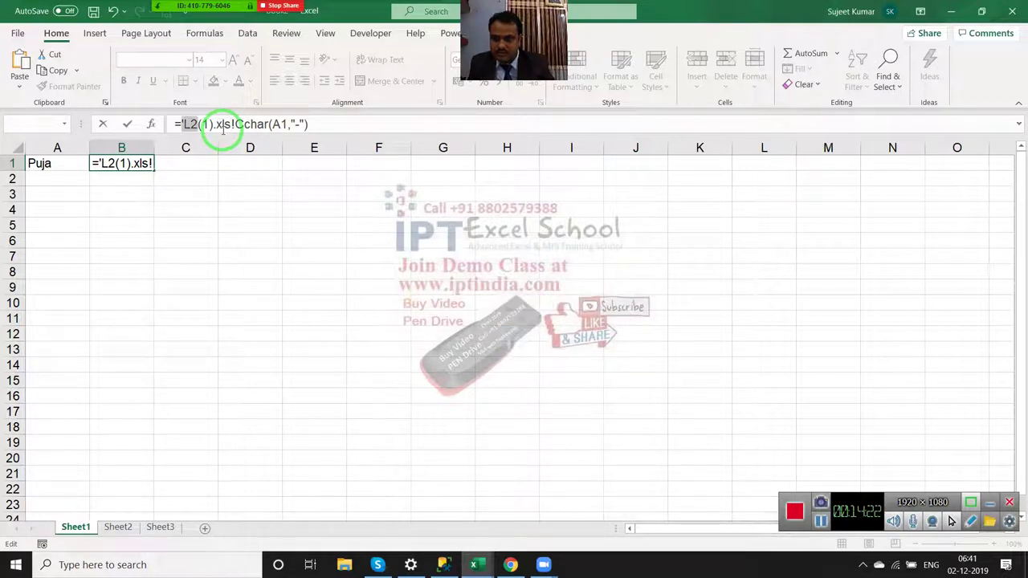
{"action": "mouse_move", "coordinate": [302, 123]}
{"action": "left_mouse_down"}
{"action": "mouse_move", "coordinate": [155, 113]}
{"action": "mouse_move", "coordinate": [266, 145]}
{"action": "left_mouse_up"}
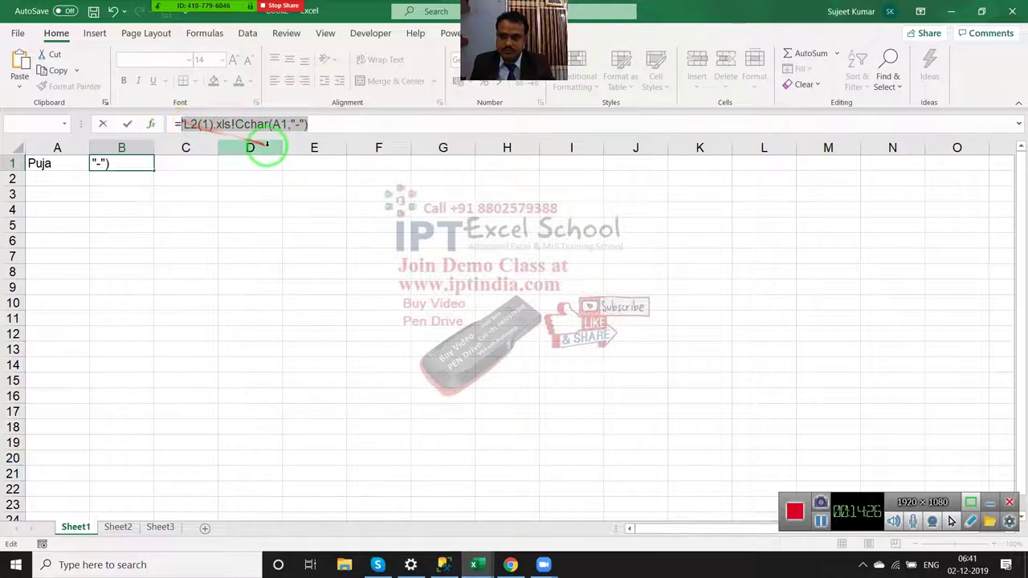
{"action": "key", "text": "Return"}
{"action": "key", "text": "Return"}
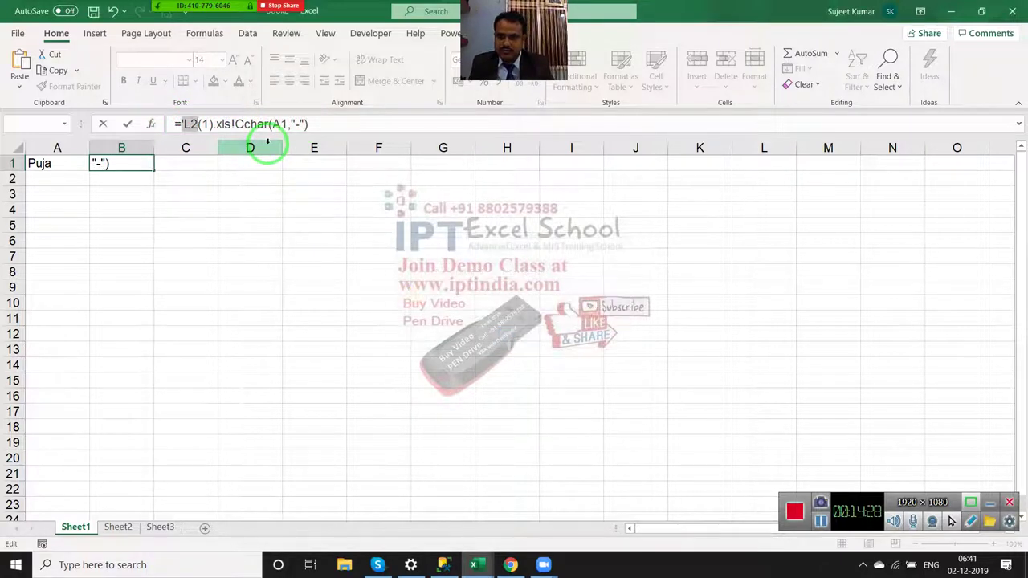
{"action": "key", "text": "Escape"}
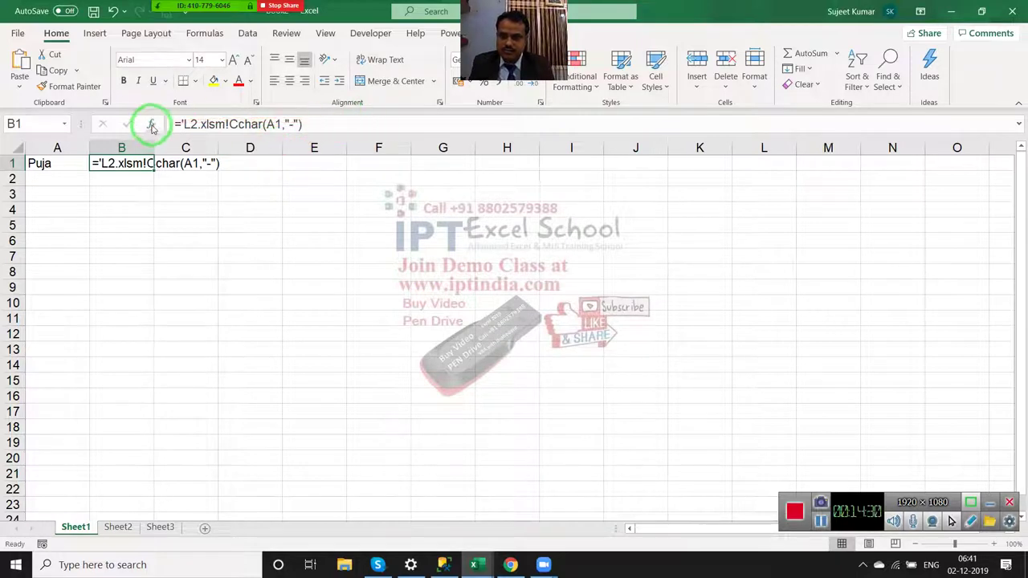
- Correct B1 to ='L2(1).xls'!CChar(A1,"-") so it shows -P-u-j-a
{"action": "left_click", "coordinate": [152, 124]}
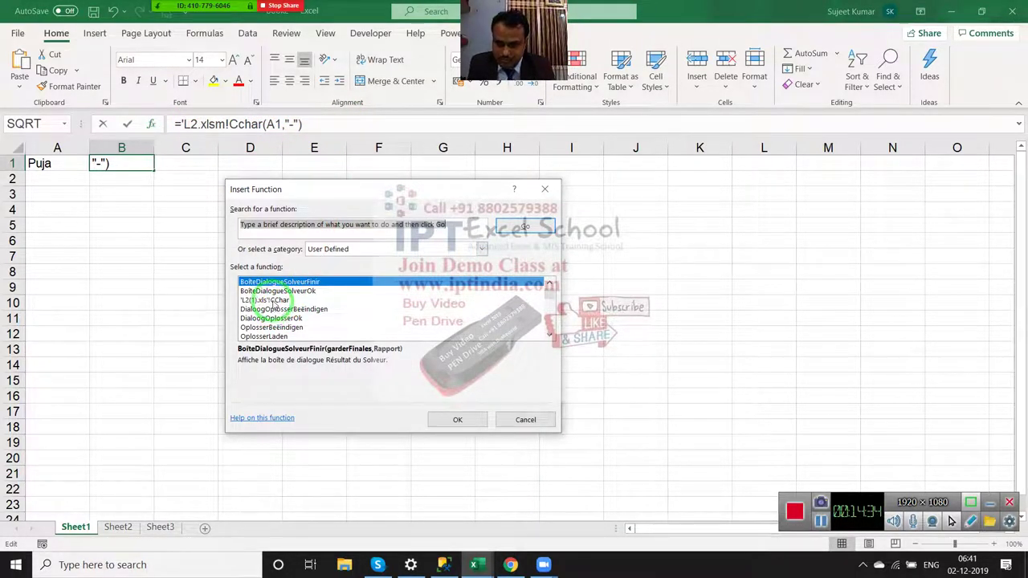
{"action": "key", "text": "Escape"}
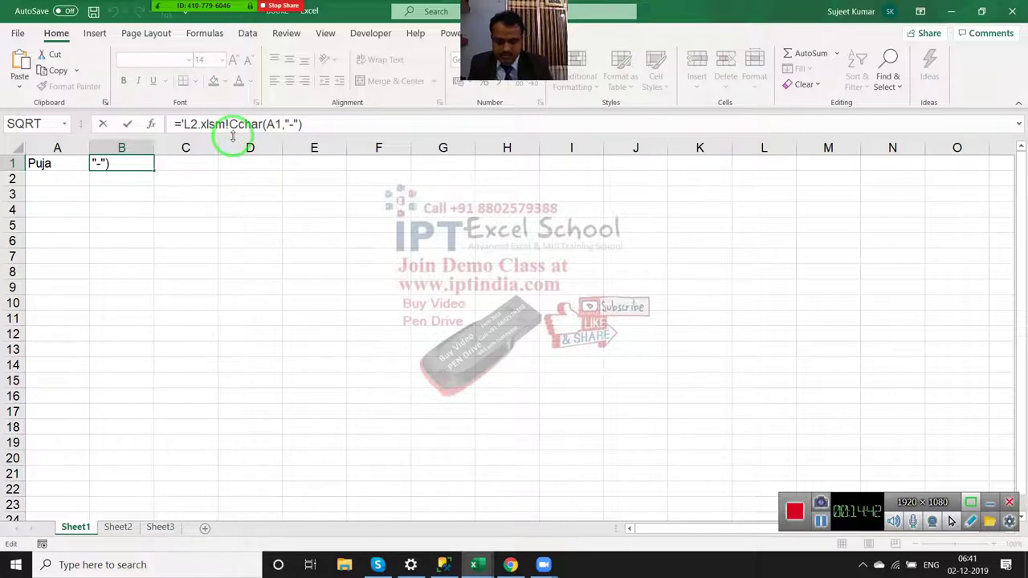
{"action": "type", "text": "'"}
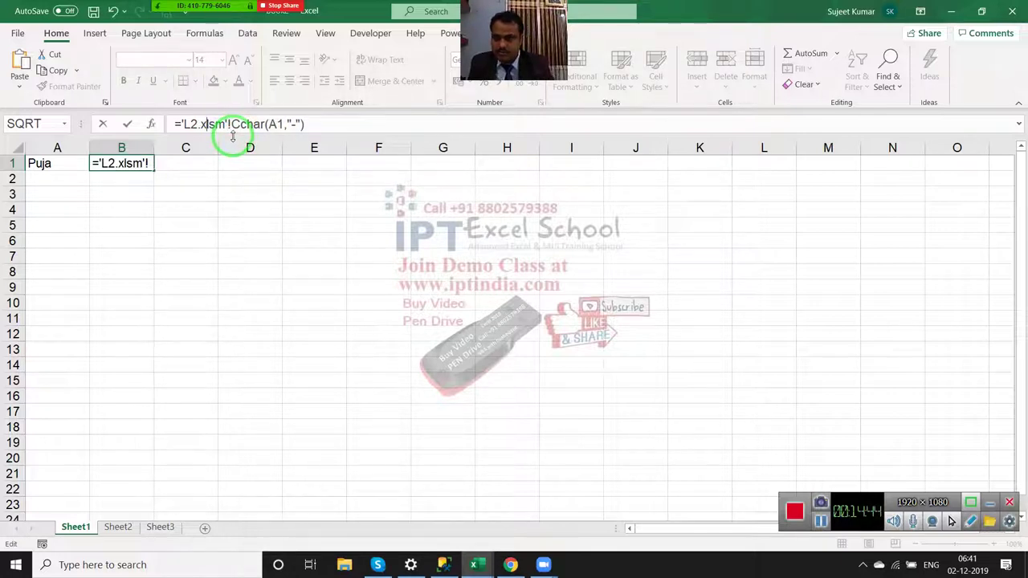
{"action": "key", "text": "BackSpace"}
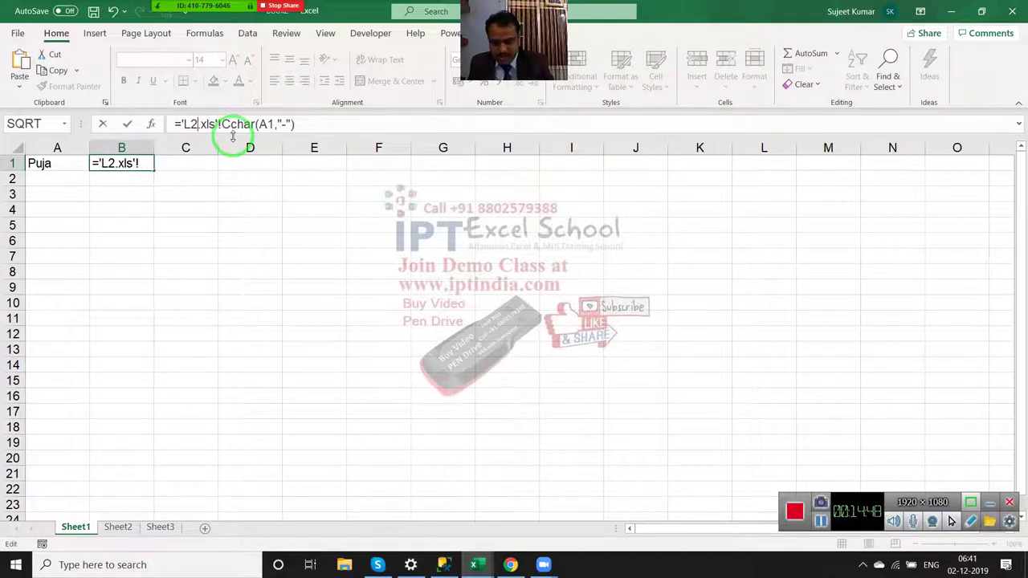
{"action": "type", "text": "("}
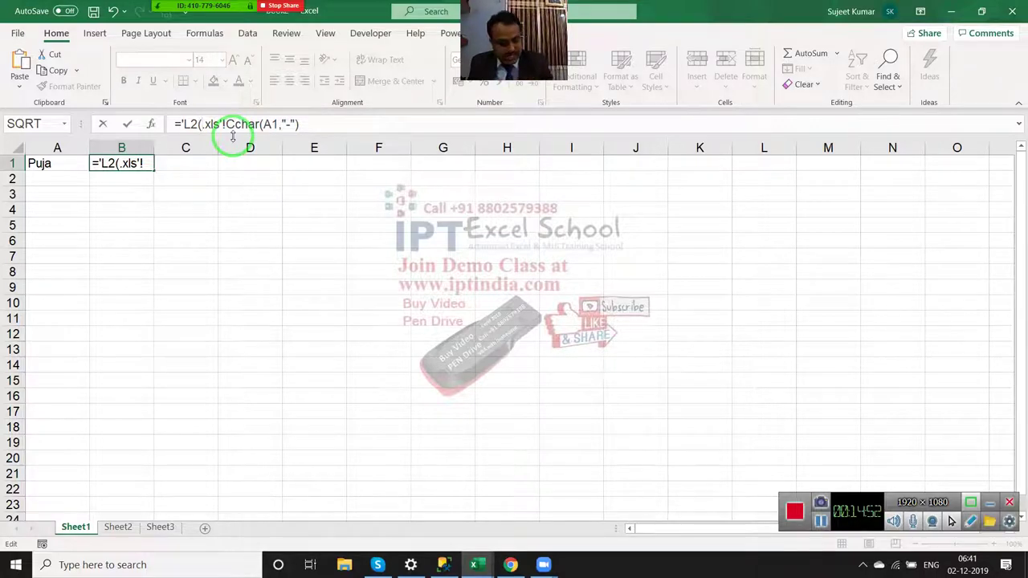
{"action": "type", "text": "1)"}
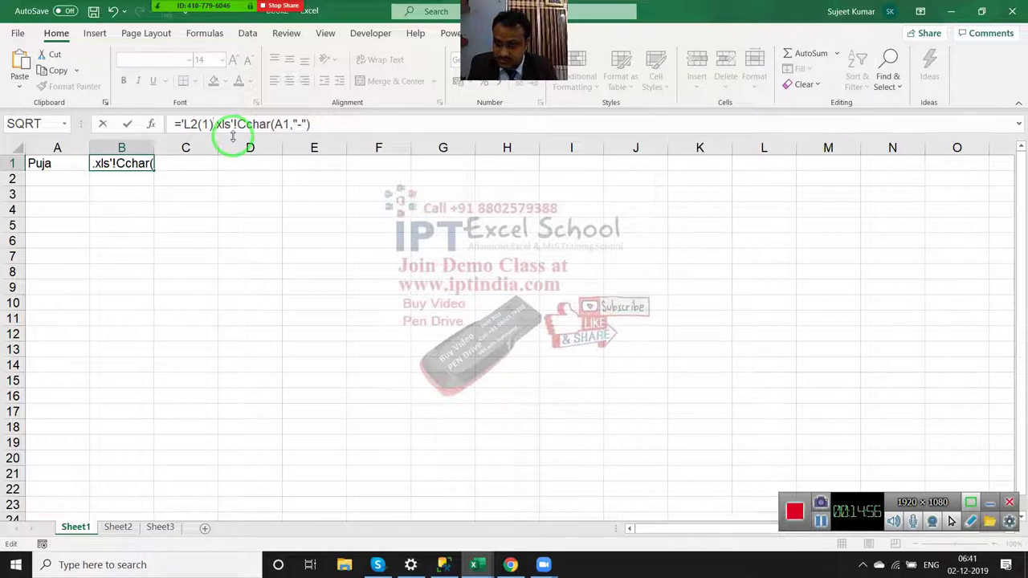
{"action": "key", "text": "Return"}
{"action": "key", "text": "Up"}
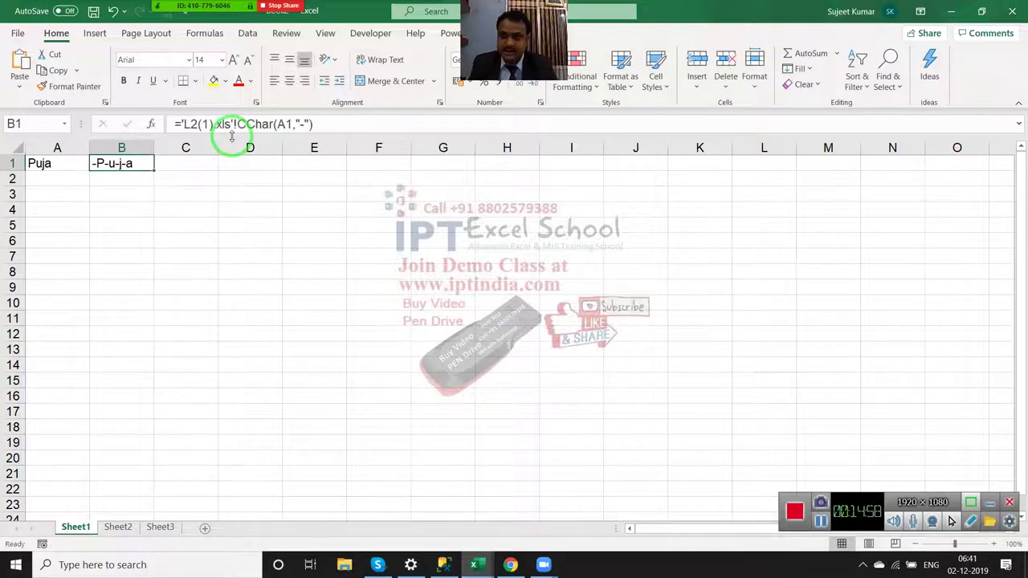
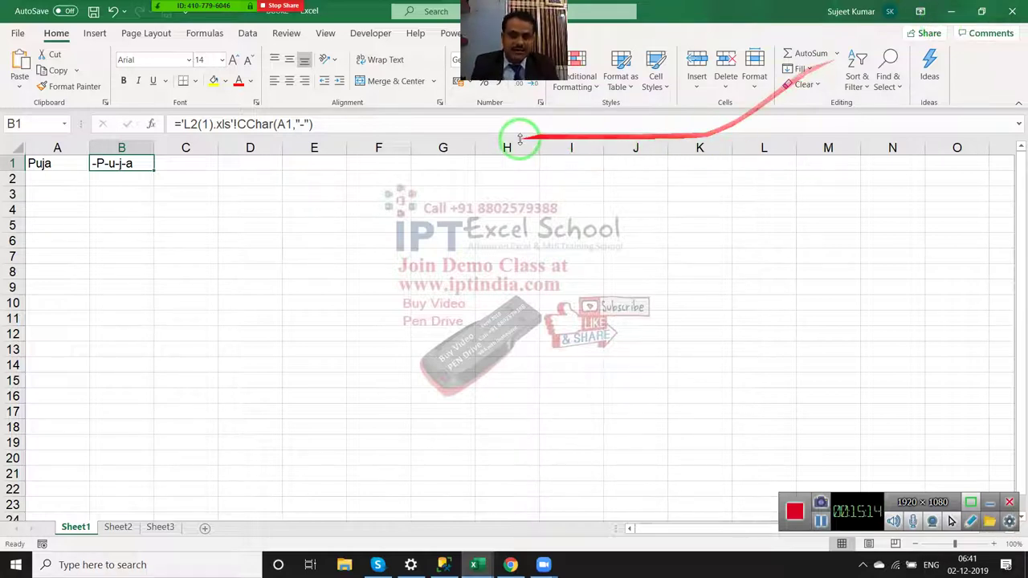
- Leave Book2's B1 unchanged, then recalculate =CChar(A3,"-") in B3 of the Q5 sheet
{"action": "mouse_move", "coordinate": [346, 126]}
{"action": "left_mouse_down"}
{"action": "mouse_move", "coordinate": [160, 115]}
{"action": "mouse_move", "coordinate": [153, 160]}
{"action": "left_mouse_up"}
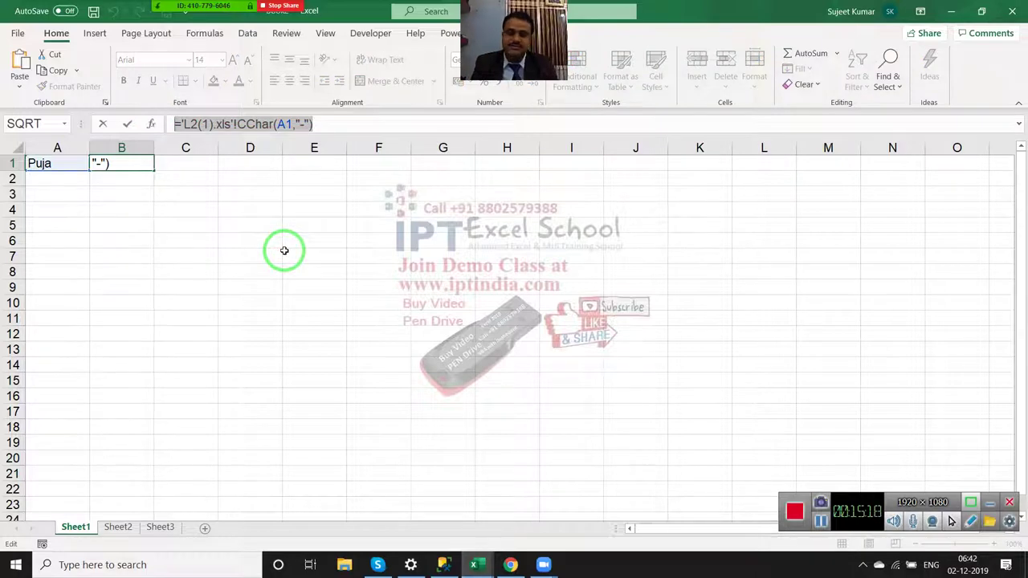
{"action": "key", "text": "Escape"}
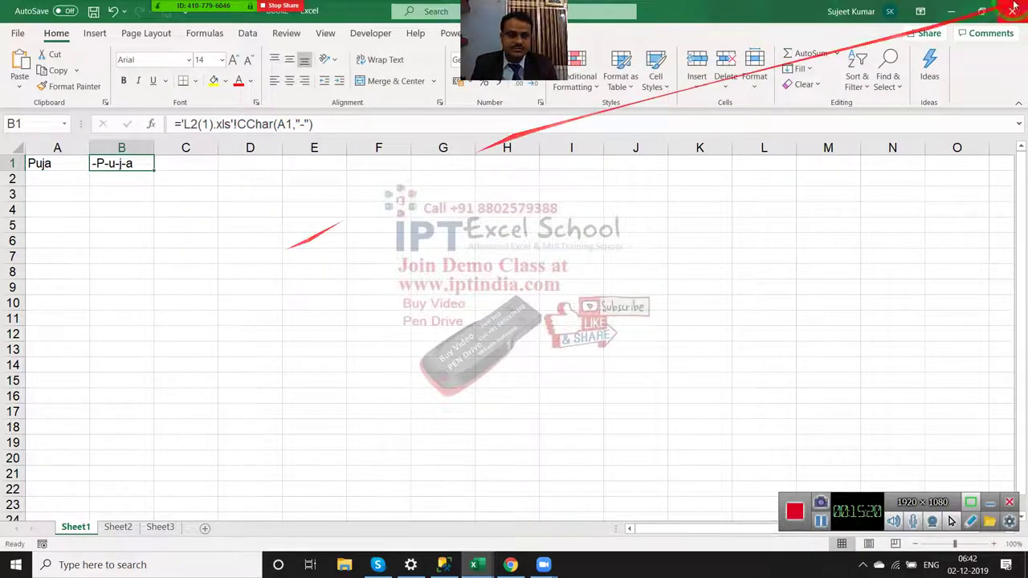
{"action": "left_click", "coordinate": [956, 11]}
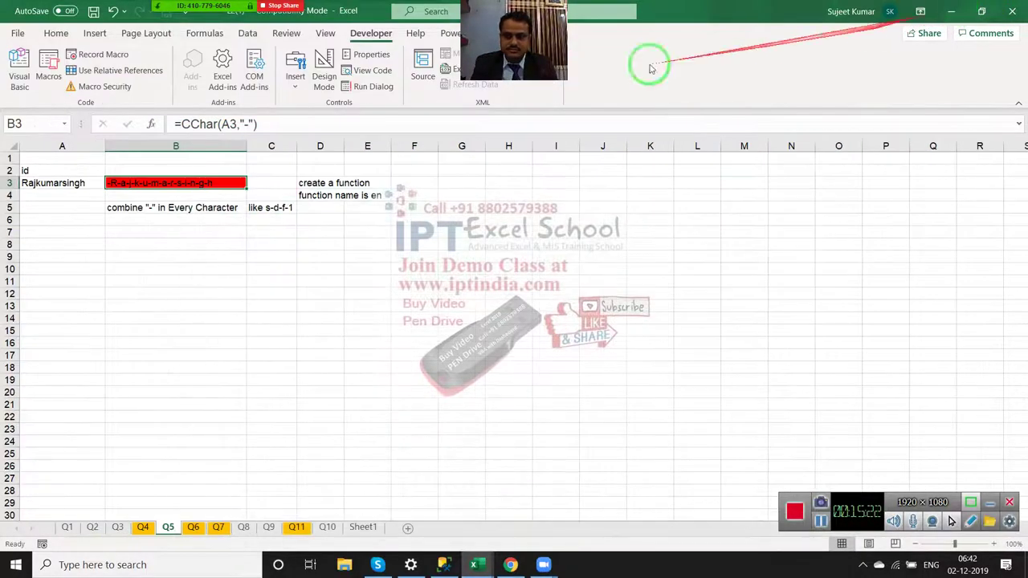
{"action": "double_click", "coordinate": [167, 183]}
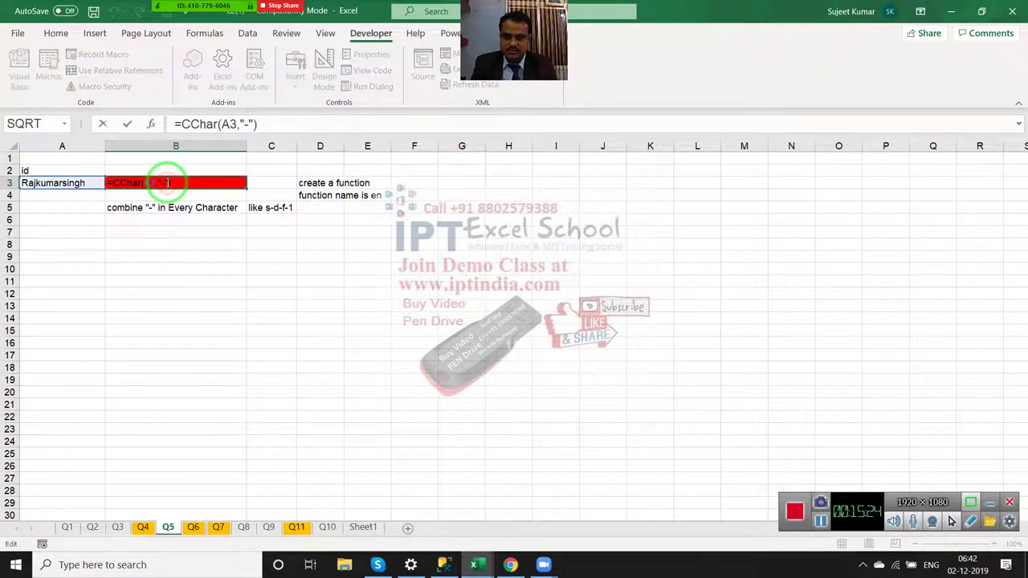
{"action": "key", "text": "Return"}
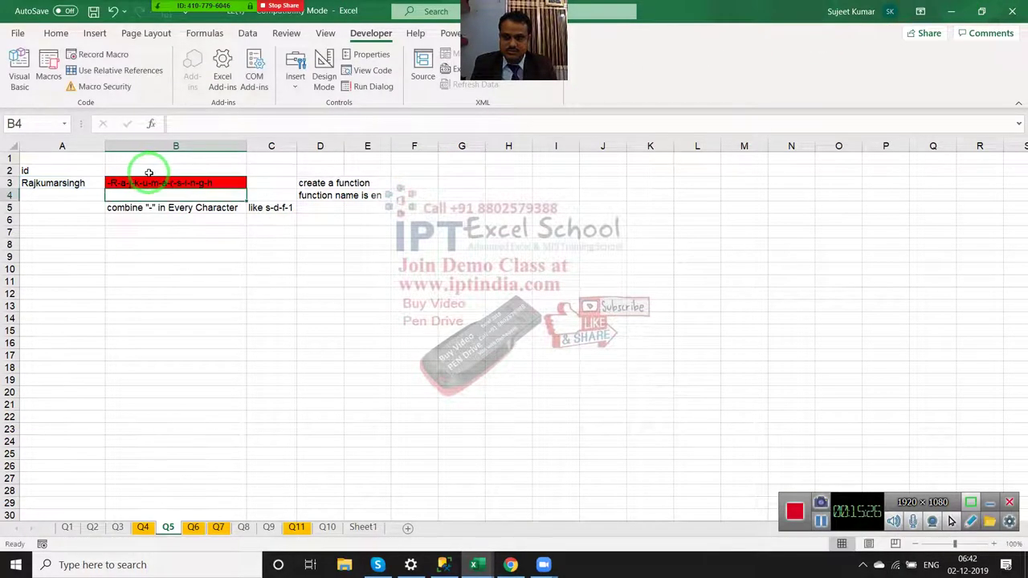
{"action": "left_click", "coordinate": [149, 169]}
{"action": "left_click", "coordinate": [162, 183]}
{"action": "mouse_move", "coordinate": [474, 564]}
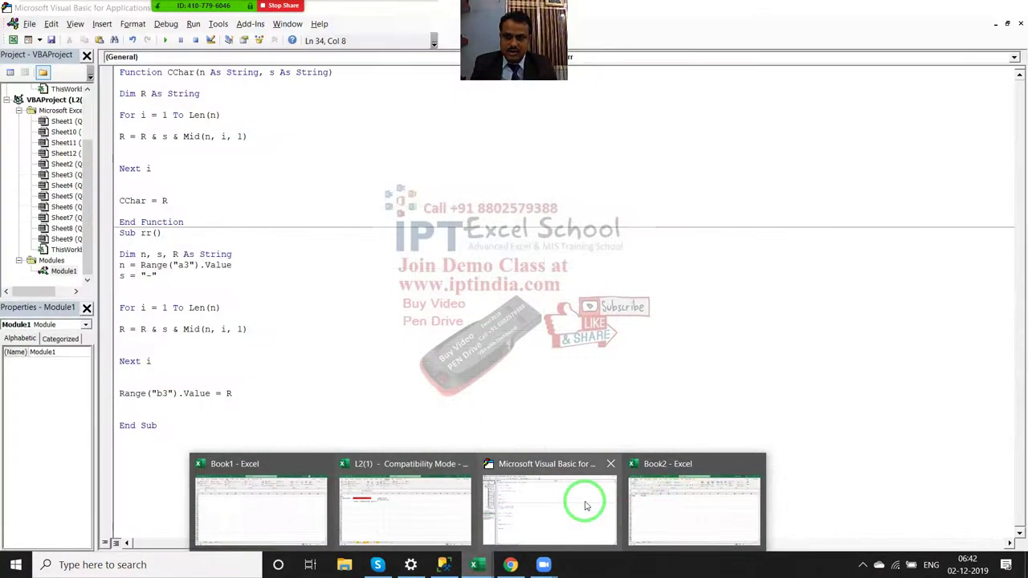
- In the VBA editor, highlight R and the separator s in the CChar loop line
{"action": "left_click", "coordinate": [585, 506]}
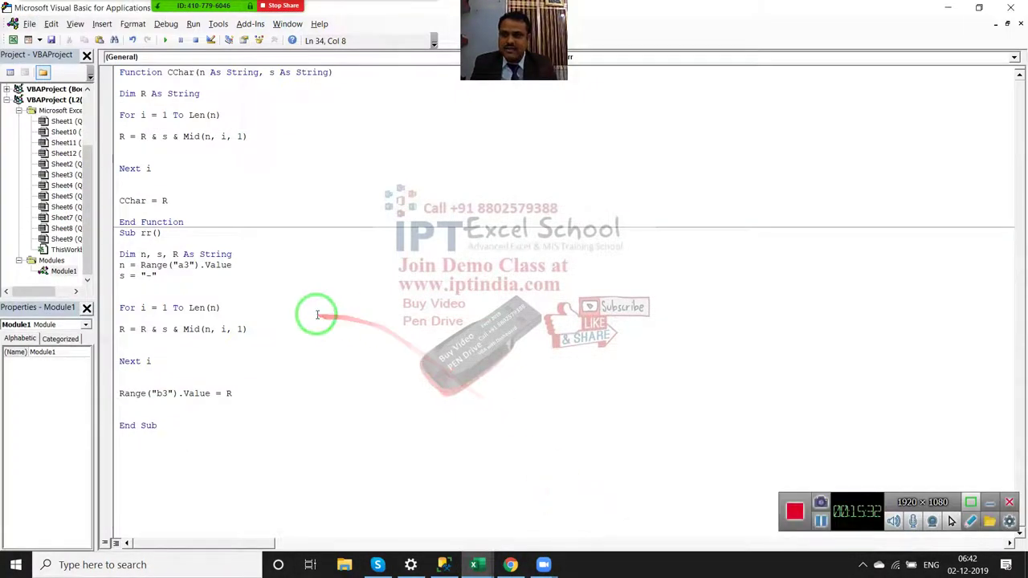
{"action": "left_click", "coordinate": [244, 181]}
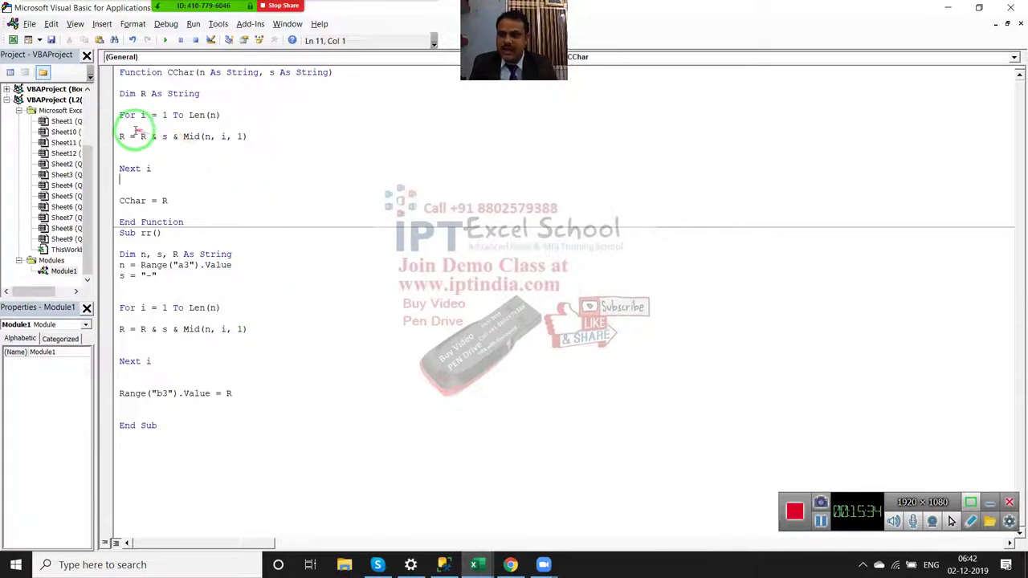
{"action": "left_click", "coordinate": [146, 138]}
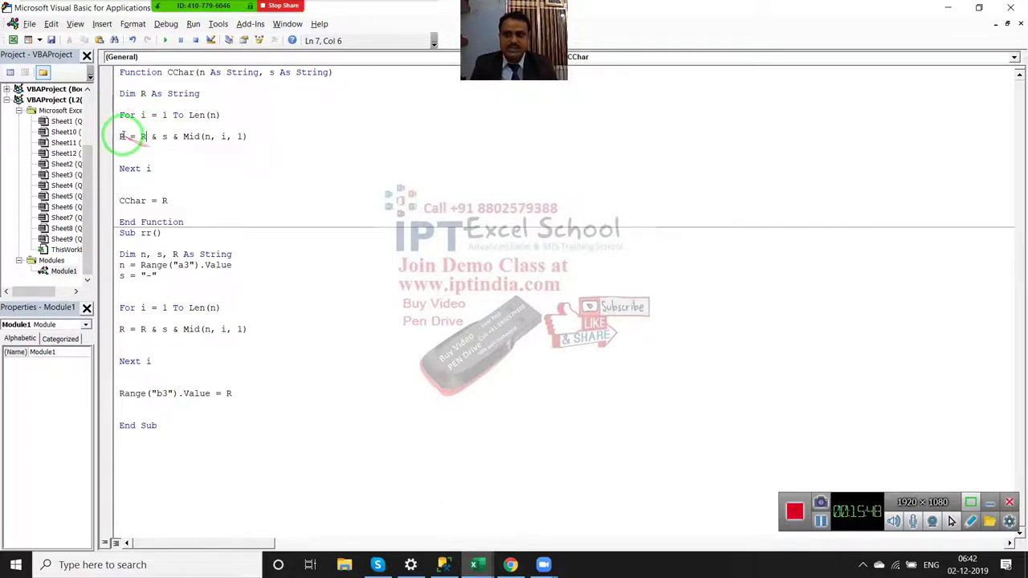
{"action": "left_click_drag", "start_coordinate": [125, 135], "coordinate": [115, 133]}
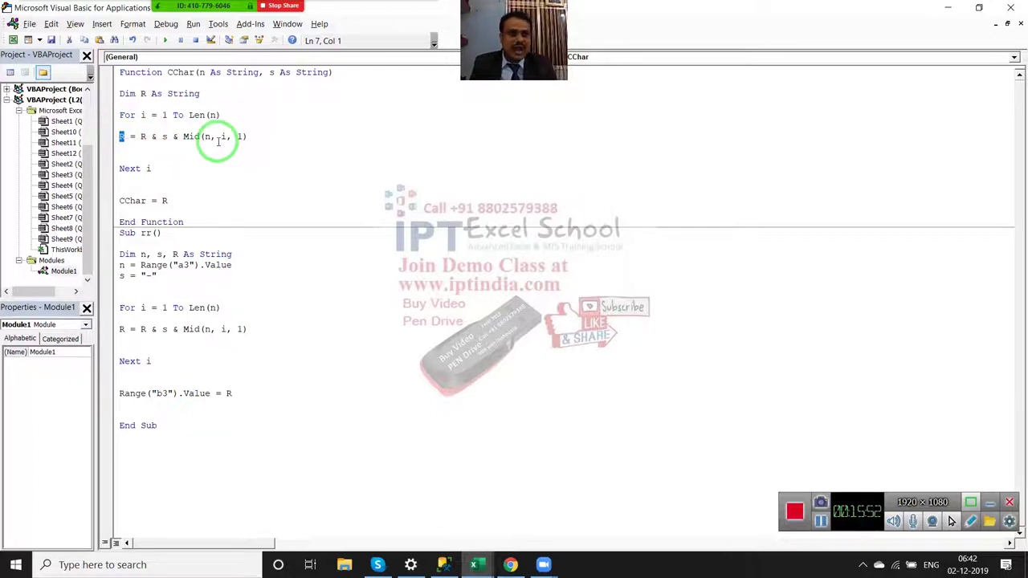
{"action": "left_click_drag", "start_coordinate": [172, 136], "coordinate": [156, 137]}
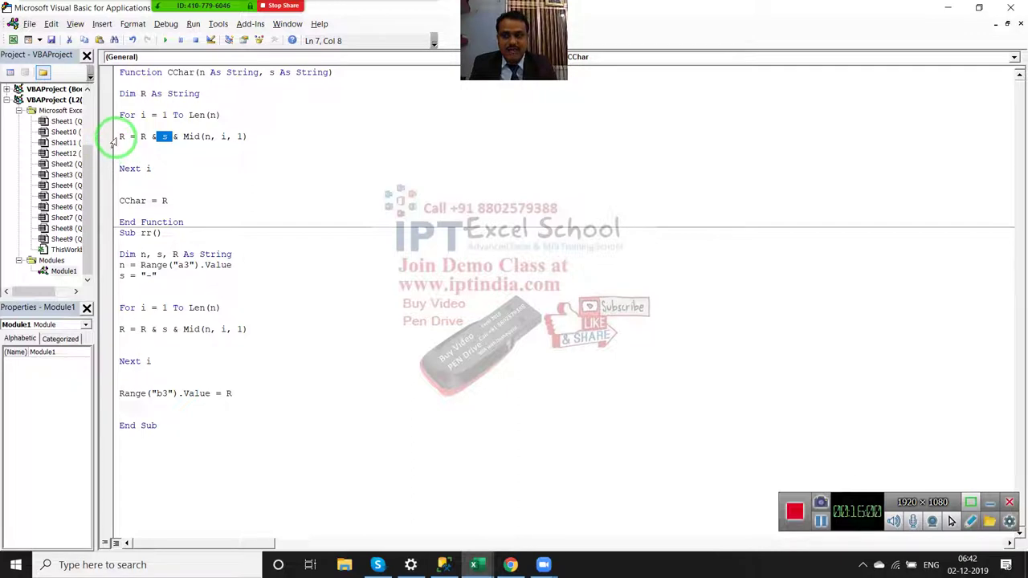
- Highlight R, &, s and Mid(n, i, 1) in R = R & s & Mid(n, i, 1)
{"action": "left_click", "coordinate": [114, 141]}
{"action": "left_click_drag", "start_coordinate": [120, 136], "coordinate": [126, 136]}
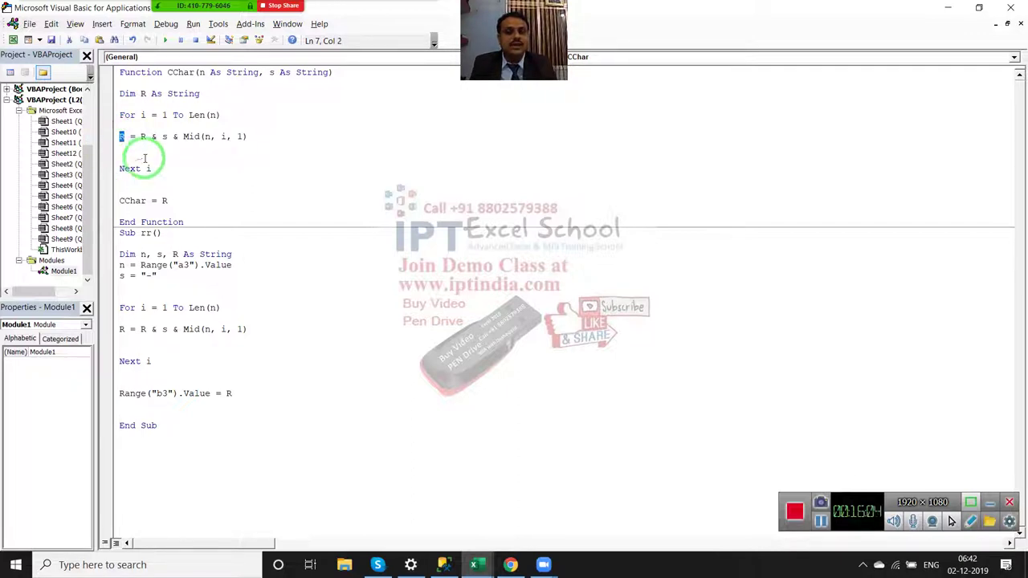
{"action": "double_click", "coordinate": [152, 136]}
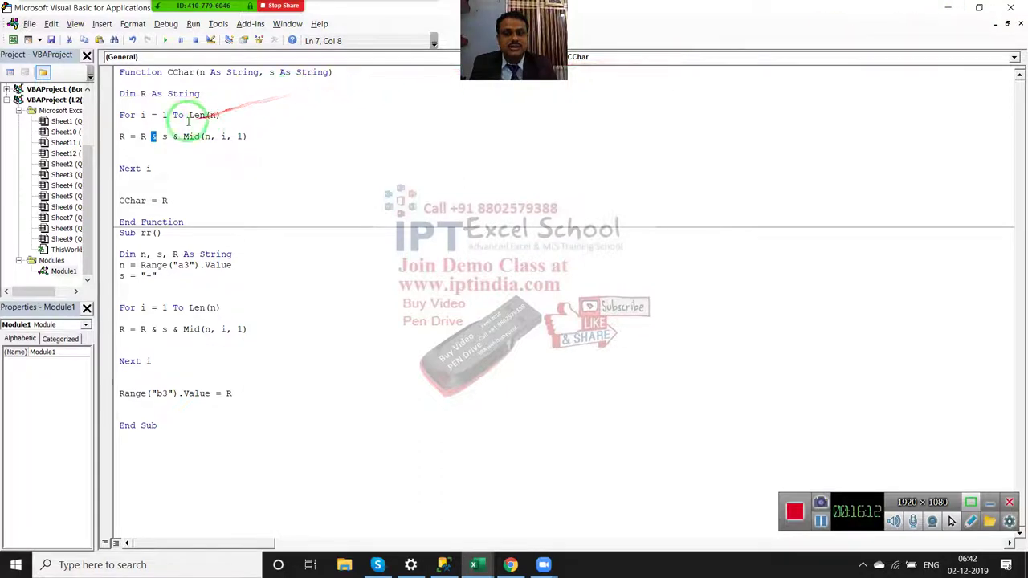
{"action": "double_click", "coordinate": [166, 137]}
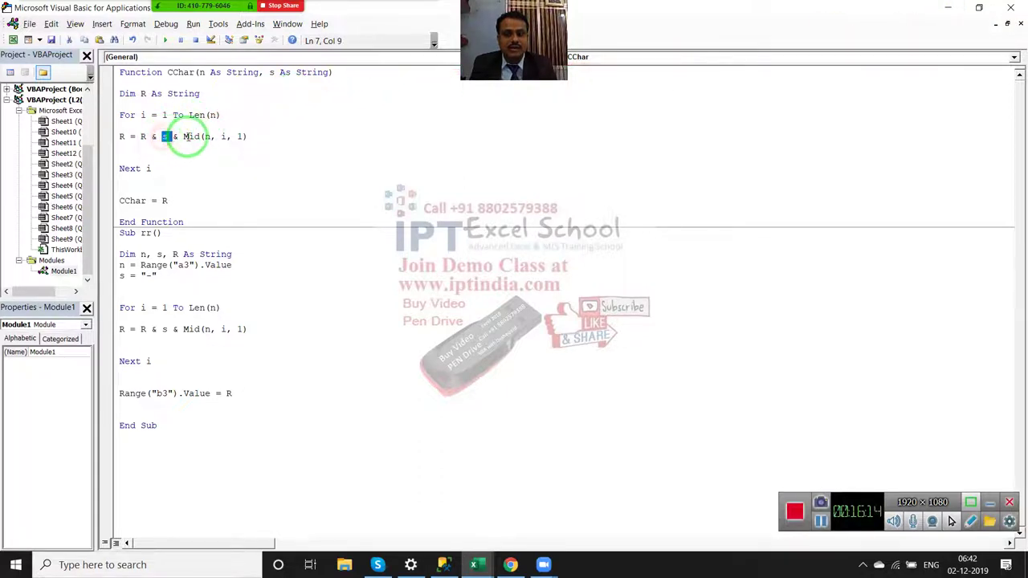
{"action": "left_click_drag", "start_coordinate": [183, 136], "coordinate": [303, 137]}
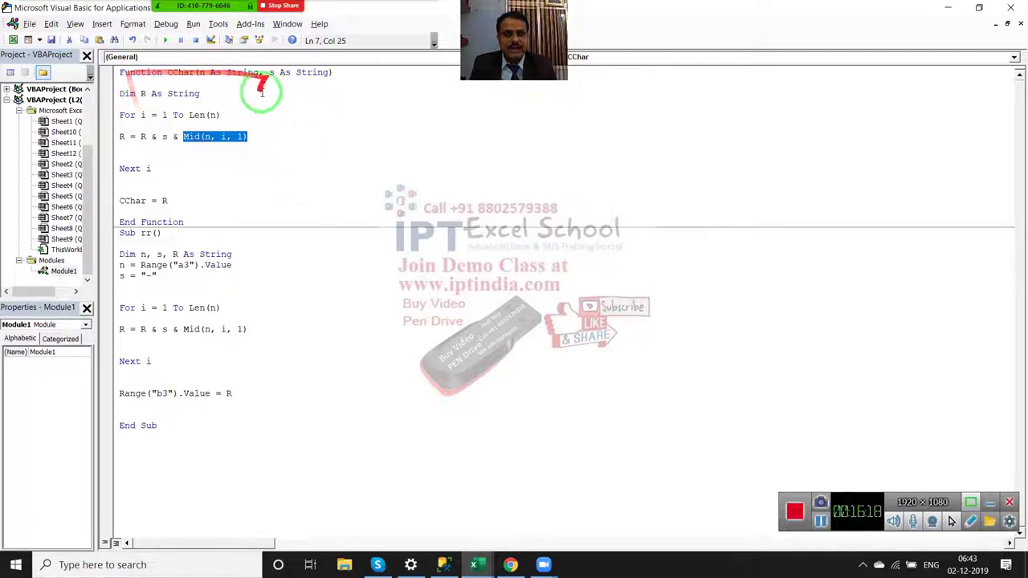
{"action": "key", "text": "super+d"}
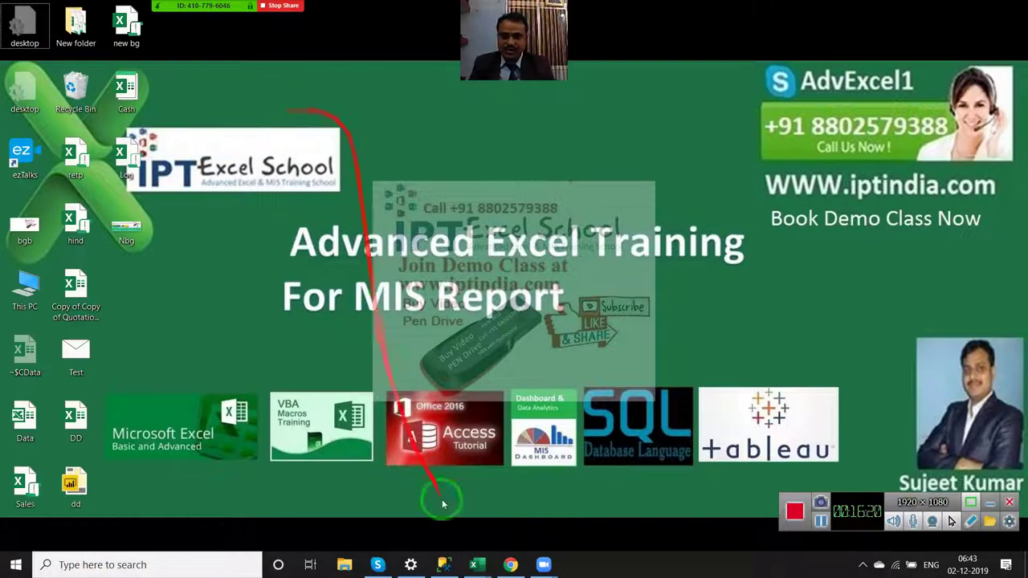
{"action": "mouse_move", "coordinate": [474, 565]}
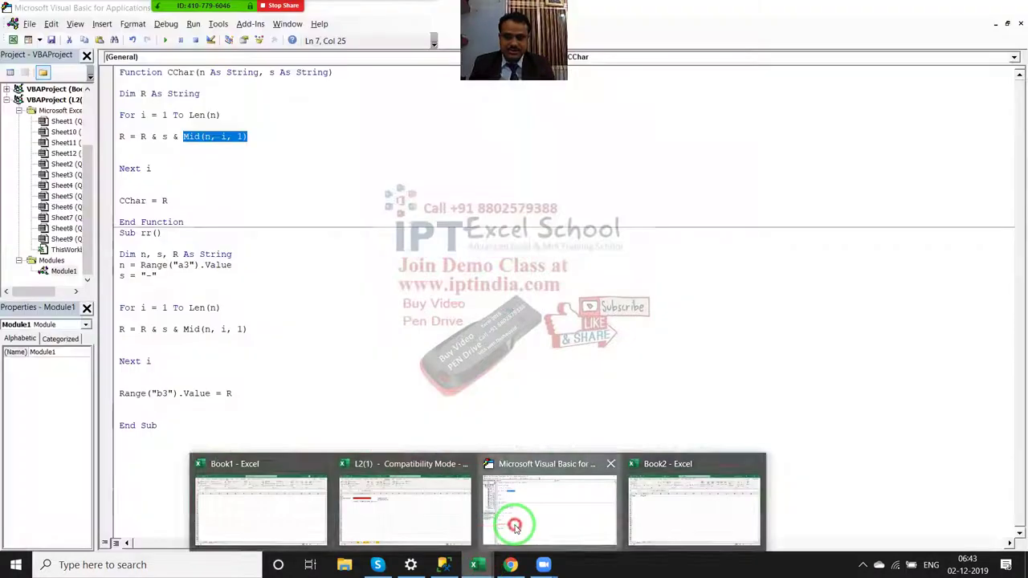
{"action": "left_click", "coordinate": [514, 523]}
- In the Compatibility Mode workbook, enter a sample name in H2
{"action": "left_click", "coordinate": [413, 509]}
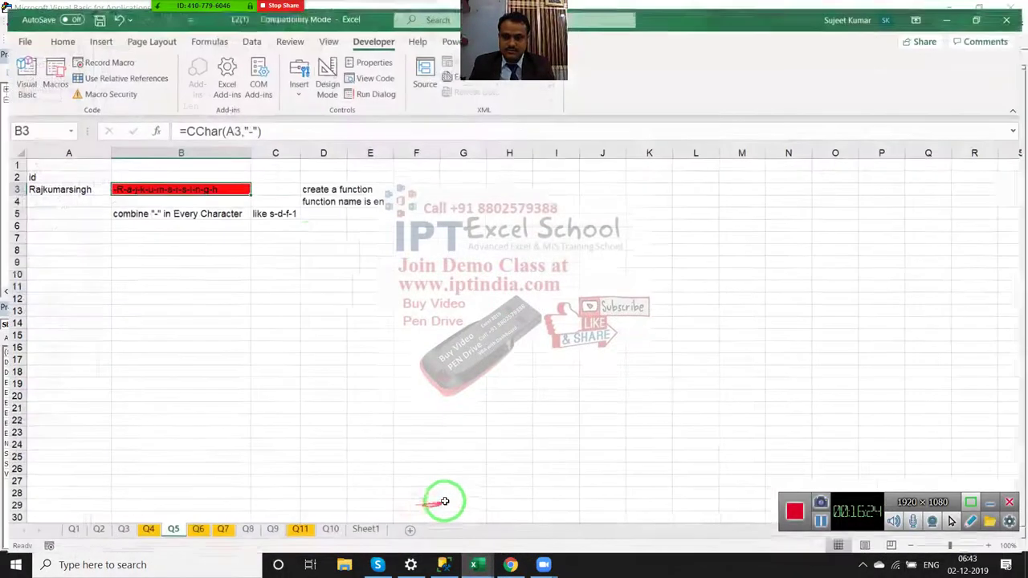
{"action": "left_click", "coordinate": [465, 195]}
{"action": "left_click", "coordinate": [498, 169]}
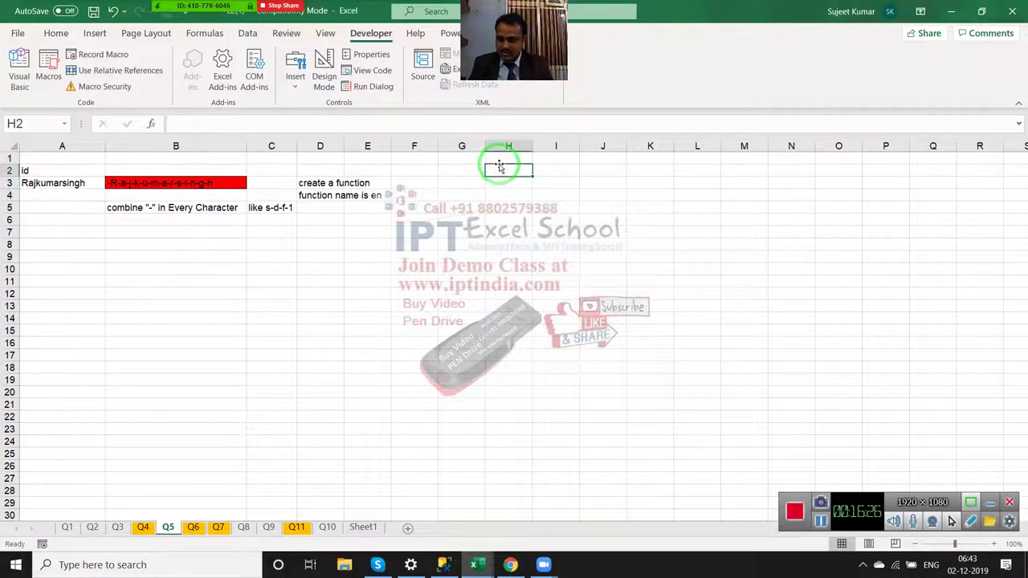
{"action": "type", "text": "Sujeet"}
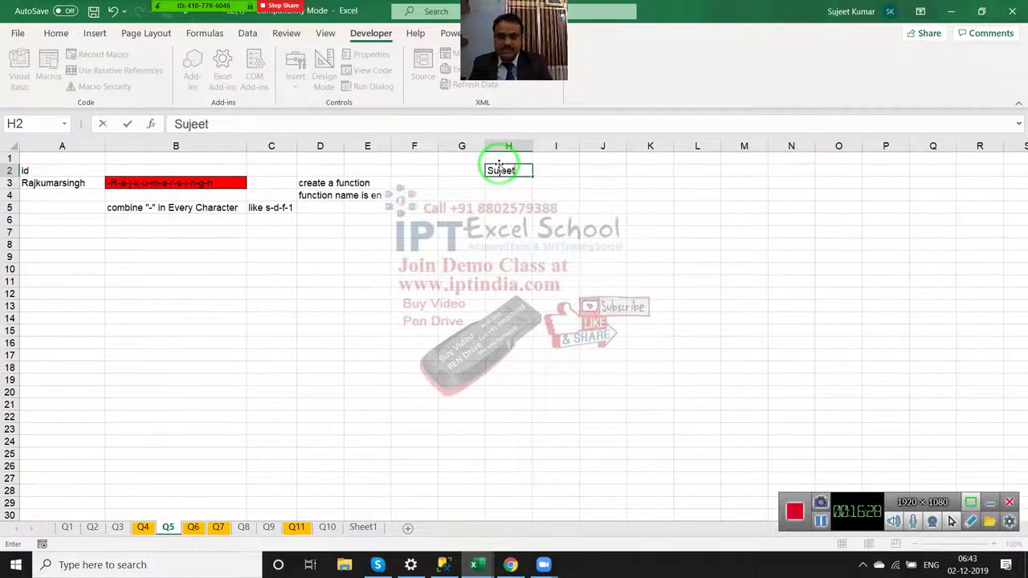
{"action": "key", "text": "Return"}
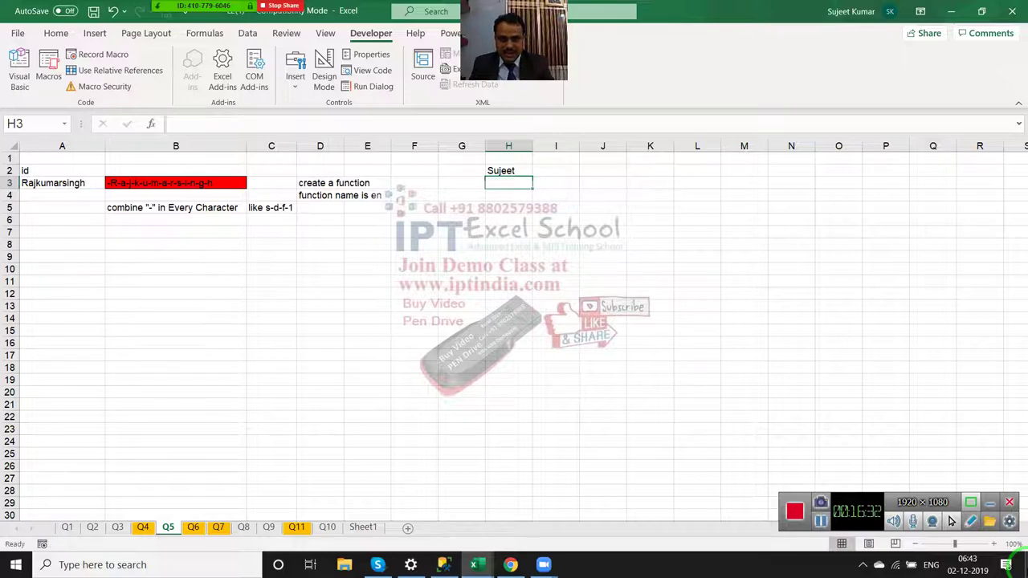
- Put the dash separator in G3
{"action": "key", "text": "Left"}
{"action": "type", "text": "="}
{"action": "key", "text": "Down"}
{"action": "key", "text": "Right"}
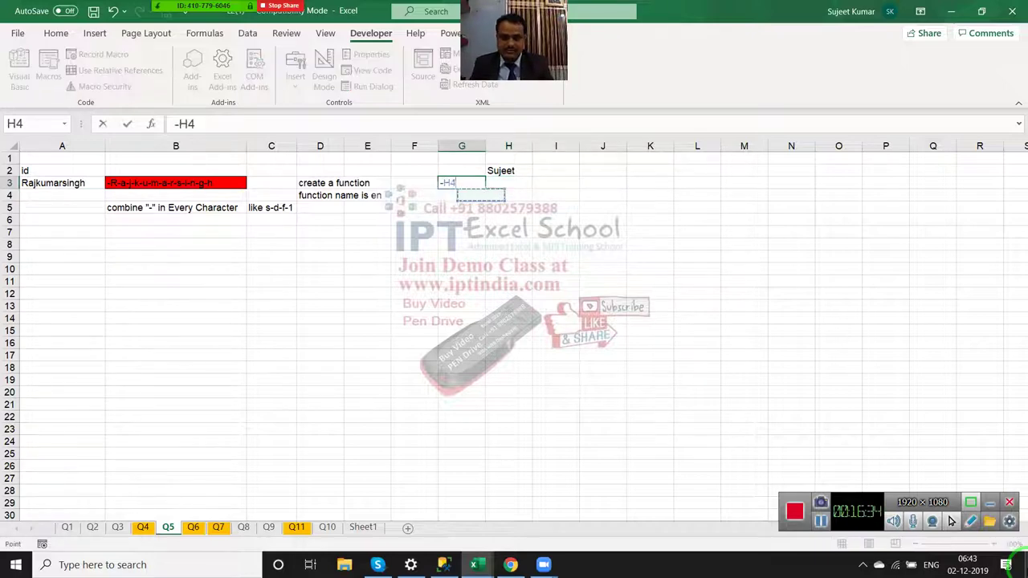
{"action": "key", "text": "Left"}
{"action": "key", "text": "BackSpace"}
{"action": "key", "text": "BackSpace"}
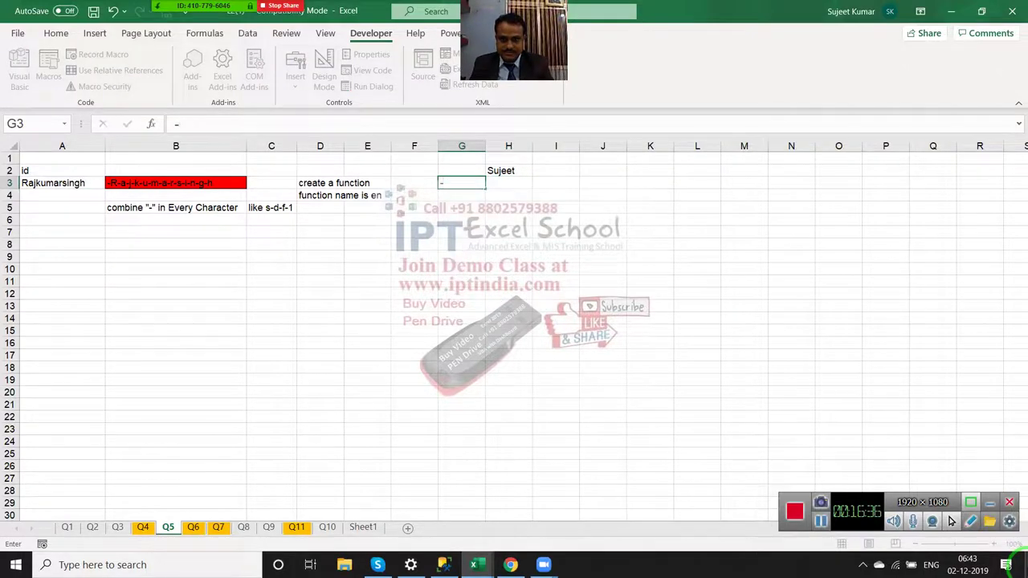
{"action": "key", "text": "Return"}
{"action": "key", "text": "Up"}
{"action": "key", "text": "Right"}
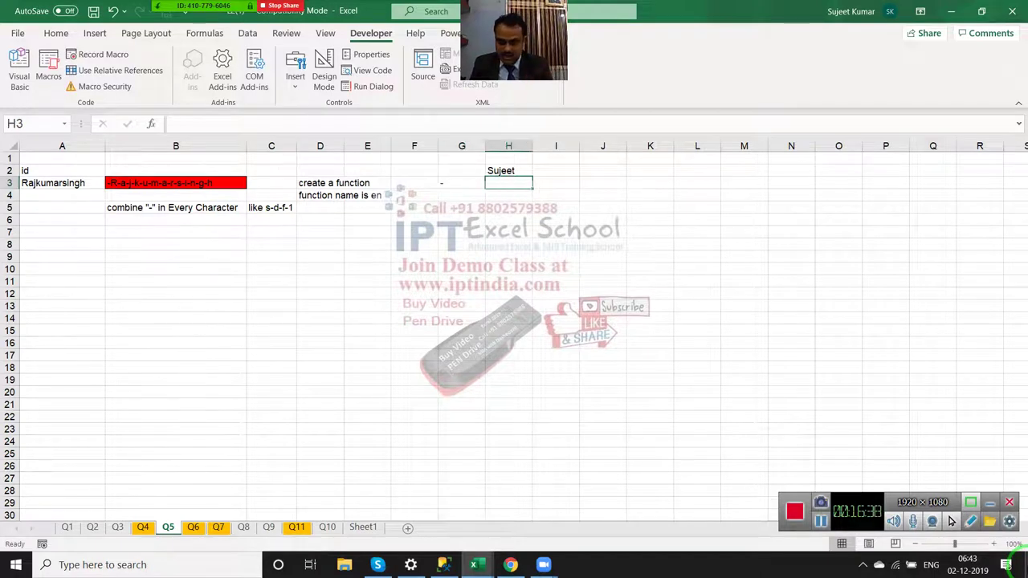
{"action": "key", "text": "Return"}
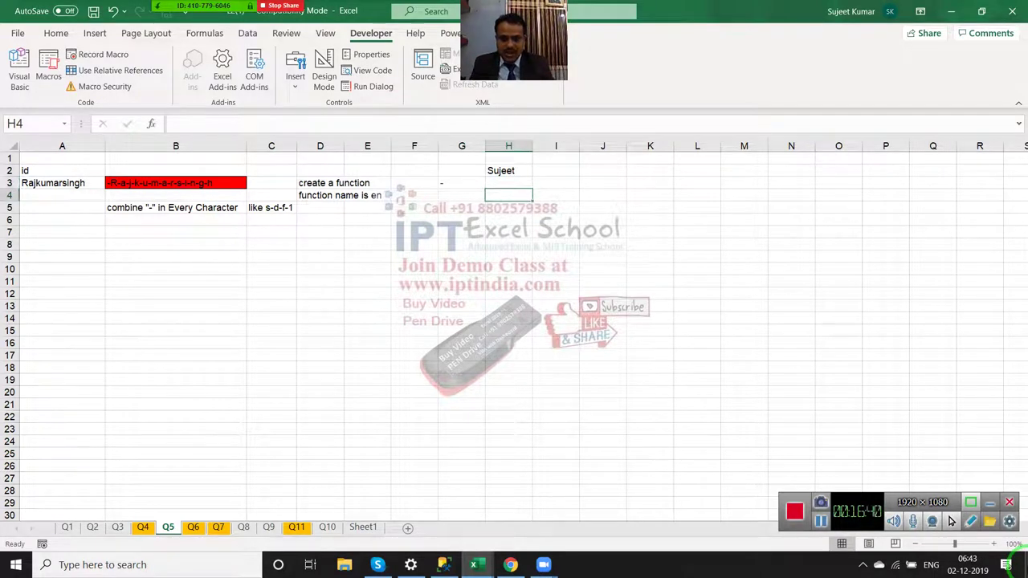
- Begin the H4 formula as =H3&G3&
{"action": "type", "text": "="}
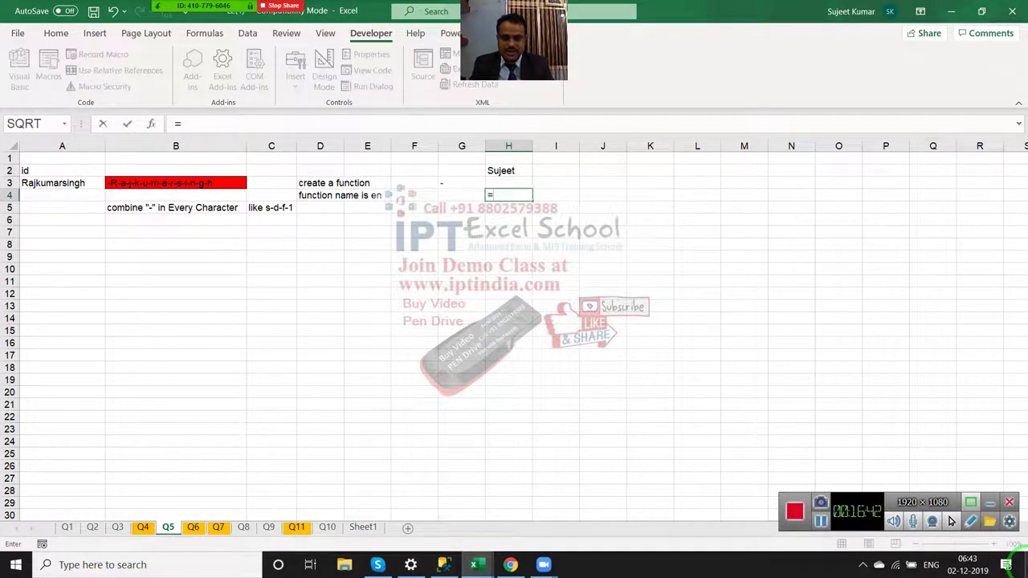
{"action": "key", "text": "Up"}
{"action": "type", "text": "&"}
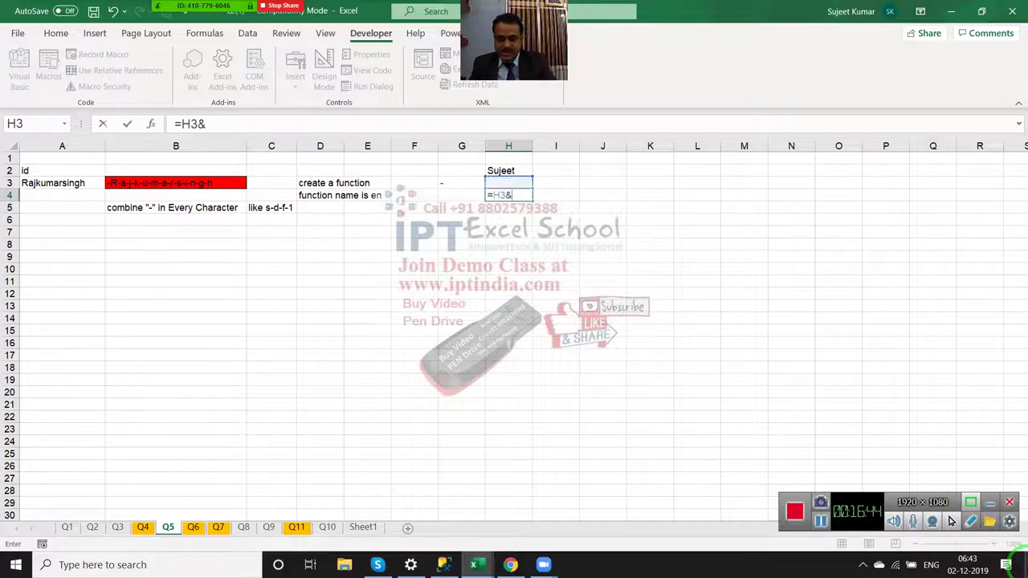
{"action": "key", "text": "Left"}
{"action": "key", "text": "Up"}
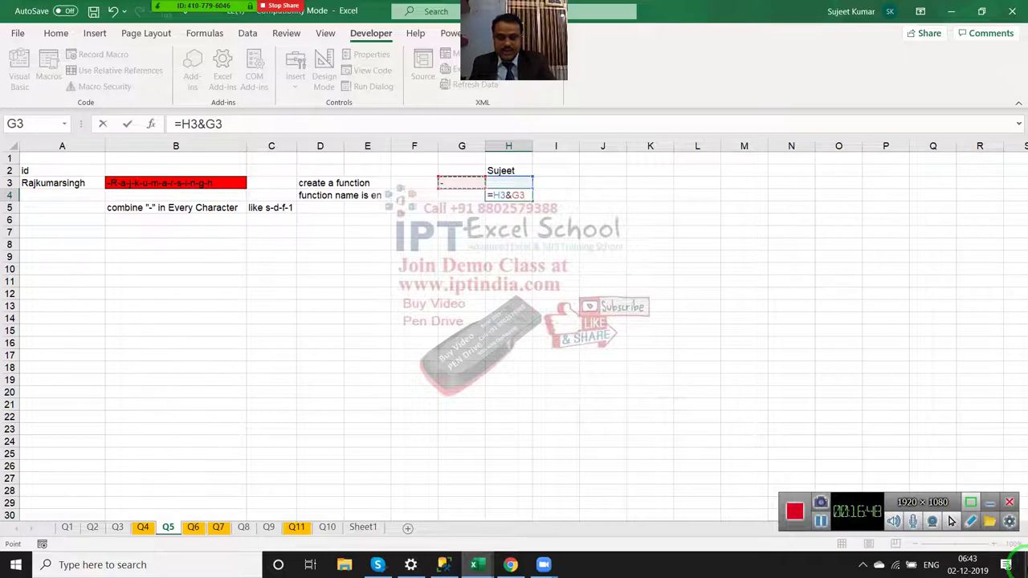
{"action": "type", "text": "&"}
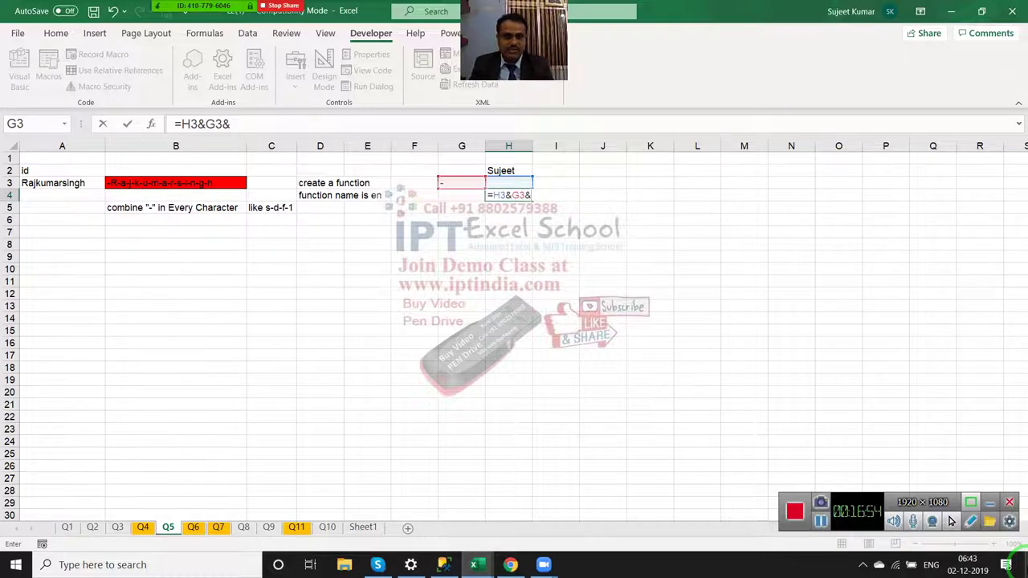
{"action": "type", "text": "s"}
{"action": "key", "text": "BackSpace"}
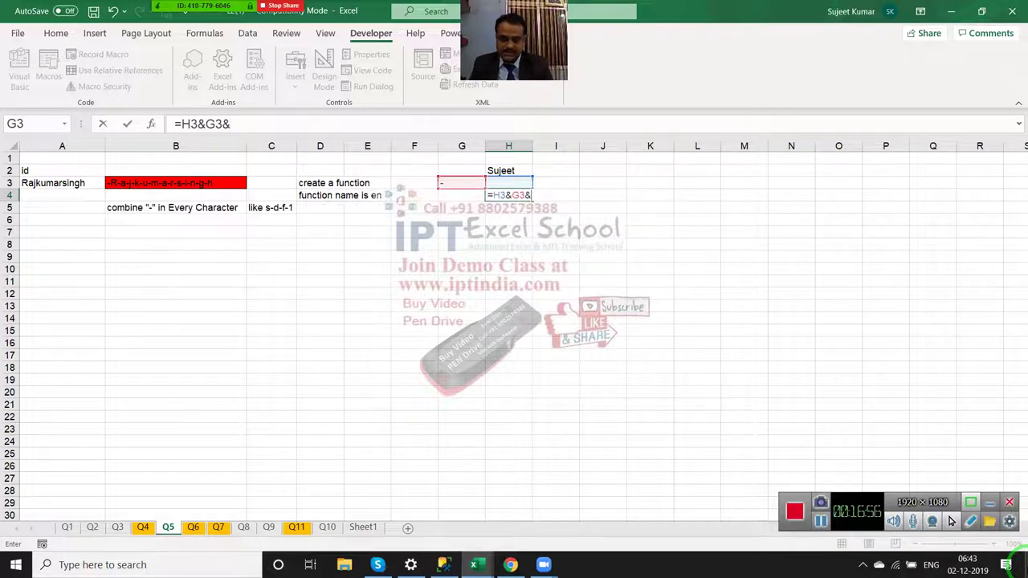
{"action": "type", "text": "S"}
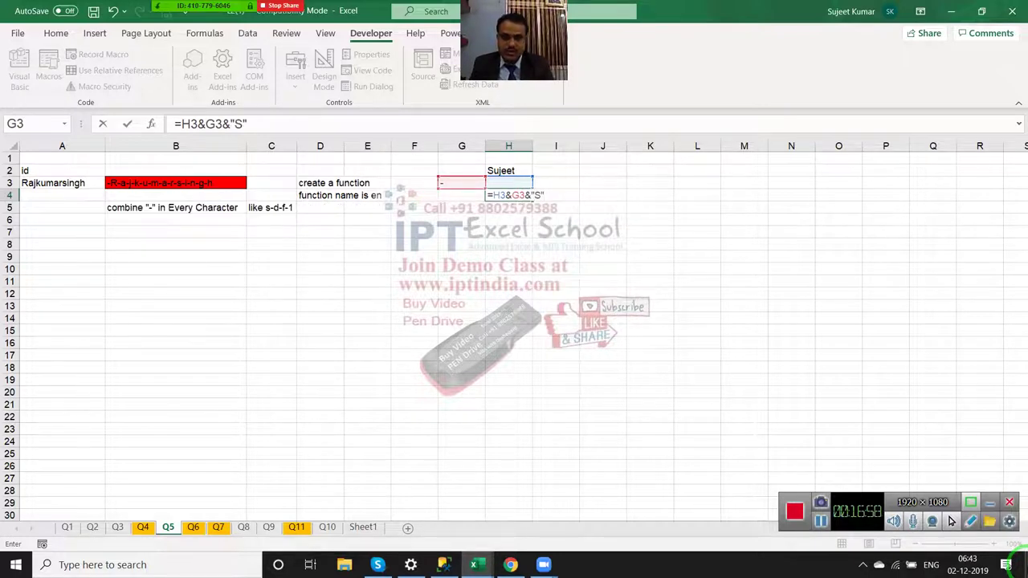
{"action": "key", "text": "BackSpace"}
{"action": "key", "text": "BackSpace"}
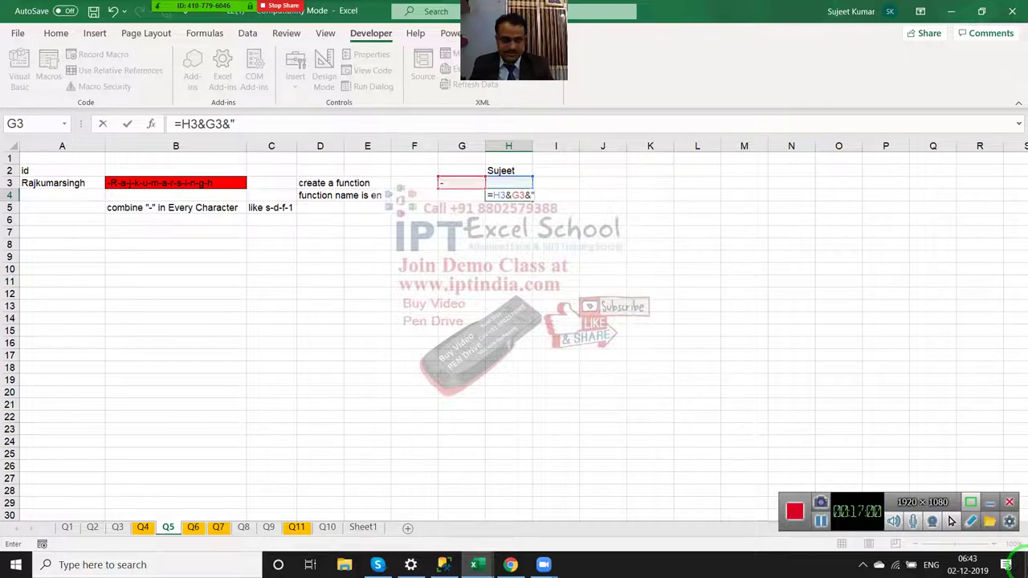
{"action": "type", "text": "S"}
{"action": "key", "text": "BackSpace"}
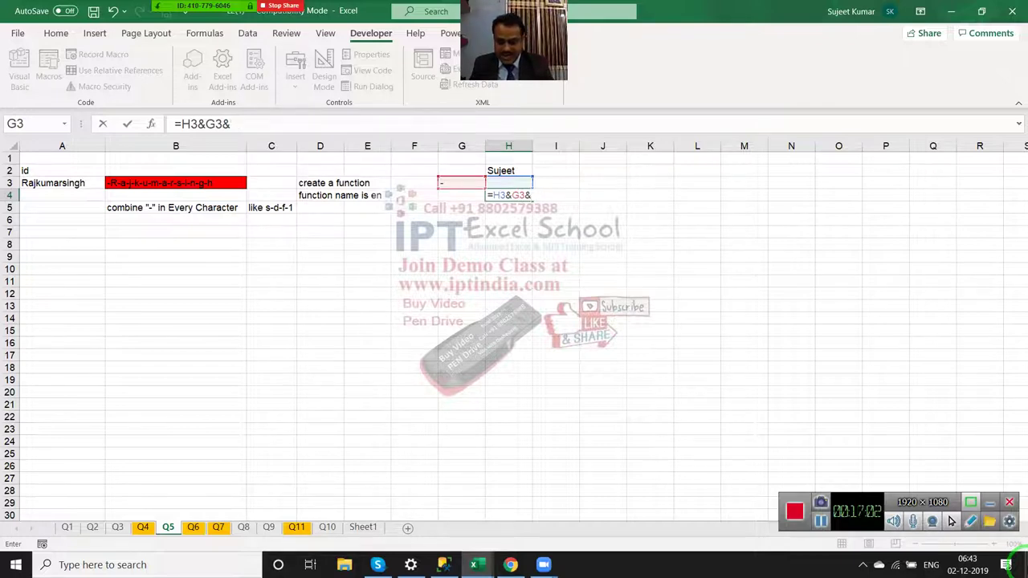
- Finish H4 with MID(H2,1,1) so it displays -S
{"action": "type", "text": "mid"}
{"action": "key", "text": "Tab"}
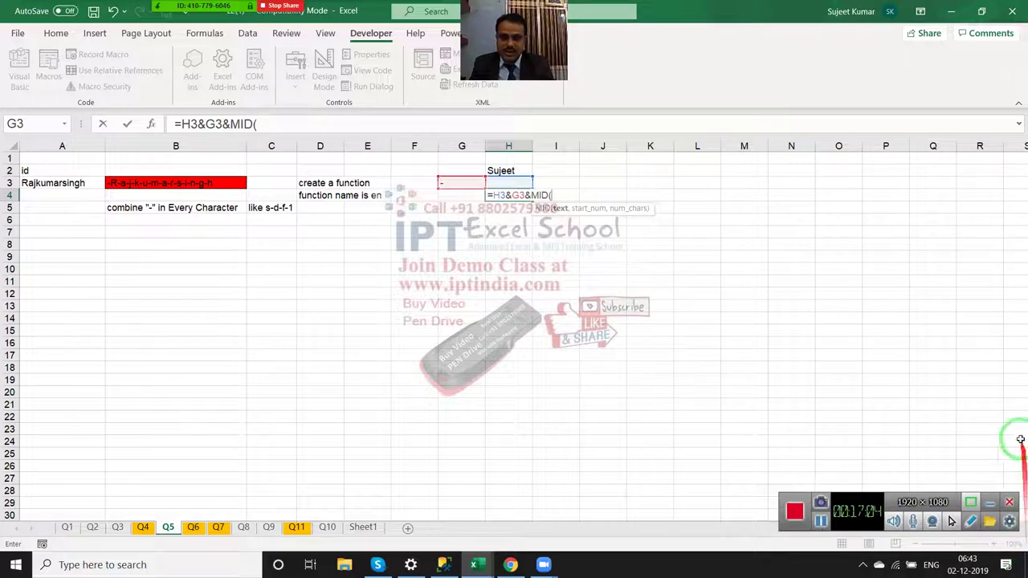
{"action": "left_click", "coordinate": [508, 170]}
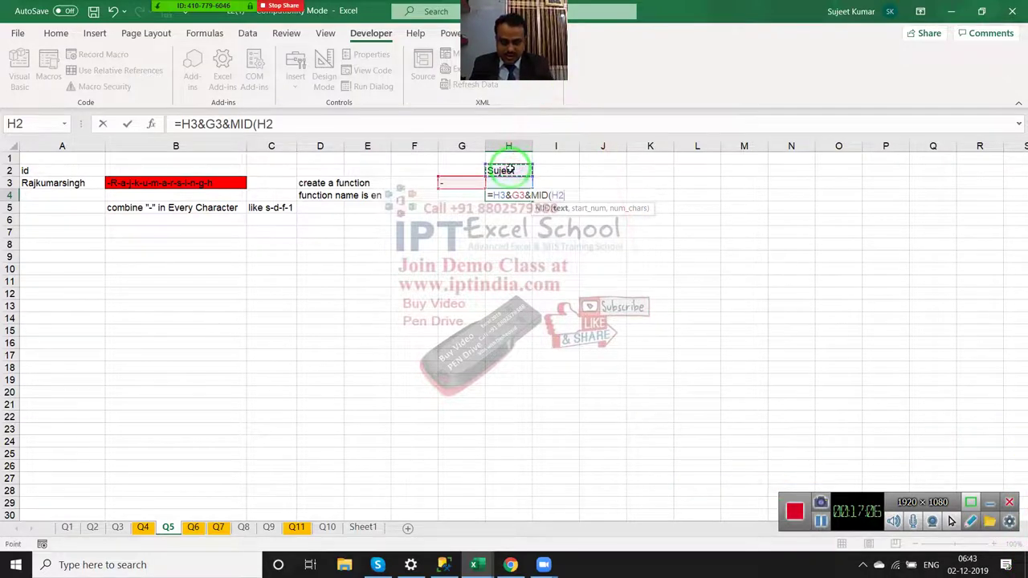
{"action": "type", "text": ",1"}
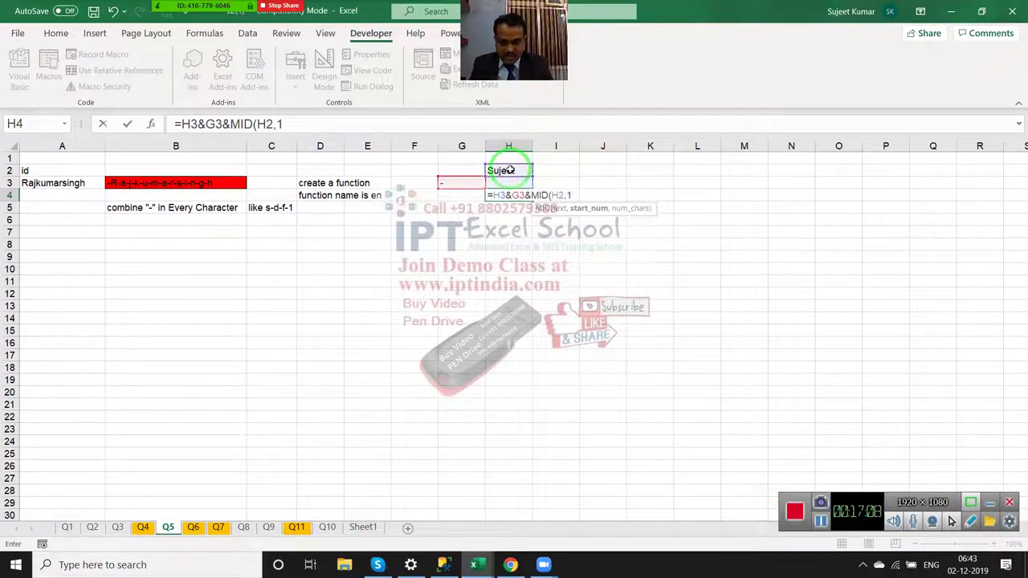
{"action": "type", "text": ","}
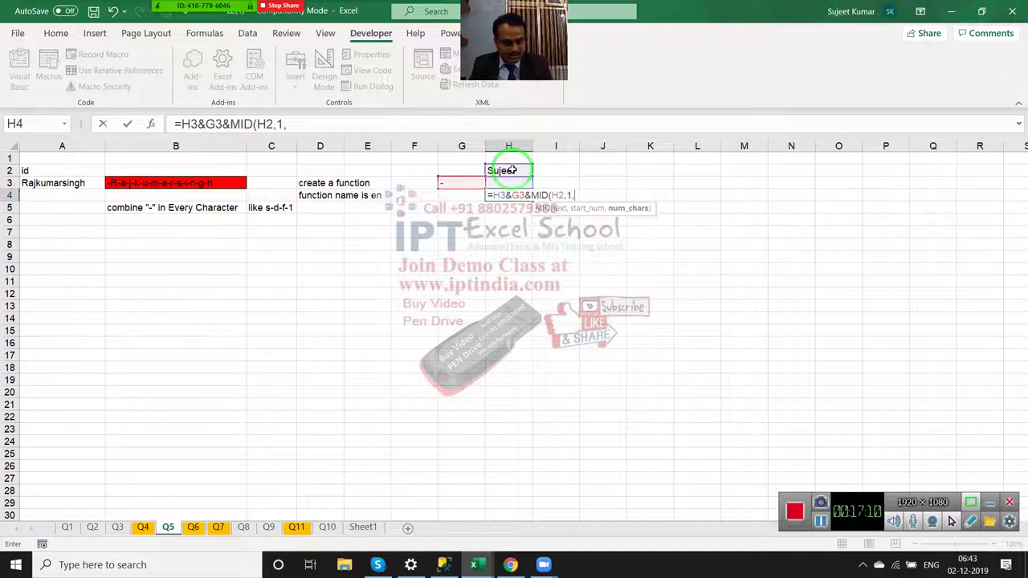
{"action": "type", "text": "1)"}
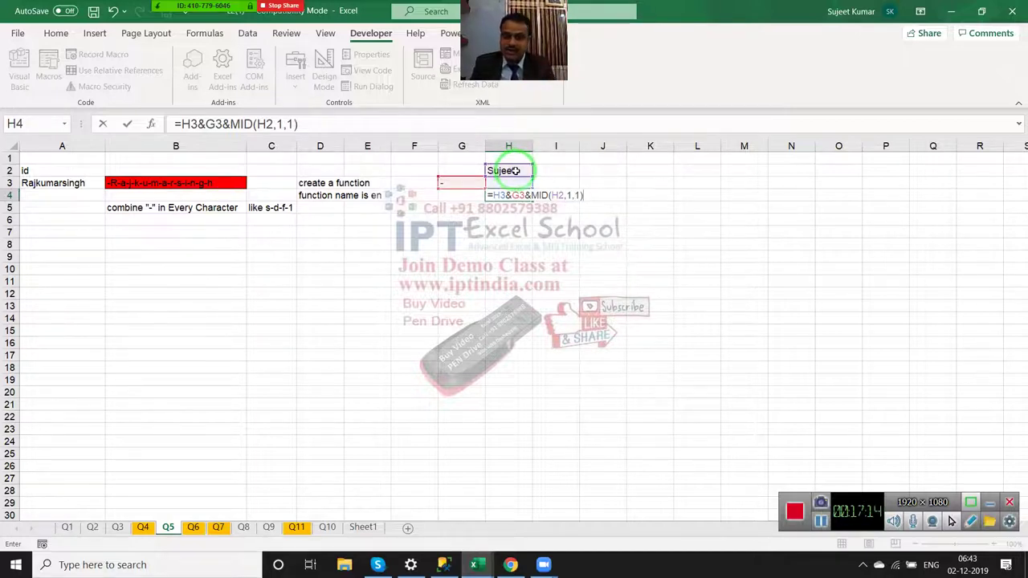
{"action": "key", "text": "Return"}
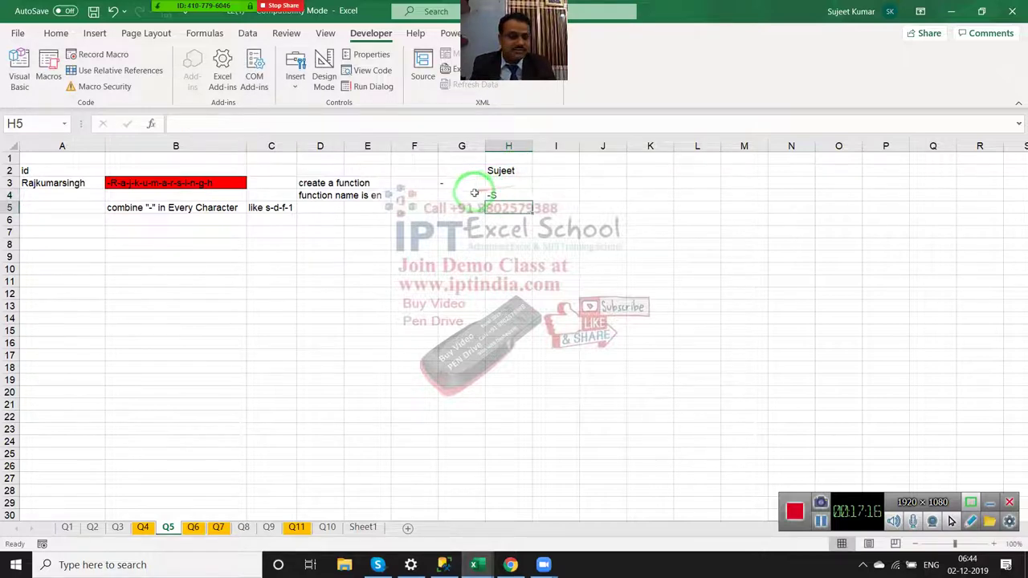
- Type note letters R in I3, N in I2, S in F3 and R in I4
{"action": "mouse_move", "coordinate": [492, 182]}
{"action": "left_mouse_down"}
{"action": "mouse_move", "coordinate": [537, 183]}
{"action": "mouse_move", "coordinate": [506, 182]}
{"action": "left_mouse_up"}
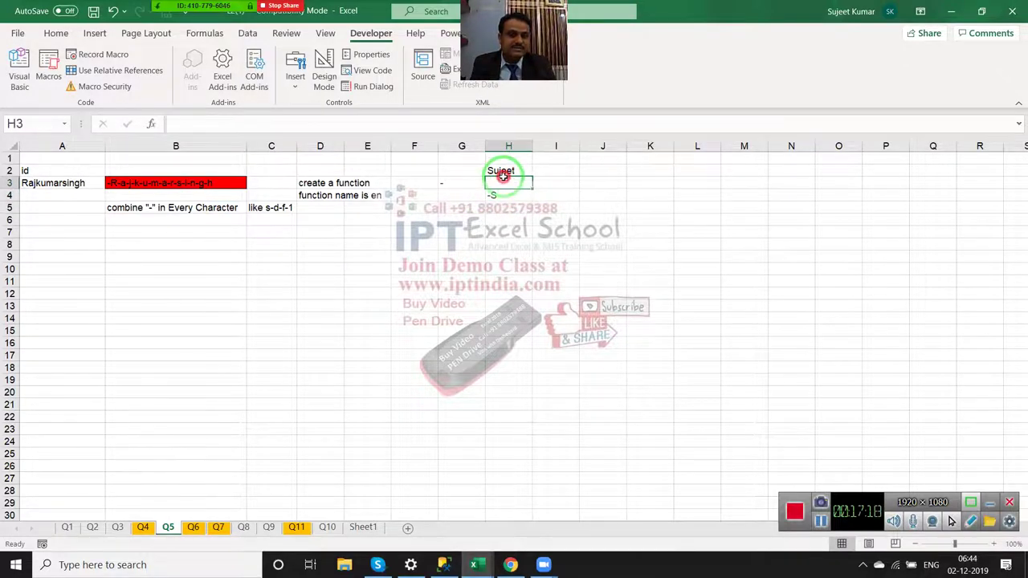
{"action": "left_click", "coordinate": [559, 182]}
{"action": "type", "text": "R"}
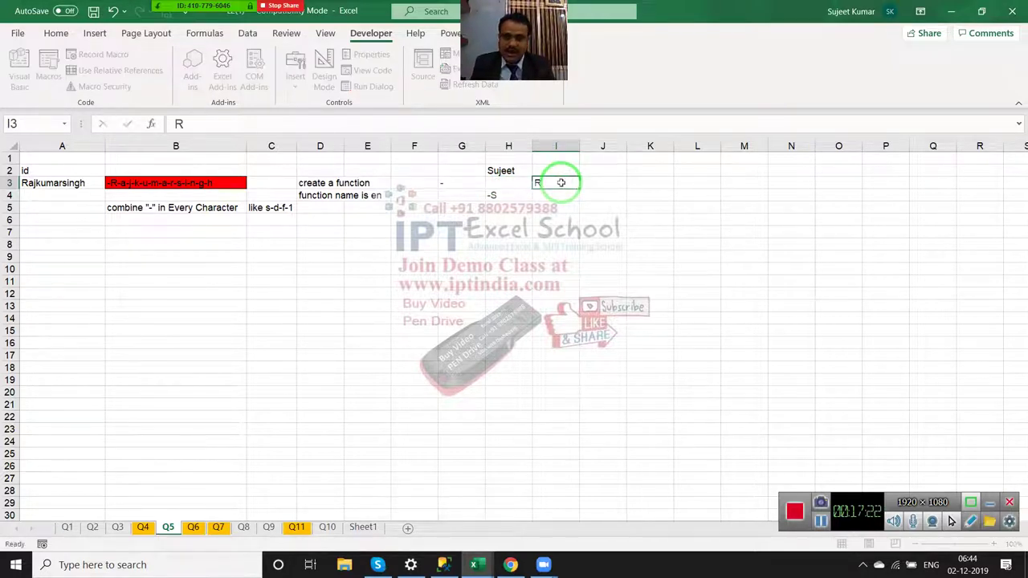
{"action": "key", "text": "Up"}
{"action": "type", "text": "N"}
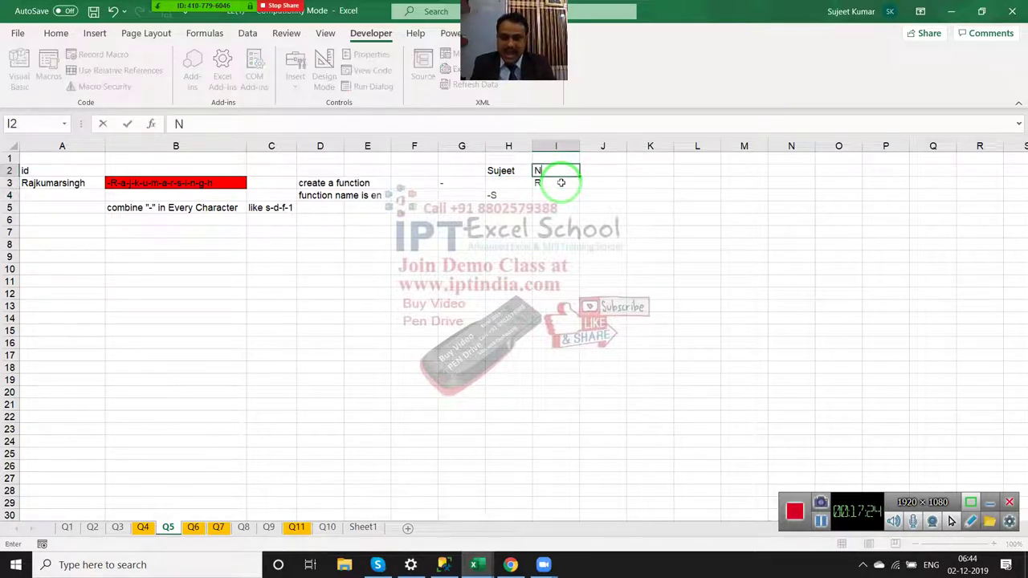
{"action": "key", "text": "Return"}
{"action": "key", "text": "Left"}
{"action": "key", "text": "Left"}
{"action": "key", "text": "Left"}
{"action": "type", "text": "S"}
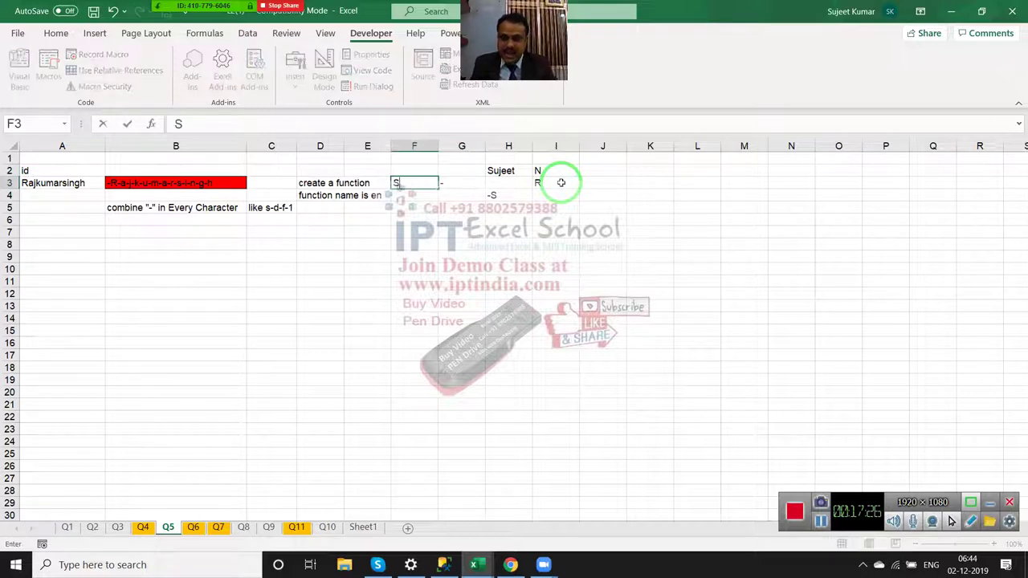
{"action": "key", "text": "Return"}
{"action": "key", "text": "Right"}
{"action": "key", "text": "Right"}
{"action": "key", "text": "Right"}
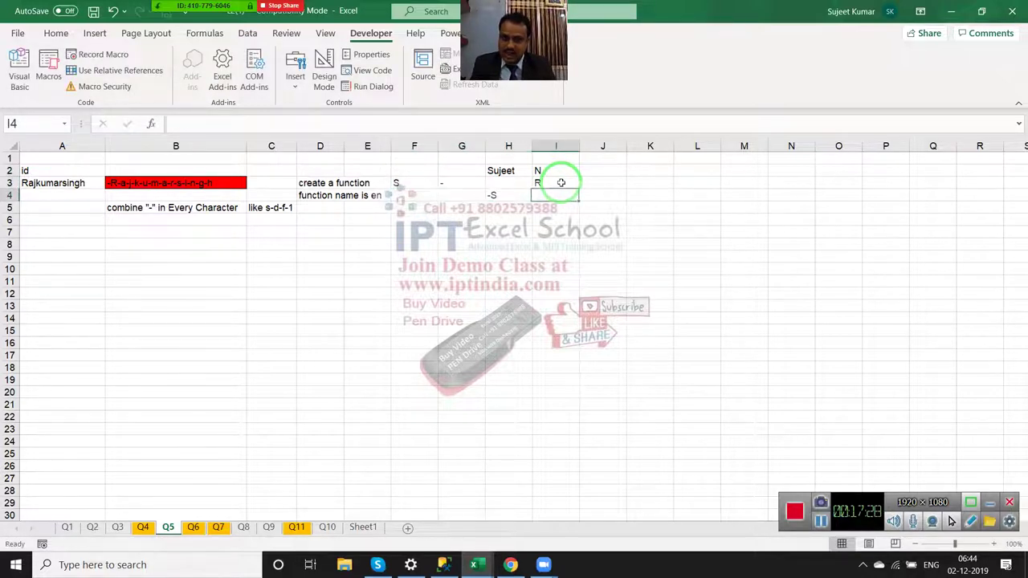
{"action": "type", "text": "R"}
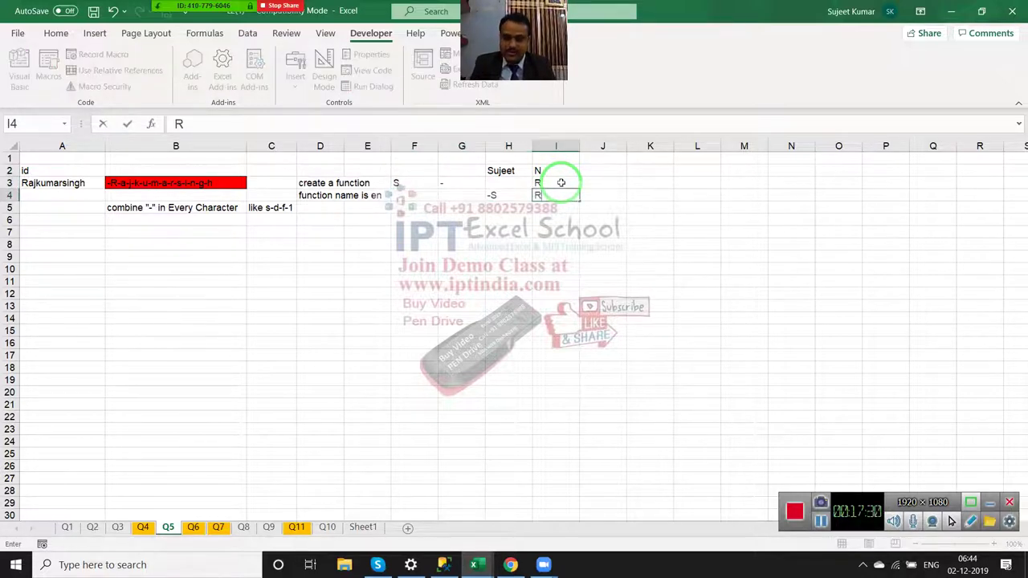
{"action": "key", "text": "Return"}
{"action": "key", "text": "Left"}
{"action": "type", "text": "="}
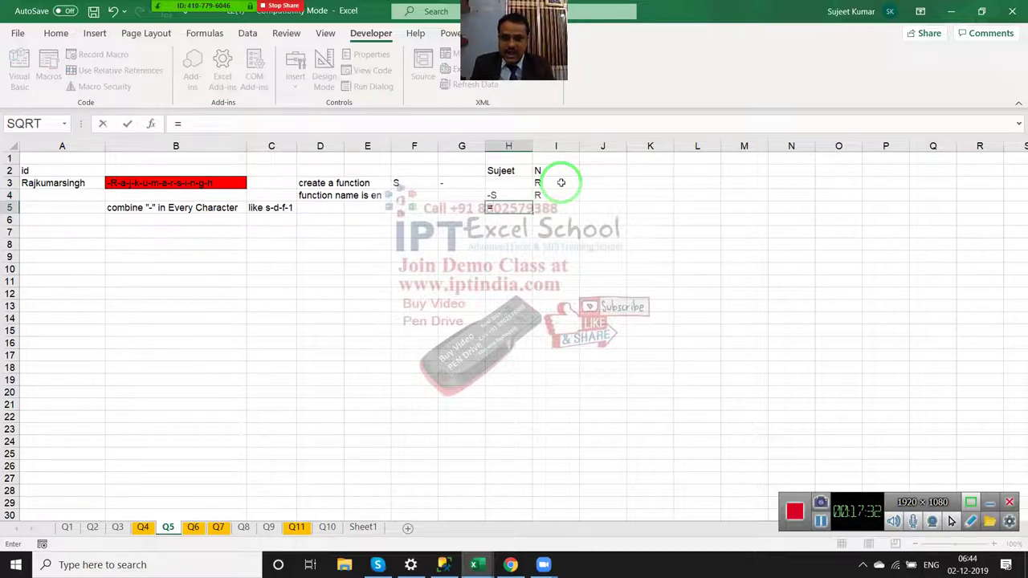
- Complete H5 as =H4&G3&MID(H2,2,1) so it shows -S-u
{"action": "key", "text": "Up"}
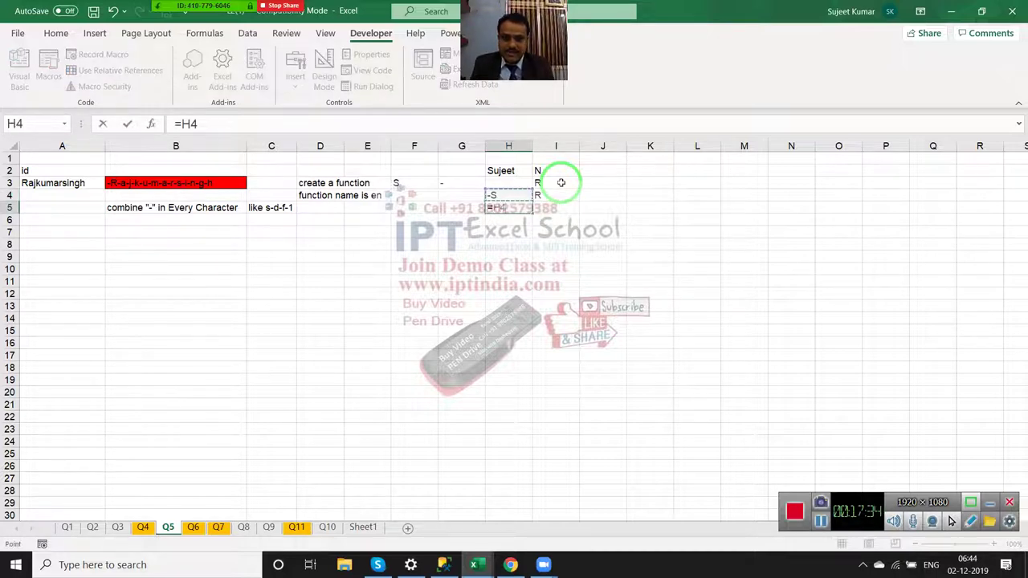
{"action": "type", "text": "&"}
{"action": "key", "text": "Left"}
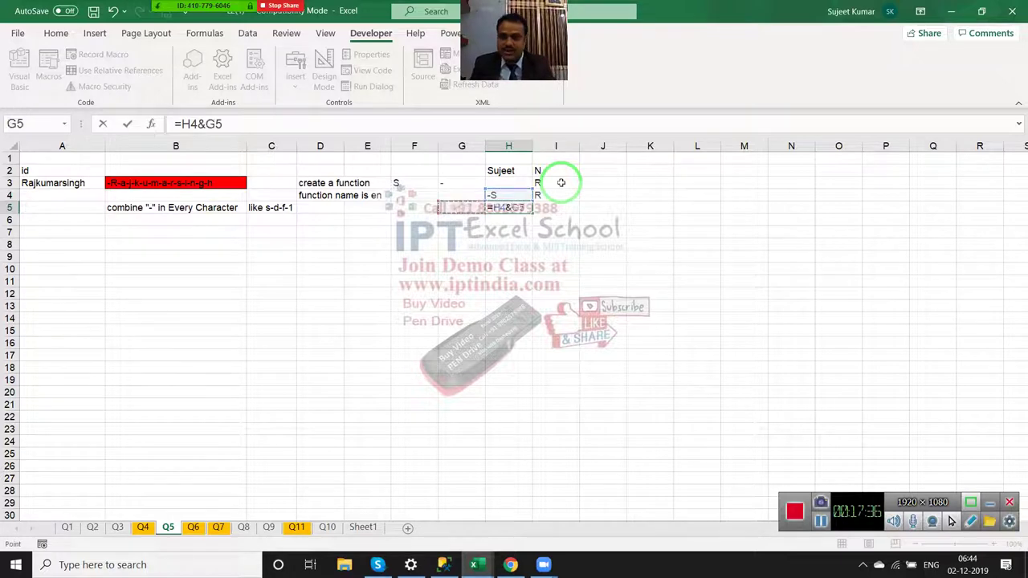
{"action": "key", "text": "Left"}
{"action": "key", "text": "Up"}
{"action": "key", "text": "Up"}
{"action": "key", "text": "Right"}
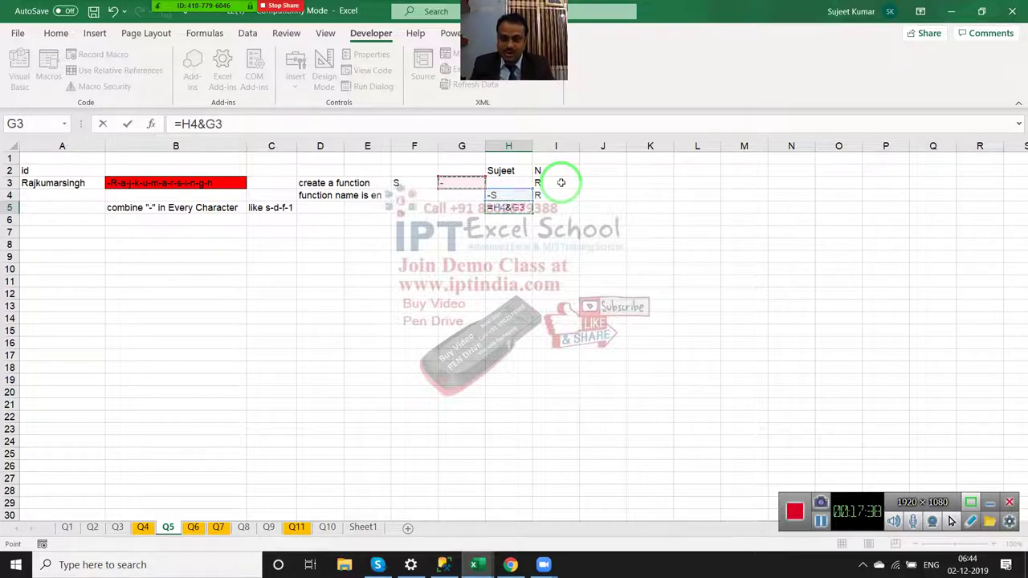
{"action": "type", "text": "&M"}
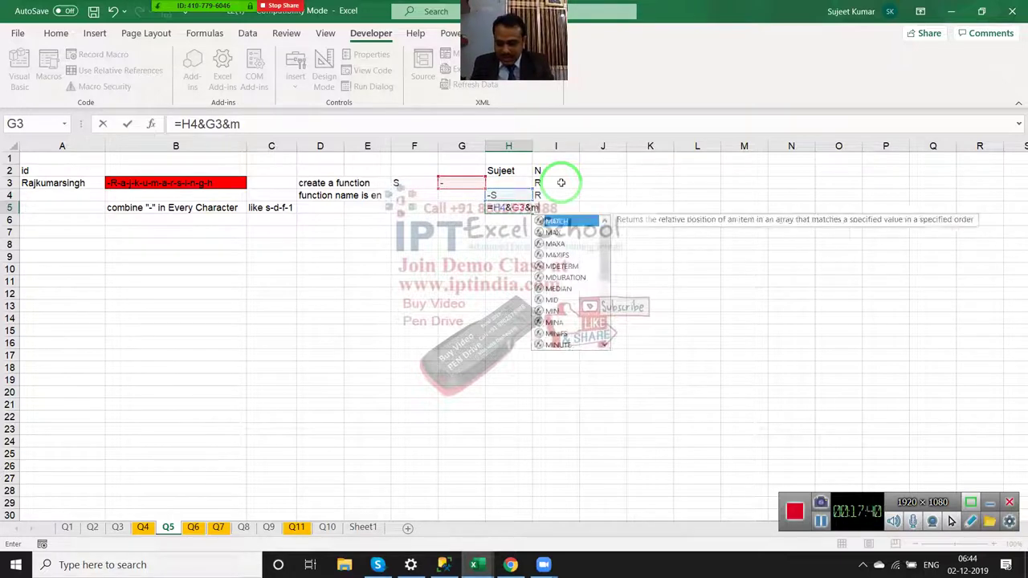
{"action": "type", "text": "ID("}
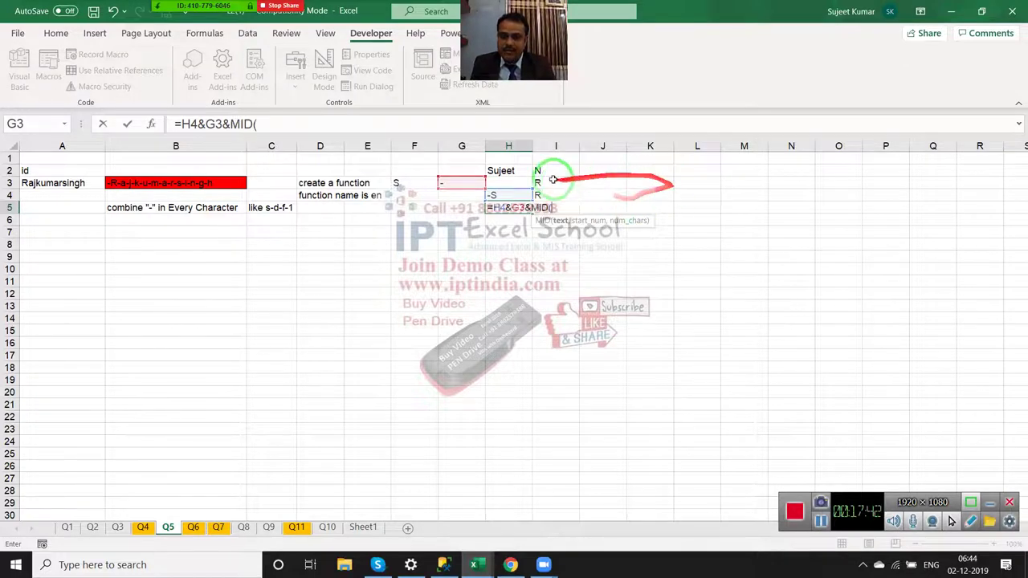
{"action": "left_click", "coordinate": [514, 171]}
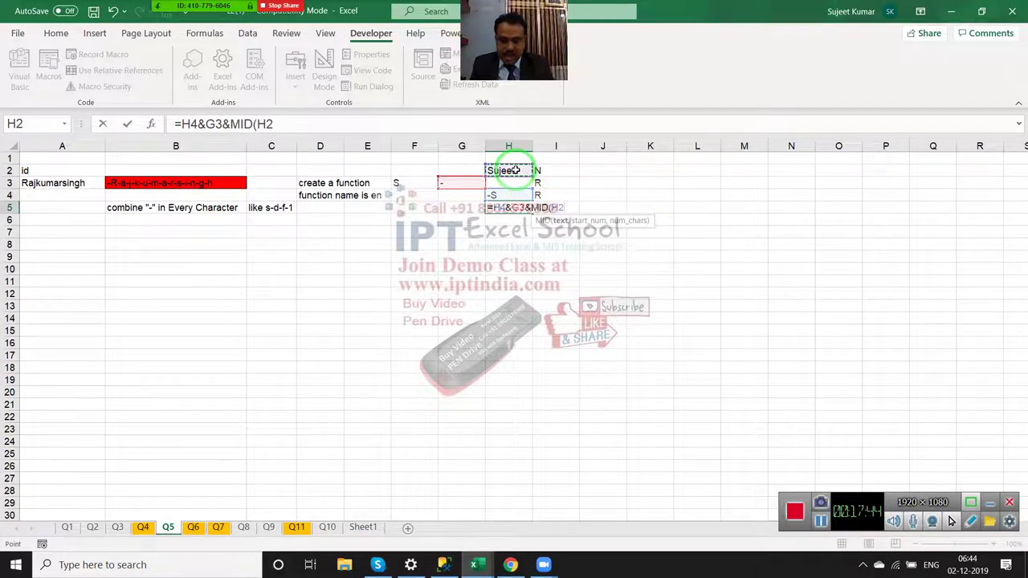
{"action": "type", "text": ",2"}
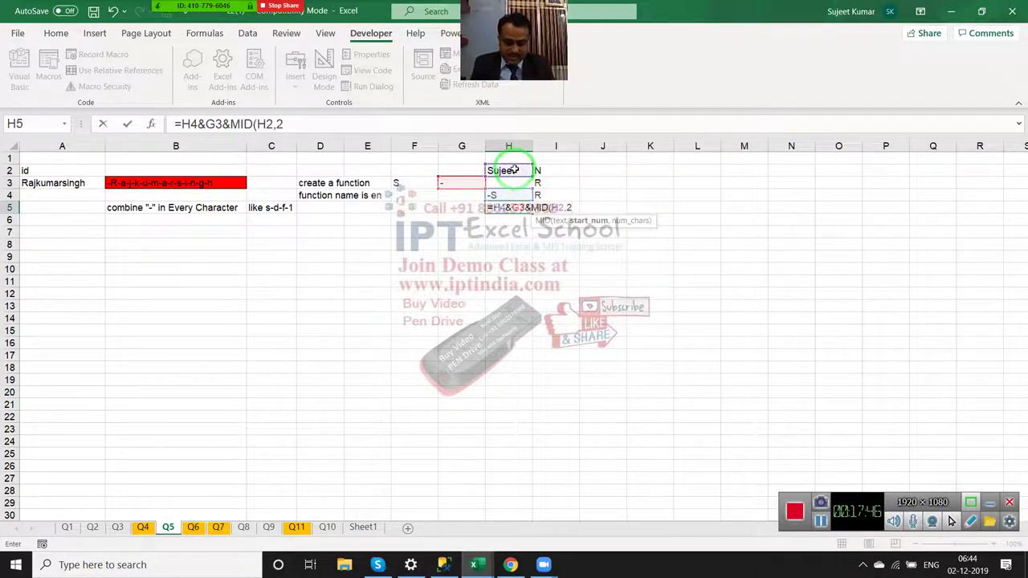
{"action": "type", "text": ",1"}
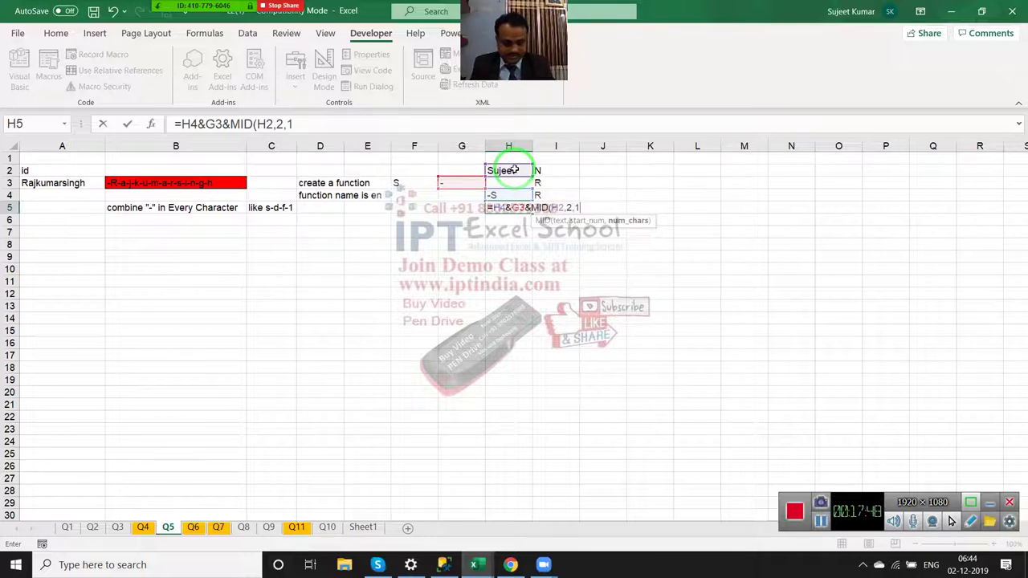
{"action": "type", "text": ")"}
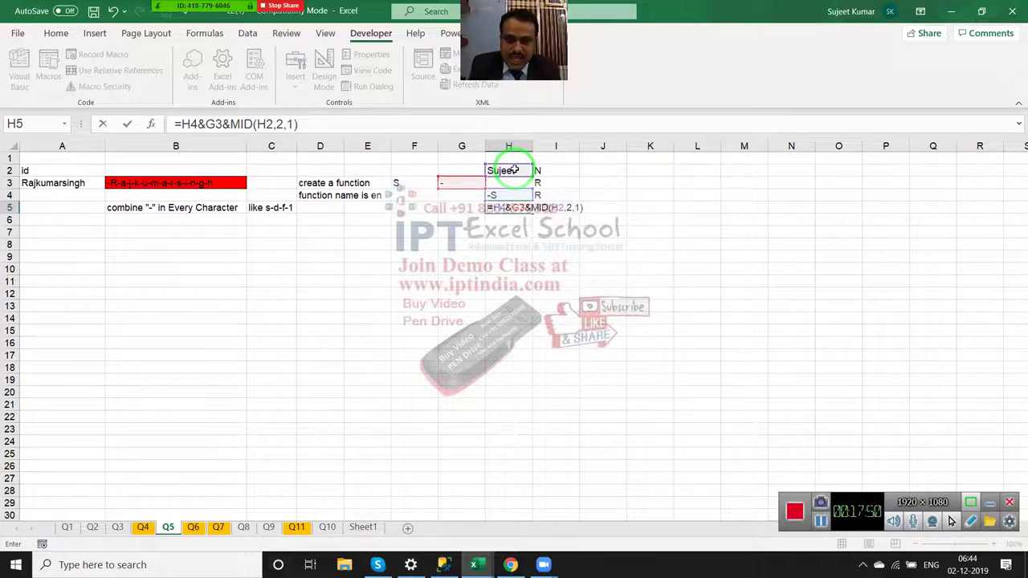
{"action": "key", "text": "Return"}
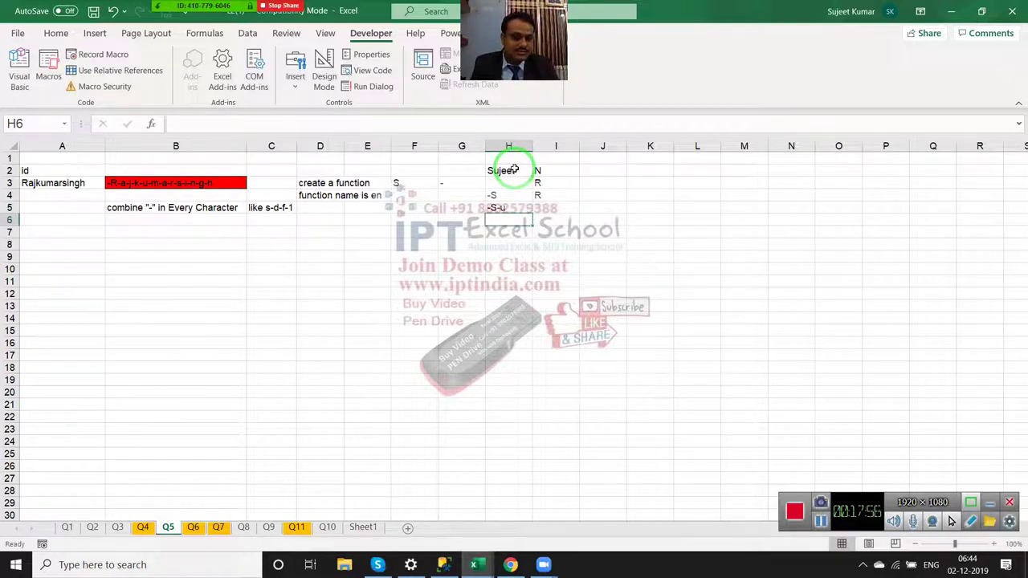
{"action": "key", "text": "Up"}
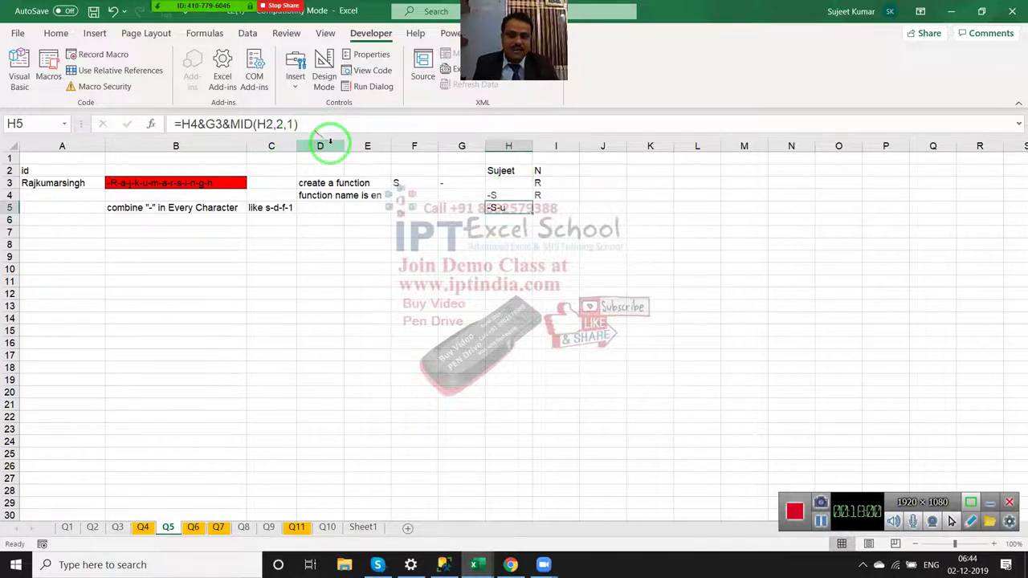
- Enter =H5&G3&MID(H2,3,1) in H6, accepting the correction, to show -S-u-j
{"action": "key", "text": "Down"}
{"action": "type", "text": "="}
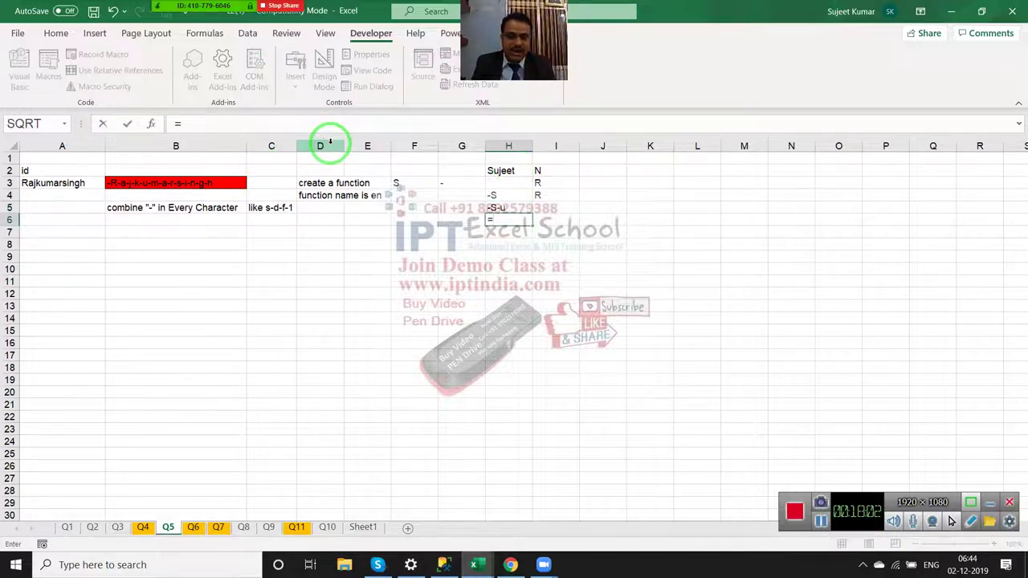
{"action": "key", "text": "Up"}
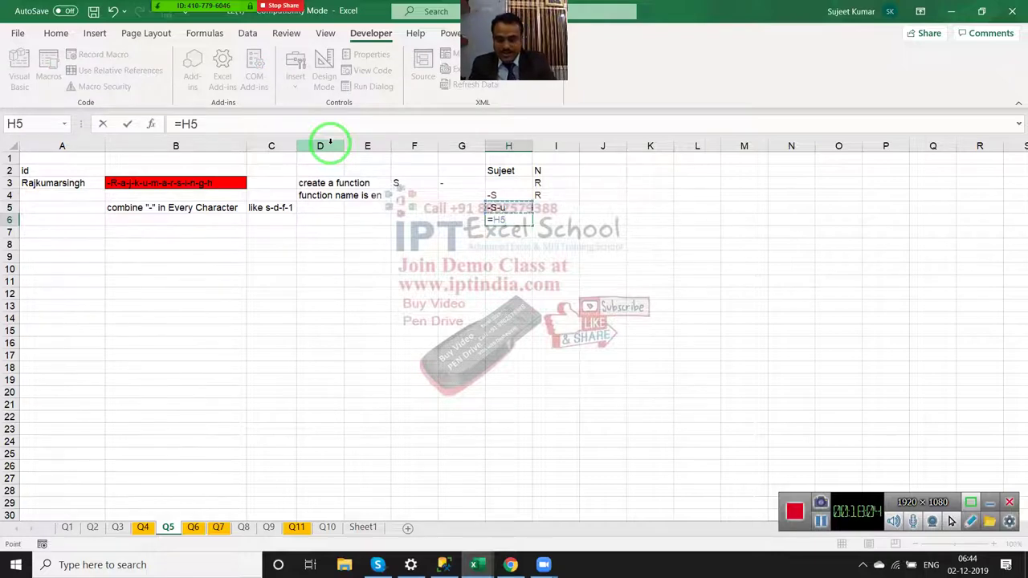
{"action": "type", "text": "&"}
{"action": "key", "text": "Left"}
{"action": "key", "text": "Left"}
{"action": "key", "text": "Up"}
{"action": "key", "text": "Up"}
{"action": "key", "text": "Up"}
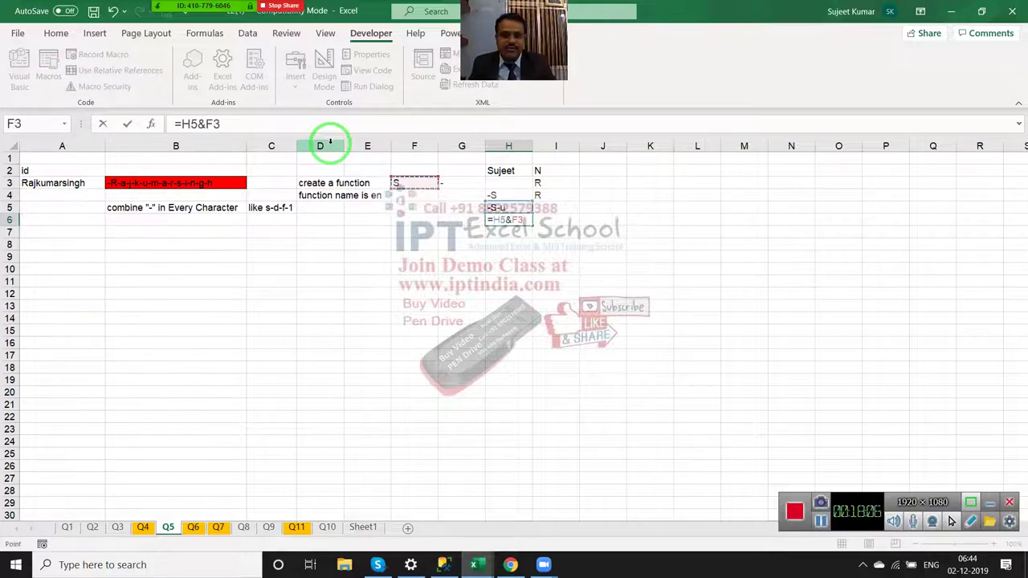
{"action": "key", "text": "Right"}
{"action": "type", "text": "&"}
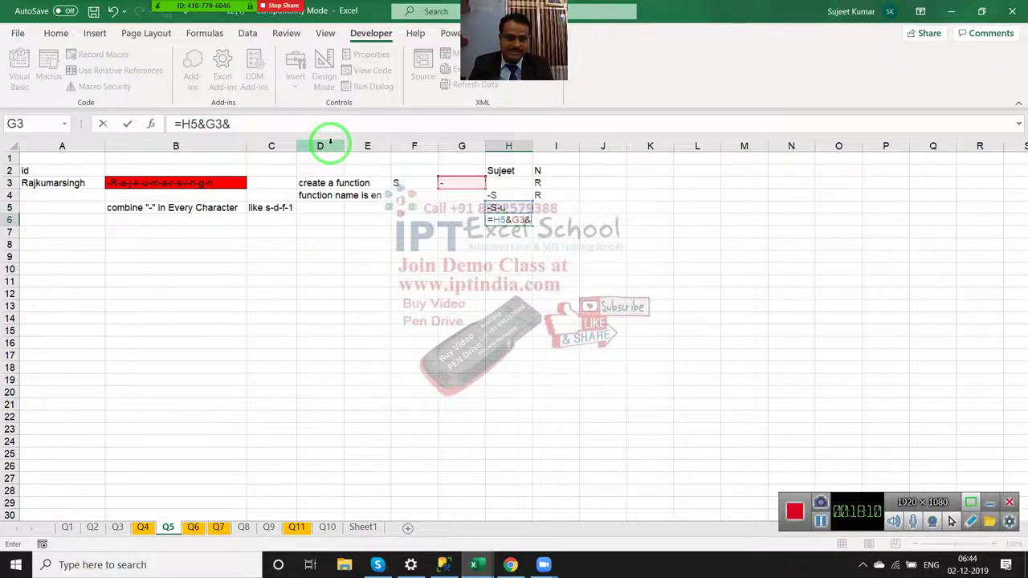
{"action": "type", "text": "mid"}
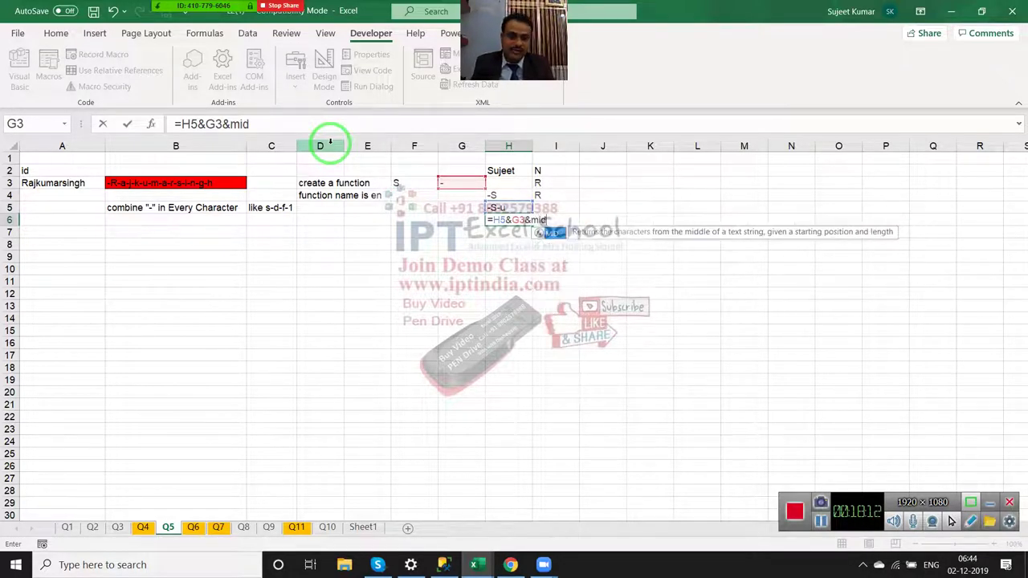
{"action": "type", "text": "("}
{"action": "key", "text": "Up"}
{"action": "key", "text": "Up"}
{"action": "key", "text": "Up"}
{"action": "key", "text": "Up"}
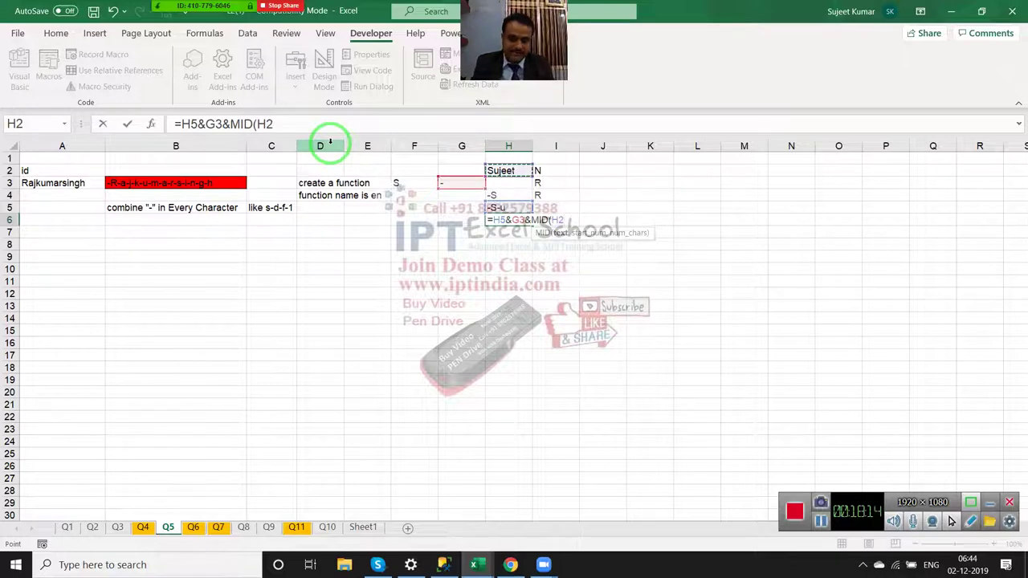
{"action": "type", "text": ",3,"}
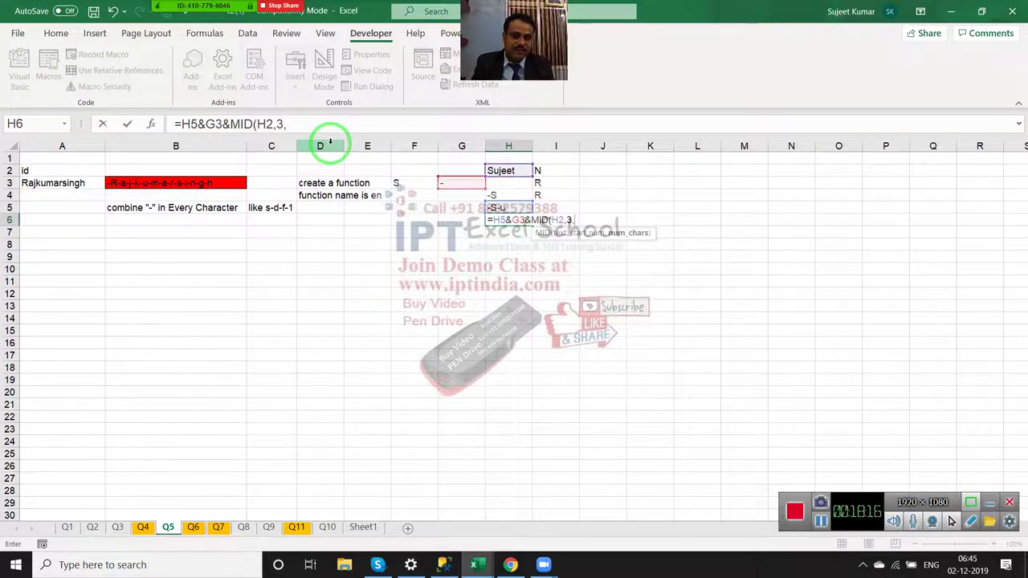
{"action": "type", "text": "1"}
{"action": "key", "text": "Return"}
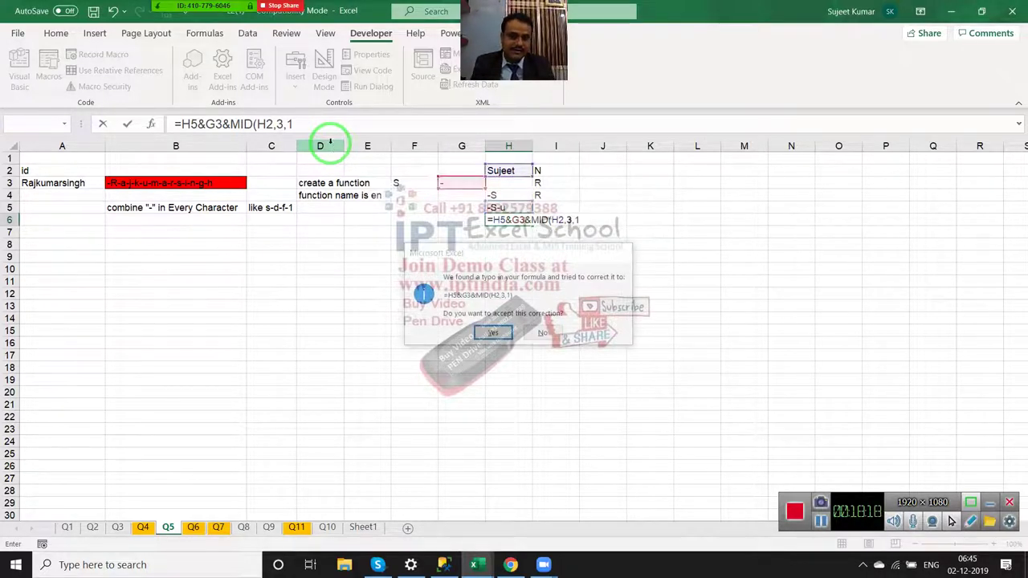
{"action": "key", "text": "Return"}
- Type R in I5
{"action": "key", "text": "Up"}
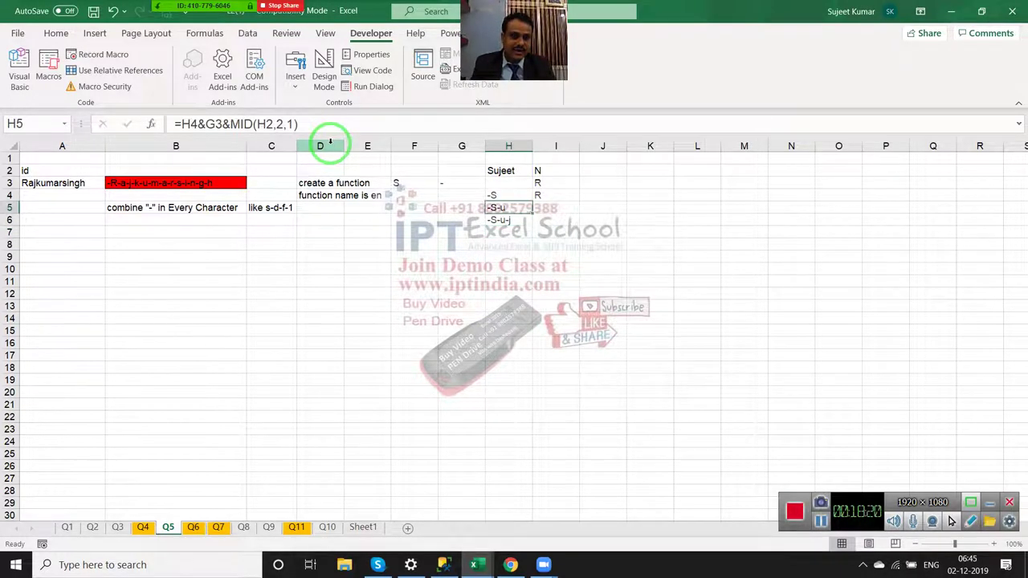
{"action": "key", "text": "Right"}
{"action": "type", "text": "R"}
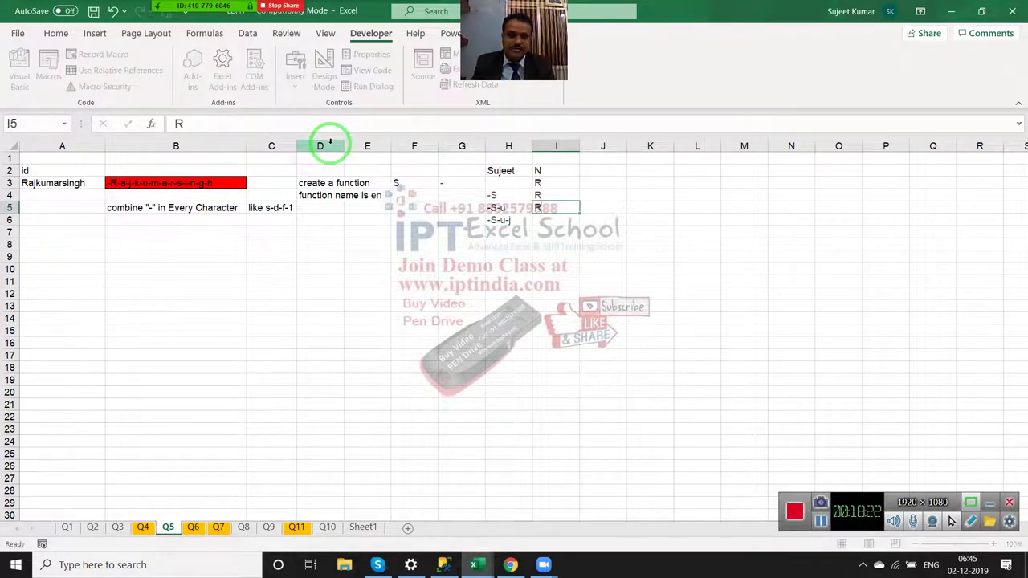
{"action": "key", "text": "Return"}
{"action": "key", "text": "Left"}
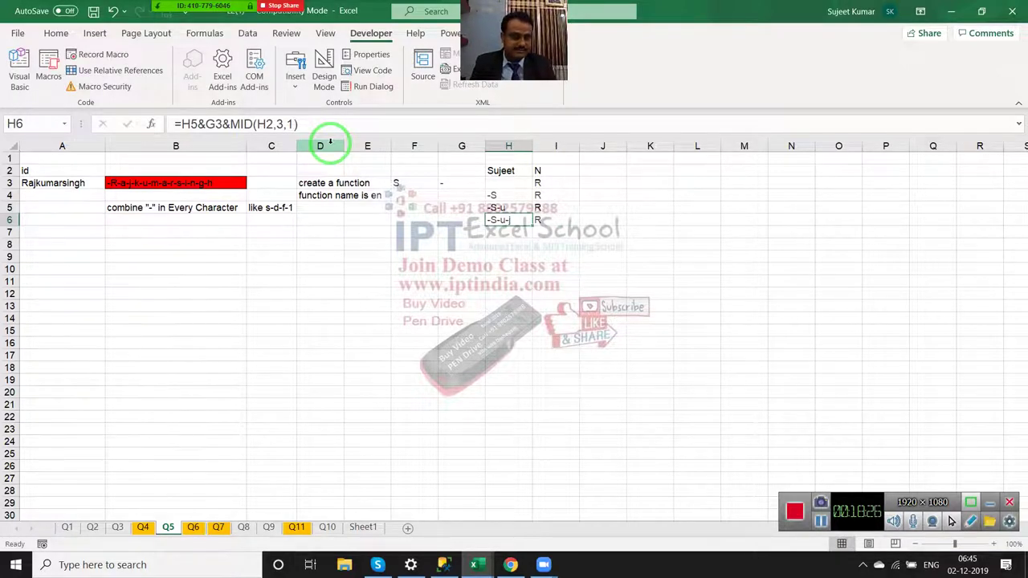
{"action": "key", "text": "Up"}
{"action": "key", "text": "Up"}
{"action": "key", "text": "Up"}
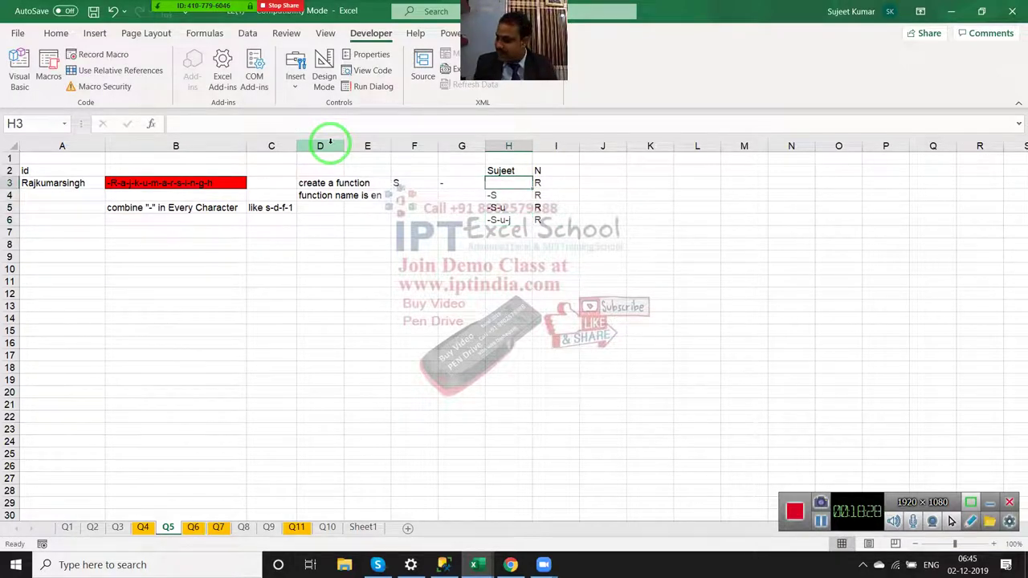
- Step through the H4 to H6 formulas, then minimize Excel to the desktop
{"action": "key", "text": "Down"}
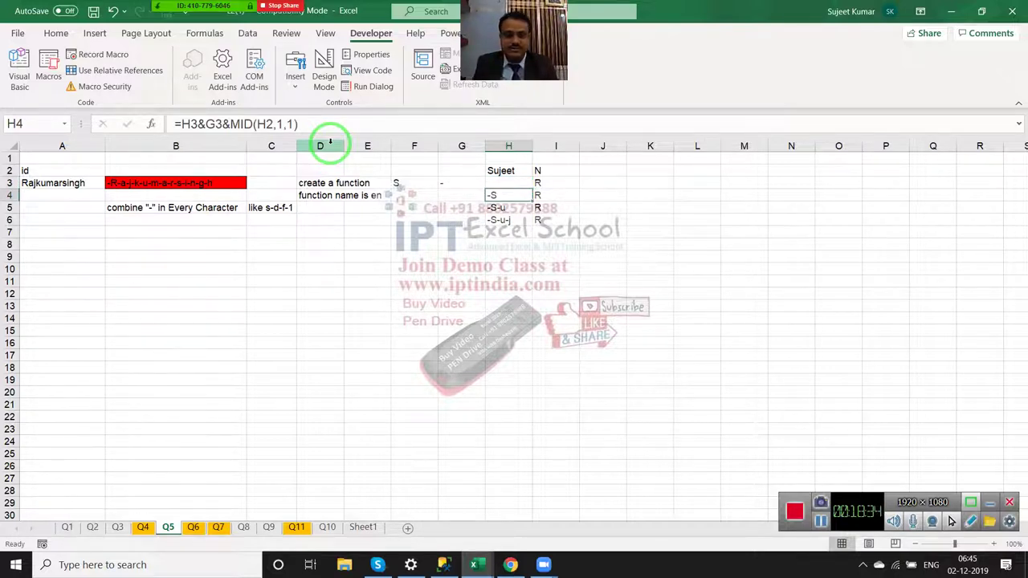
{"action": "key", "text": "Down"}
{"action": "key", "text": "Down"}
{"action": "key", "text": "Down"}
{"action": "key", "text": "Down"}
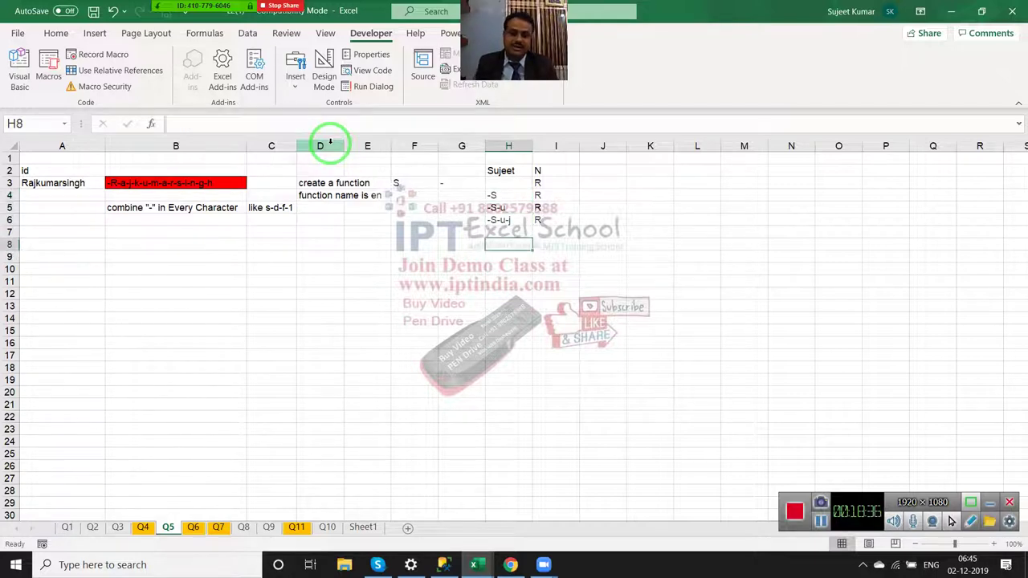
{"action": "key", "text": "Up"}
{"action": "key", "text": "Up"}
{"action": "key", "text": "Up"}
{"action": "key", "text": "Up"}
{"action": "key", "text": "Up"}
{"action": "key", "text": "Up"}
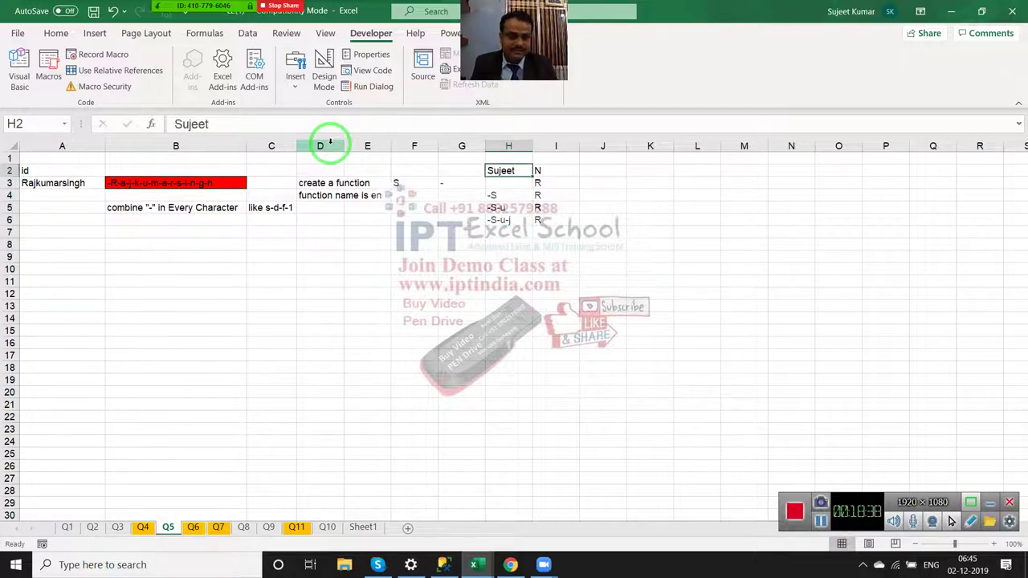
{"action": "key", "text": "Down"}
{"action": "key", "text": "Down"}
{"action": "key", "text": "Down"}
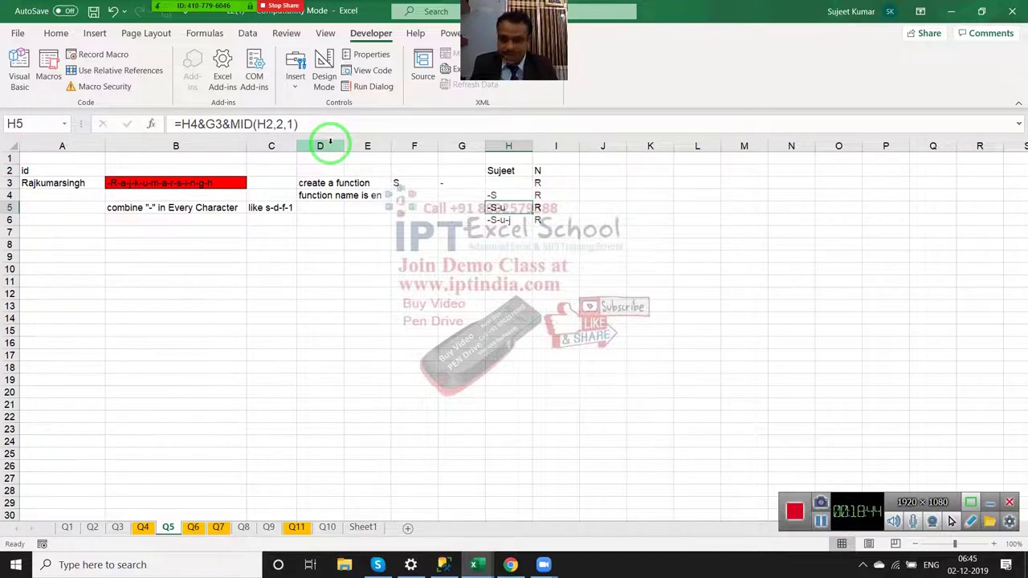
{"action": "key", "text": "Down"}
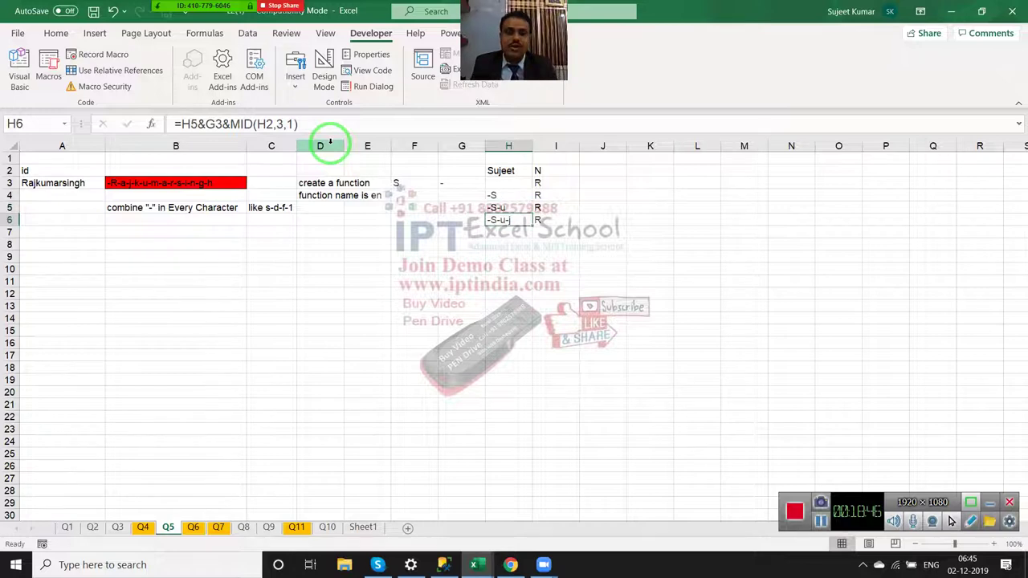
{"action": "key", "text": "super+d"}
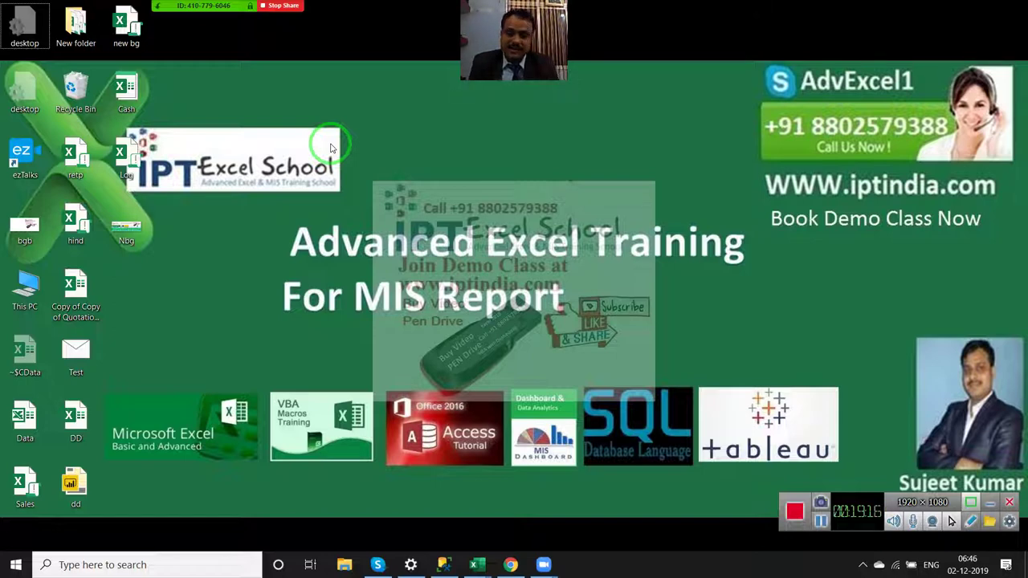
- Bring the VBA editor forward and highlight the CChar function body
{"action": "left_click", "coordinate": [474, 564]}
{"action": "left_click", "coordinate": [529, 545]}
{"action": "left_click", "coordinate": [199, 199]}
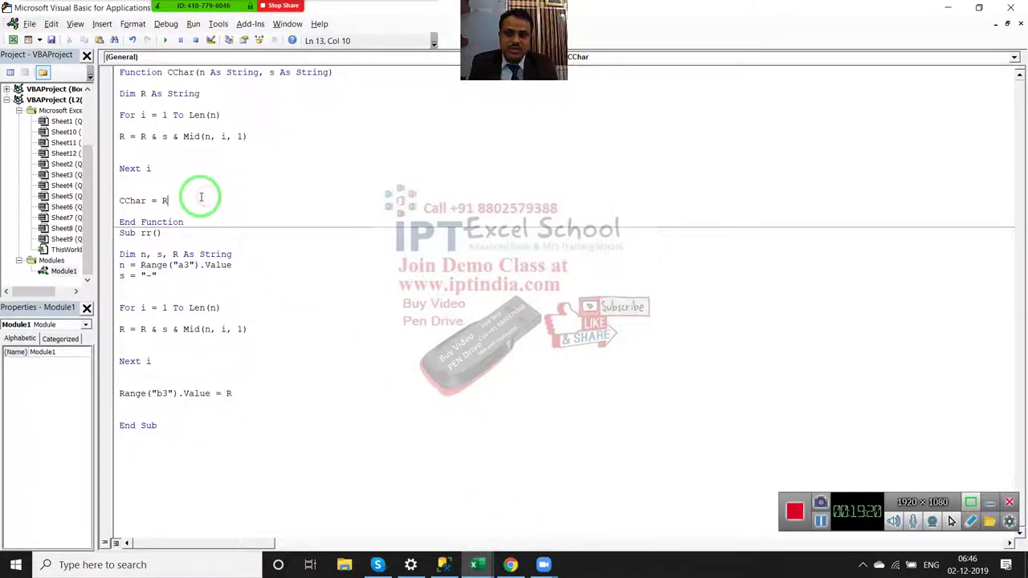
{"action": "left_click_drag", "start_coordinate": [198, 199], "coordinate": [110, 94]}
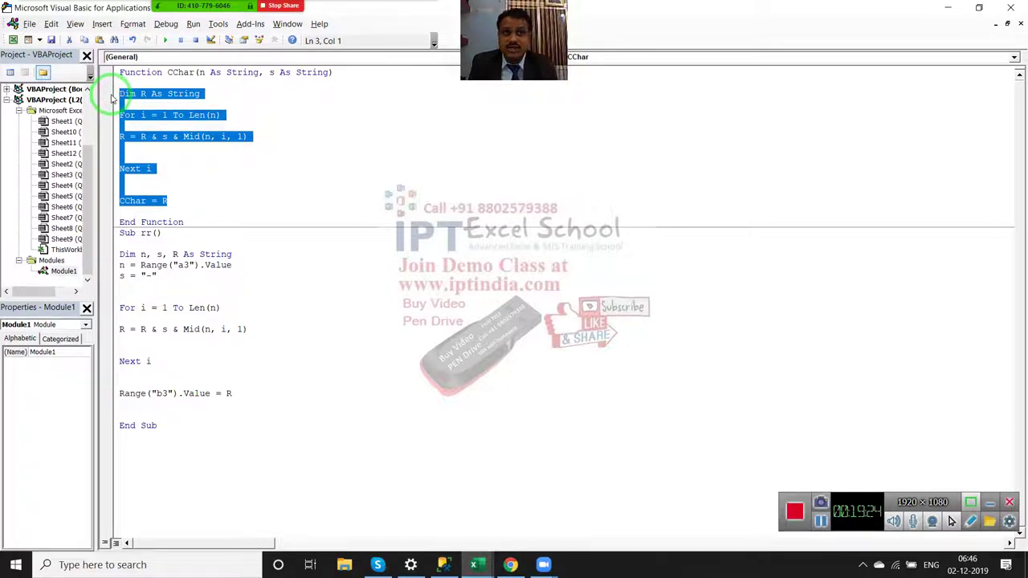
{"action": "left_click", "coordinate": [162, 137]}
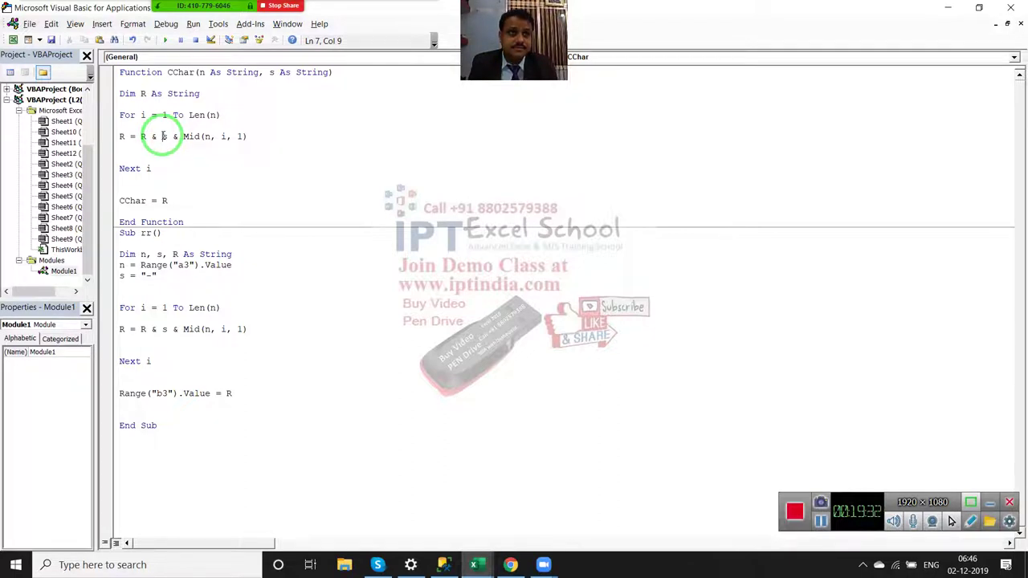
- In Chrome, dismiss the Video processing notice and open gmail.com in a new tab
{"action": "left_click", "coordinate": [514, 565]}
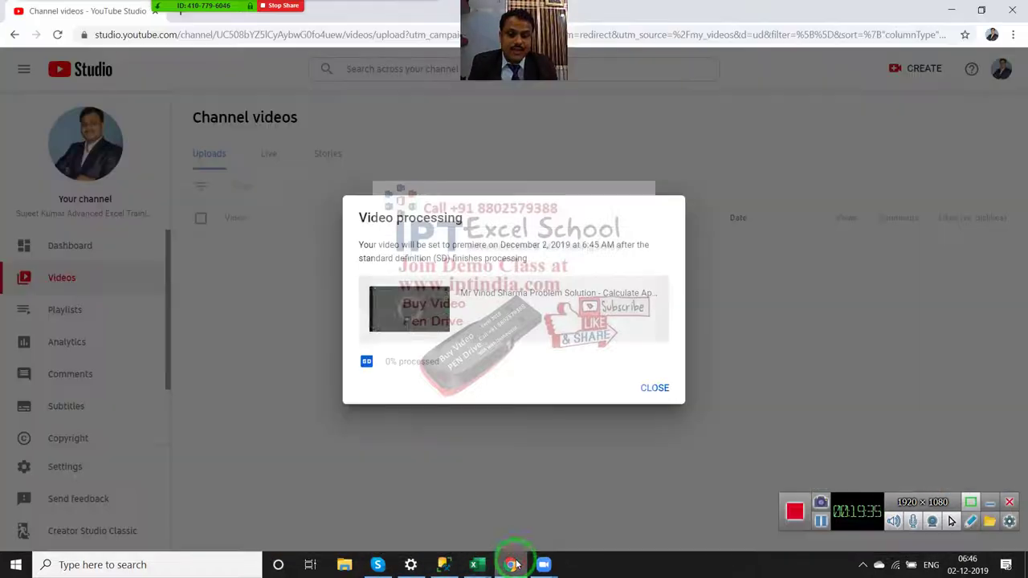
{"action": "left_click", "coordinate": [653, 386]}
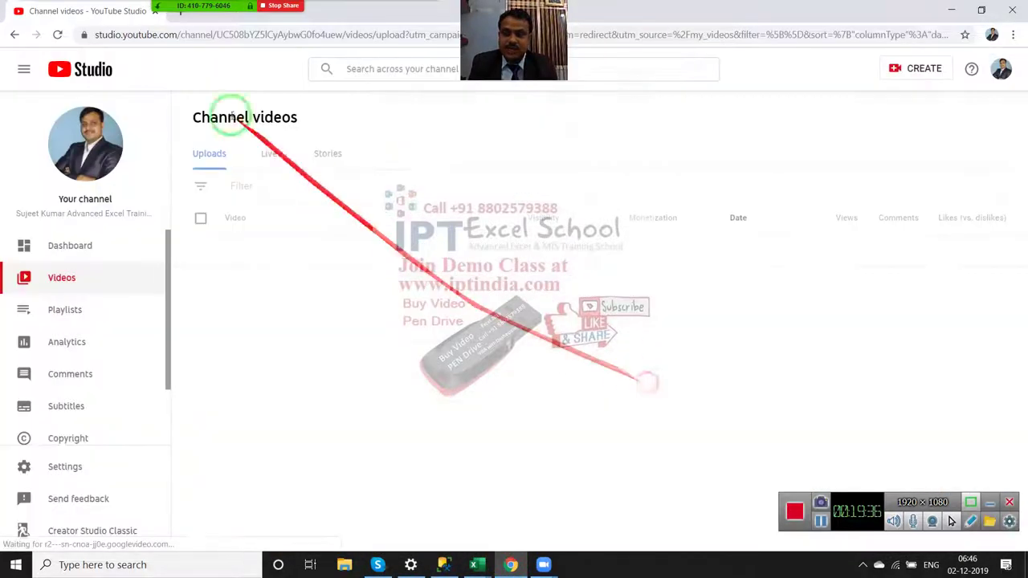
{"action": "left_click", "coordinate": [171, 10]}
{"action": "type", "text": "go"}
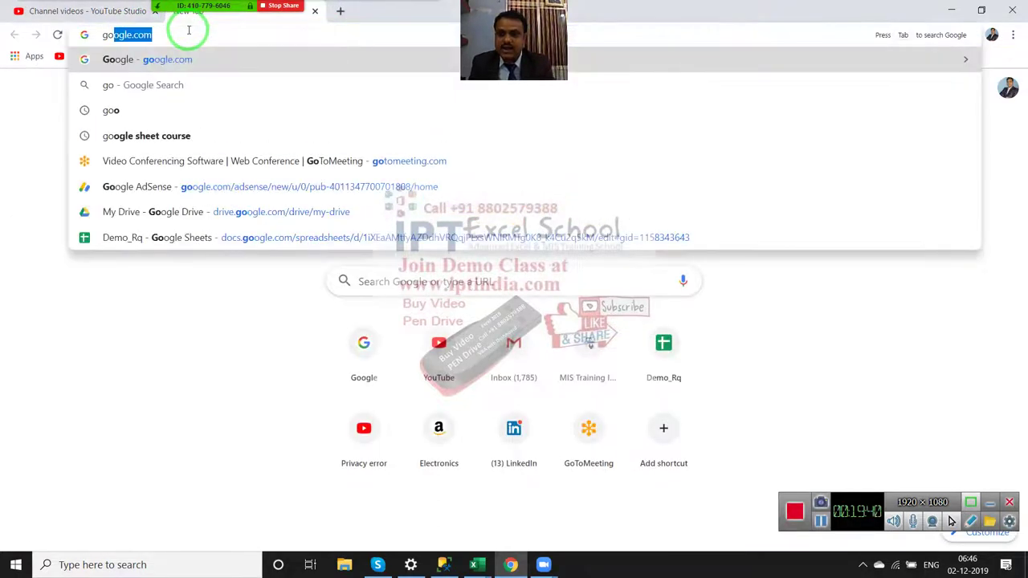
{"action": "key", "text": "BackSpace"}
{"action": "key", "text": "BackSpace"}
{"action": "type", "text": "mai"}
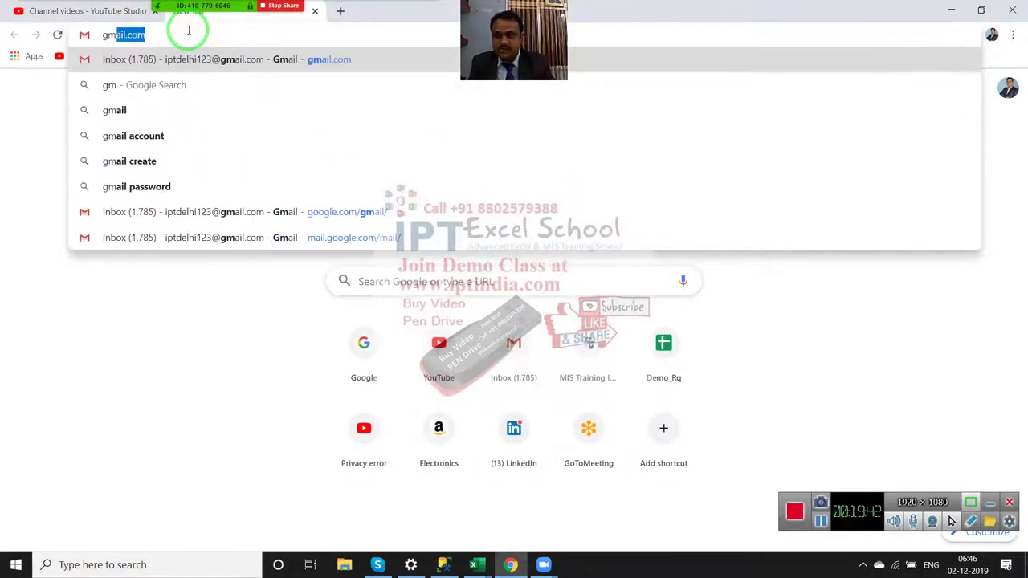
{"action": "key", "text": "Return"}
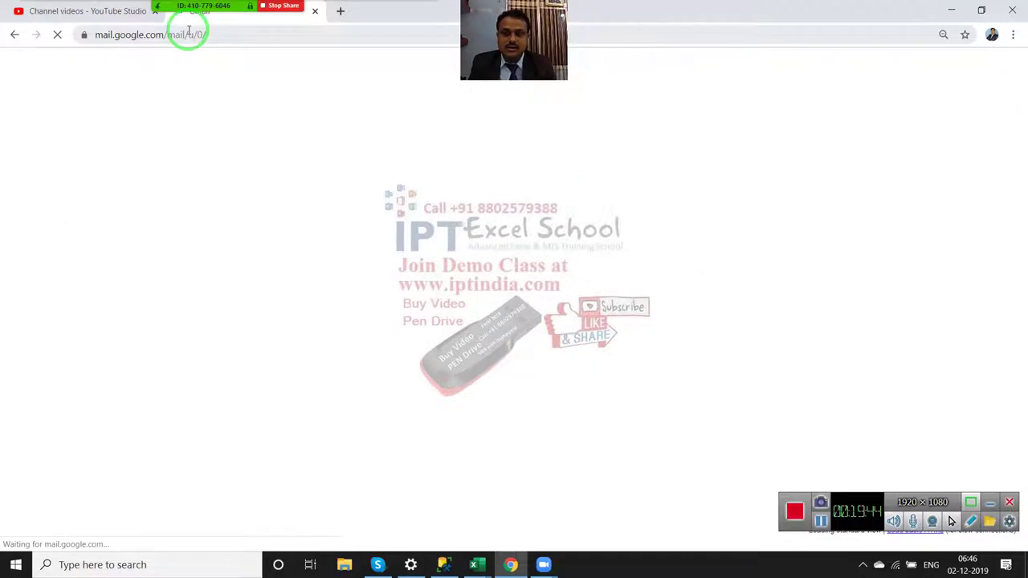
{"action": "left_click_drag", "start_coordinate": [191, 50], "coordinate": [300, 130]}
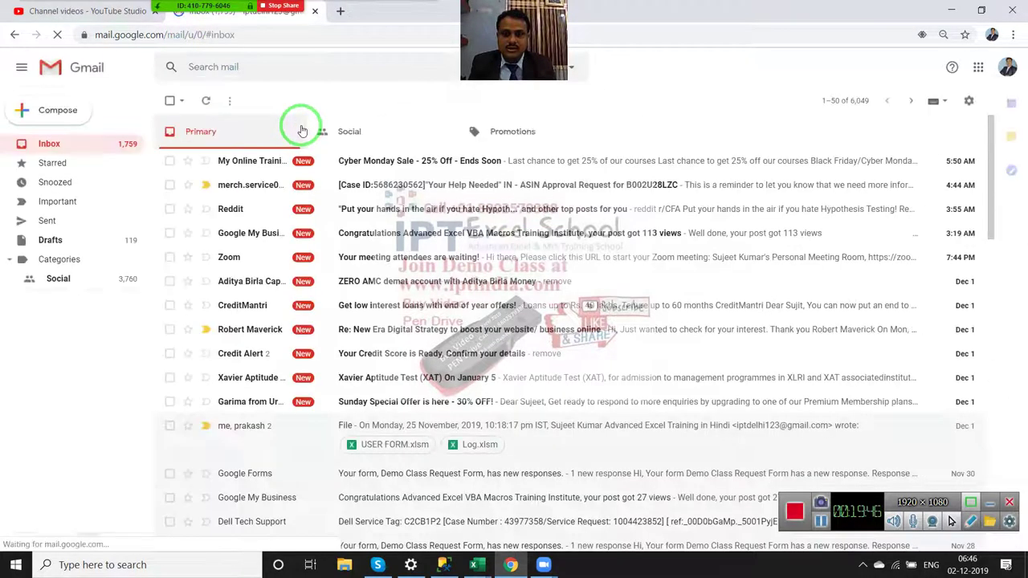
- Search the mailbox for "100 vba macros example"
{"action": "left_click", "coordinate": [230, 67]}
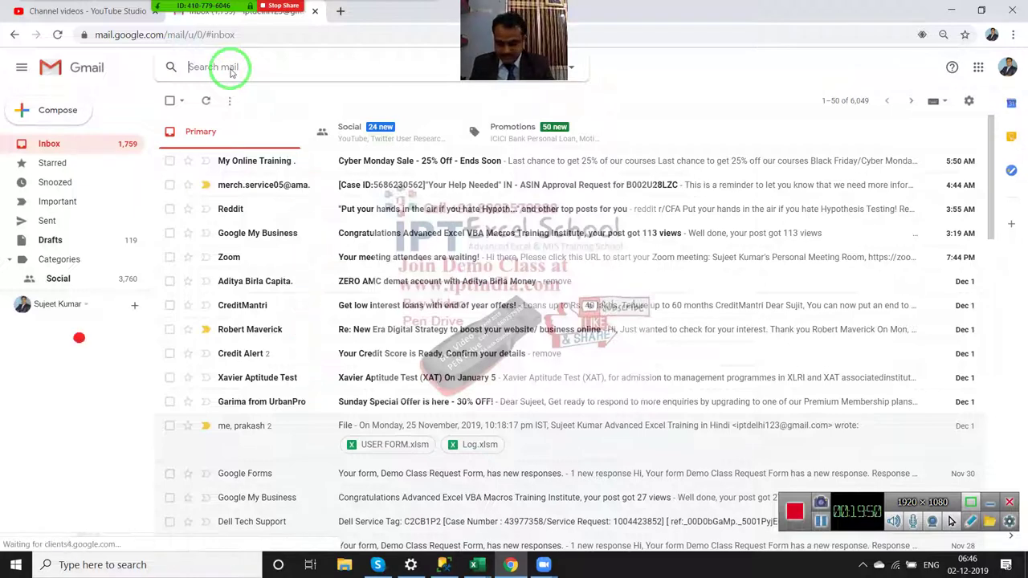
{"action": "type", "text": "100"}
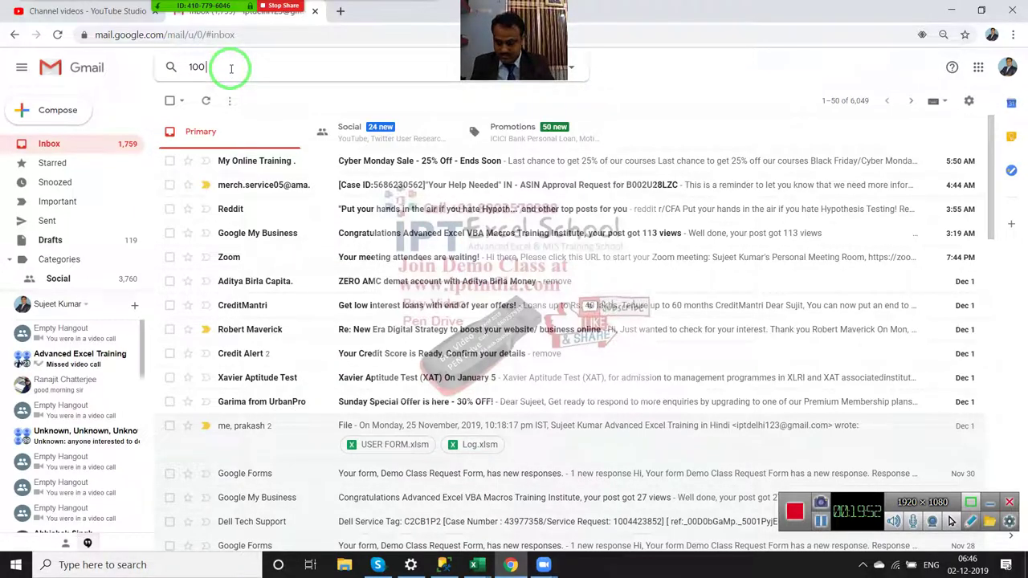
{"action": "type", "text": " VBA"}
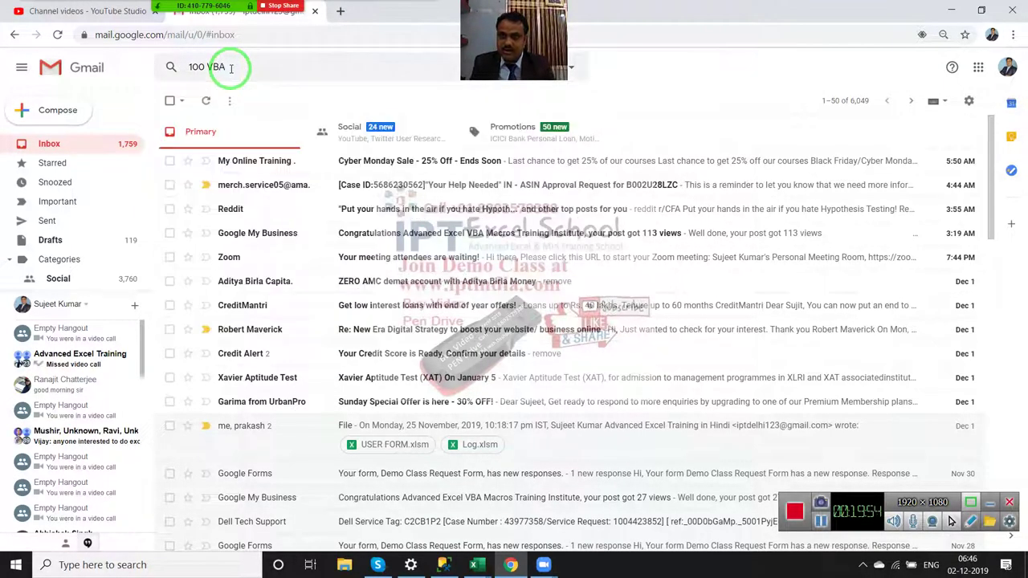
{"action": "key", "text": "Return"}
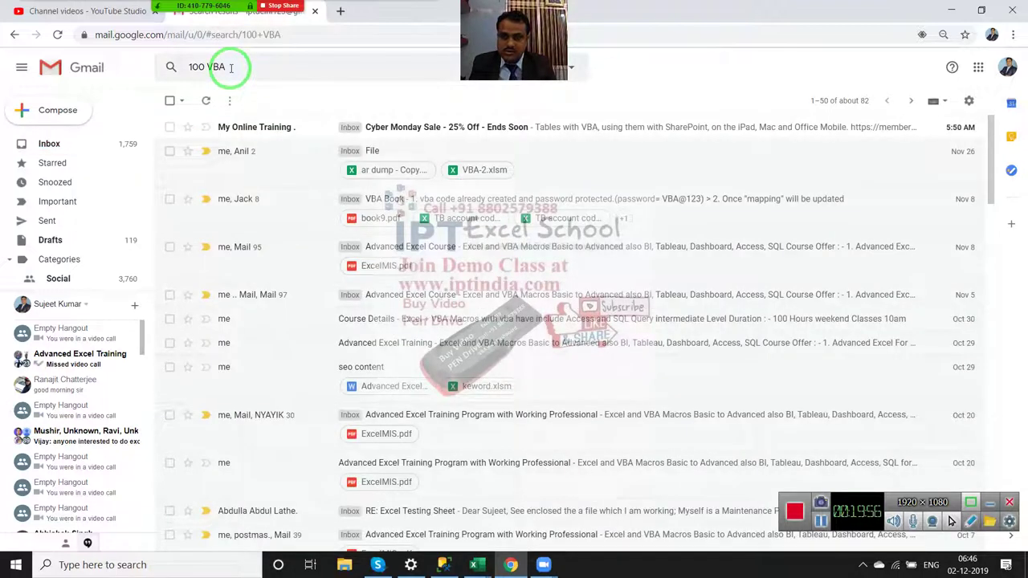
{"action": "left_click", "coordinate": [234, 69]}
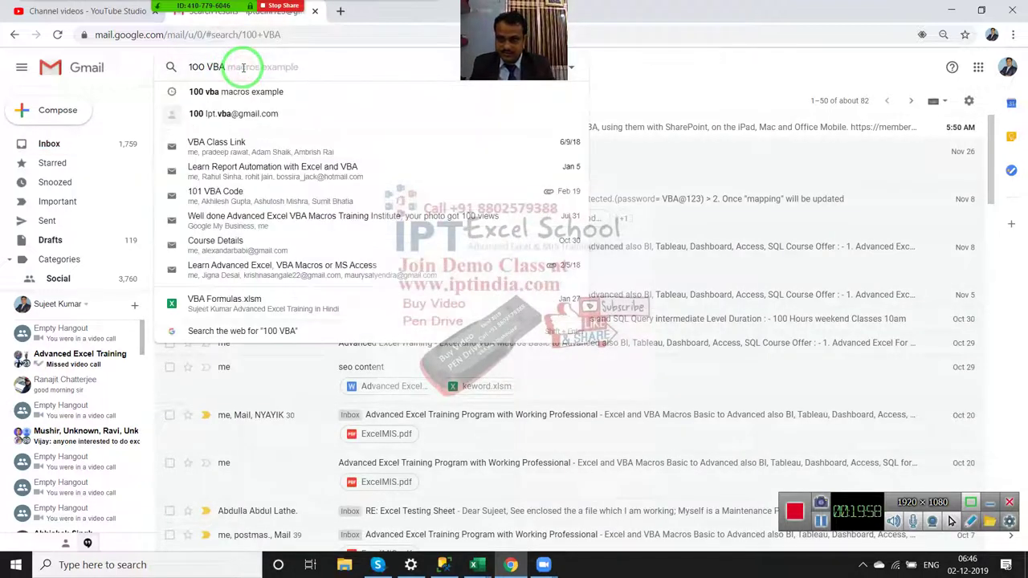
{"action": "key", "text": "Down"}
{"action": "key", "text": "Return"}
{"action": "key", "text": "Return"}
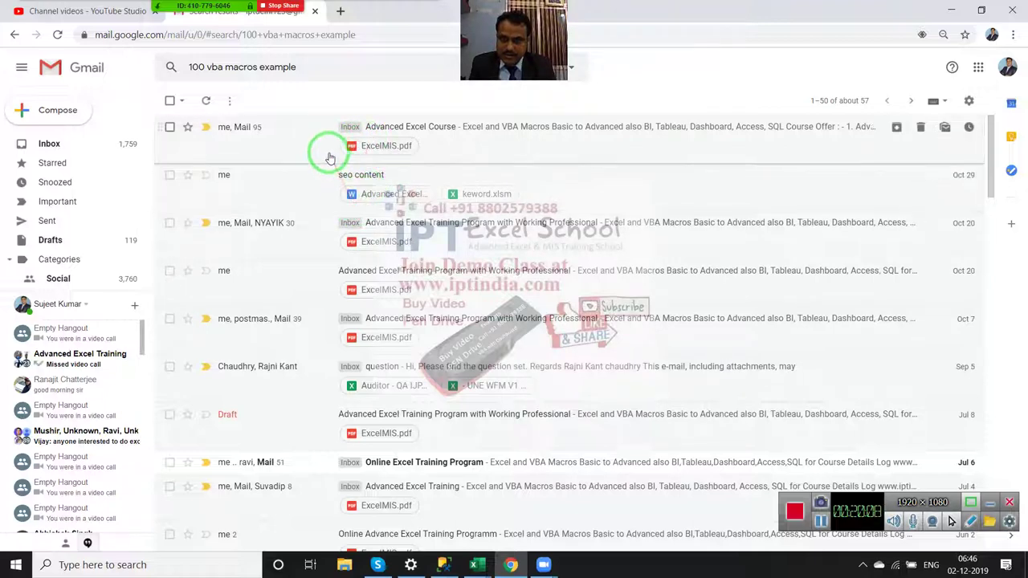
- Scroll the results and open the 101 VBA Code conversation
{"action": "left_click", "coordinate": [496, 255]}
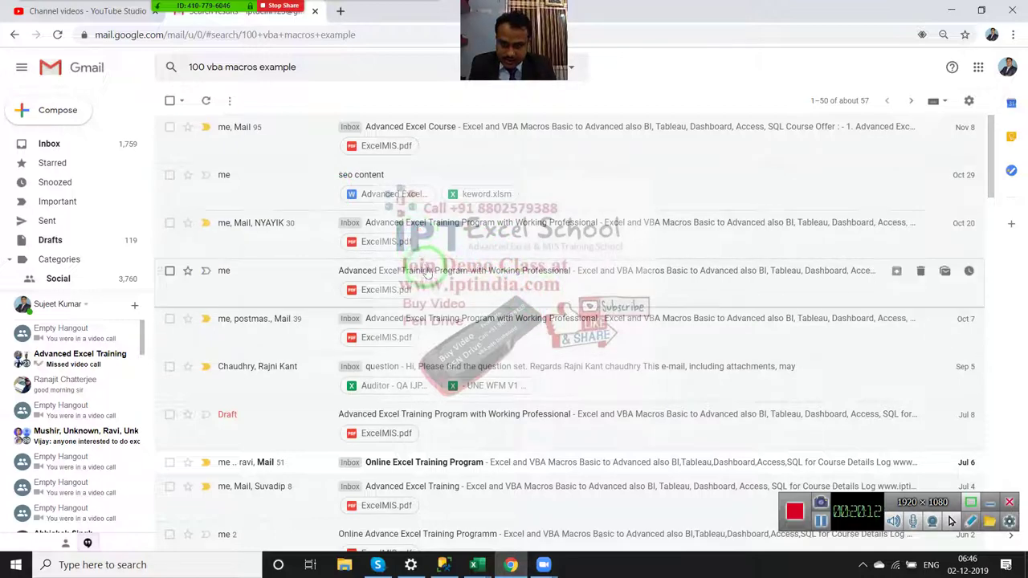
{"action": "scroll", "coordinate": [426, 273], "scroll_direction": "down", "scroll_amount": 1}
{"action": "scroll", "coordinate": [428, 274], "scroll_direction": "down", "scroll_amount": 2}
{"action": "scroll", "coordinate": [429, 276], "scroll_direction": "down", "scroll_amount": 2}
{"action": "scroll", "coordinate": [430, 277], "scroll_direction": "down", "scroll_amount": 2}
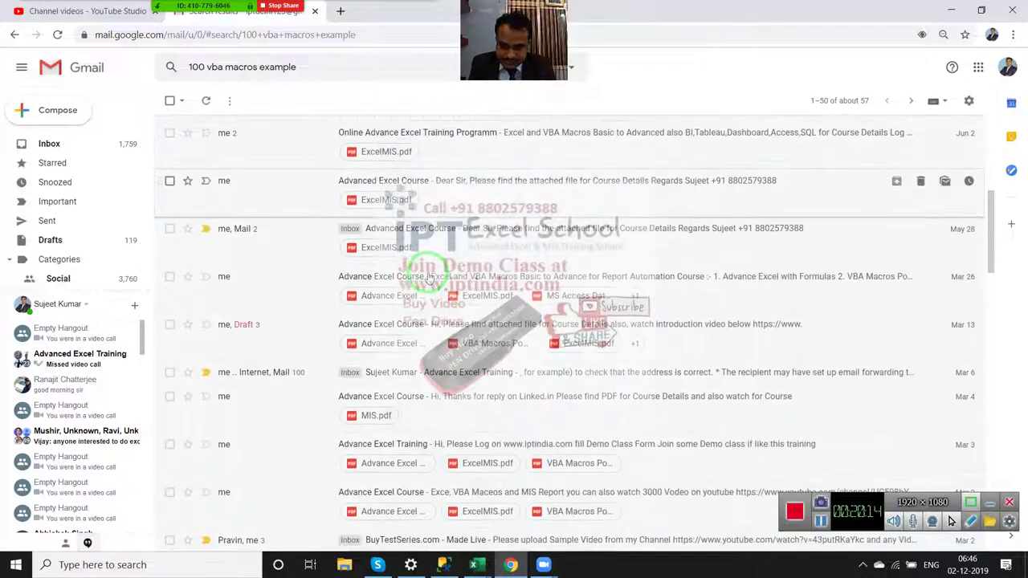
{"action": "scroll", "coordinate": [429, 277], "scroll_direction": "down", "scroll_amount": 1}
{"action": "scroll", "coordinate": [429, 277], "scroll_direction": "down", "scroll_amount": 1}
{"action": "scroll", "coordinate": [431, 279], "scroll_direction": "down", "scroll_amount": 1}
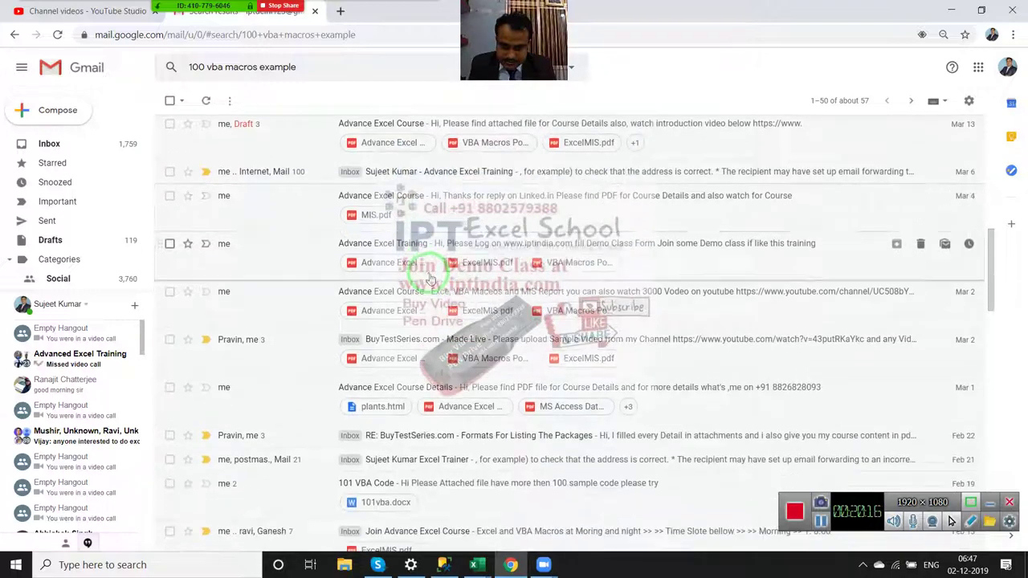
{"action": "scroll", "coordinate": [430, 279], "scroll_direction": "down", "scroll_amount": 1}
{"action": "scroll", "coordinate": [366, 437], "scroll_direction": "down", "scroll_amount": 1}
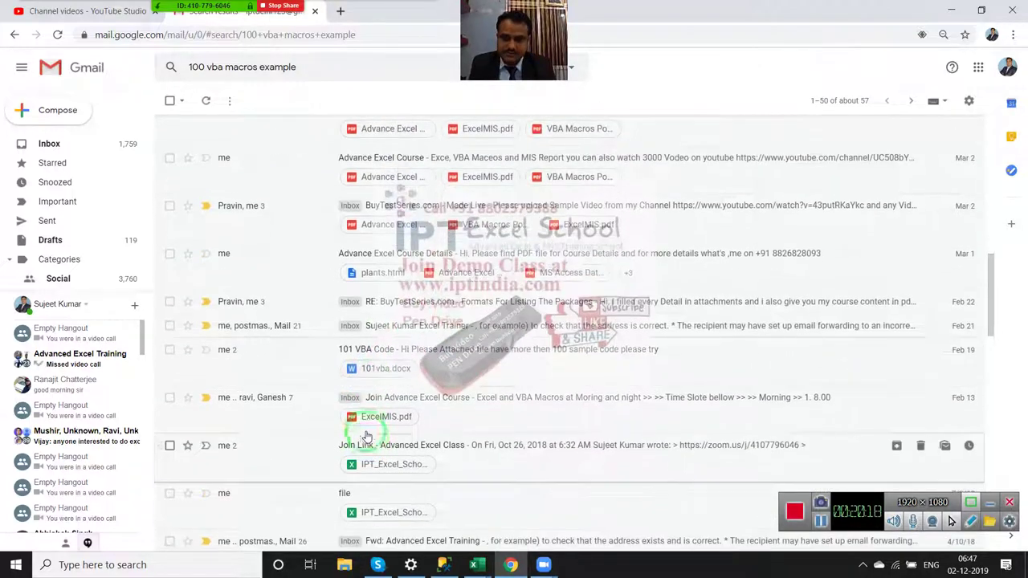
{"action": "left_click", "coordinate": [297, 363]}
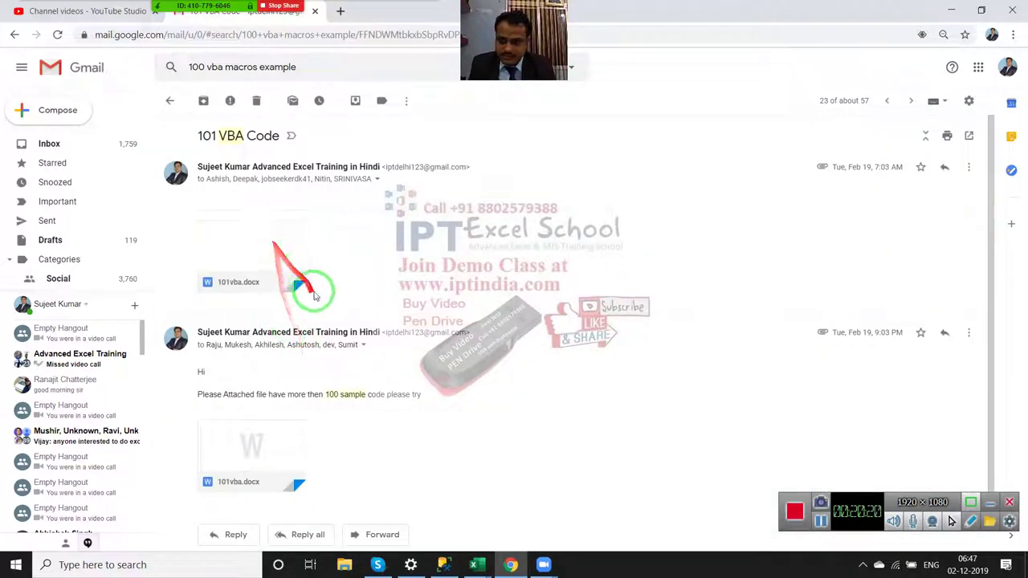
- Check both messages' recipient details, then forward the second 101 VBA Code message
{"action": "scroll", "coordinate": [314, 295], "scroll_direction": "down", "scroll_amount": 1}
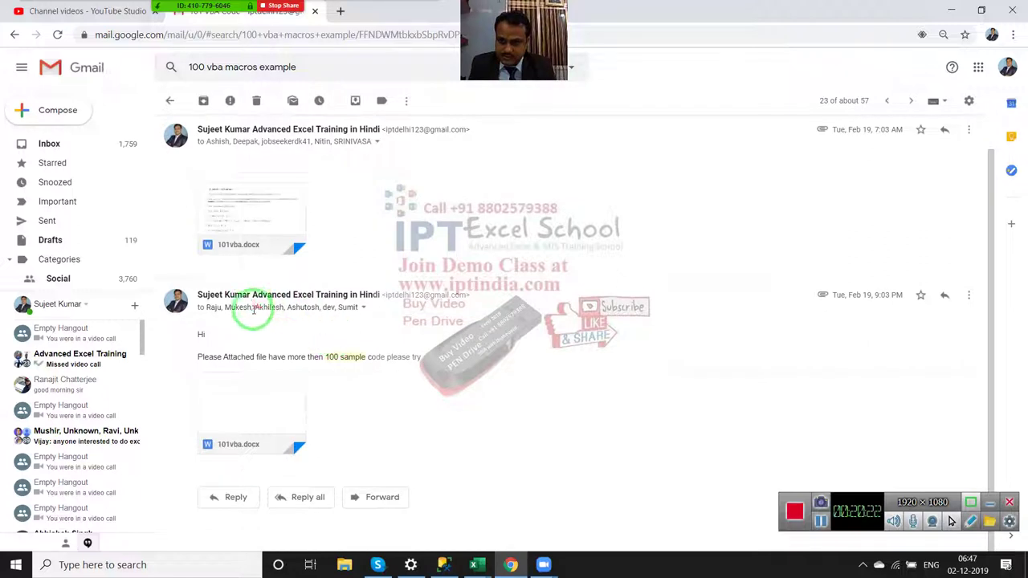
{"action": "left_click", "coordinate": [364, 310]}
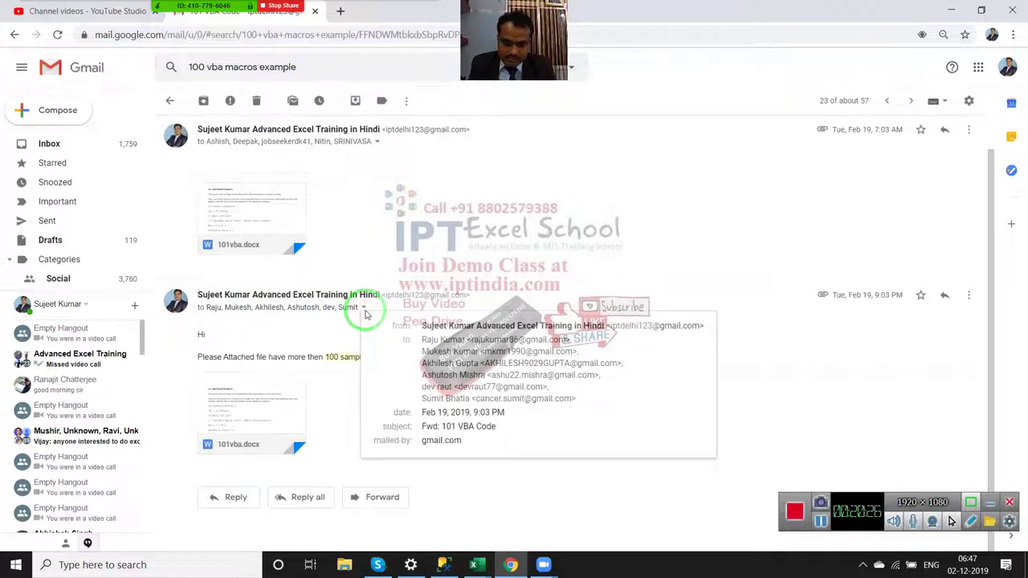
{"action": "left_click", "coordinate": [376, 143]}
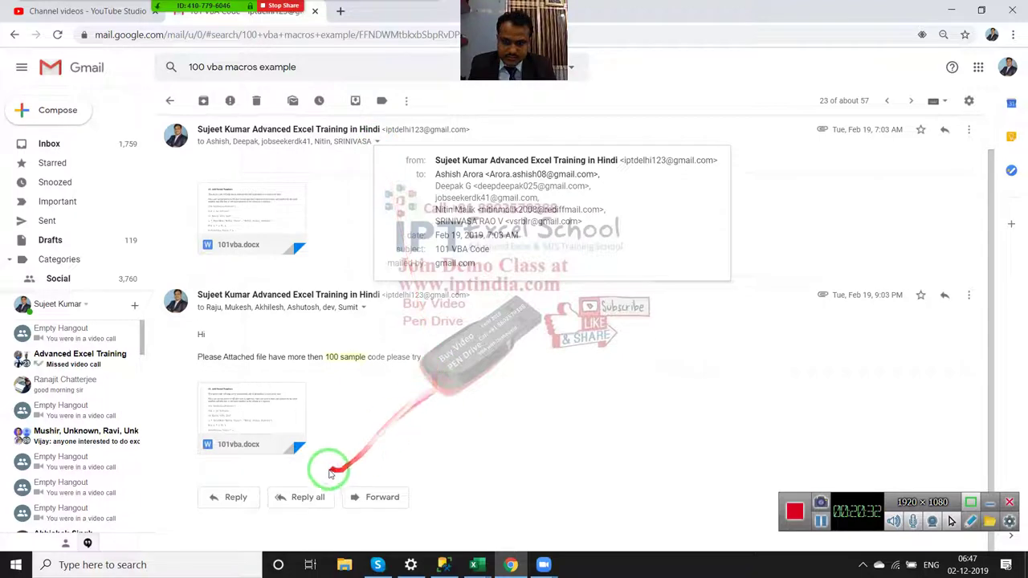
{"action": "left_click", "coordinate": [368, 500]}
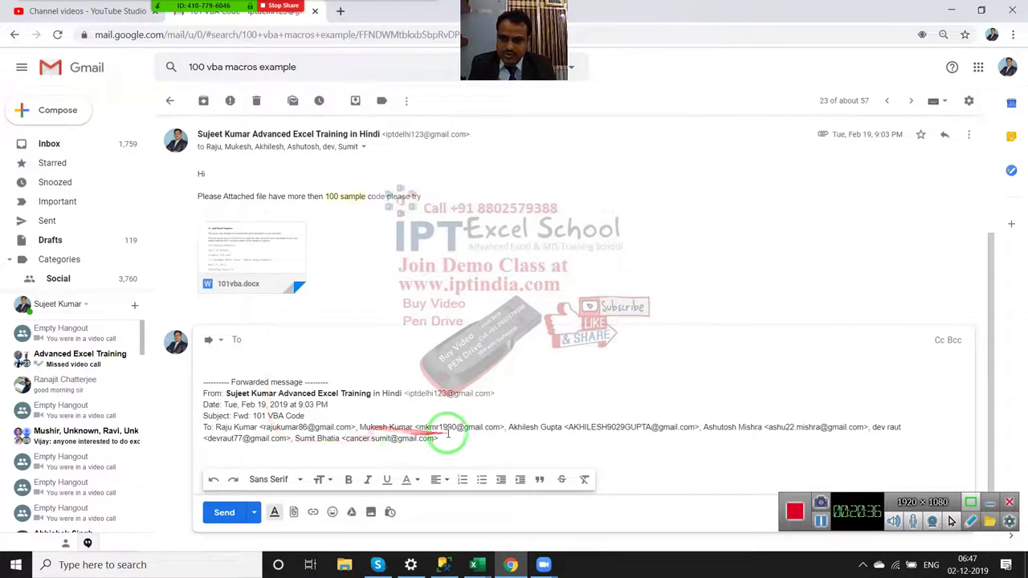
- Delete the forwarded-message header, address the 101vba.docx forward to three suggested contacts, and send it
{"action": "mouse_move", "coordinate": [444, 439]}
{"action": "left_mouse_down"}
{"action": "mouse_move", "coordinate": [277, 416]}
{"action": "mouse_move", "coordinate": [203, 379]}
{"action": "left_mouse_up"}
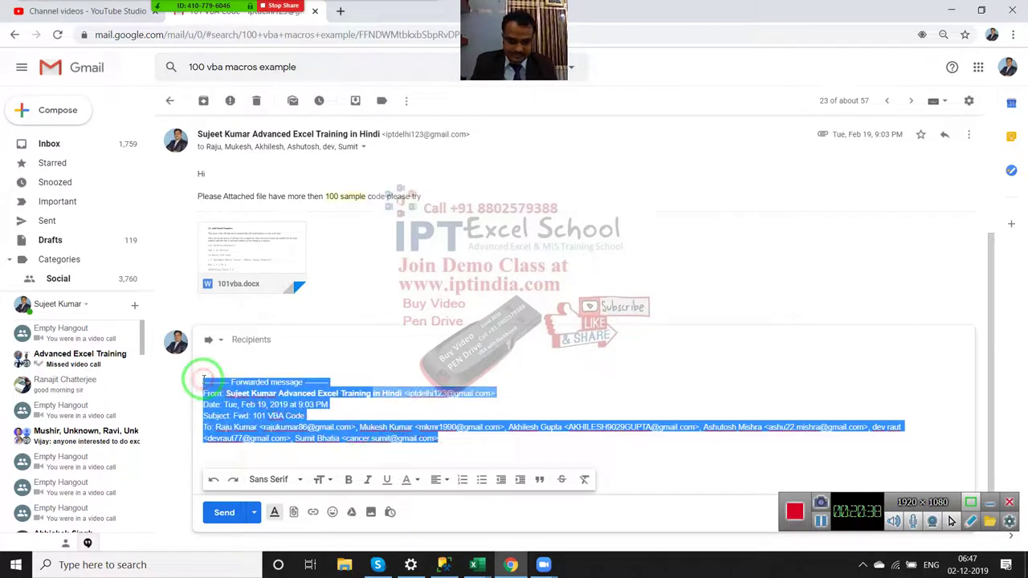
{"action": "key", "text": "BackSpace"}
{"action": "left_click", "coordinate": [250, 338]}
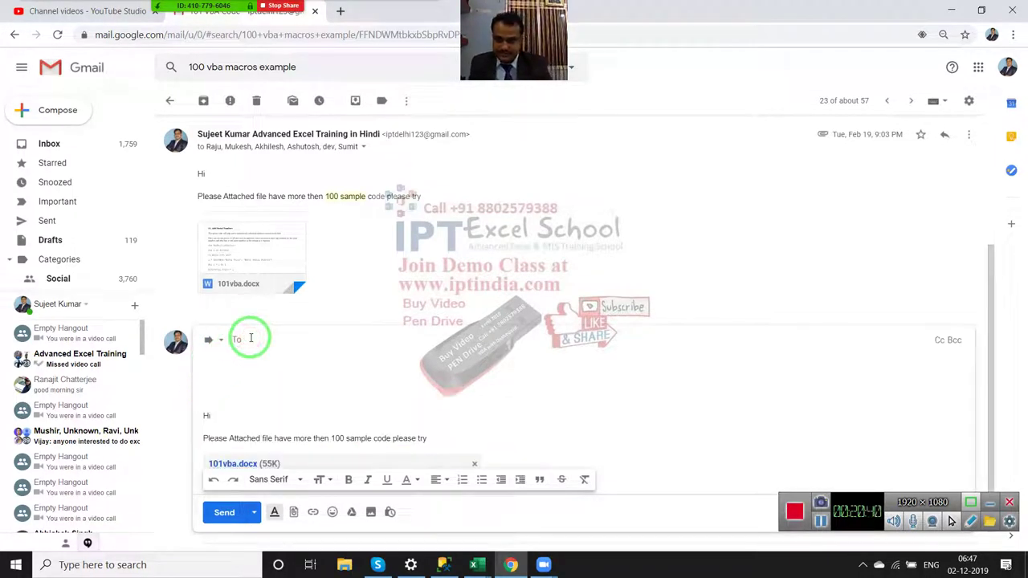
{"action": "type", "text": "za"}
{"action": "key", "text": "Return"}
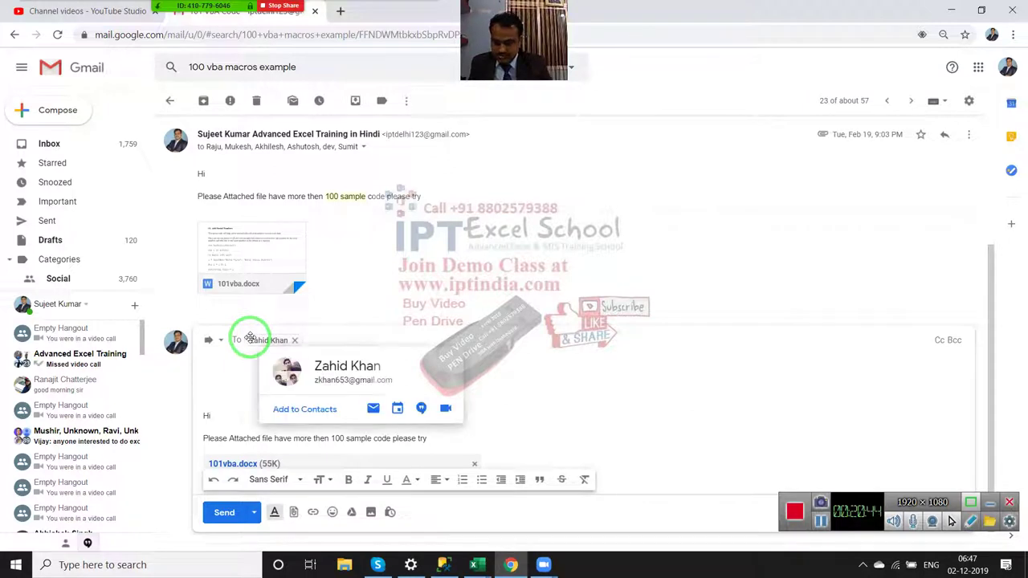
{"action": "type", "text": " tej"}
{"action": "key", "text": "Return"}
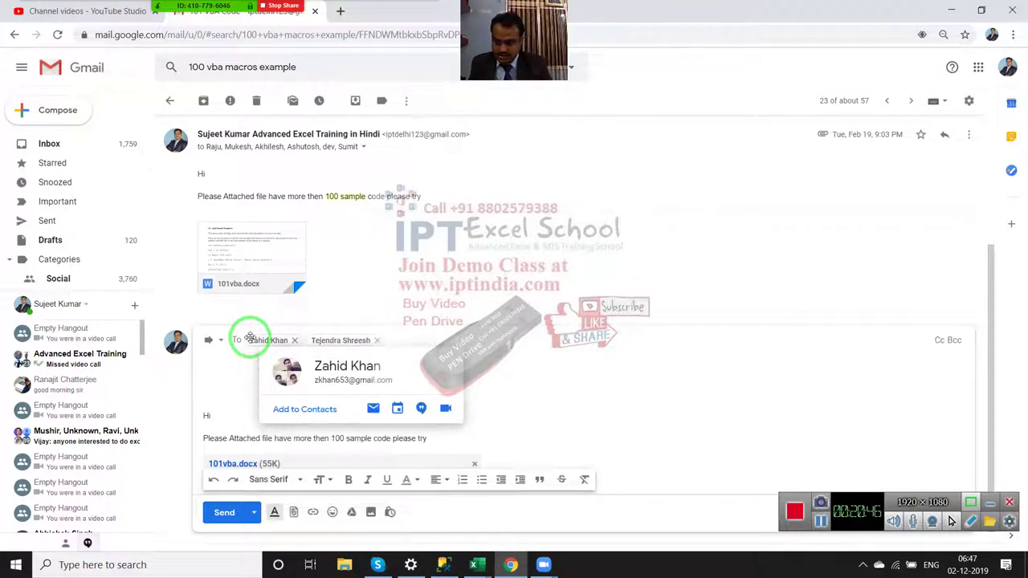
{"action": "type", "text": "ram"}
{"action": "key", "text": "Return"}
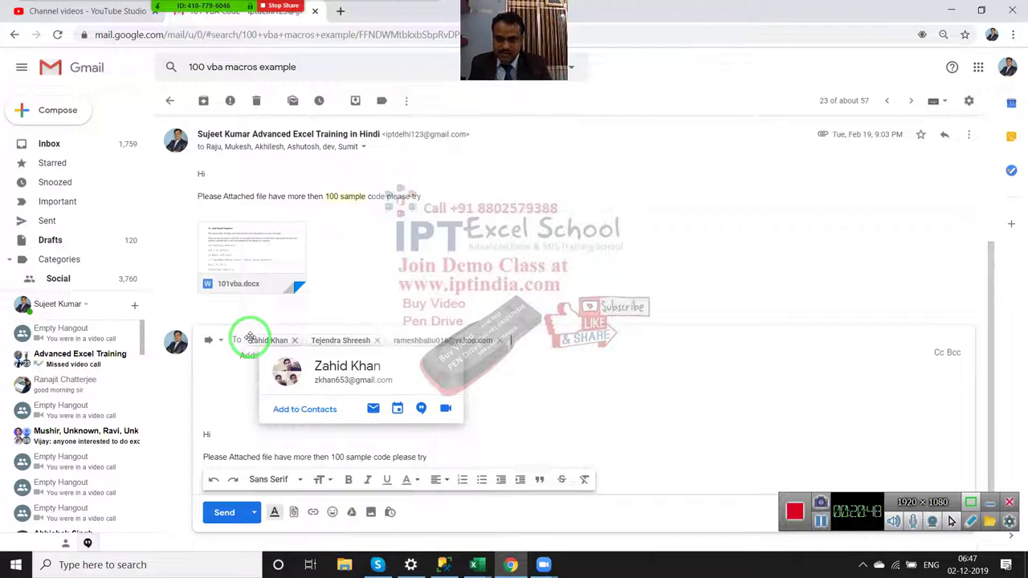
{"action": "left_click", "coordinate": [562, 402]}
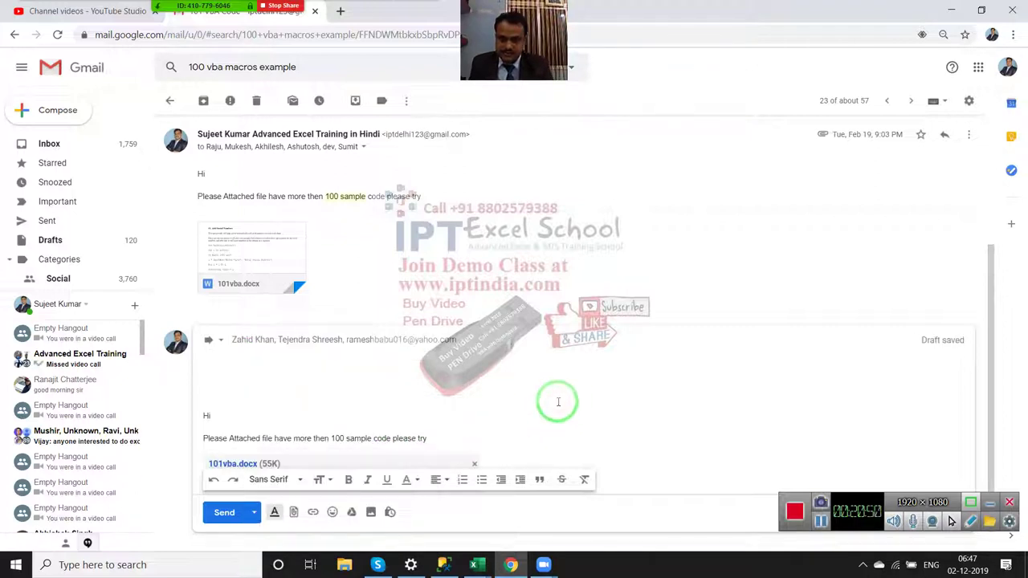
{"action": "left_click", "coordinate": [231, 513]}
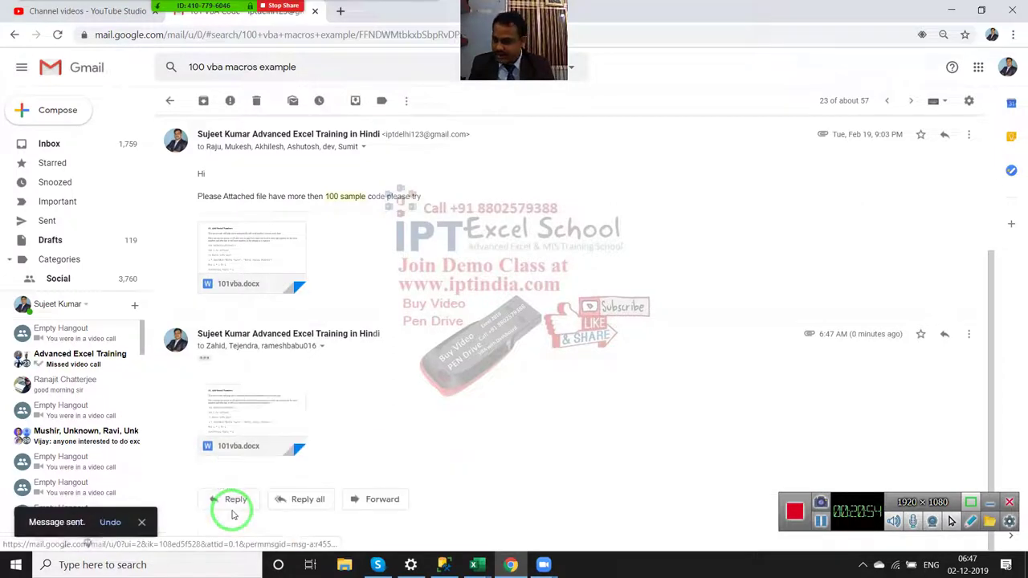
- Return to the Inbox and check six messages, from the UrbanPro offer up to the Zoom meeting notice
{"action": "left_click", "coordinate": [51, 146]}
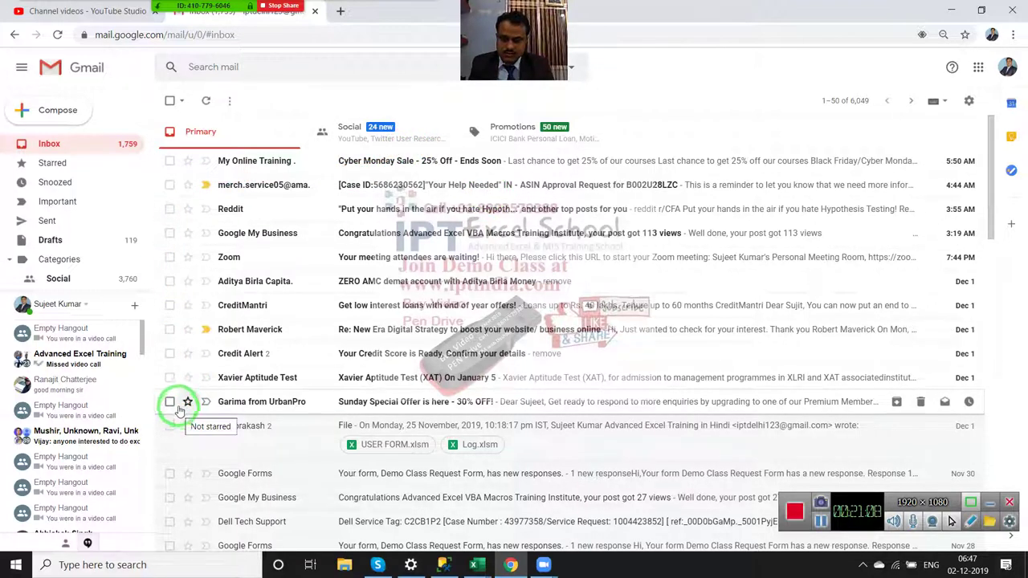
{"action": "left_click", "coordinate": [170, 402]}
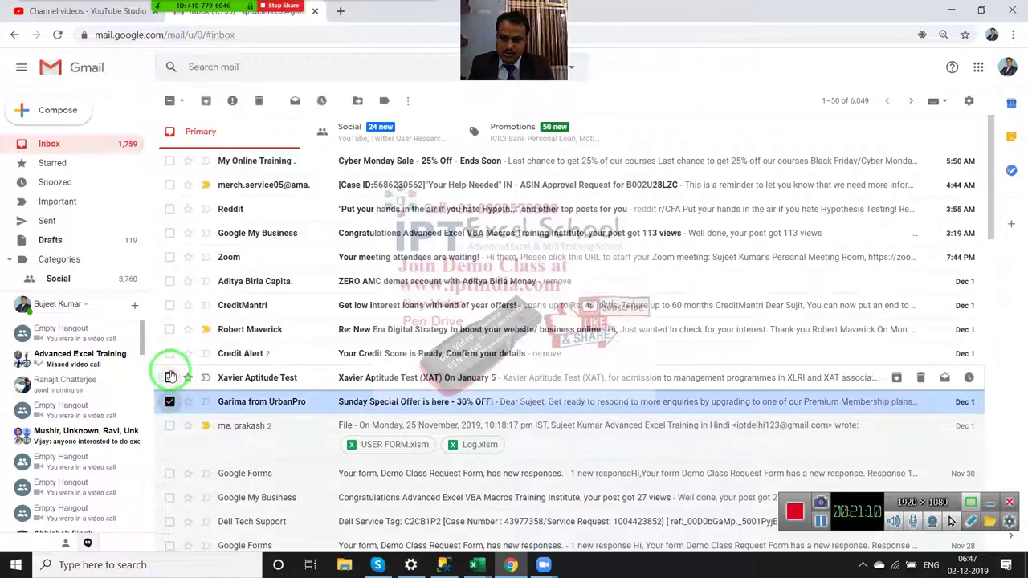
{"action": "left_click", "coordinate": [170, 377]}
{"action": "left_click", "coordinate": [169, 353]}
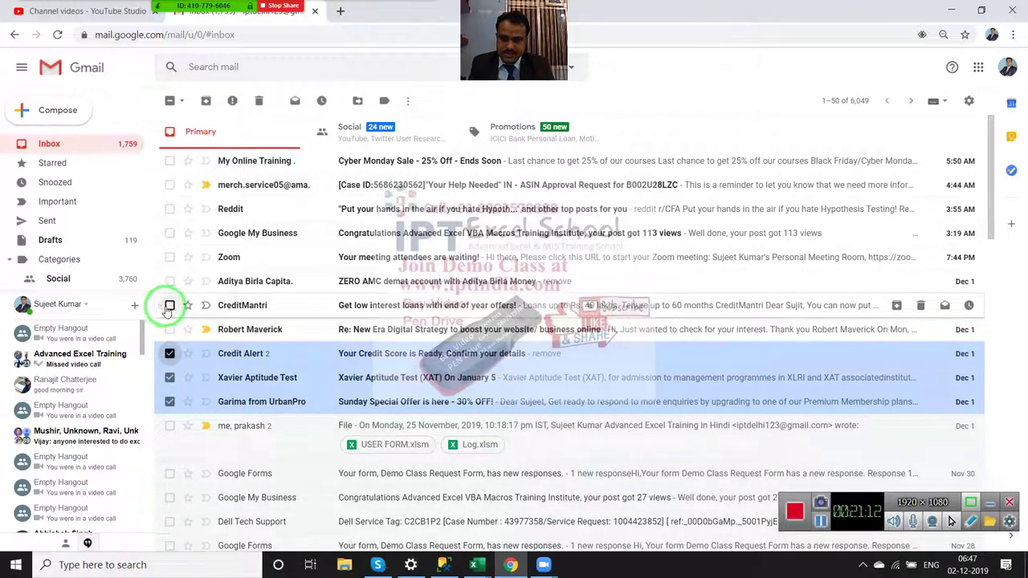
{"action": "left_click", "coordinate": [170, 306]}
{"action": "left_click", "coordinate": [169, 281]}
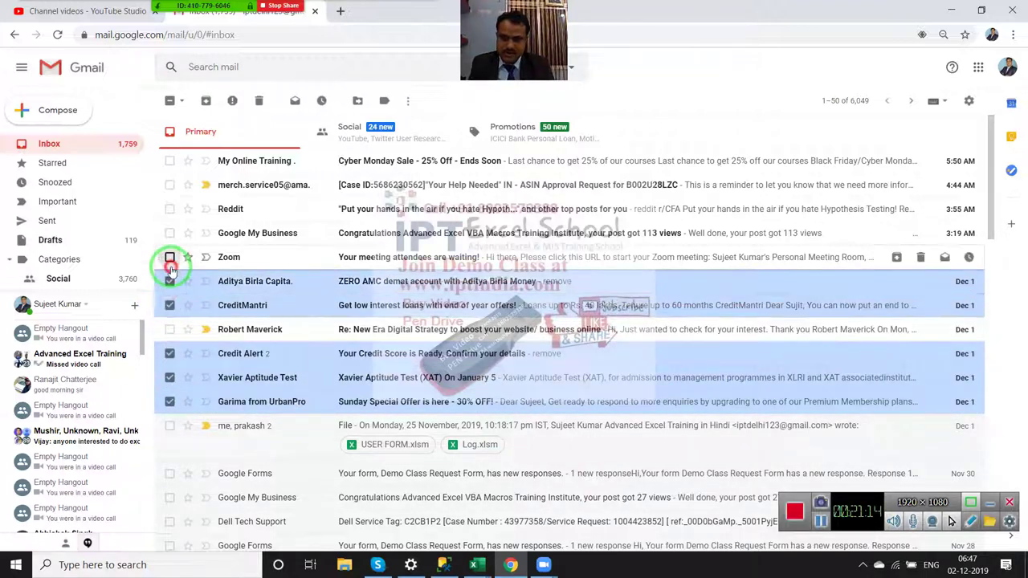
{"action": "left_click", "coordinate": [170, 257]}
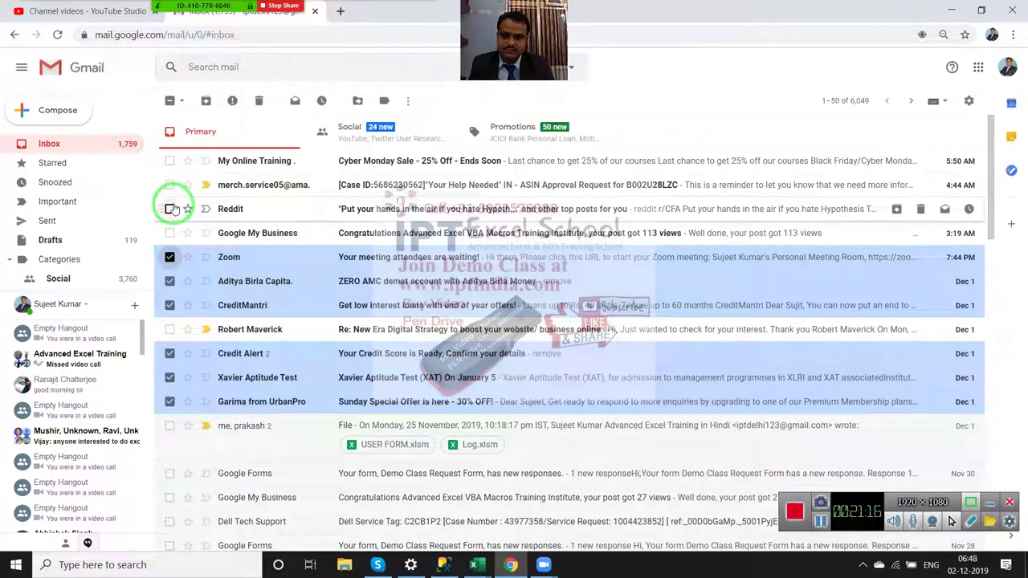